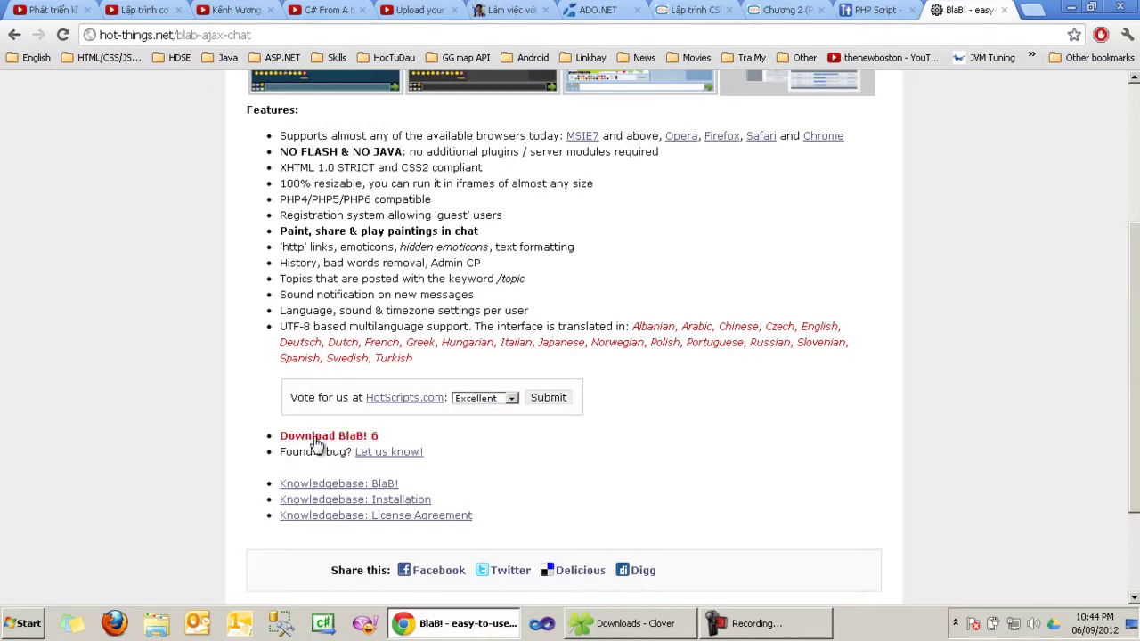
Step: Download blab61.zip (BlaB! 6.1) from hot-things.net through IDM and open its downloads folder
left_click(324, 436)
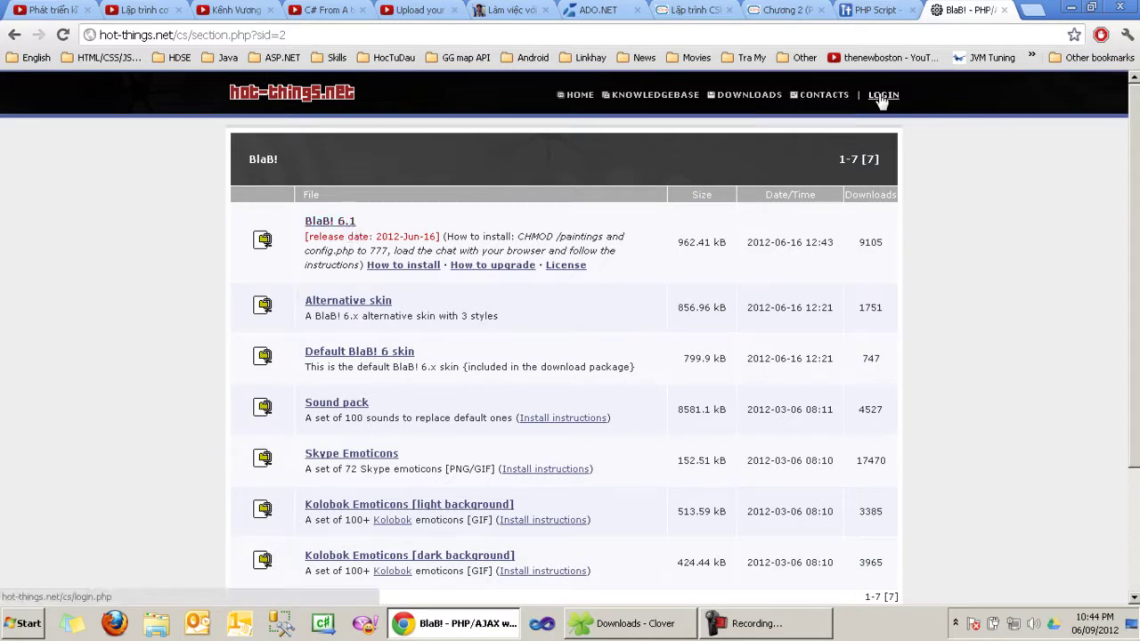
left_click(351, 223)
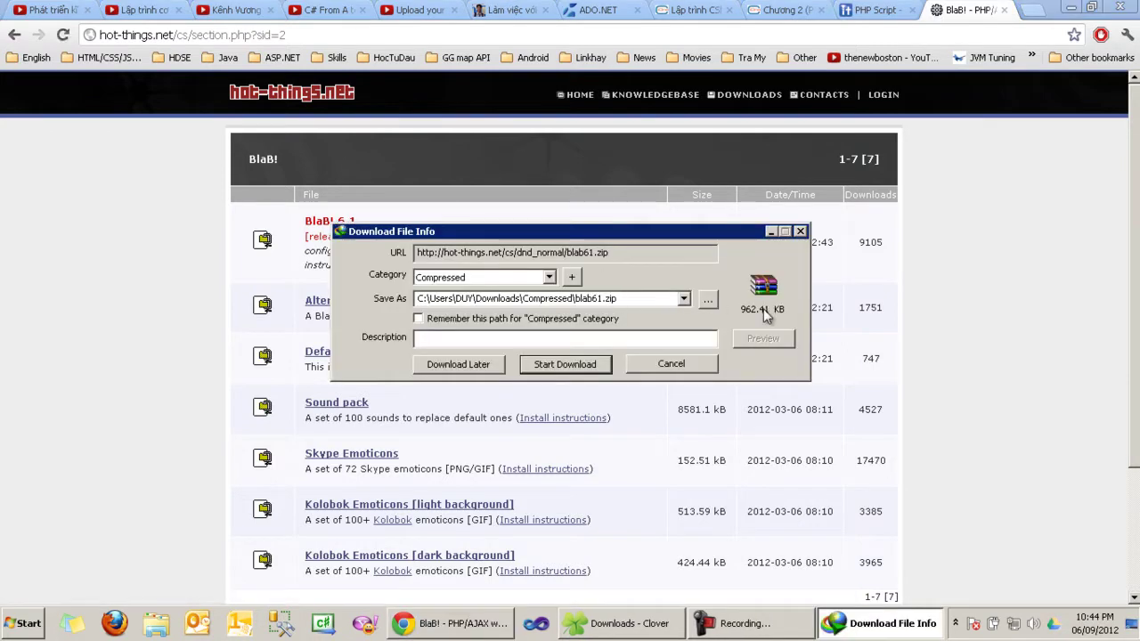
left_click(592, 366)
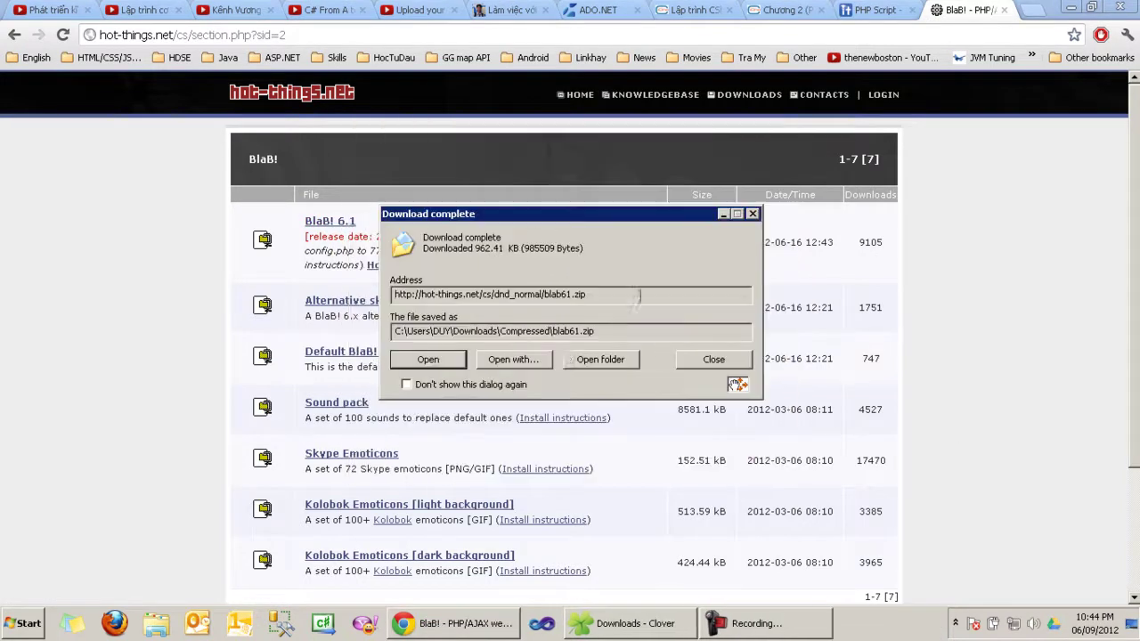
left_click(614, 358)
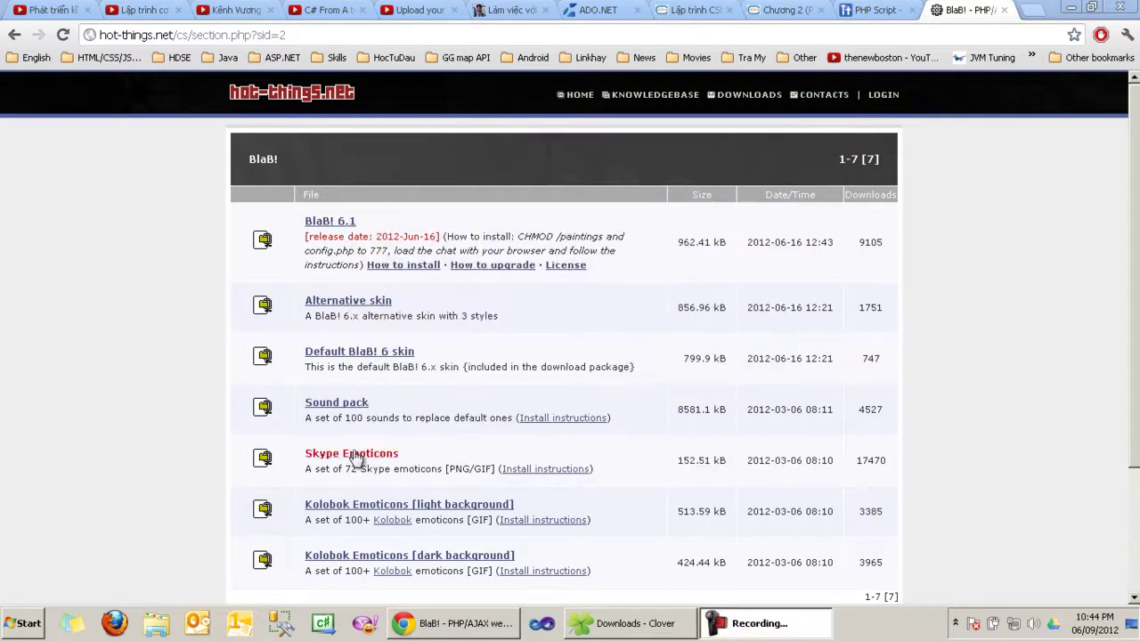
left_click(650, 624)
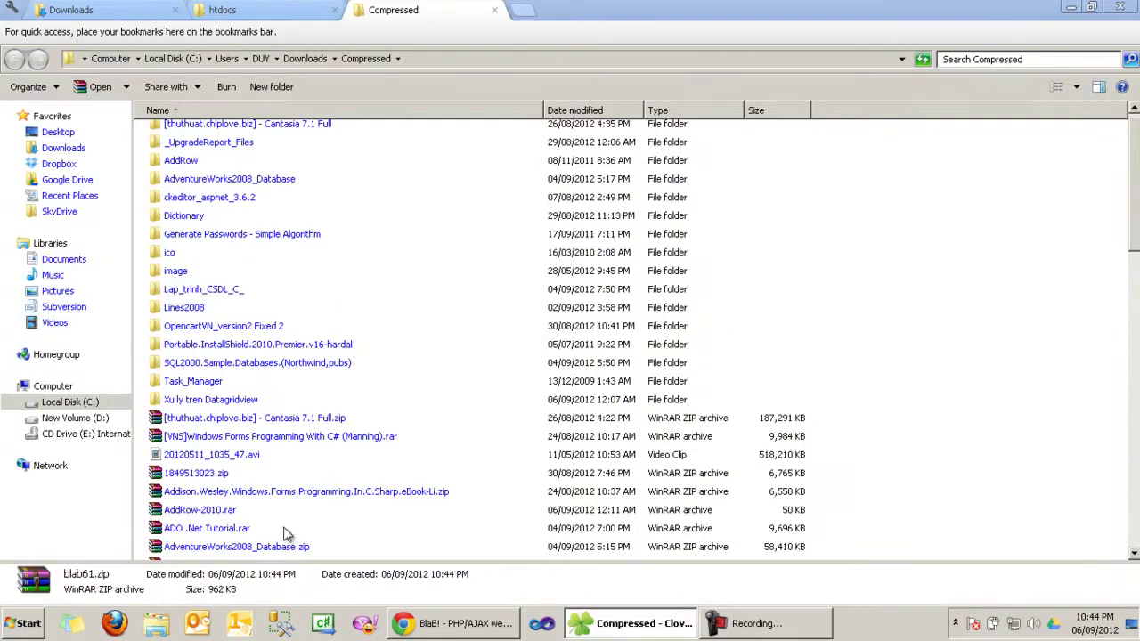
Step: Preview blab61.zip, extract it to a blab61 folder, open that folder, then return to Chrome
scroll(686, 378, "down", 8)
scroll(229, 272, "up", 2)
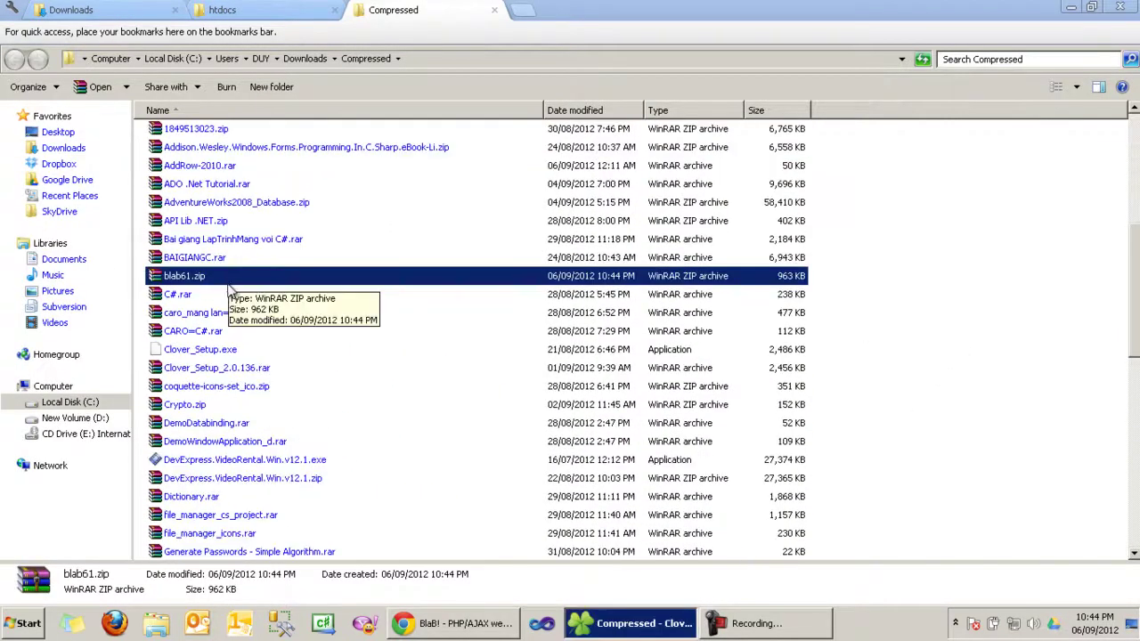
double_click(235, 278)
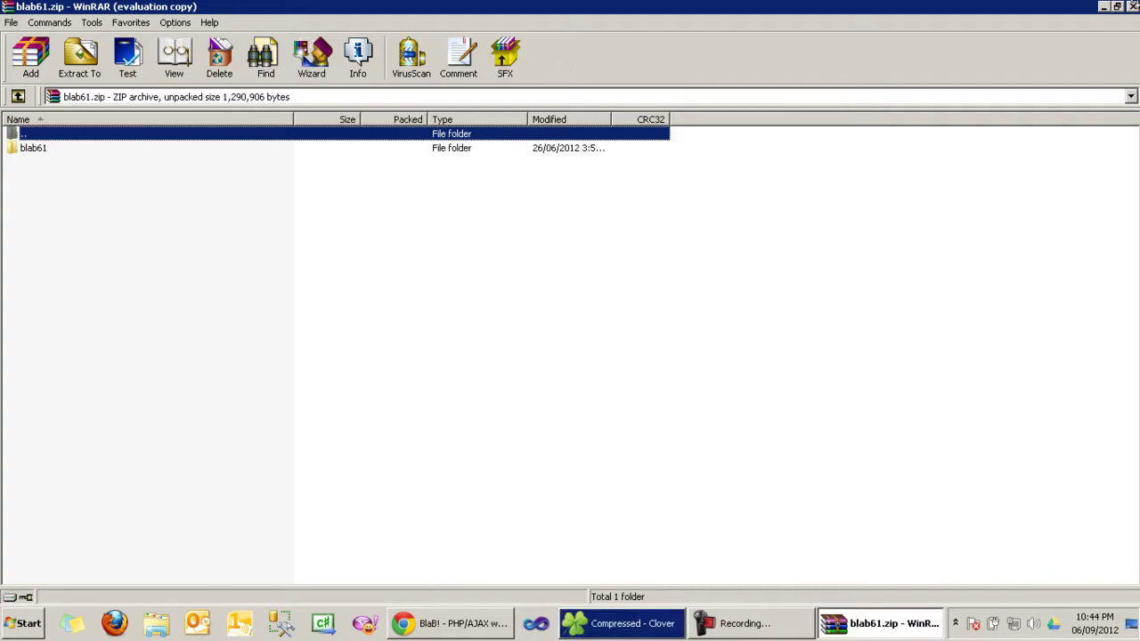
key("Escape")
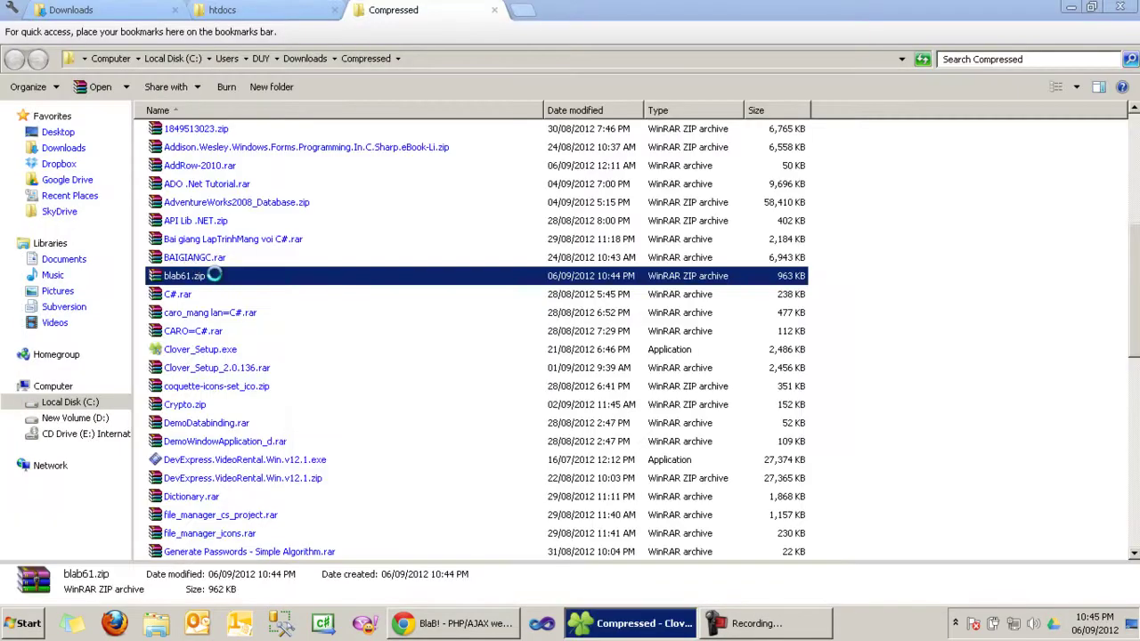
right_click(215, 281)
left_click(285, 278)
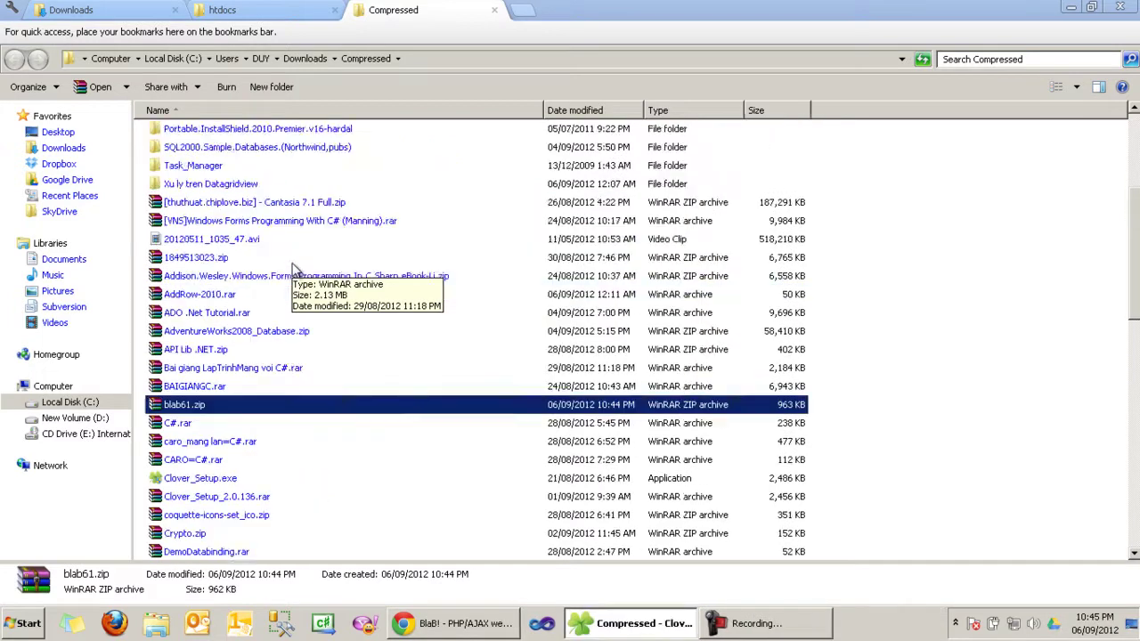
double_click(214, 210)
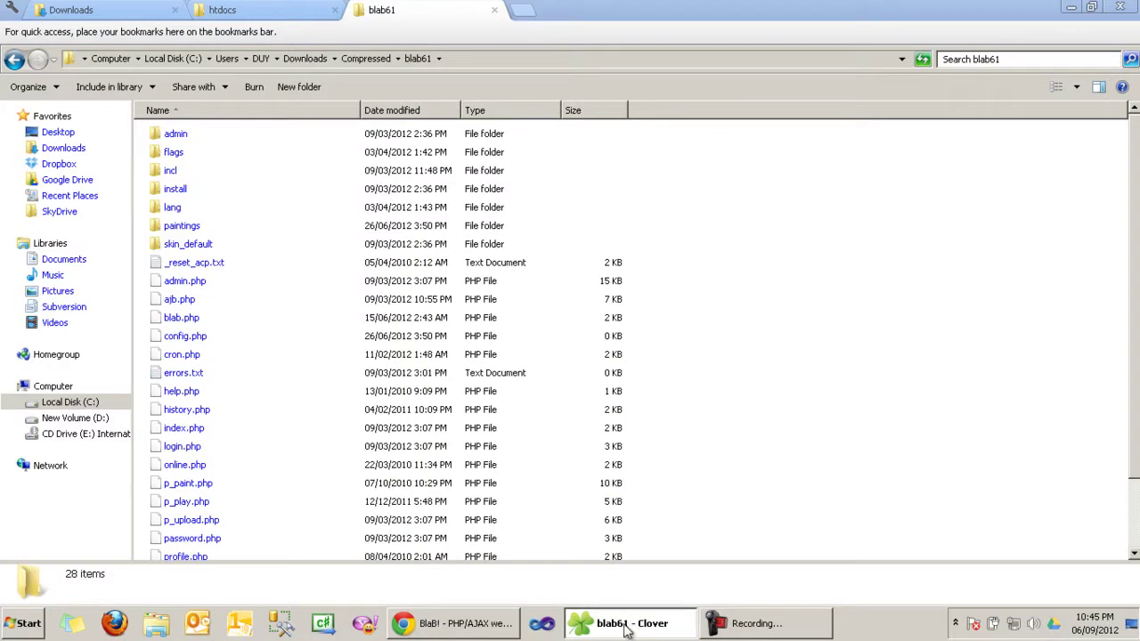
left_click(628, 630)
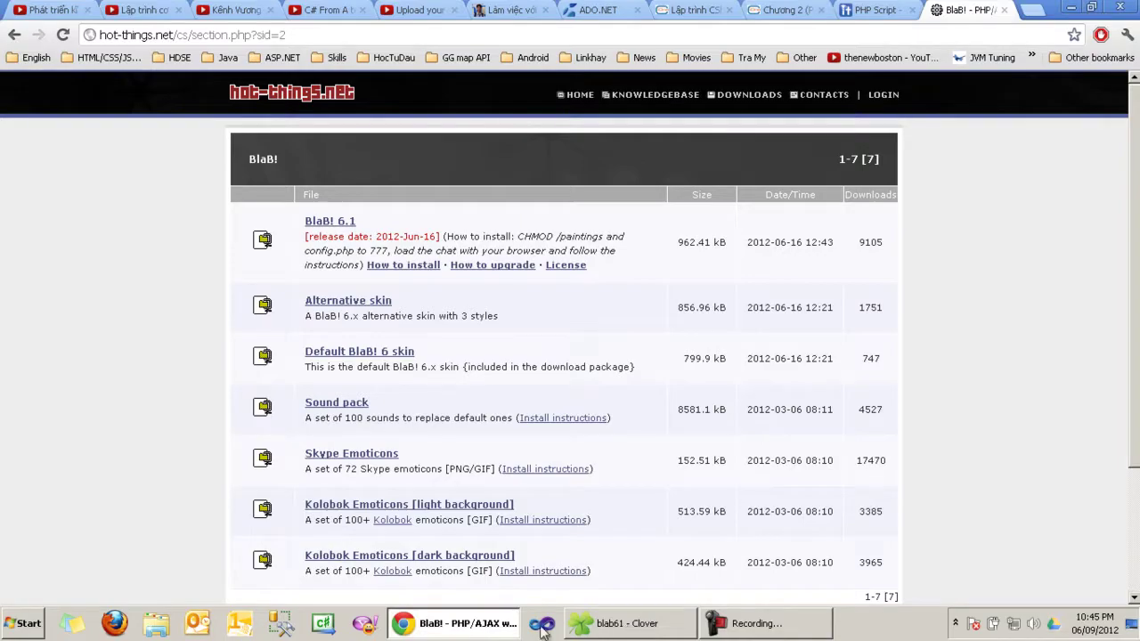
Step: Show the desktop, briefly restore and minimize the blab61 folder, then bring Chrome back
key("super+d")
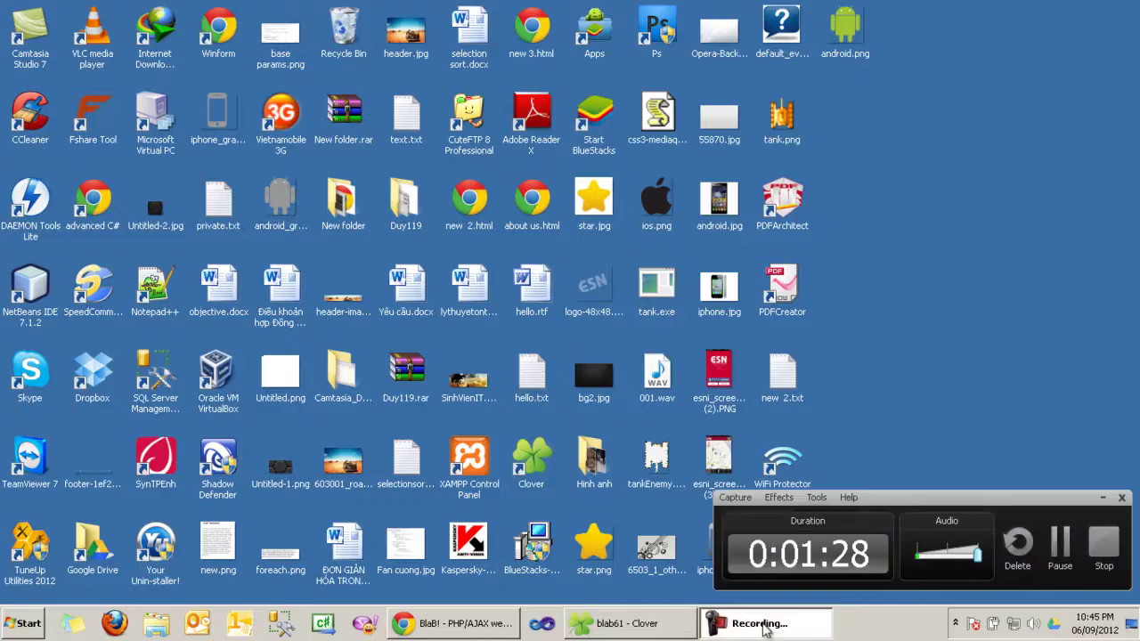
left_click(612, 629)
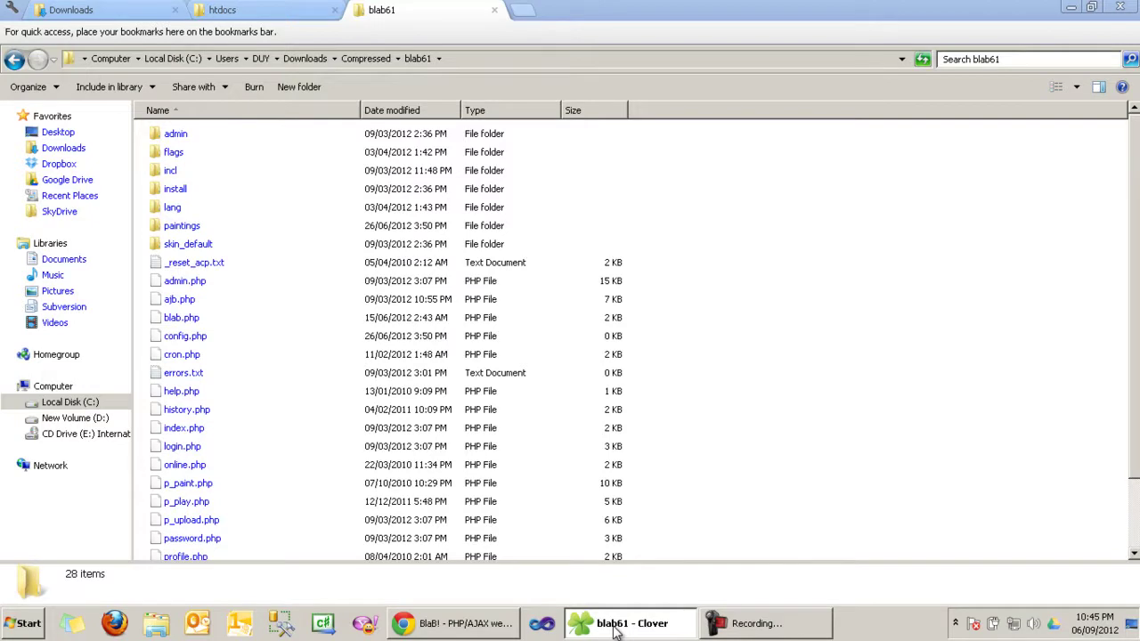
left_click(614, 629)
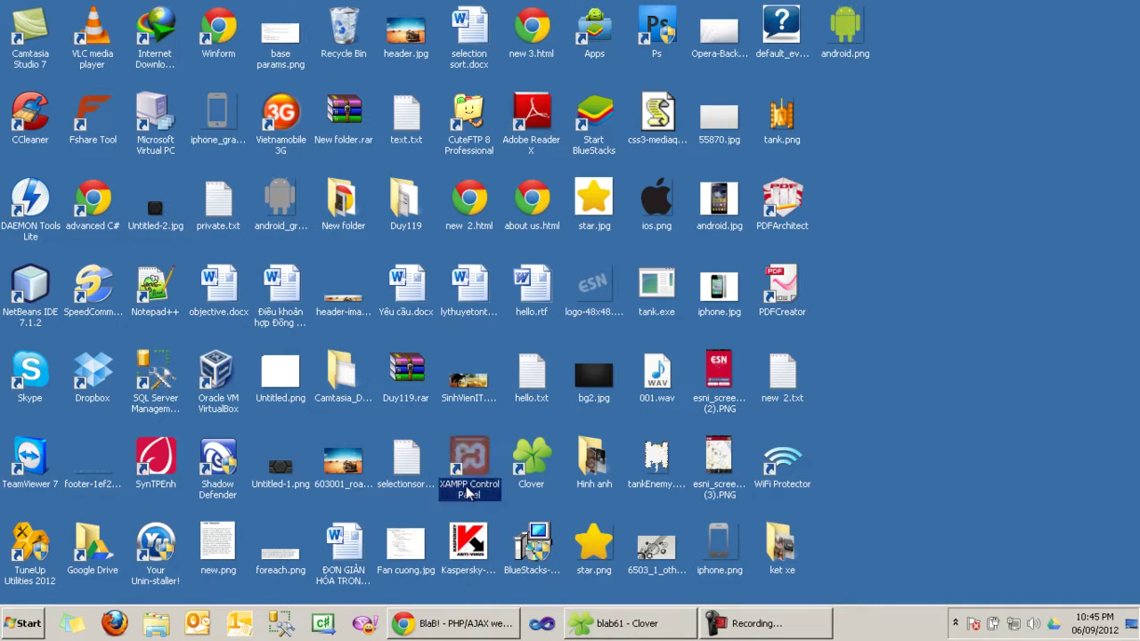
left_click(453, 623)
Step: Google 'xampp', open its SourceForge project page, then close that tab and minimize Chrome
key("ctrl+t")
left_click(283, 236)
type("xampp")
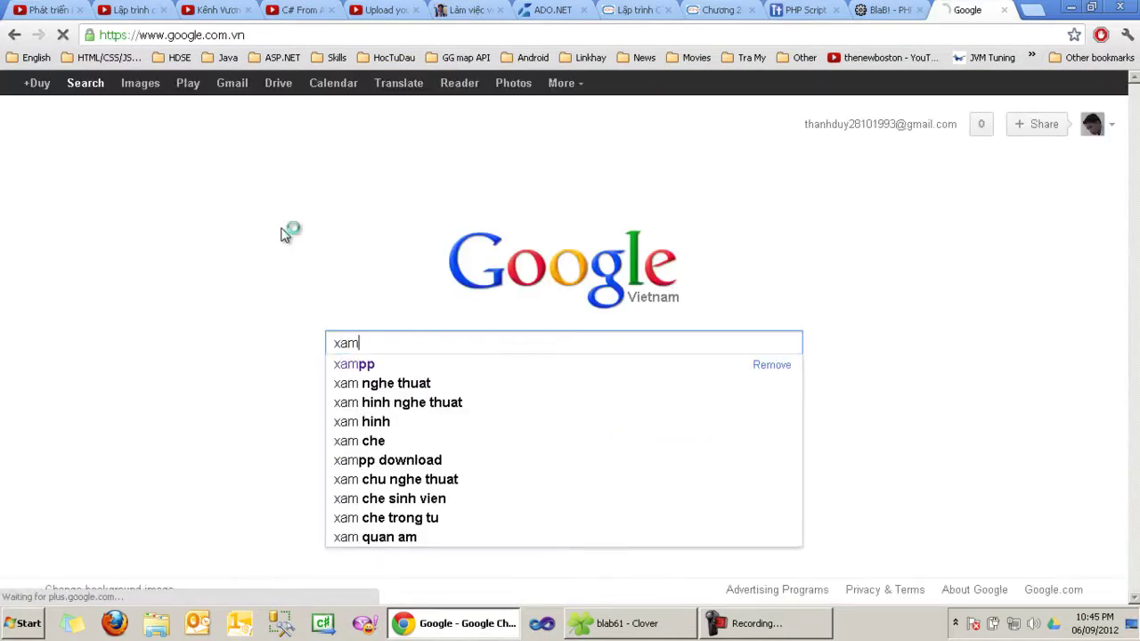
key("Return")
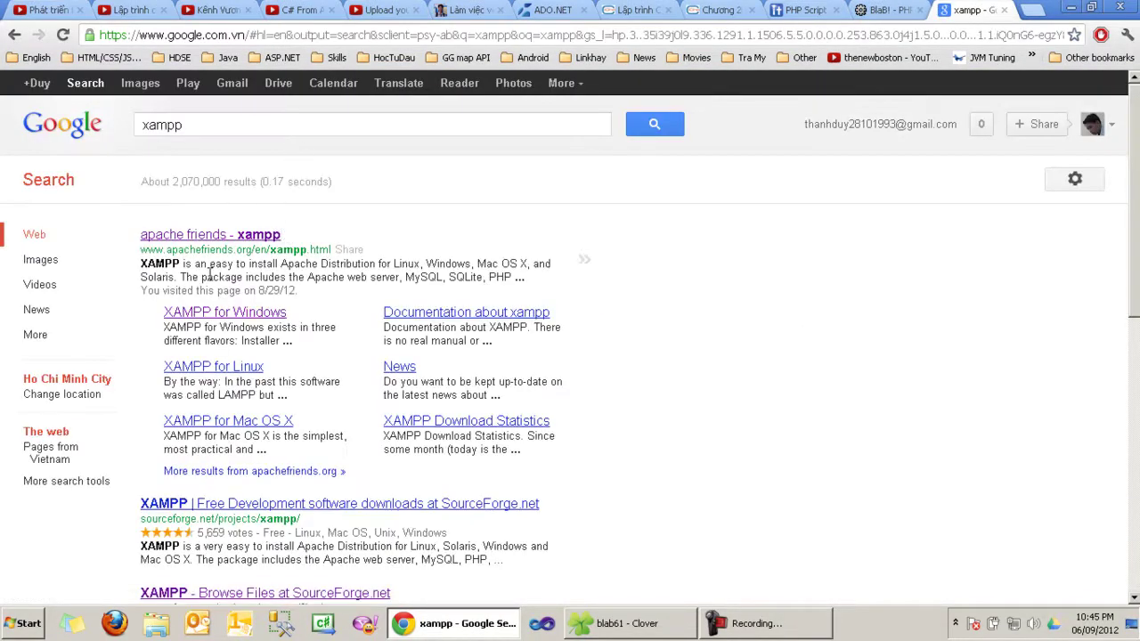
scroll(239, 366, "down", 2)
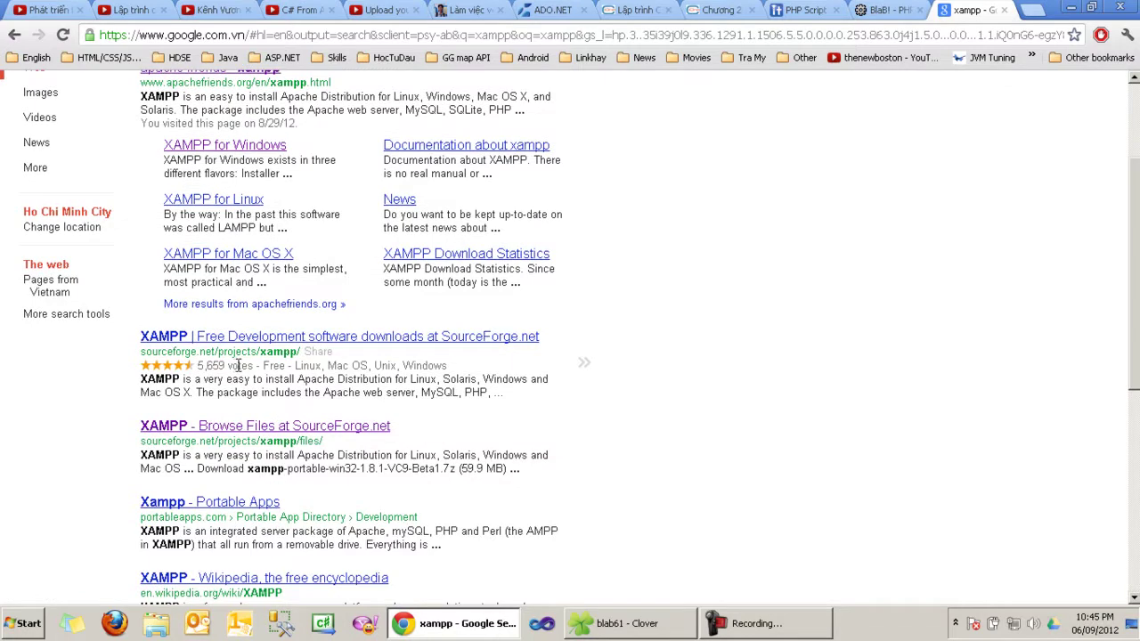
left_click(356, 341)
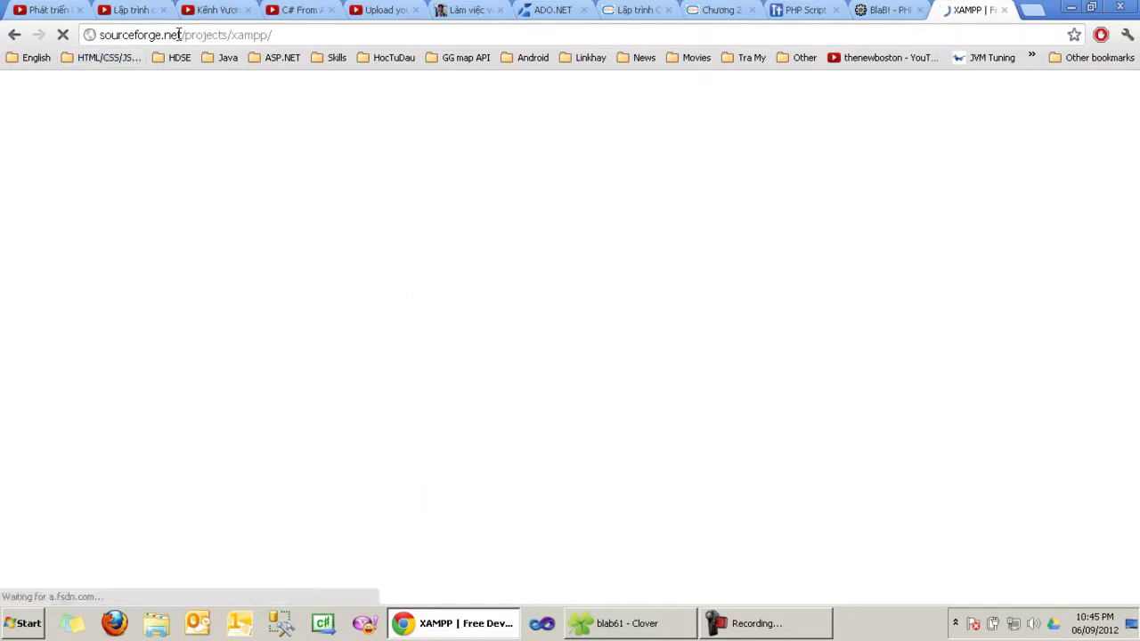
left_click(282, 34)
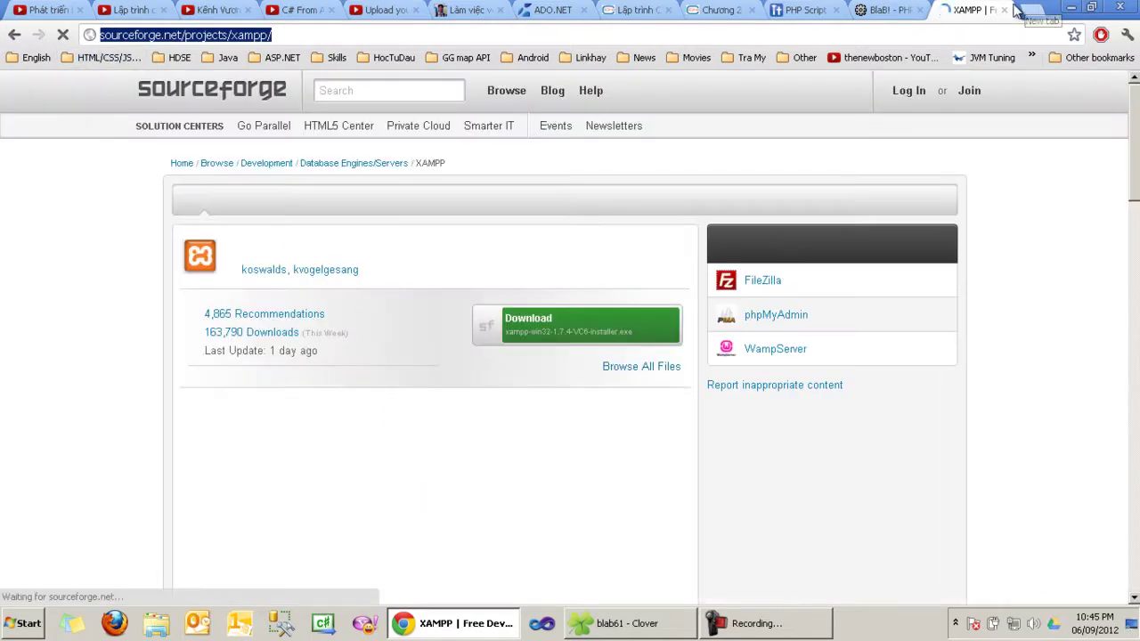
left_click(1003, 10)
left_click(1071, 8)
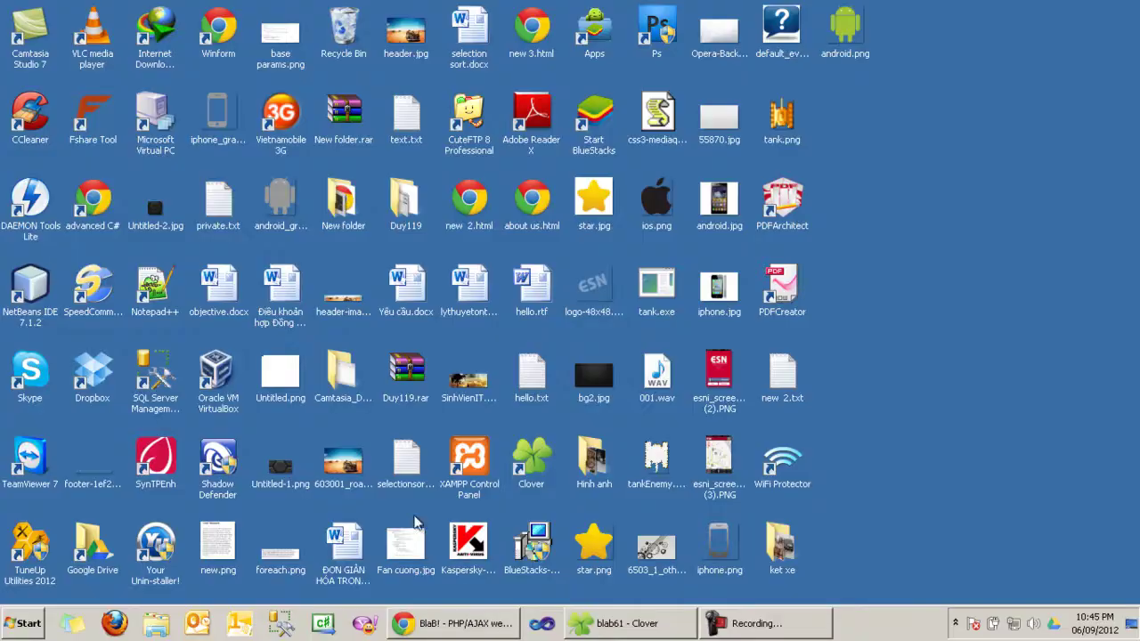
Step: Launch XAMPP Control Panel, start Apache and MySQL, close it and return to Chrome
double_click(470, 463)
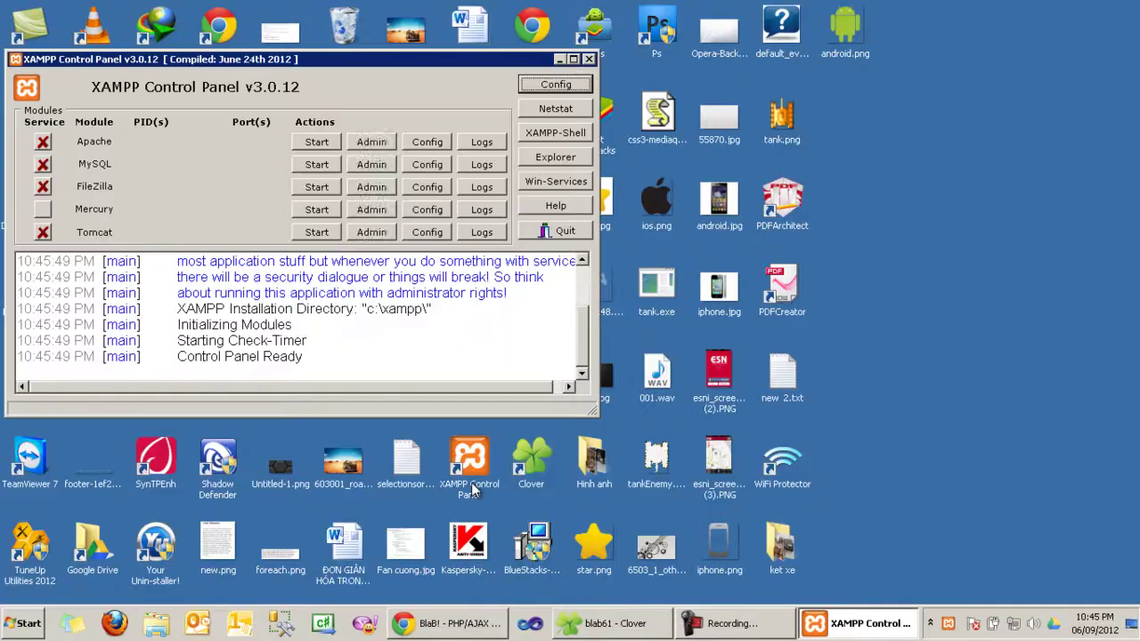
left_click(316, 144)
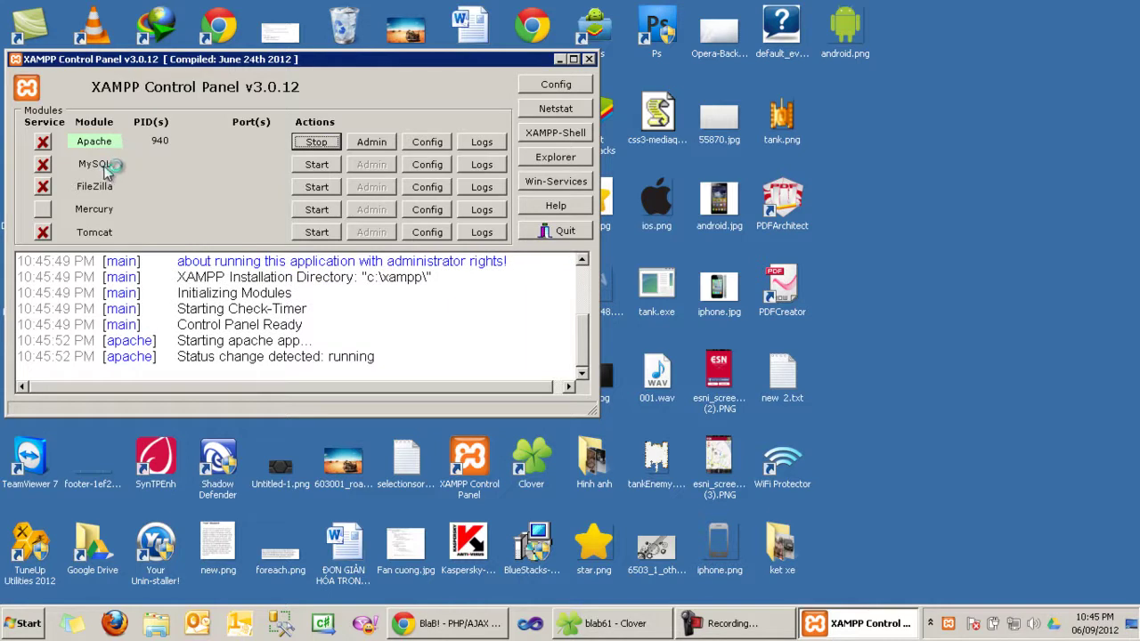
left_click(317, 166)
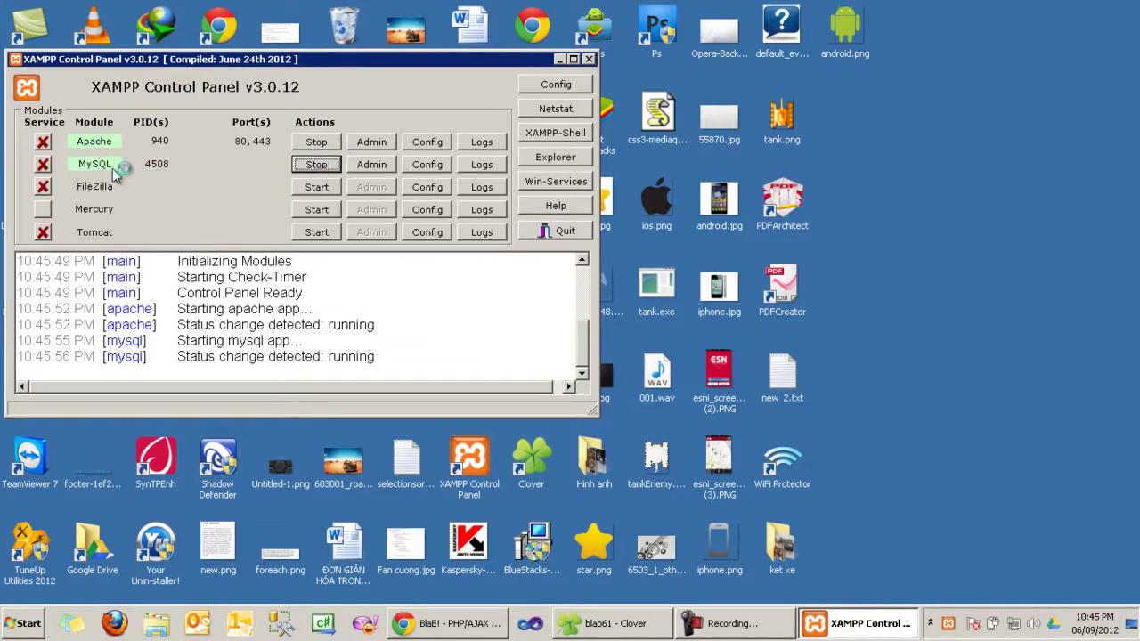
left_click(589, 60)
left_click(450, 625)
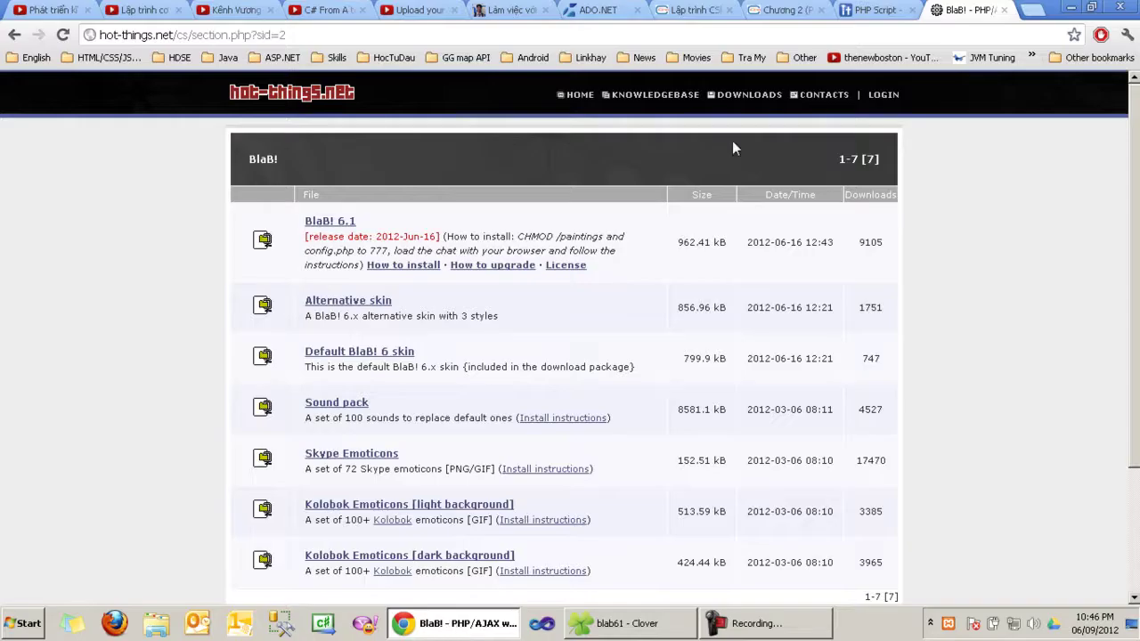
Step: Load localhost in a new tab to verify the XAMPP 1.8.0 welcome page, then switch to blab61
left_click(1033, 10)
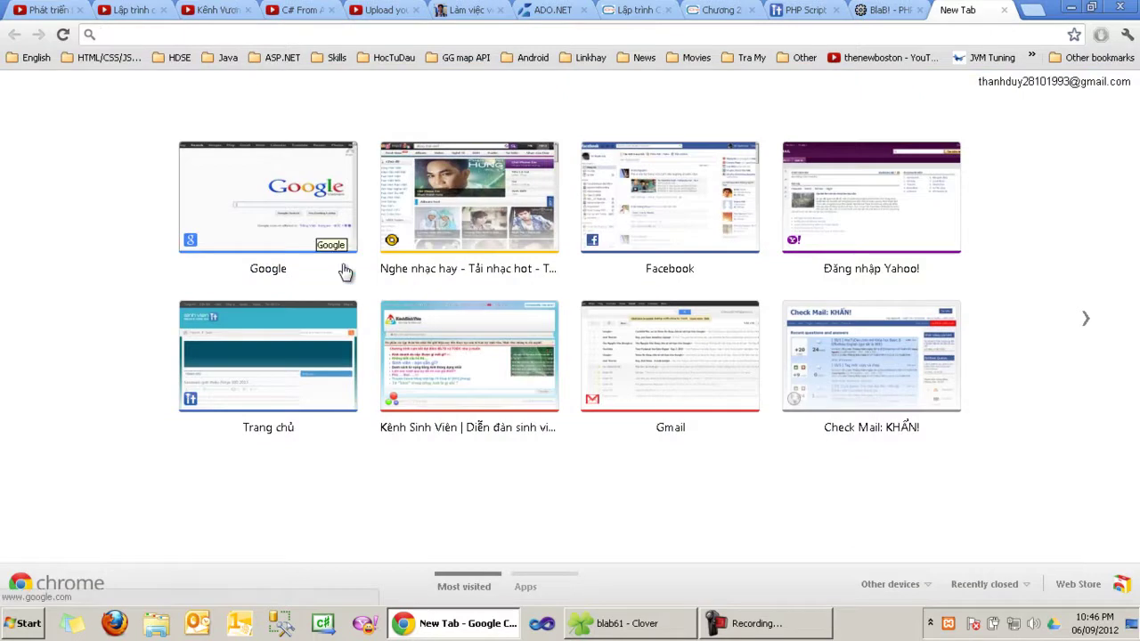
type("localhost")
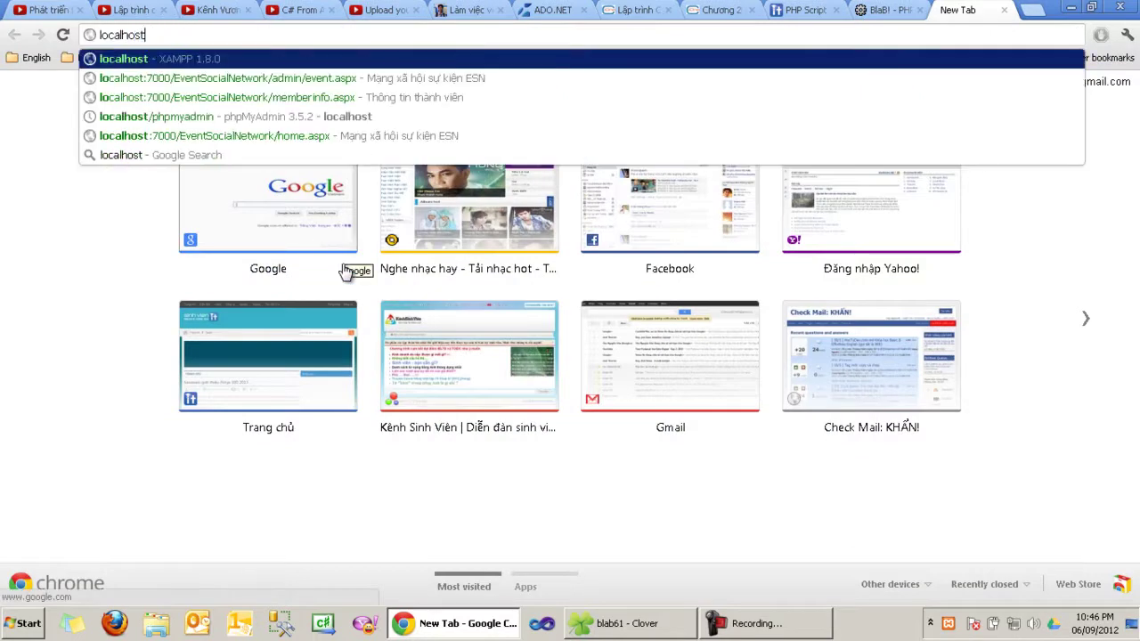
key("Return")
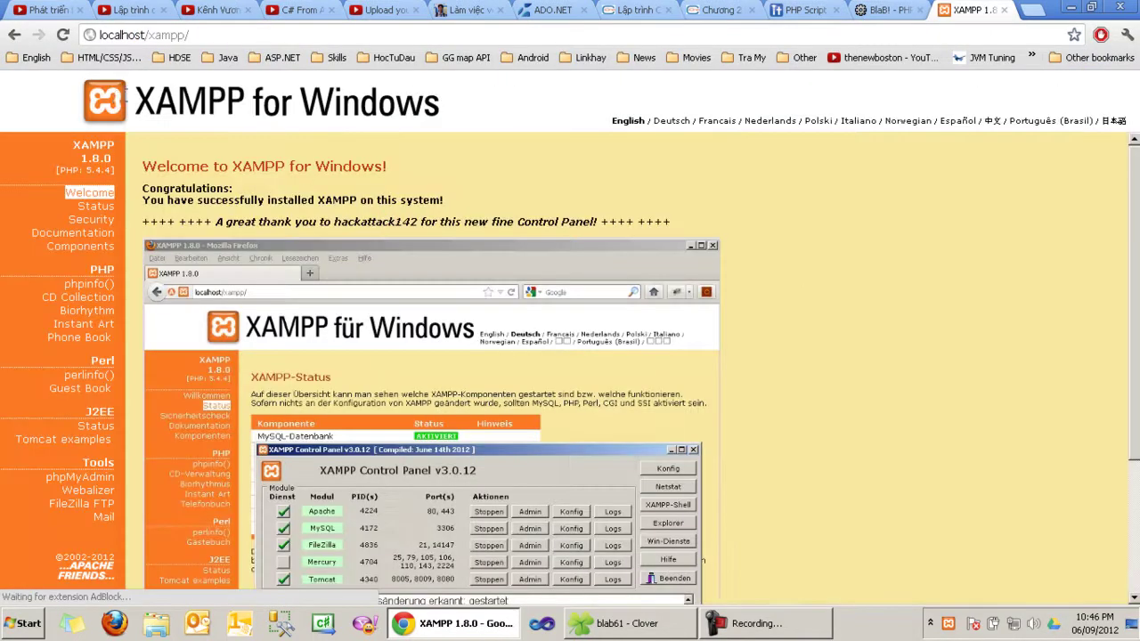
scroll(302, 394, "down", 3)
scroll(427, 370, "up", 3)
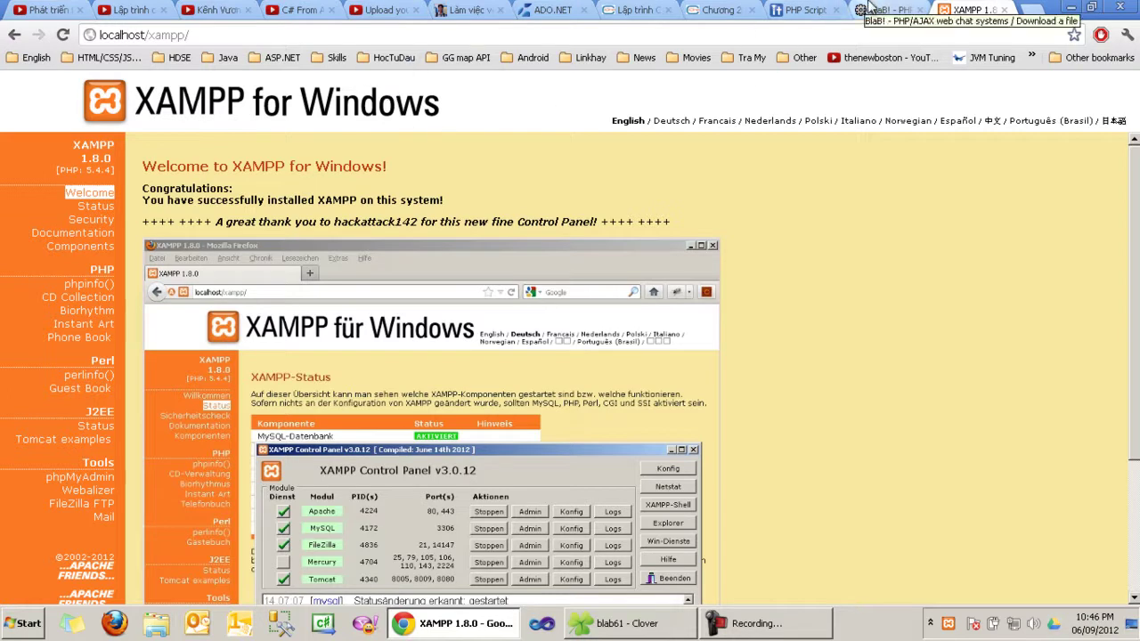
left_click(651, 631)
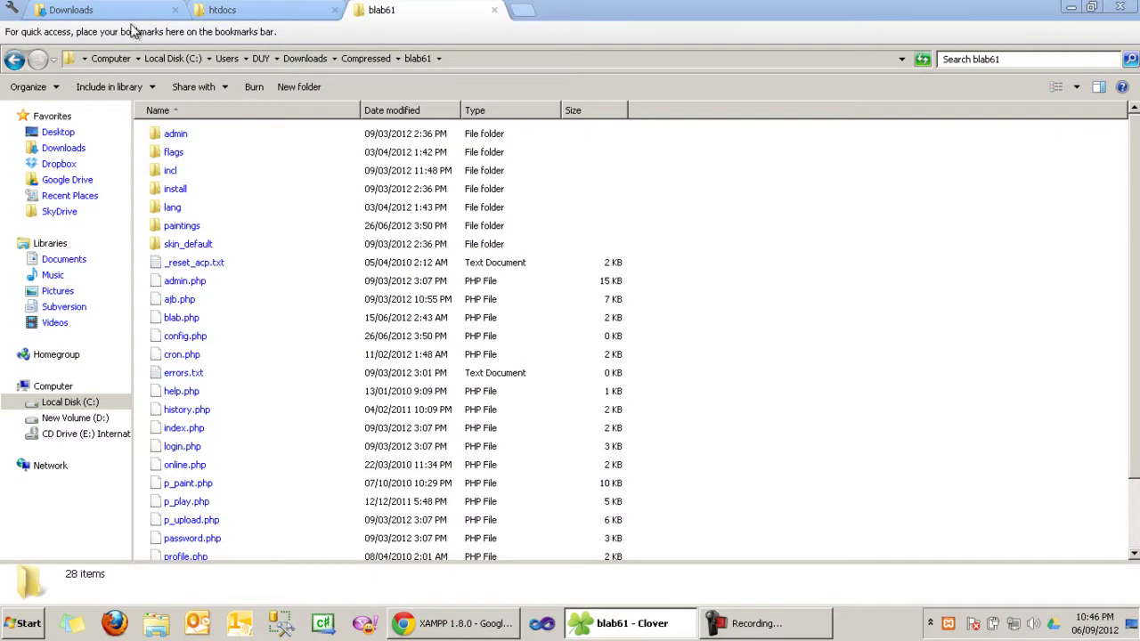
Step: Select all files in blab61 and navigate to C:\xampp\htdocs
left_click(16, 59)
double_click(191, 212)
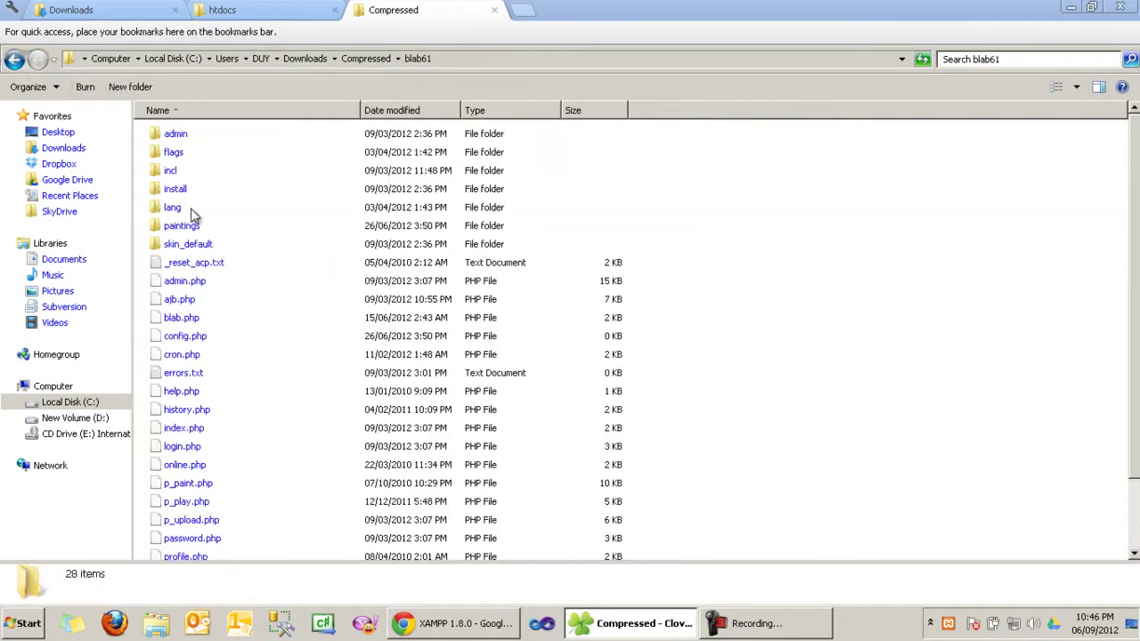
key("ctrl+a")
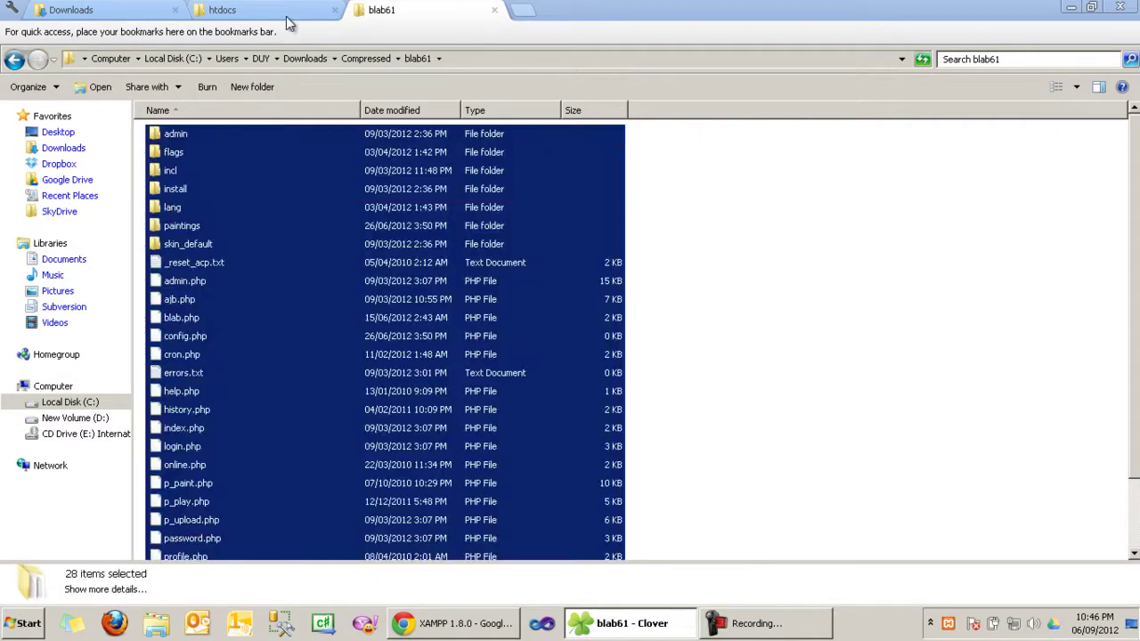
left_click(289, 7)
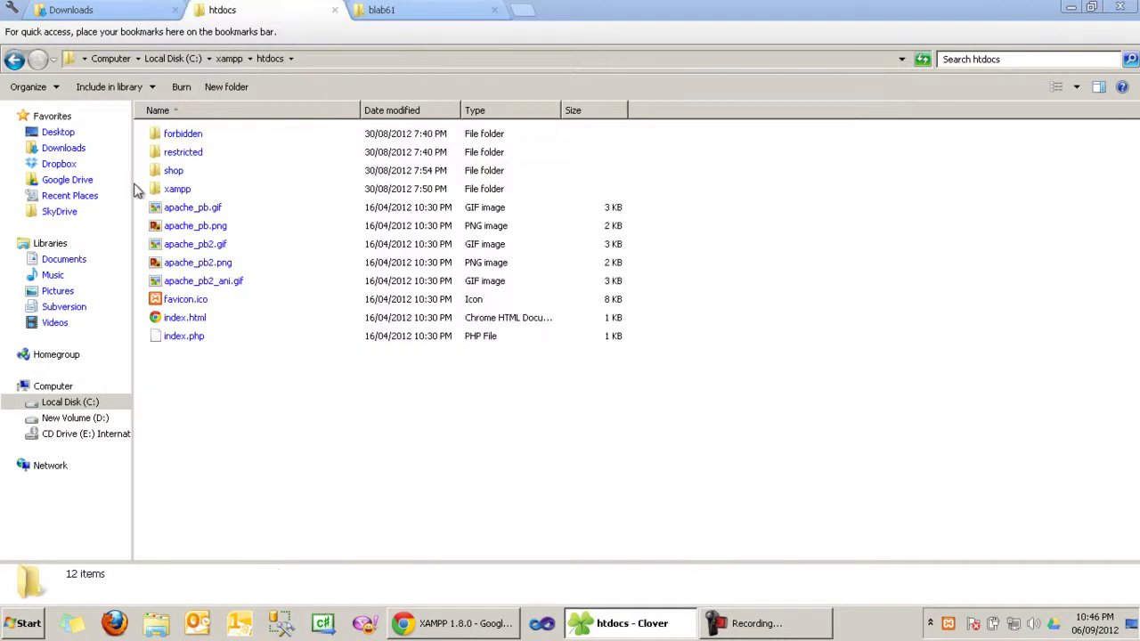
left_click(52, 385)
double_click(229, 153)
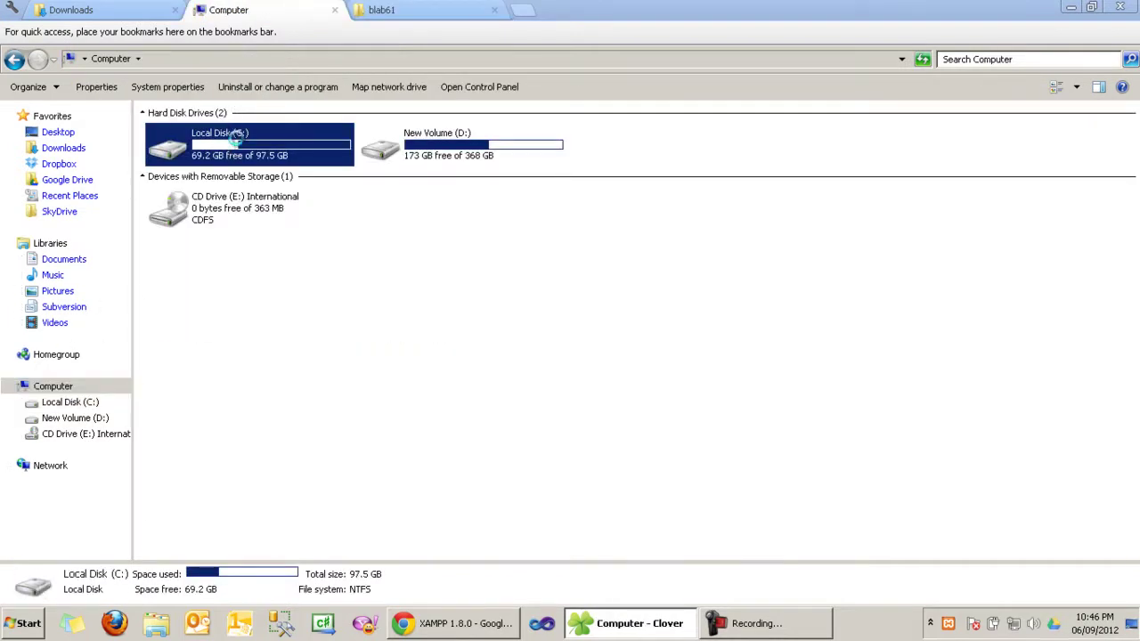
double_click(181, 282)
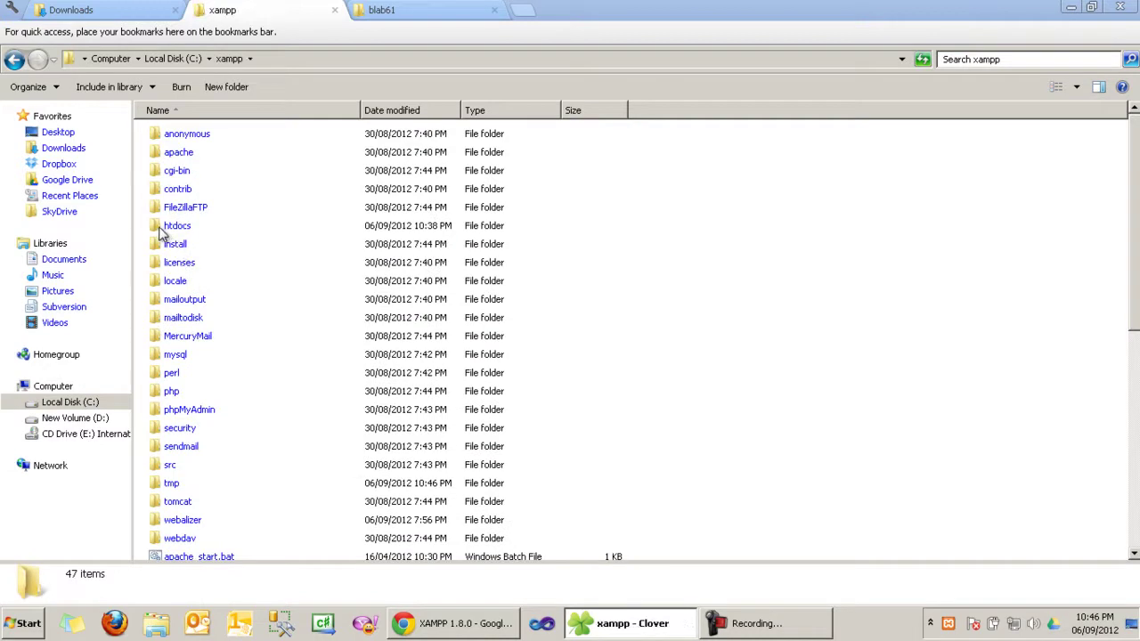
double_click(177, 228)
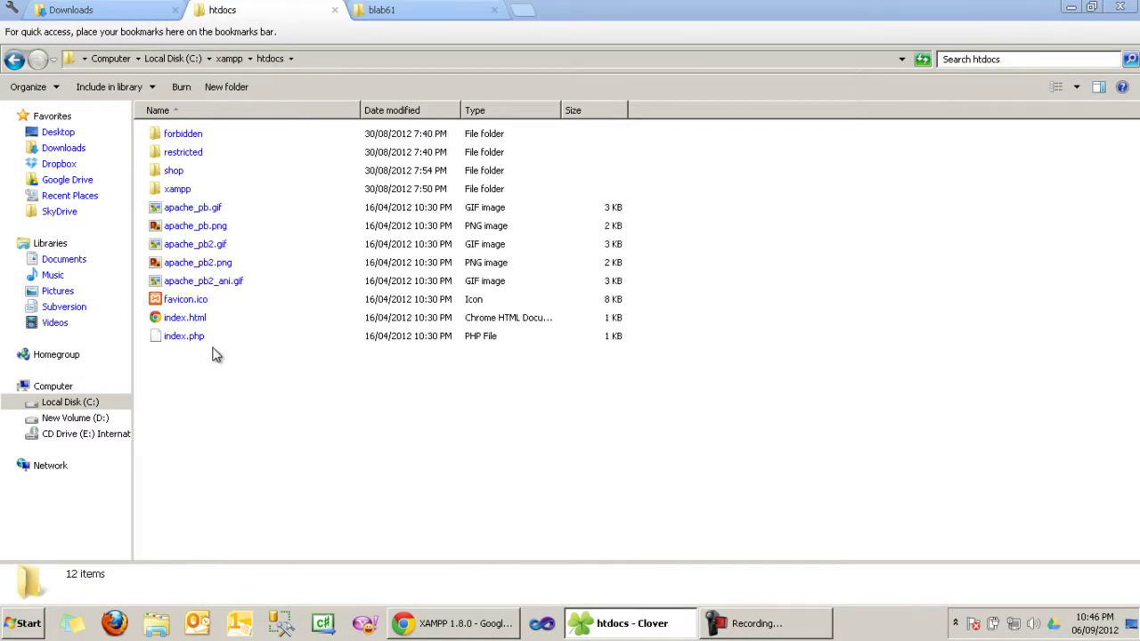
Step: Create a new folder named blab in htdocs and confirm it holds the 28 BlaB! files
right_click(211, 420)
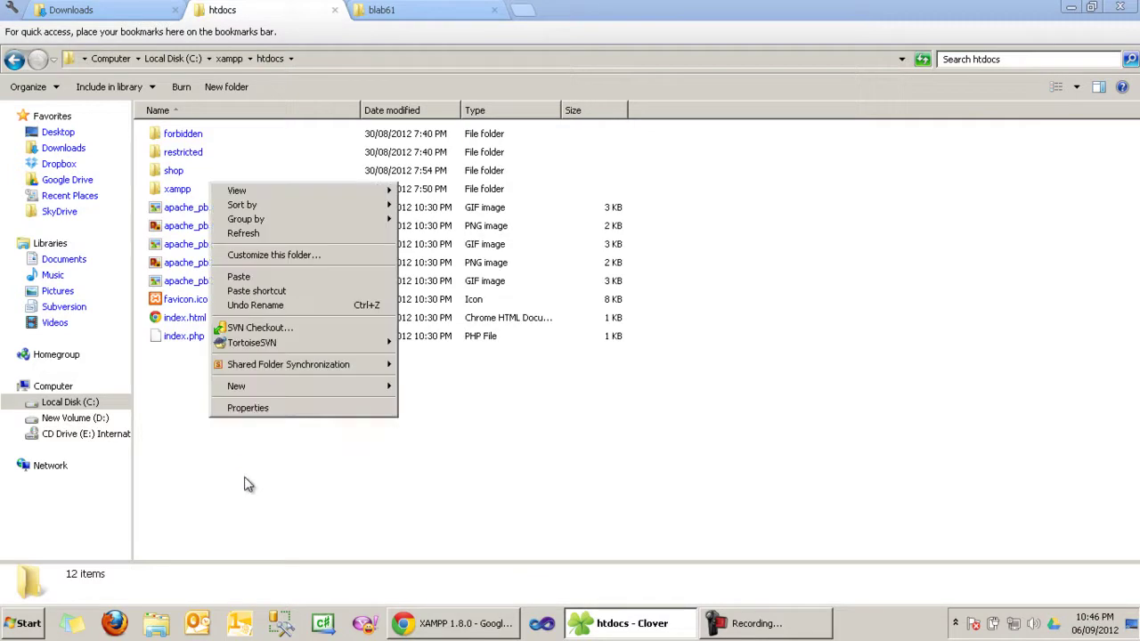
mouse_move(285, 395)
left_click(514, 392)
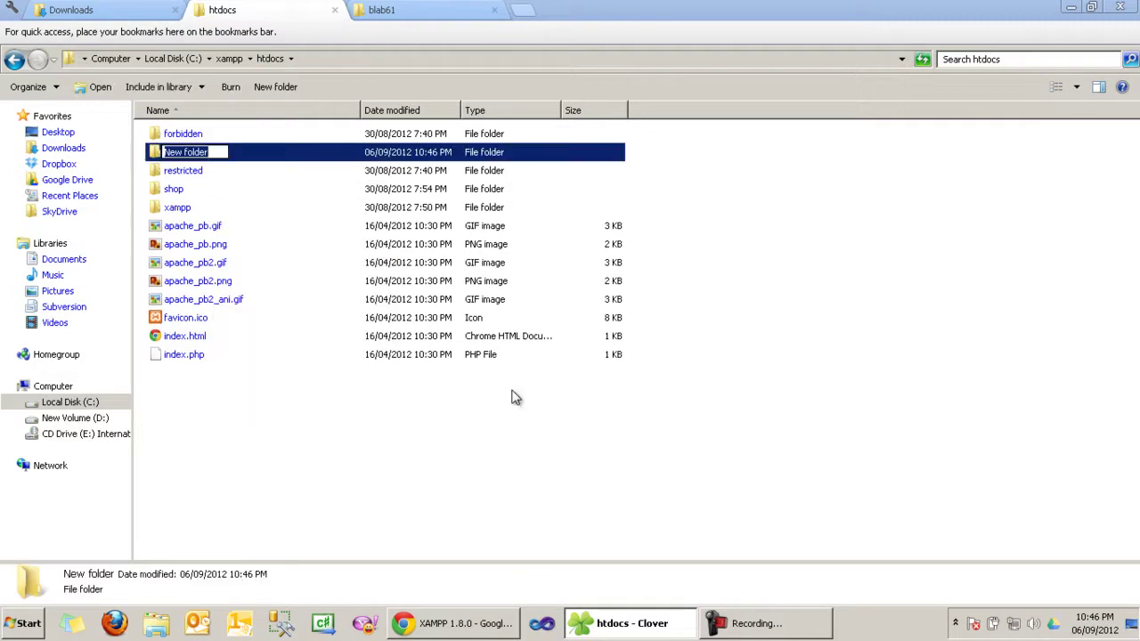
type("blab")
key("Return")
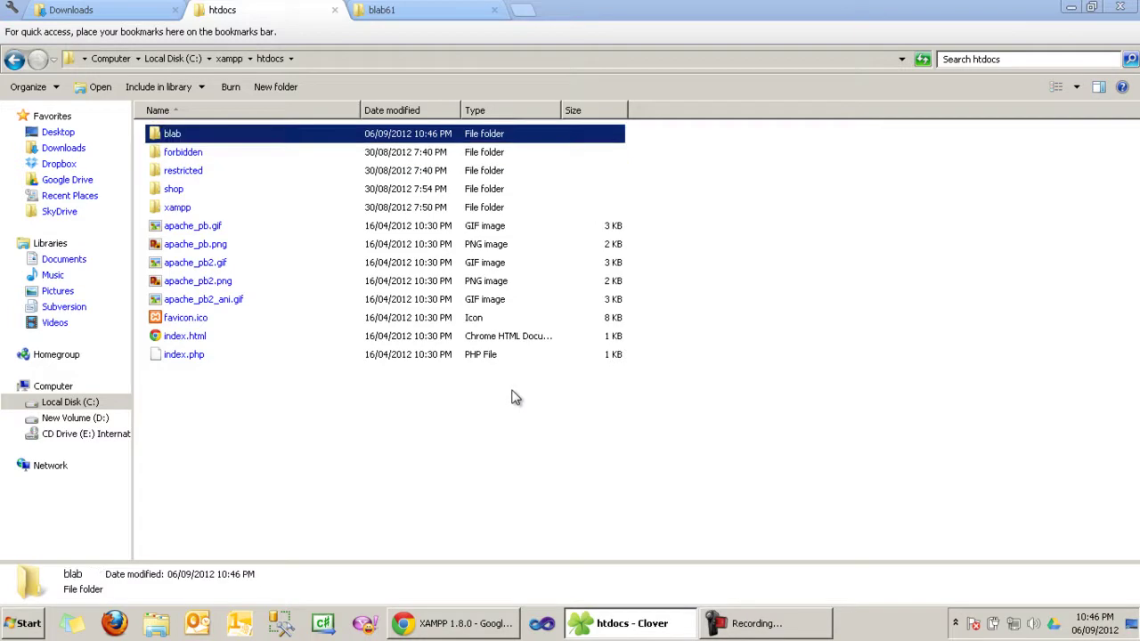
key("Return")
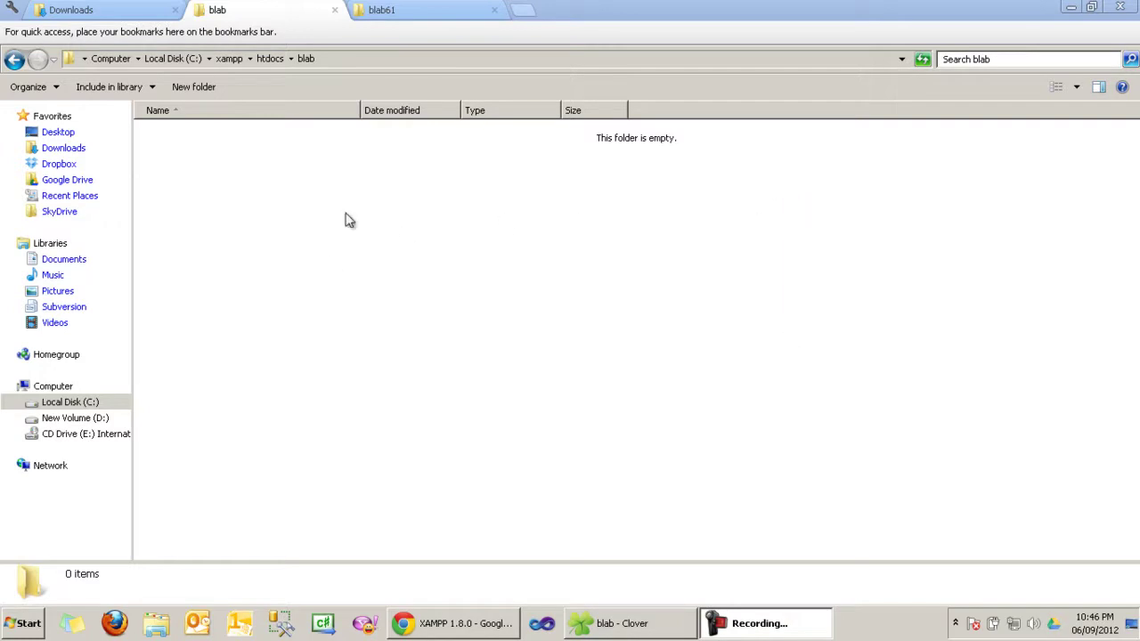
left_click(13, 59)
double_click(165, 136)
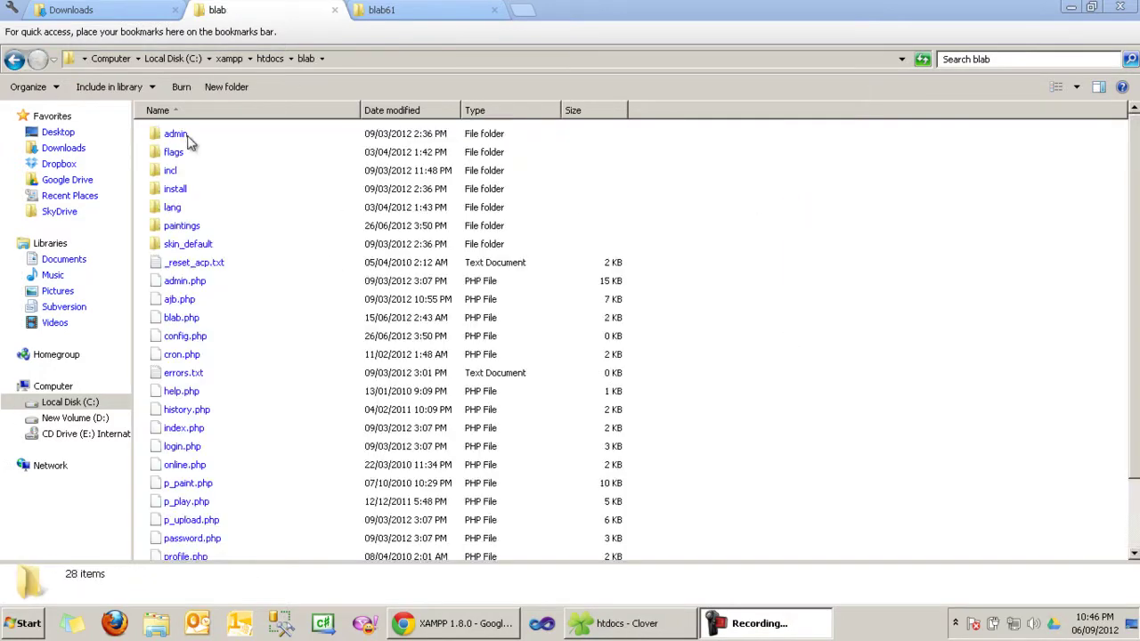
scroll(948, 408, "down", 2)
scroll(944, 408, "up", 2)
Step: Change the Chrome address from localhost/xampp/ to localhost/blab to load the BlaB! installer
left_click(451, 623)
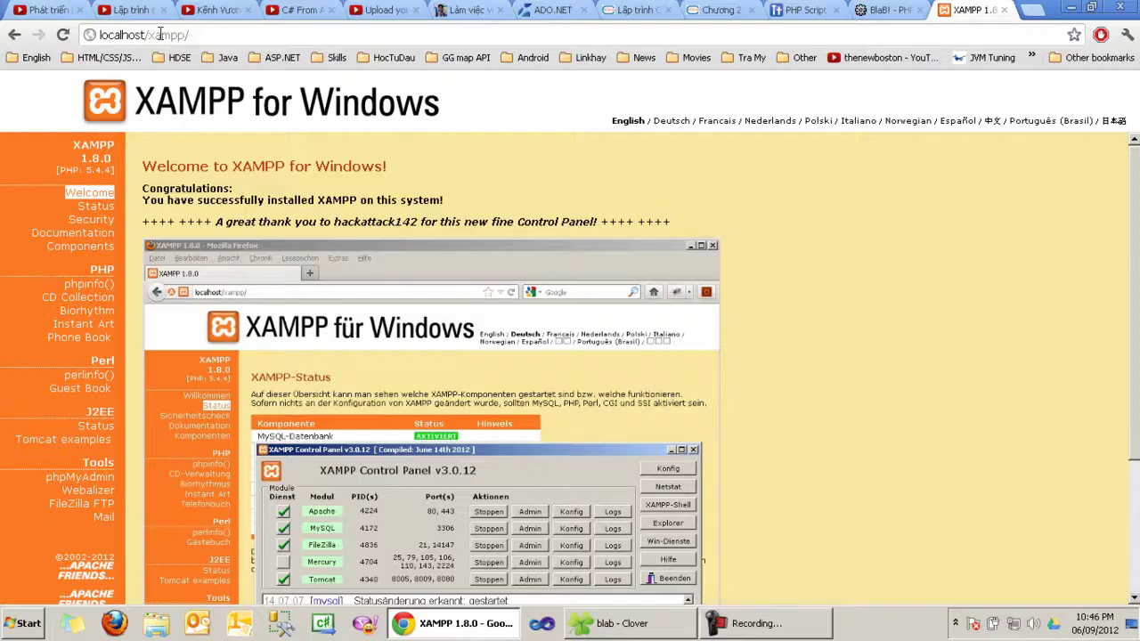
left_click_drag(149, 35, 277, 30)
type("blab")
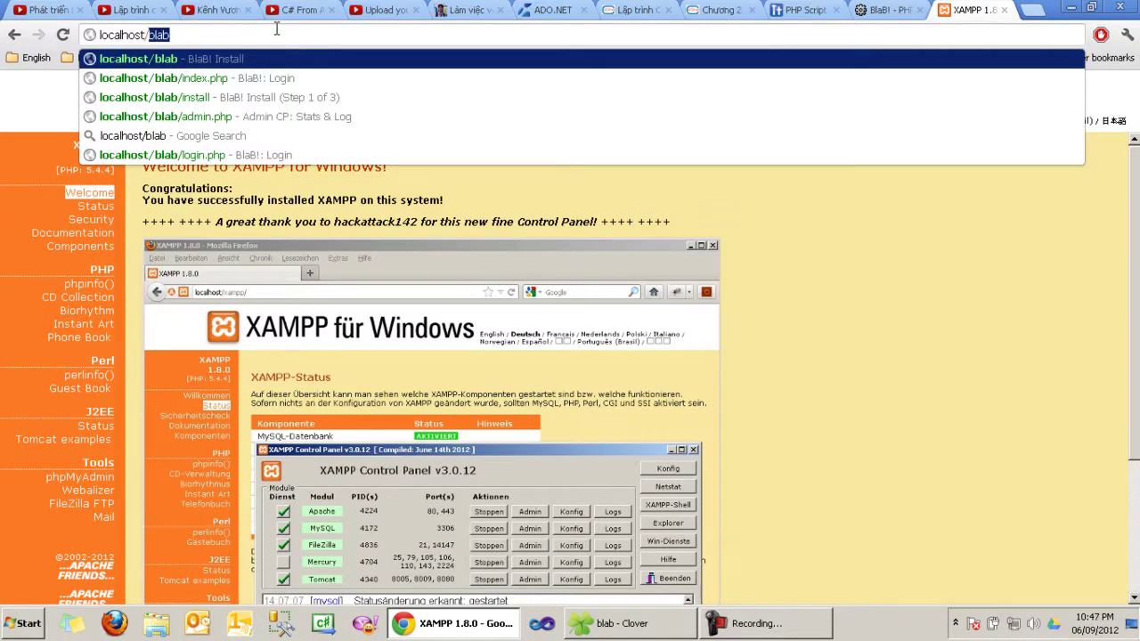
key("Return")
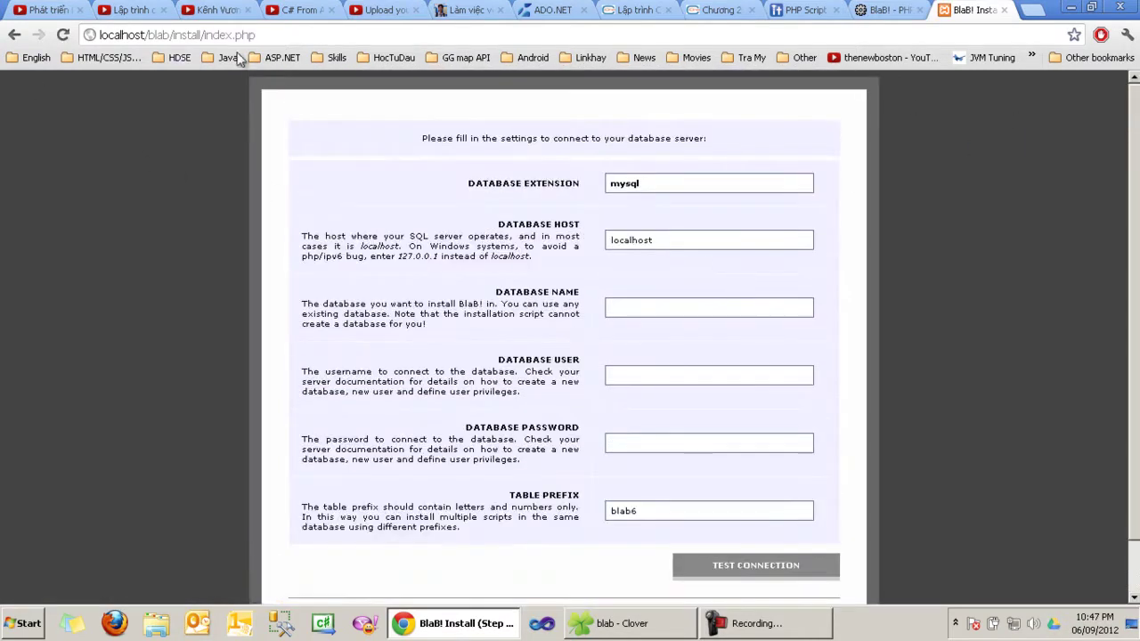
left_click(1035, 11)
Step: In localhost/phpmyadmin, add database blabDemo with utf8_unicode_ci collation, then return to the installer tab
type("loca")
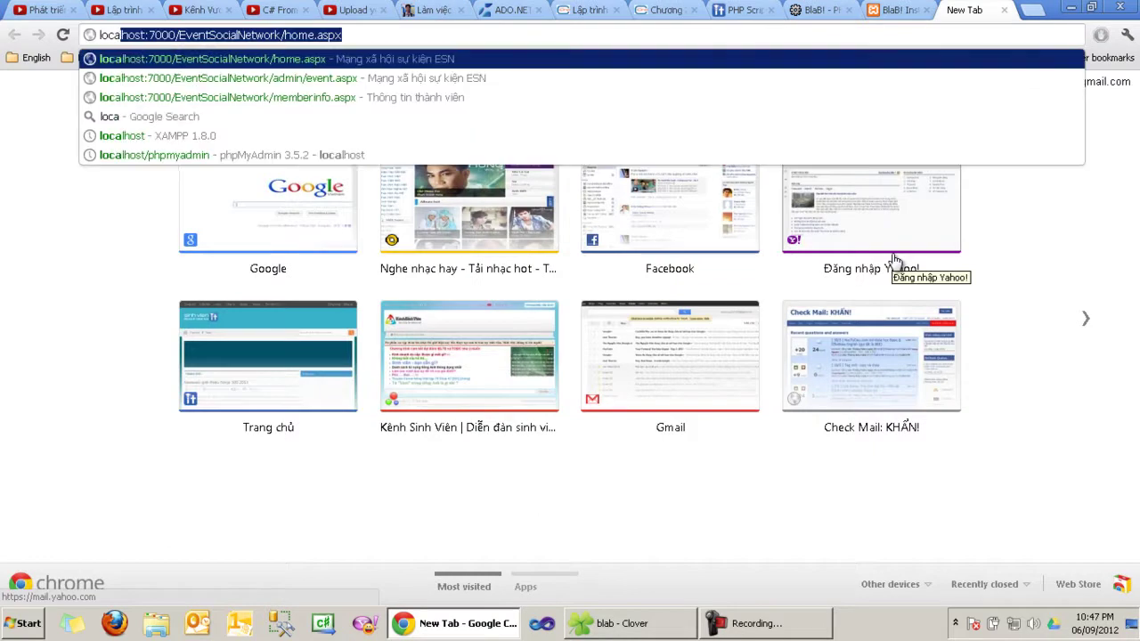
type("lhost/")
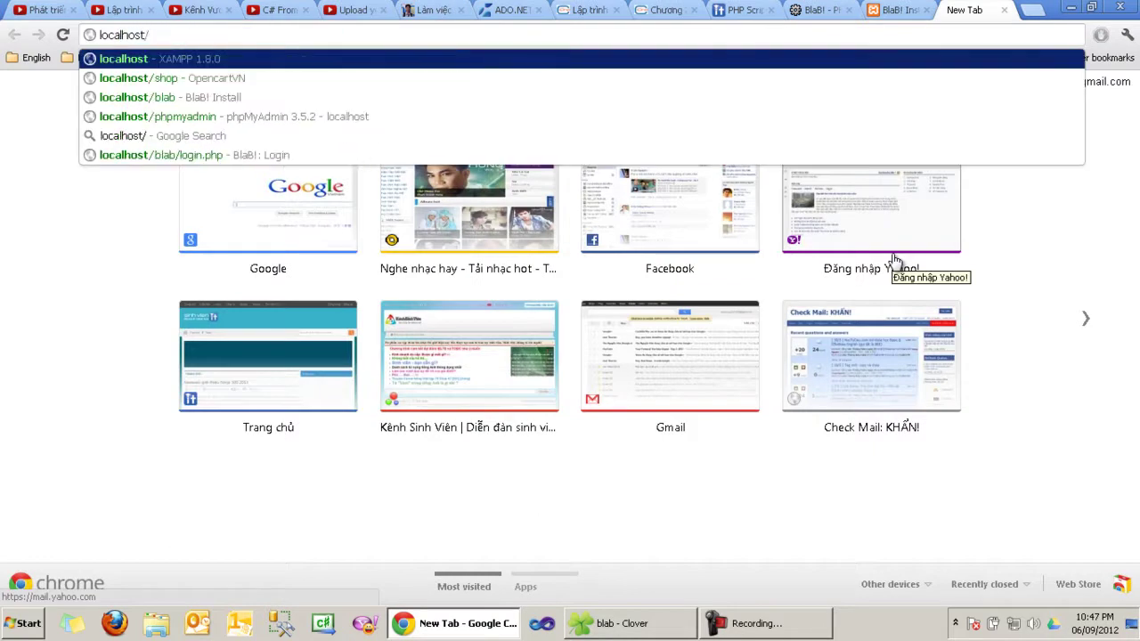
type("phpmyadmin")
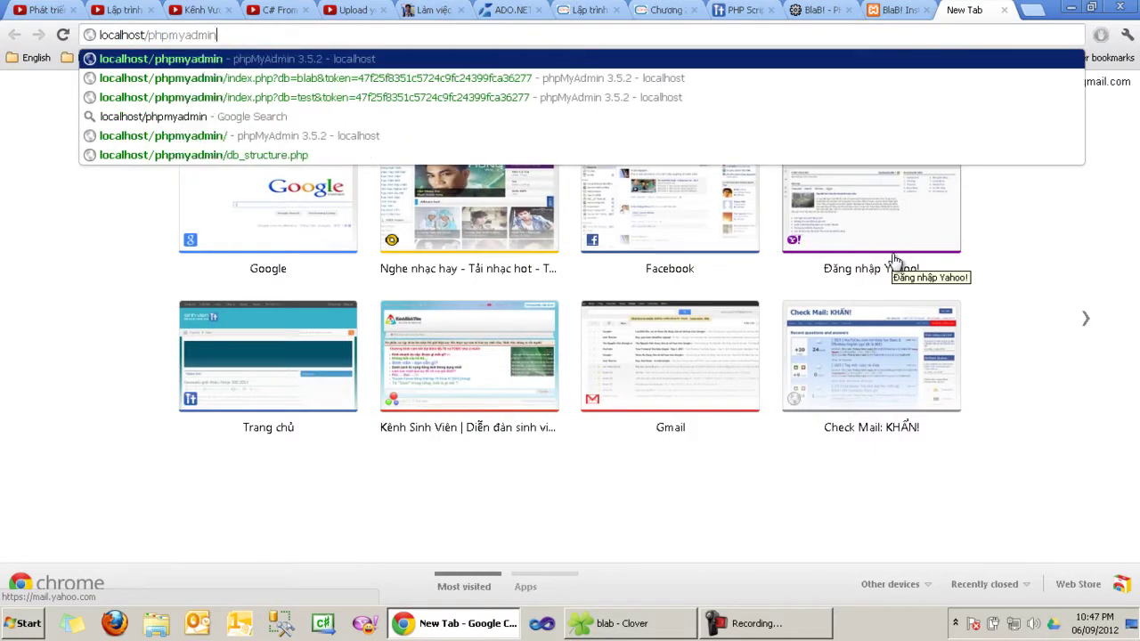
key("Return")
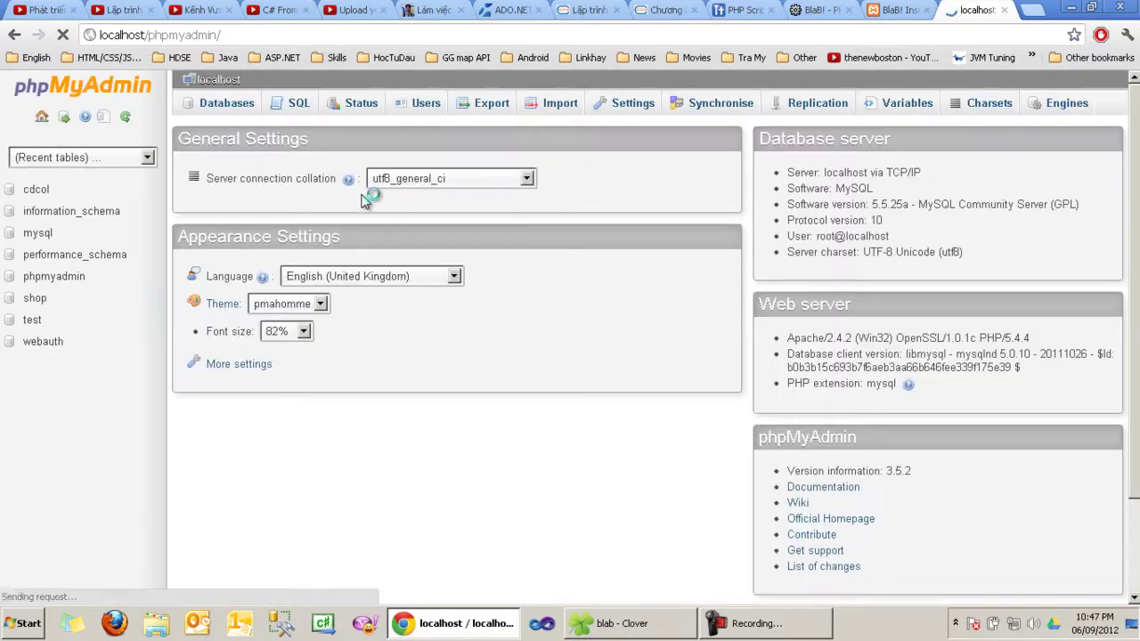
left_click(221, 108)
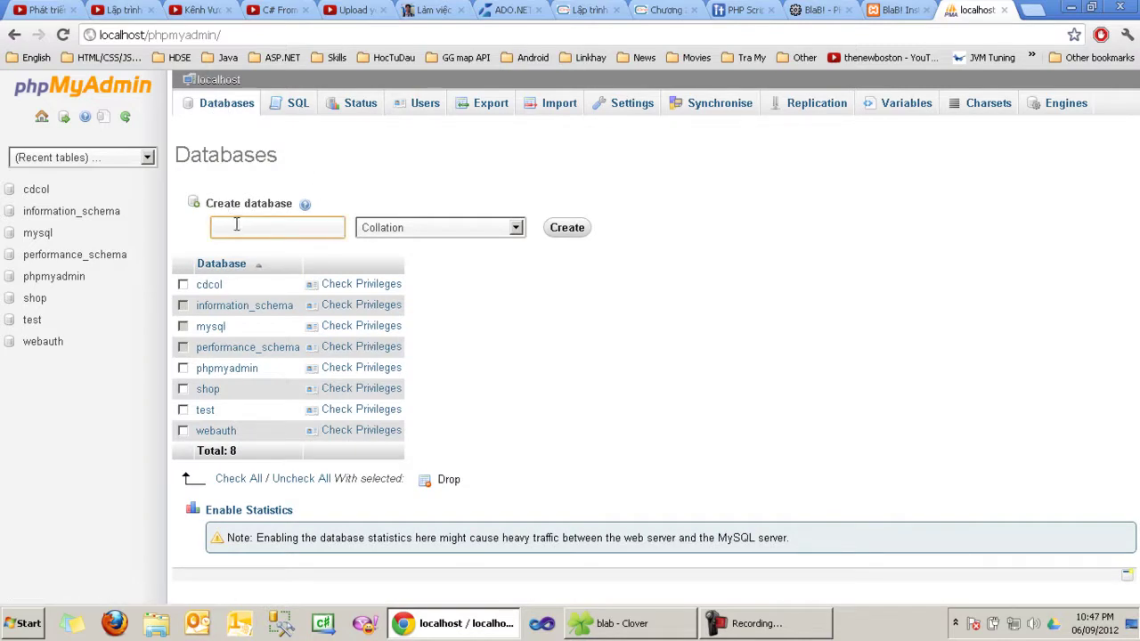
type("blabDemo")
left_click(433, 228)
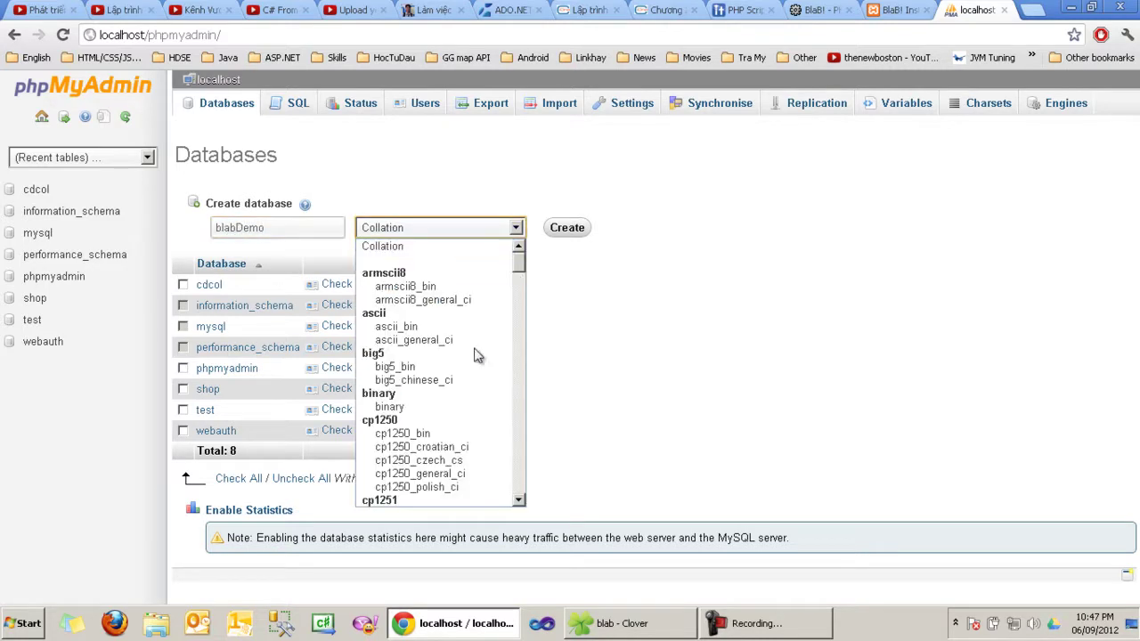
left_click_drag(521, 267, 517, 456)
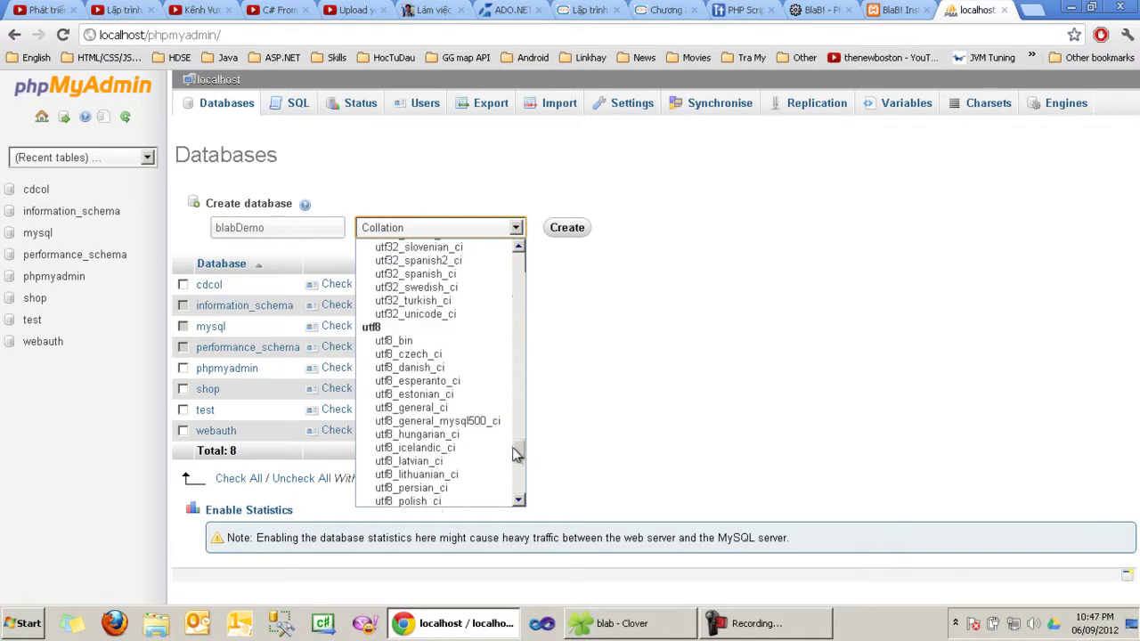
scroll(410, 384, "down", 4)
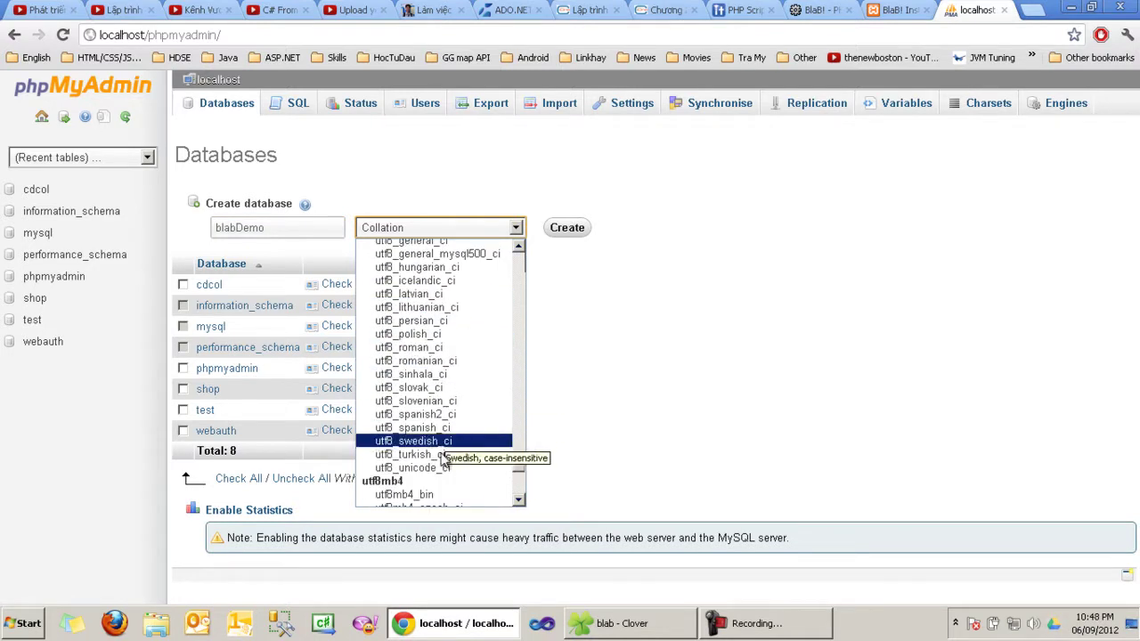
left_click(405, 468)
left_click(552, 234)
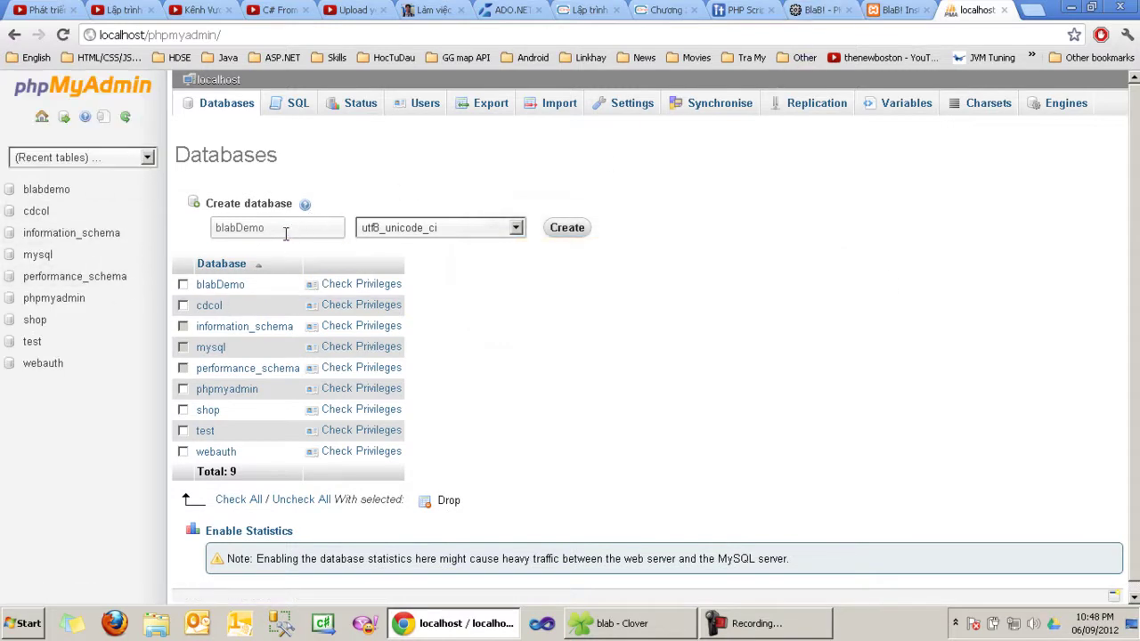
left_click_drag(289, 233, 196, 226)
left_click_drag(287, 227, 56, 210)
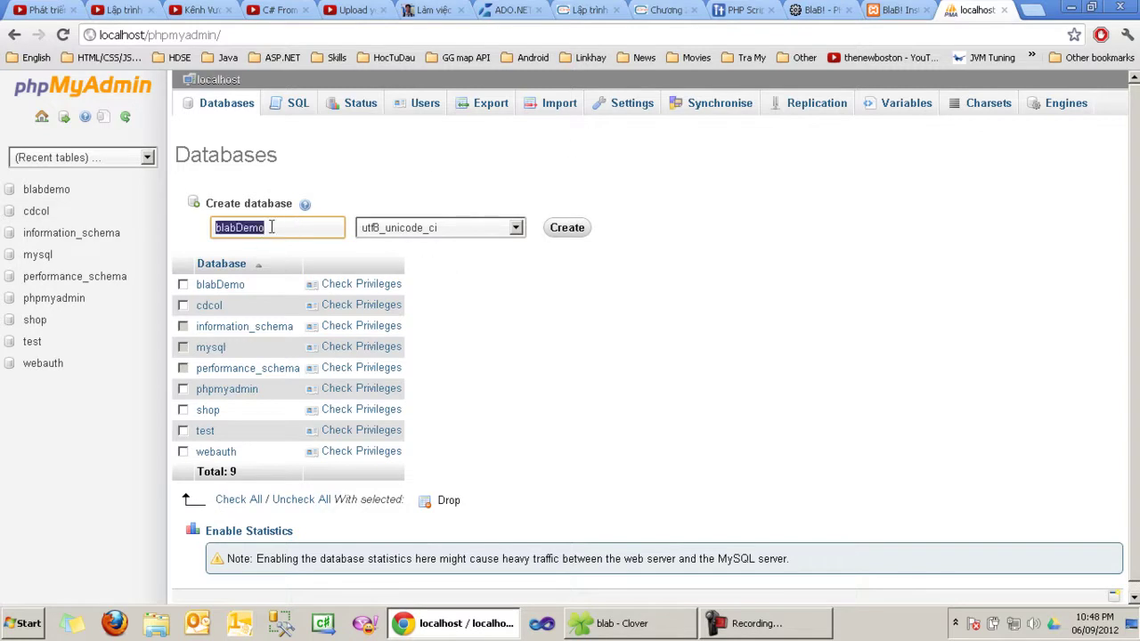
left_click(895, 10)
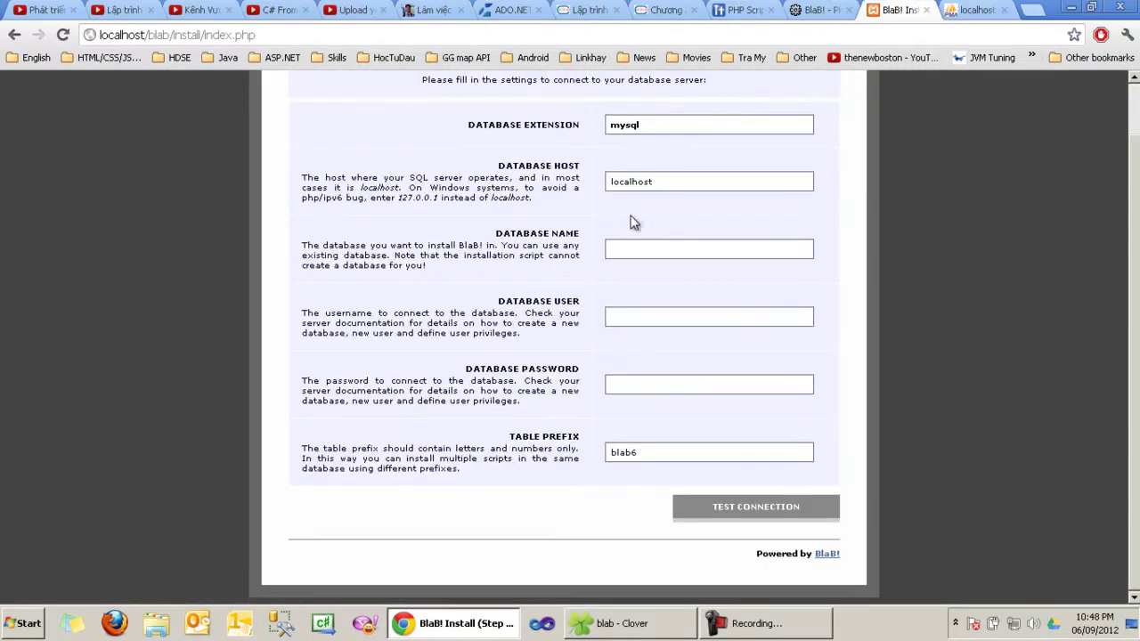
Step: Enter database name blabDemo and user root with an empty password, then test the connection
left_click(672, 181)
left_click(626, 249)
type("blabDemo")
left_click(626, 319)
type("root")
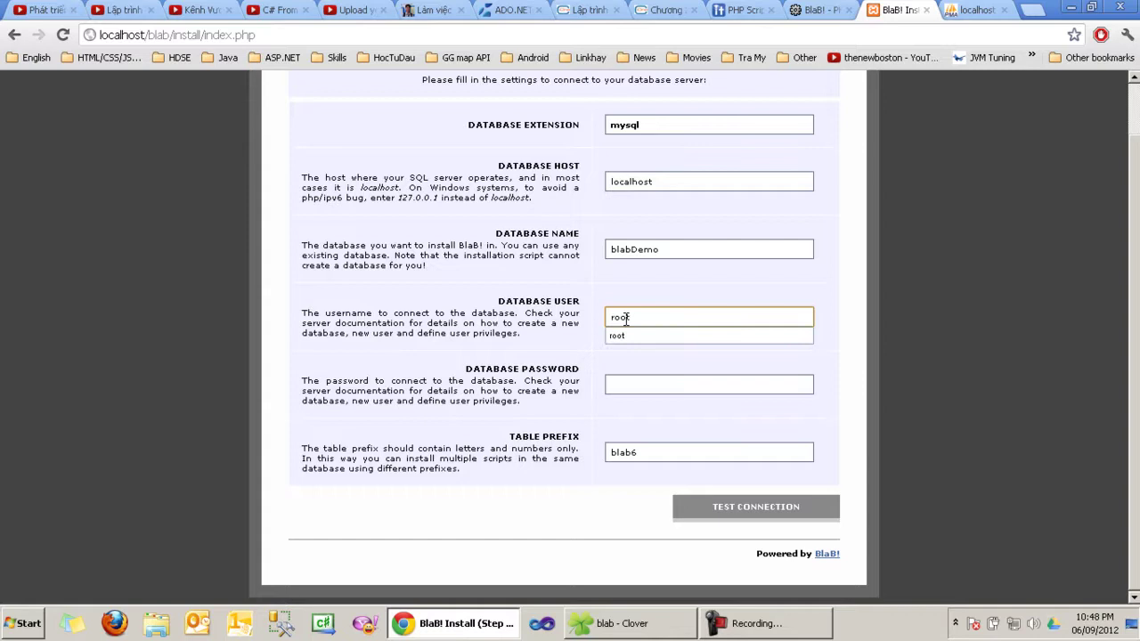
key("Down")
key("Return")
left_click(691, 393)
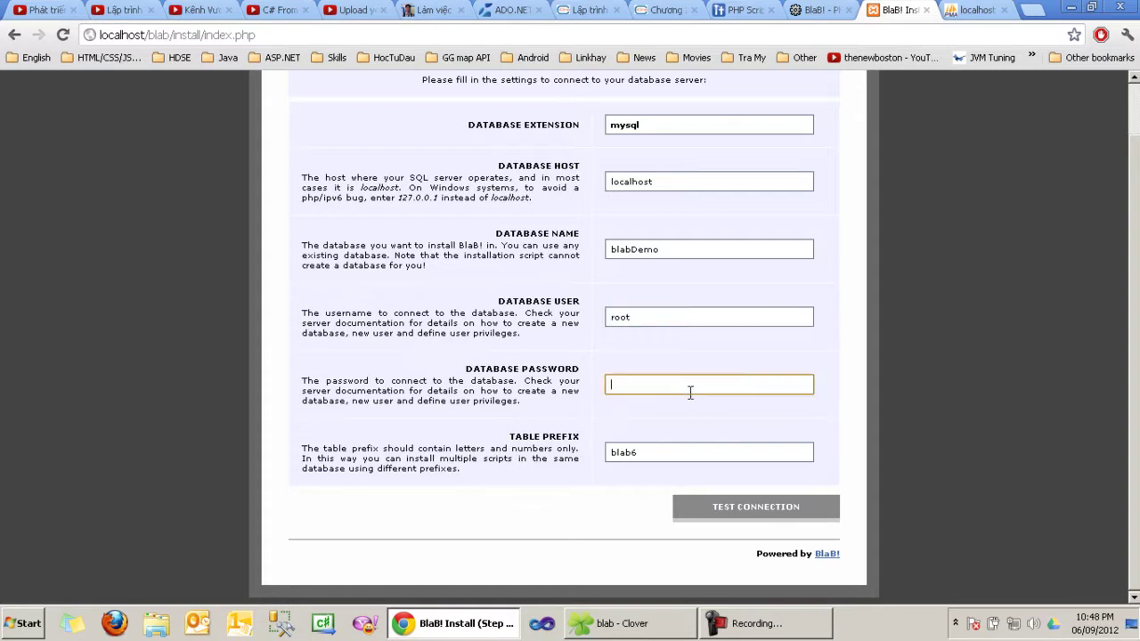
left_click(713, 509)
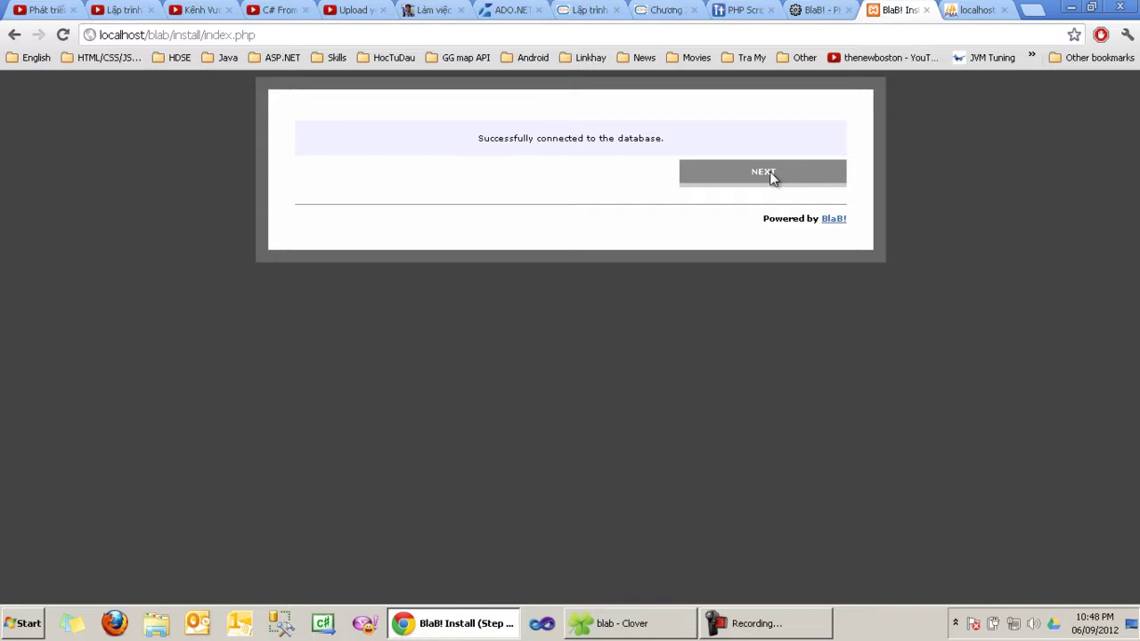
Step: Continue to the ACP key step, fill in the ACP key and its retype field, and submit
left_click(771, 178)
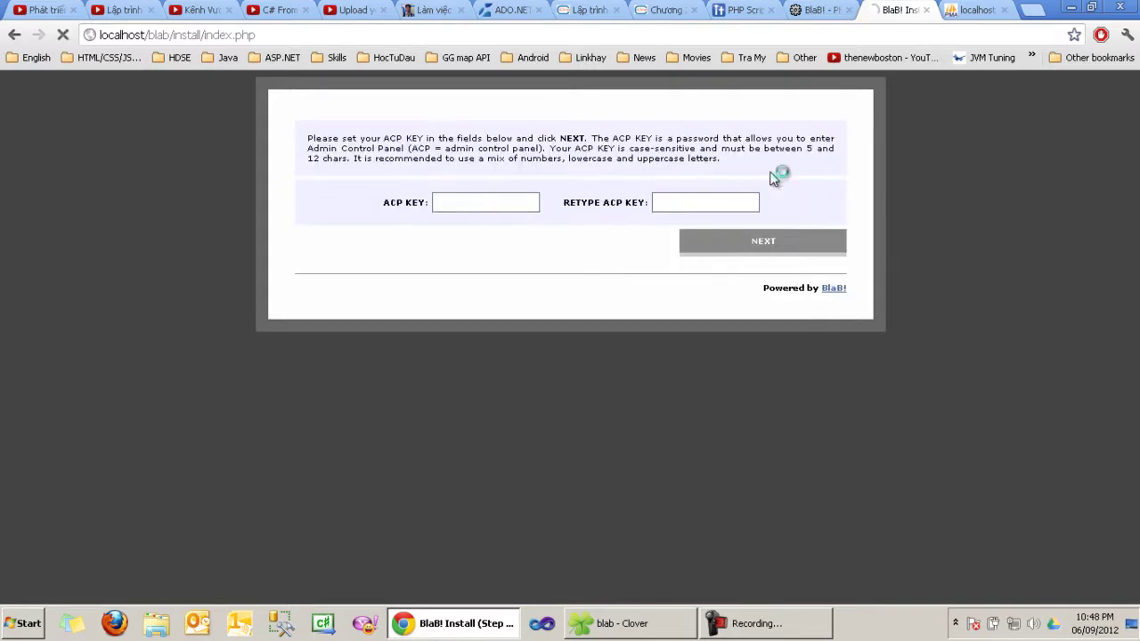
double_click(400, 203)
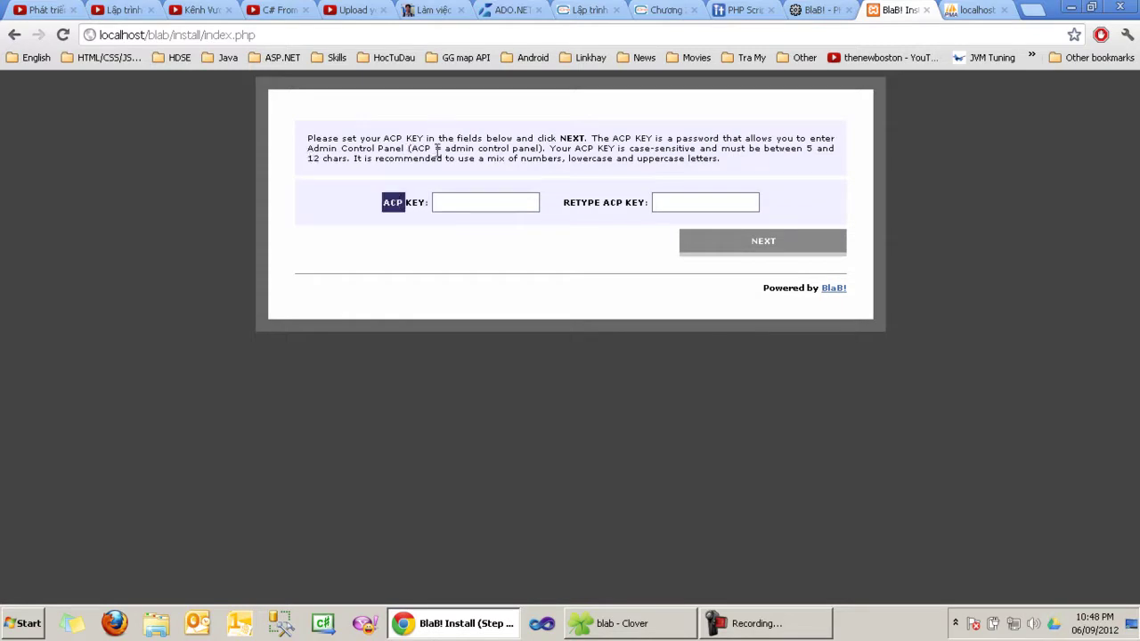
left_click(461, 202)
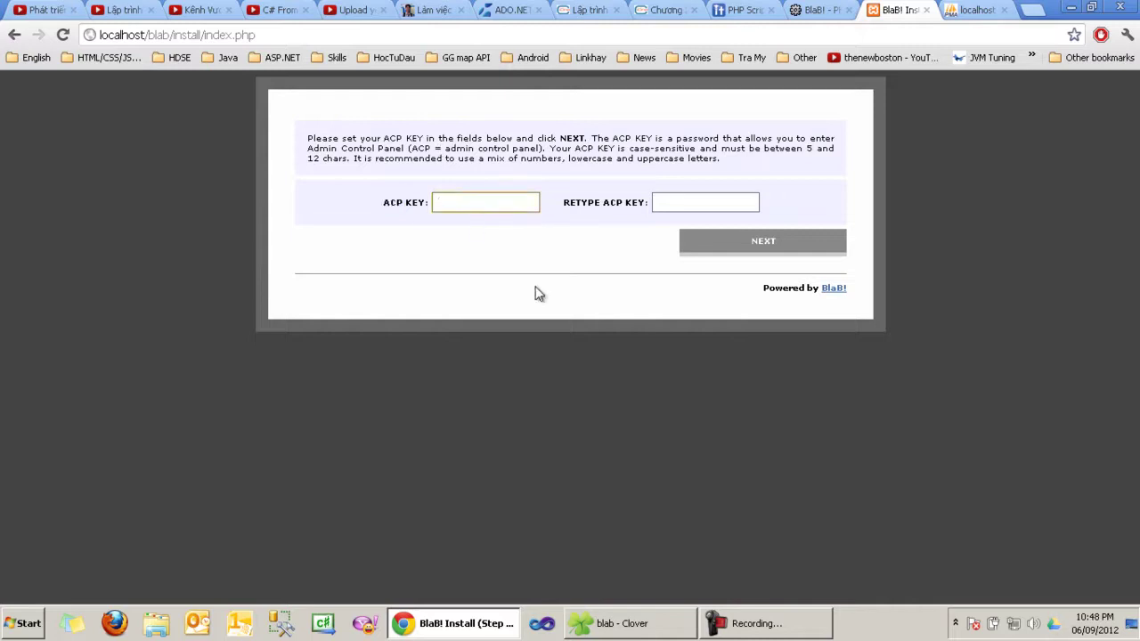
type("admin")
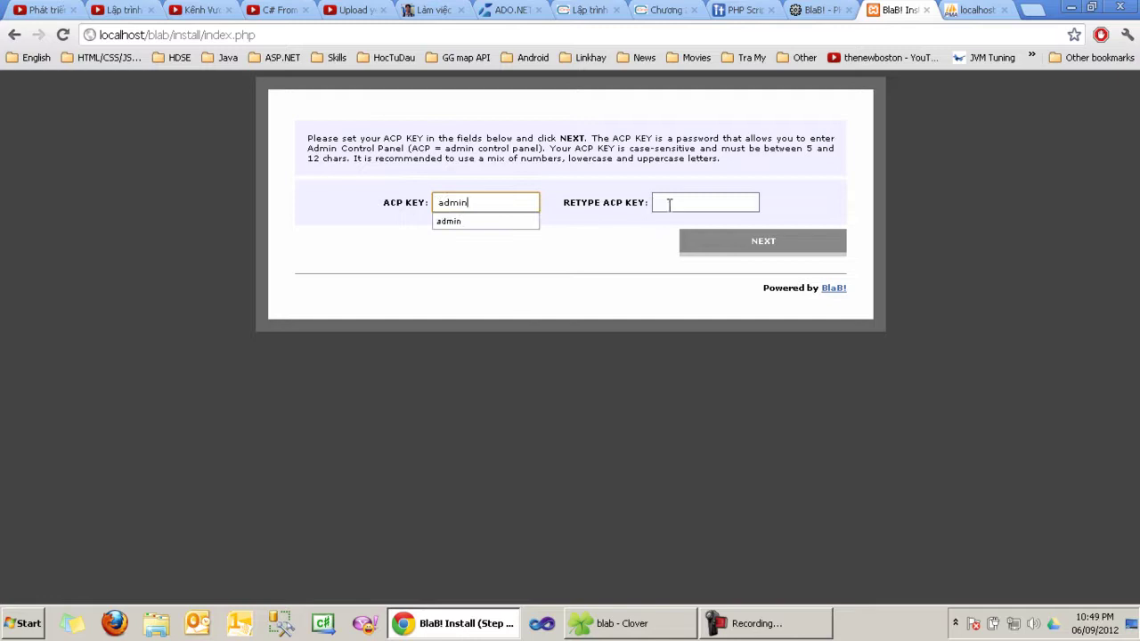
left_click(670, 205)
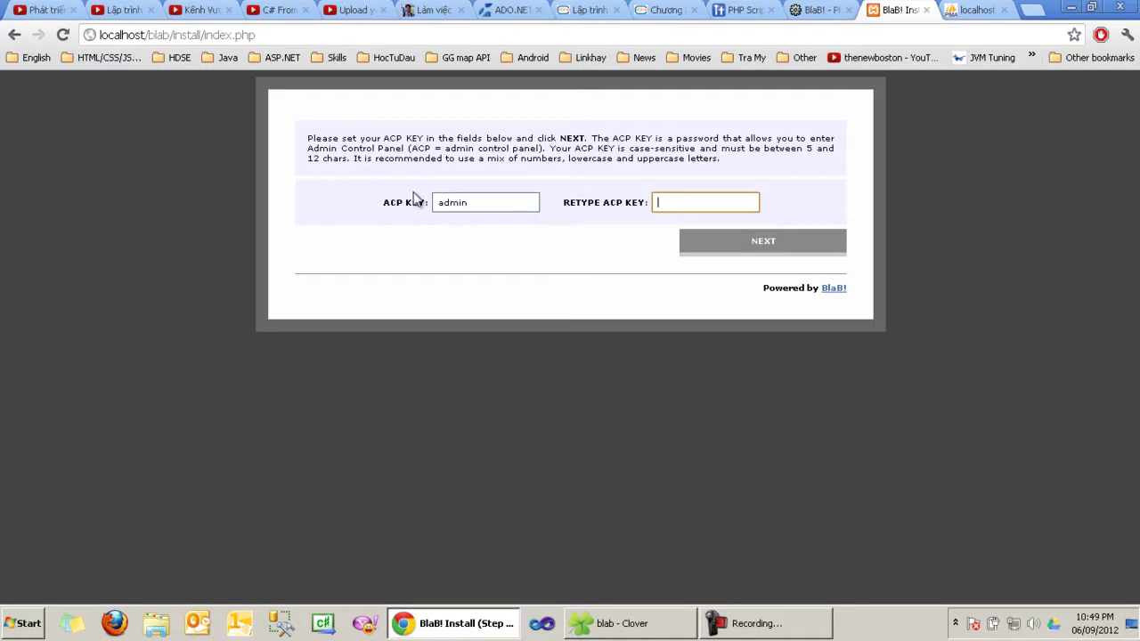
triple_click(417, 199)
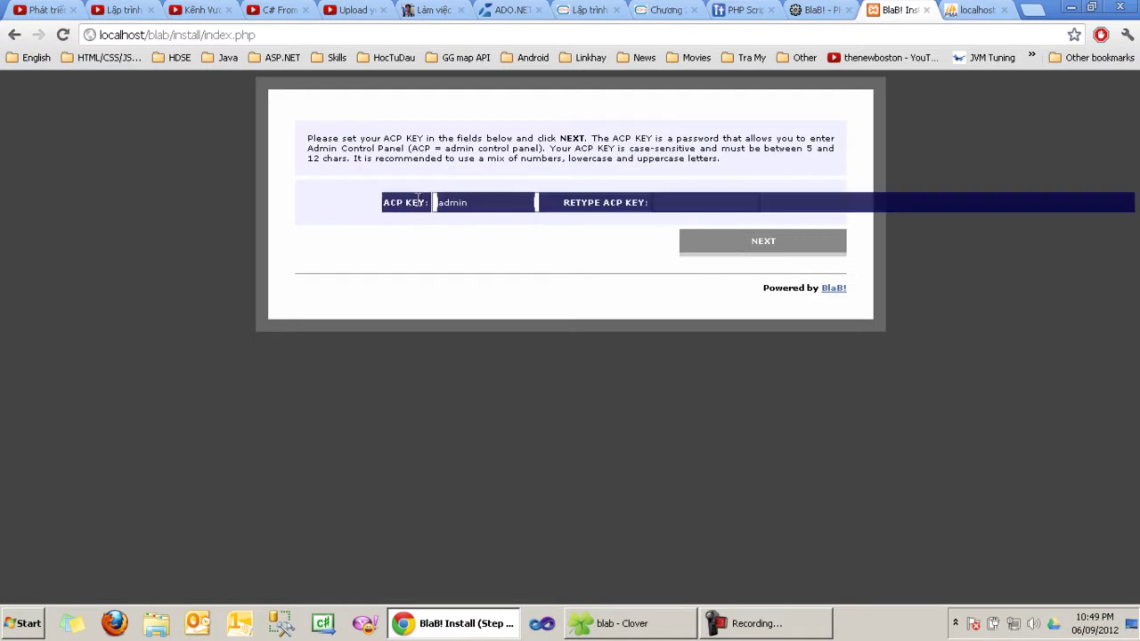
double_click(421, 201)
left_click(685, 203)
type("admin")
key("BackSpace")
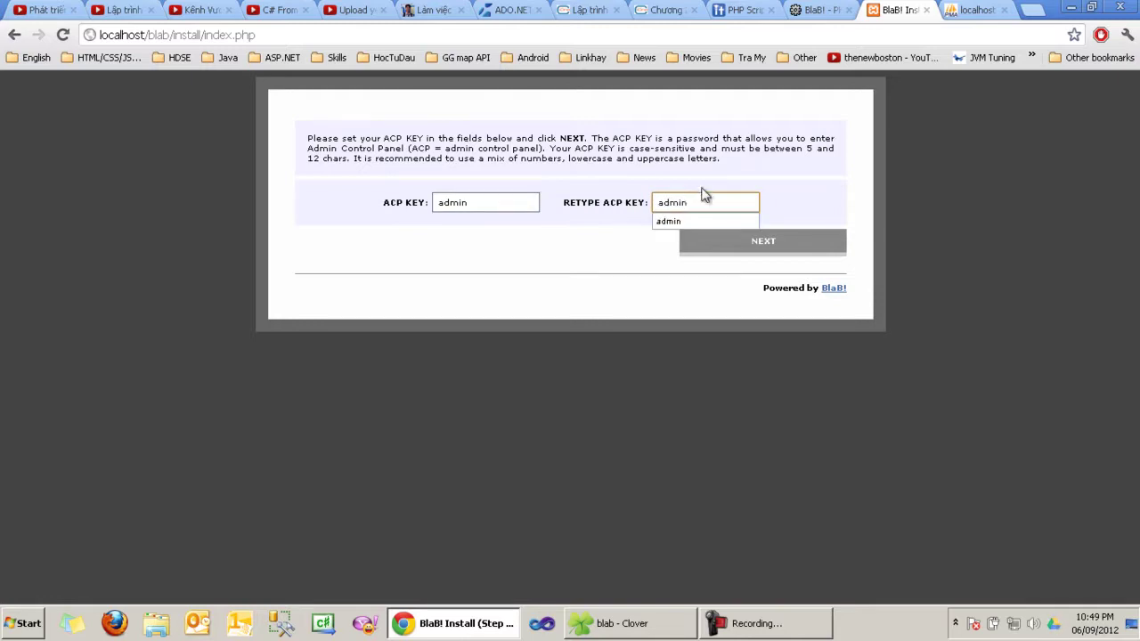
key("Down")
key("Return")
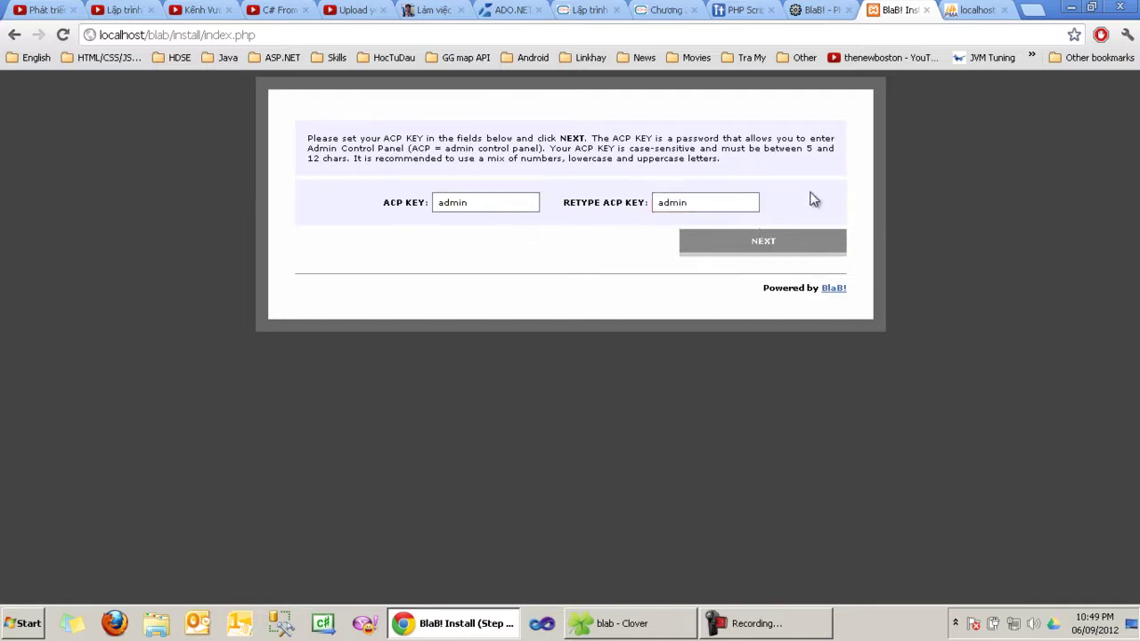
type("123")
left_click(743, 247)
Step: Re-enter the ACP key from the saved suggestion plus its retype, and submit to finish installing
left_click(445, 202)
left_click(489, 204)
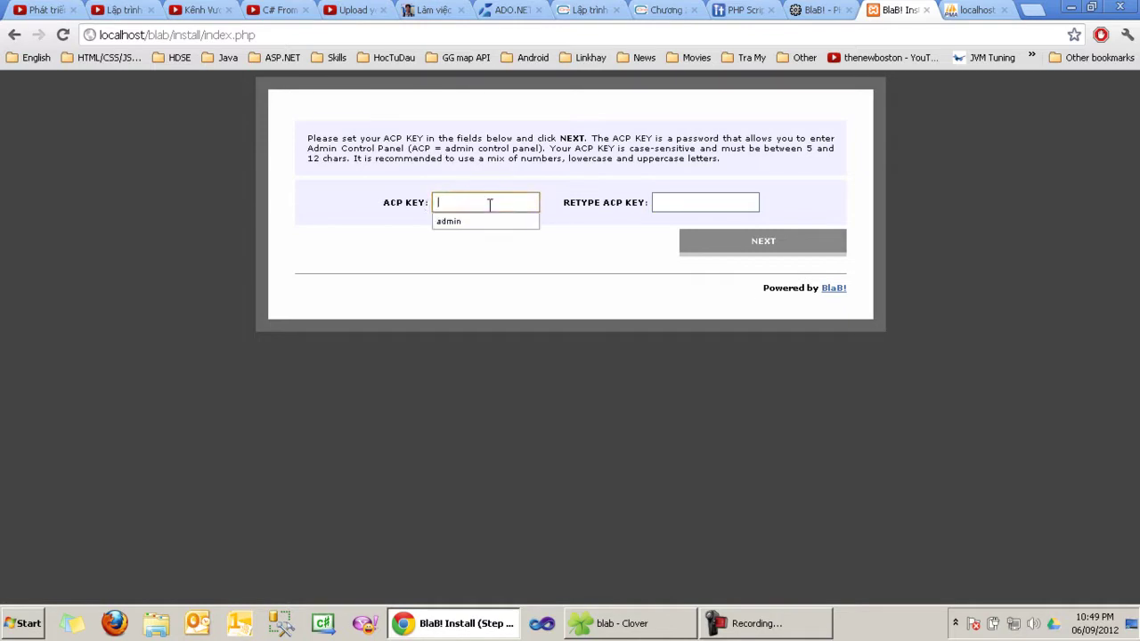
left_click(481, 221)
left_click(686, 202)
type("admin")
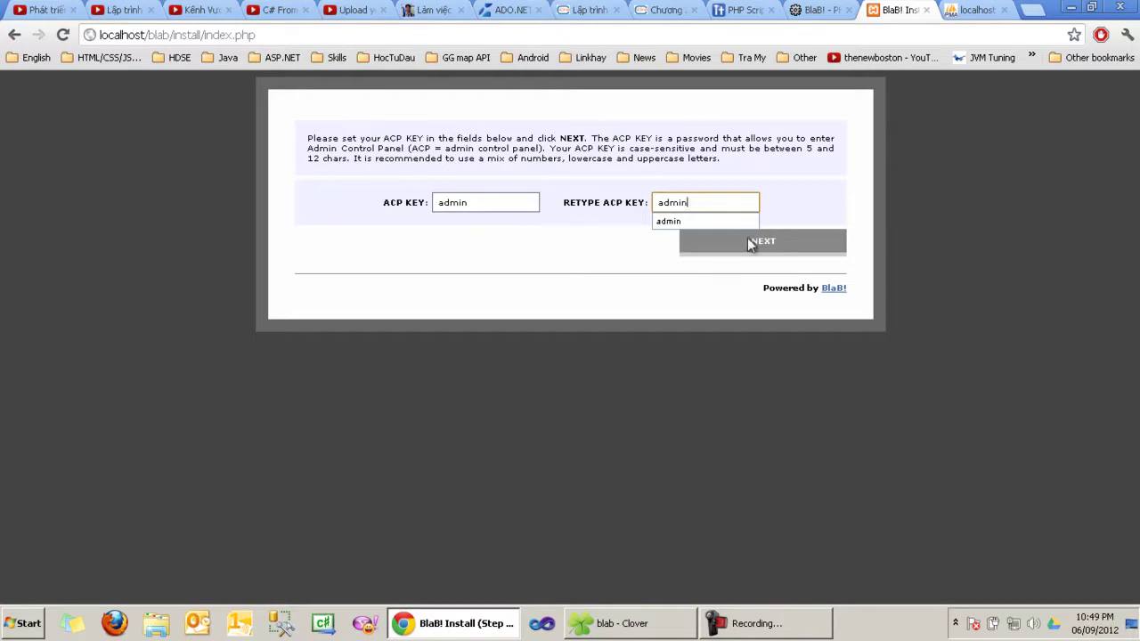
left_click(748, 240)
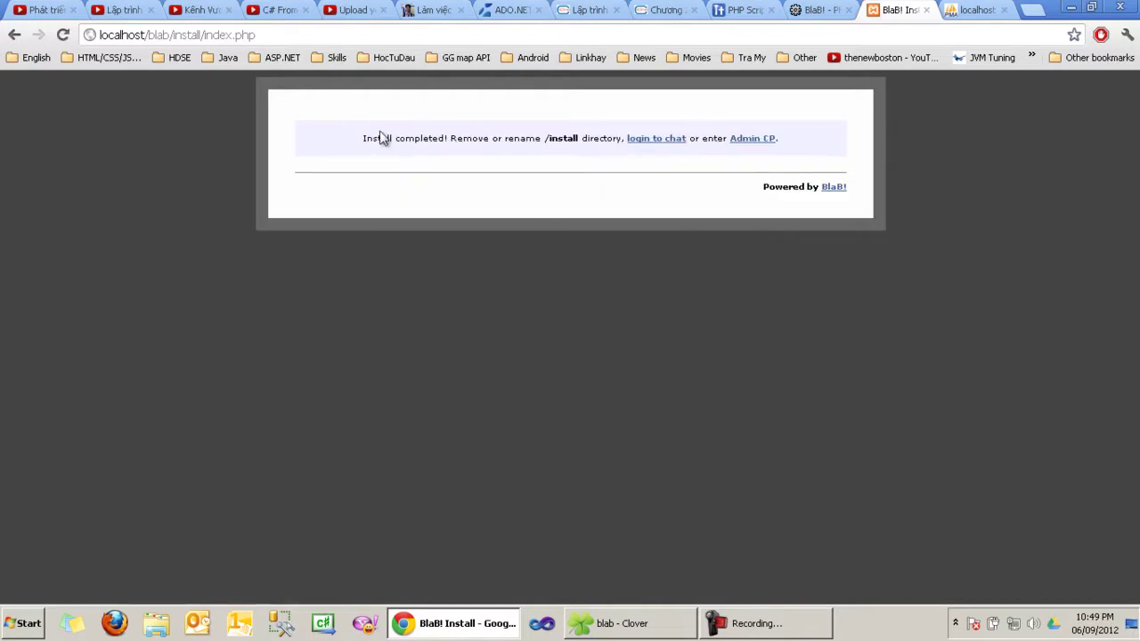
Step: Highlight the 'Install completed!' message to confirm the installation finished
triple_click(428, 143)
left_click(399, 143)
left_click_drag(361, 142, 447, 139)
left_click(448, 139)
Step: Open the C:\xampp\htdocs\blab folder in Windows Explorer
double_click(554, 138)
left_click(635, 626)
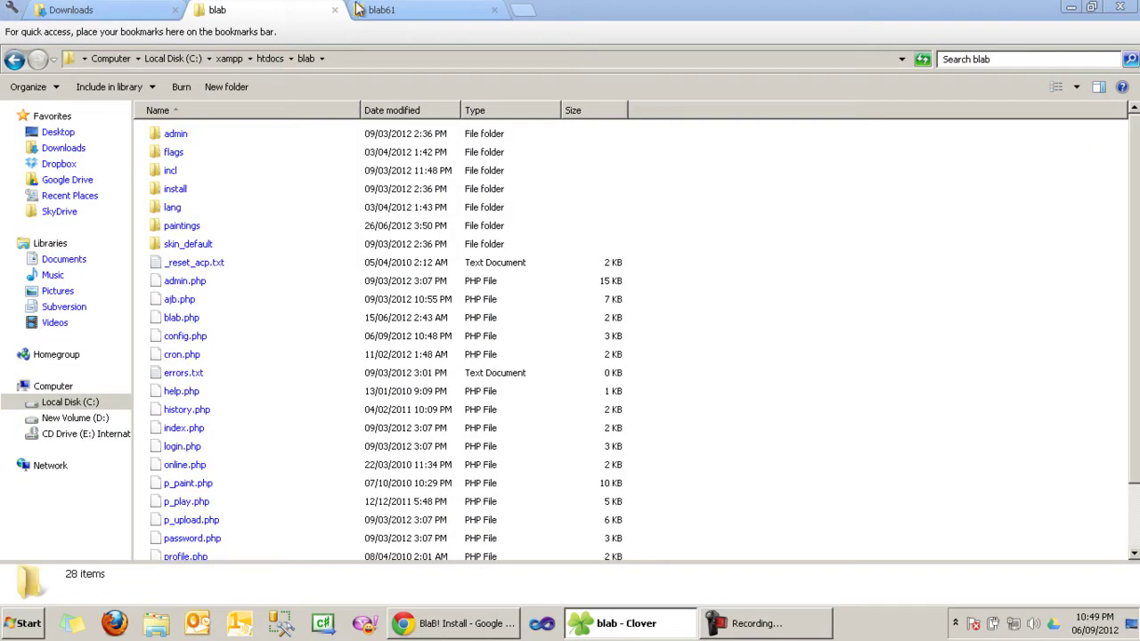
left_click(407, 10)
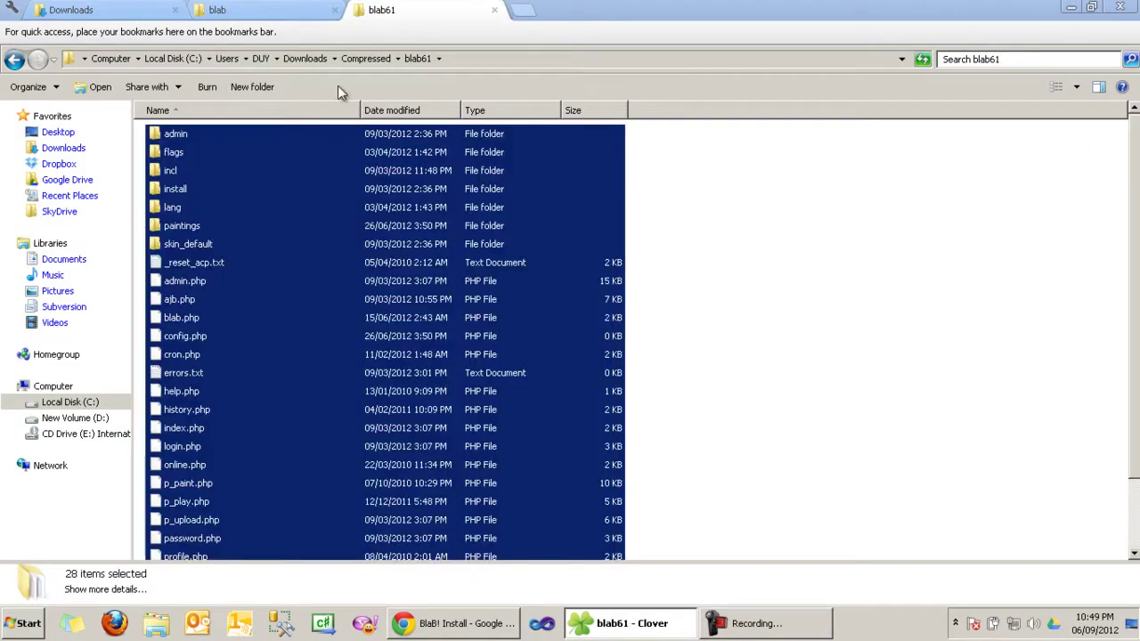
left_click(219, 10)
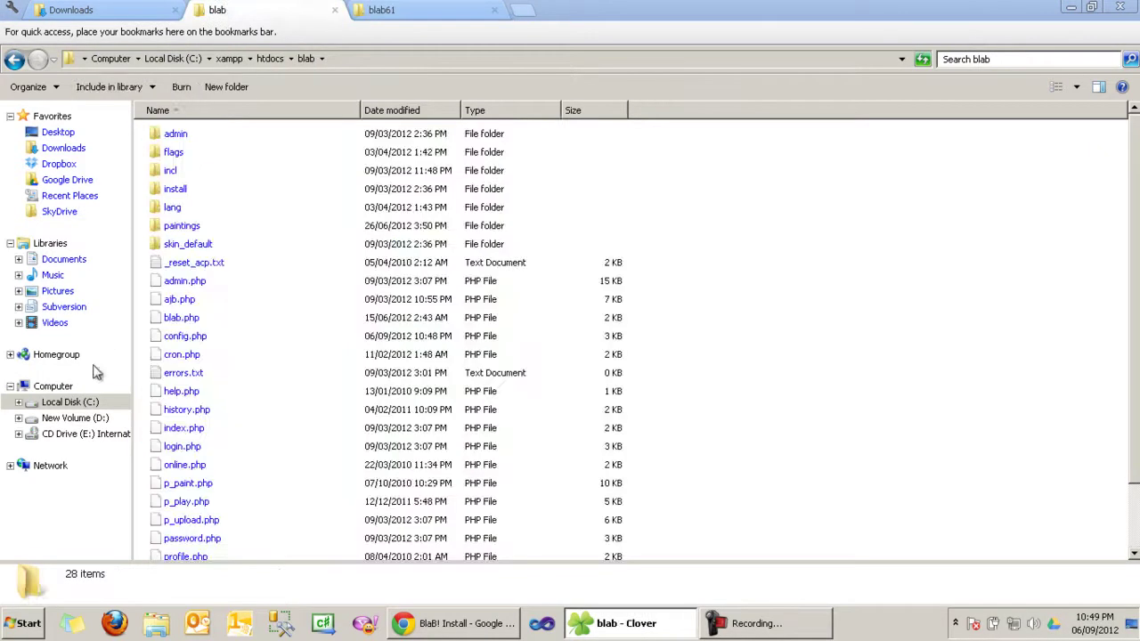
left_click(71, 403)
double_click(187, 283)
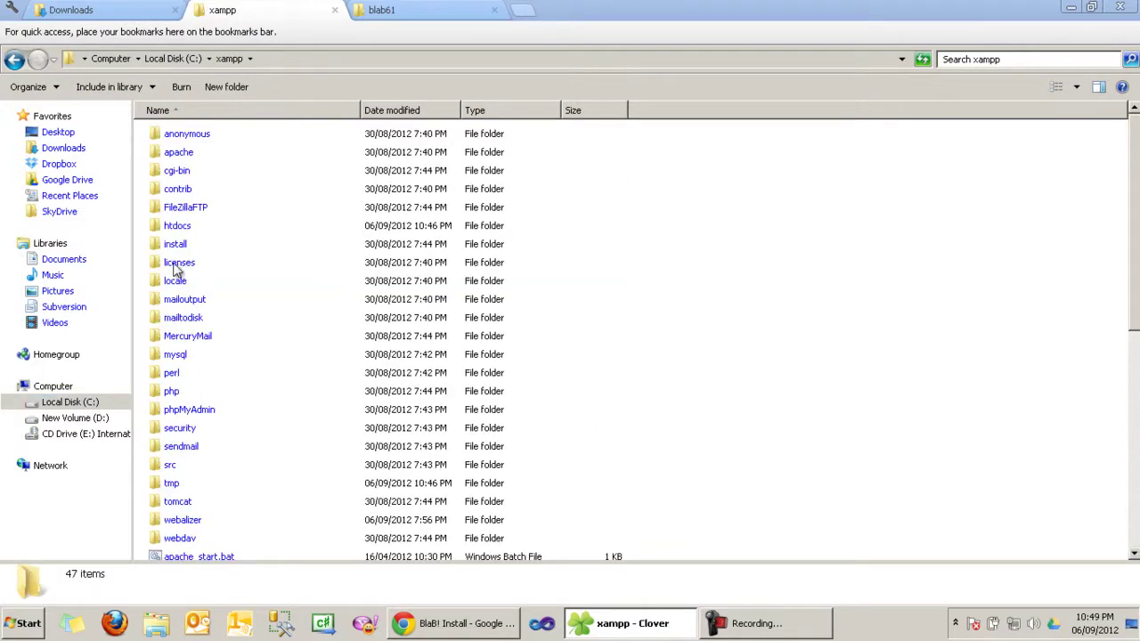
double_click(181, 228)
double_click(183, 140)
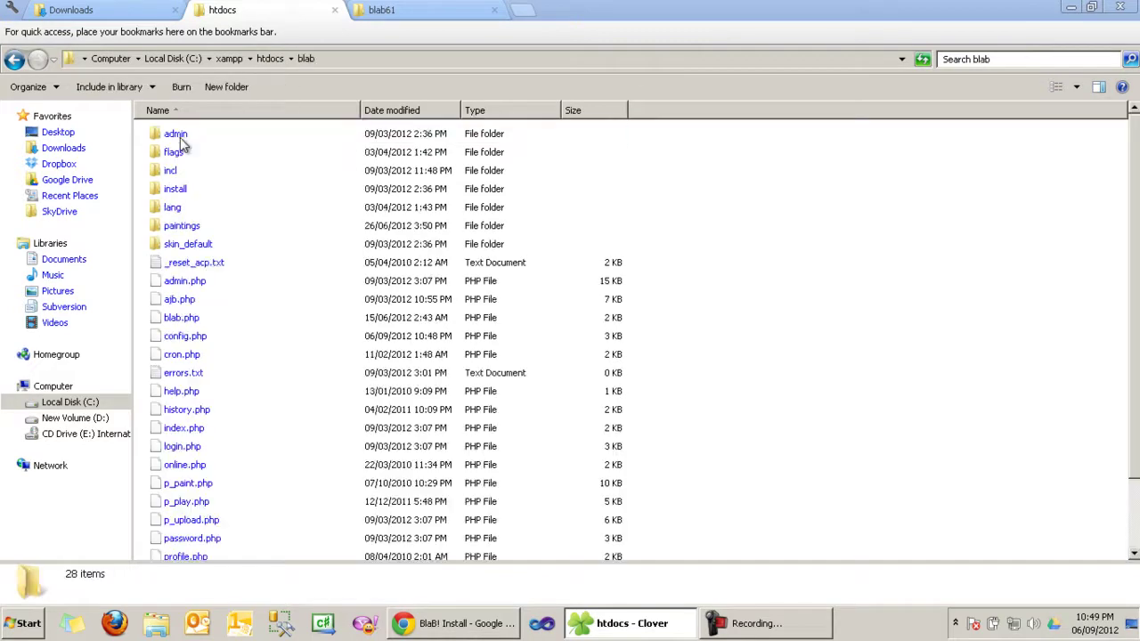
Step: Permanently delete the install folder and return to Chrome's install-completed page
left_click(180, 193)
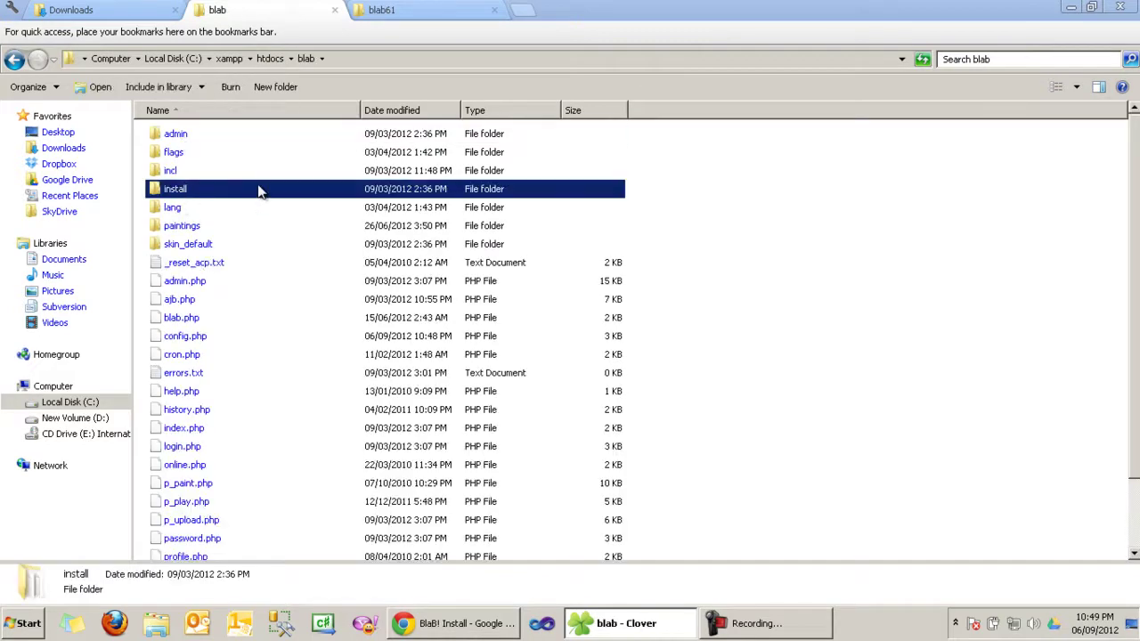
key("Delete")
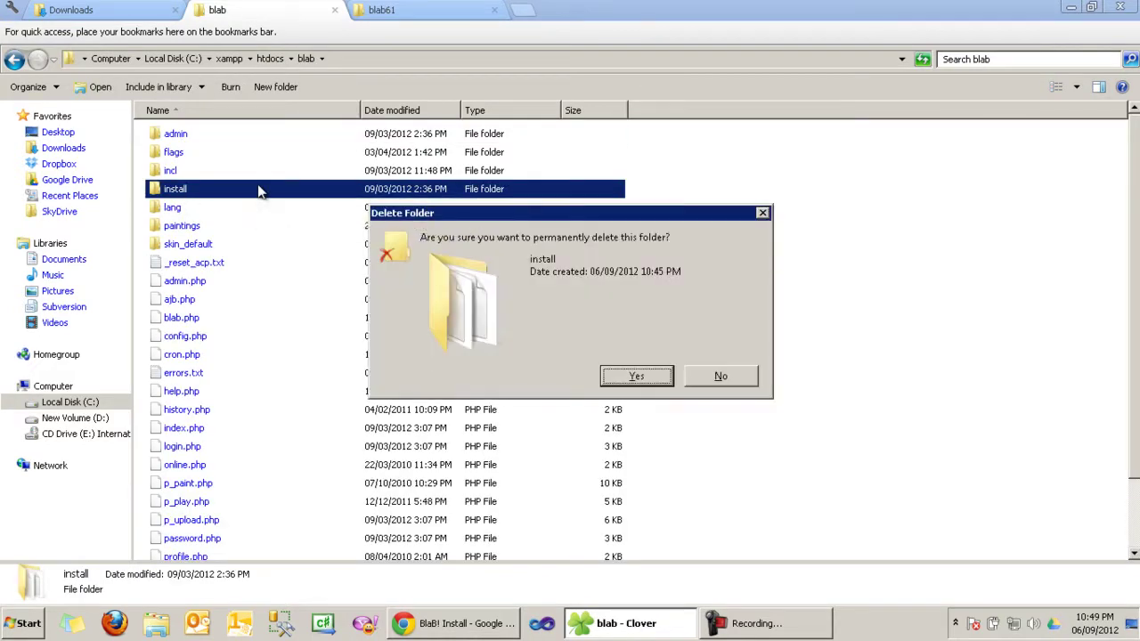
key("Return")
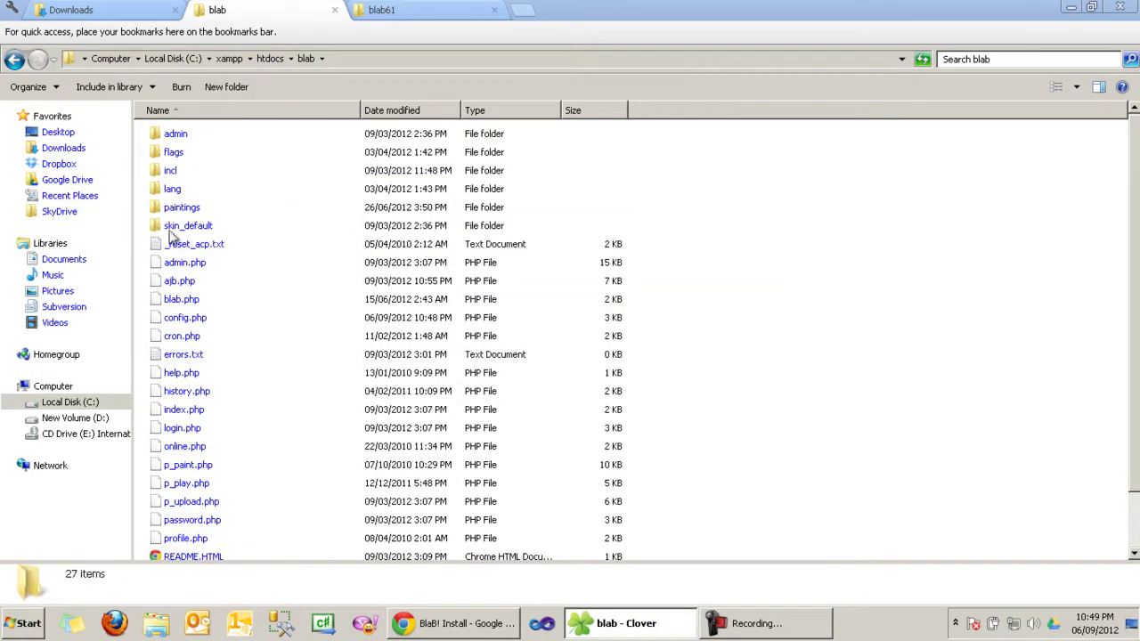
left_click(455, 628)
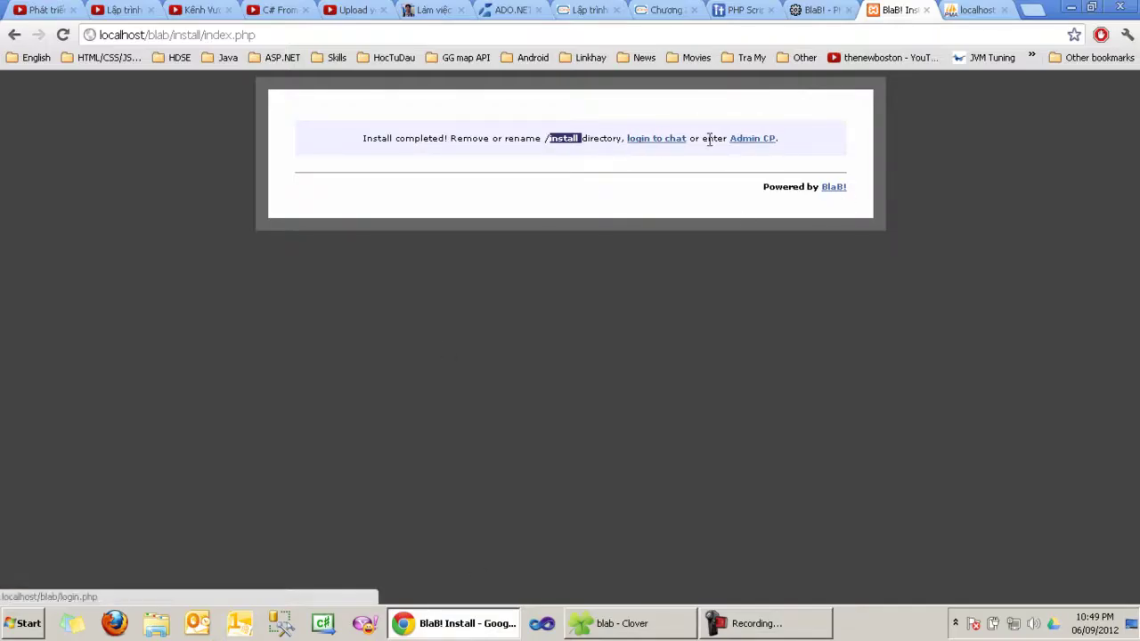
Step: Sign in to the Admin CP by entering the ACP key
left_click(753, 141)
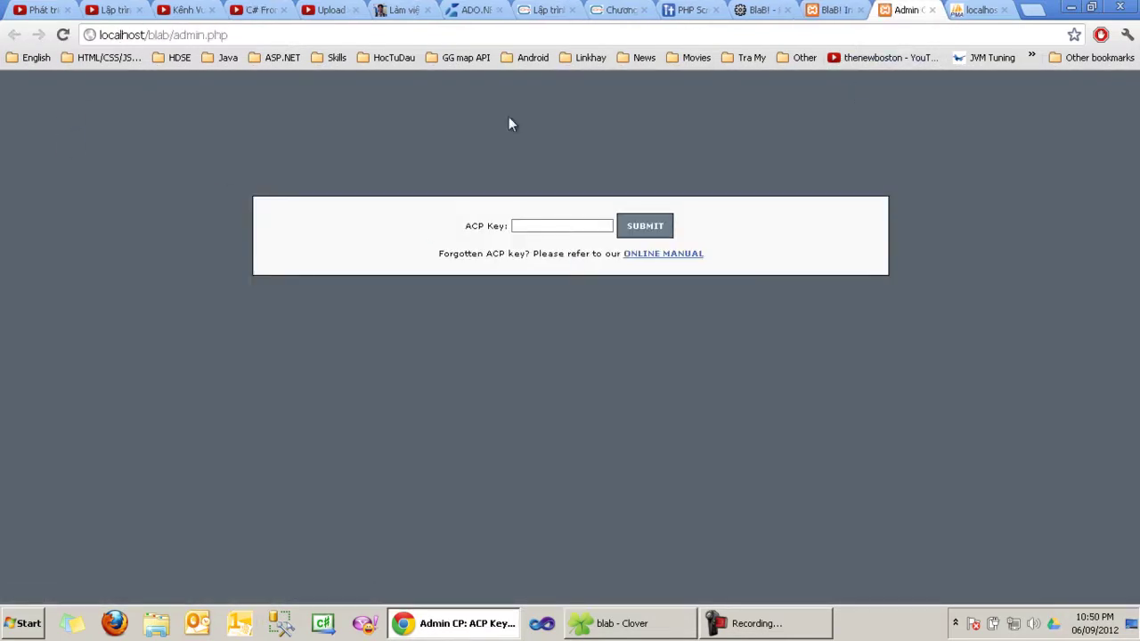
left_click(519, 226)
type("admin")
left_click(638, 227)
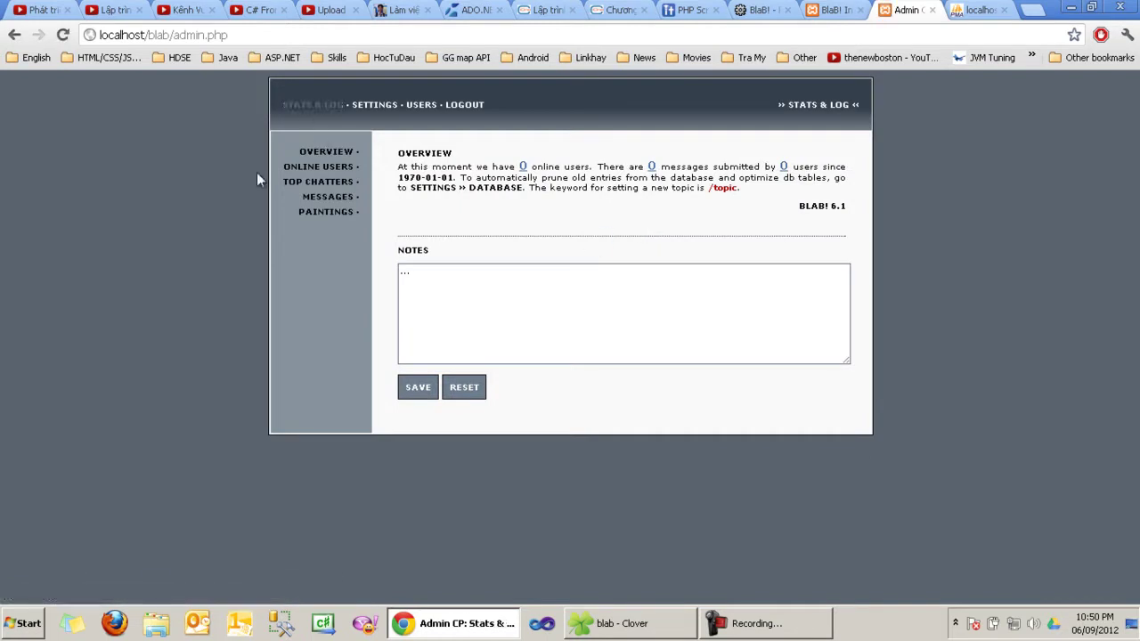
Step: Open the chat login page, clear the autofilled name, and go to the registration form
left_click(851, 10)
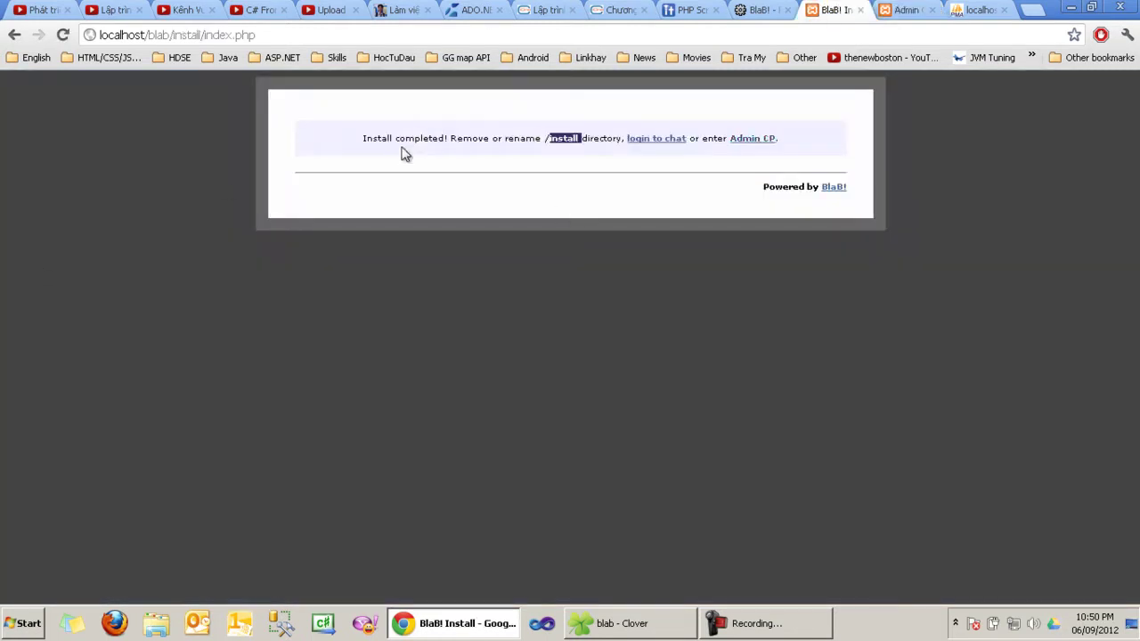
left_click(641, 141)
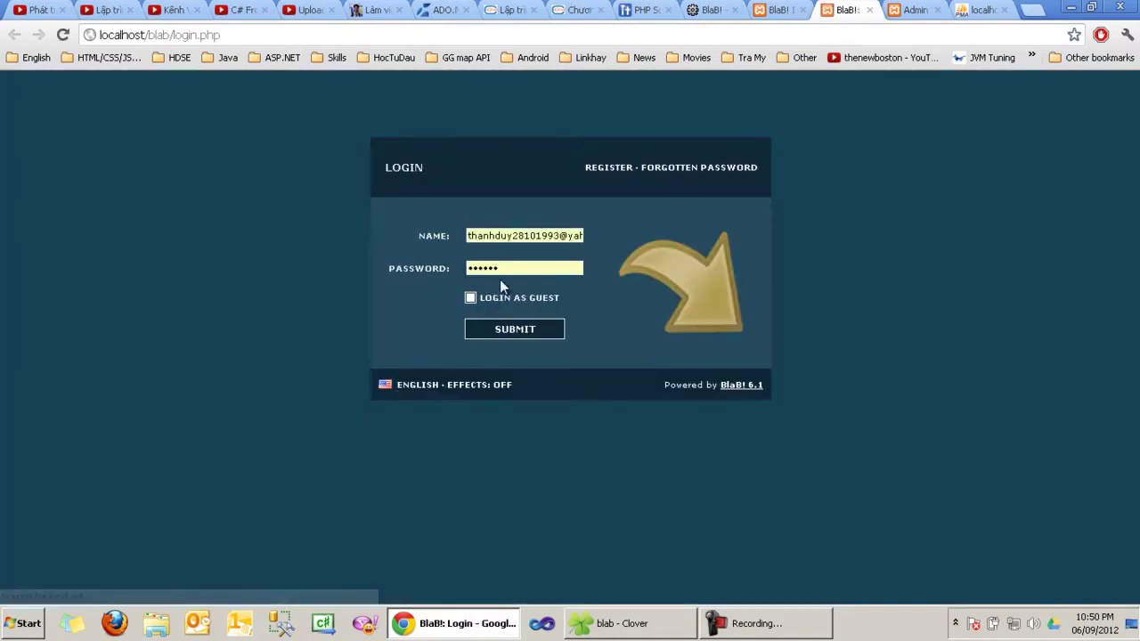
left_click(499, 235)
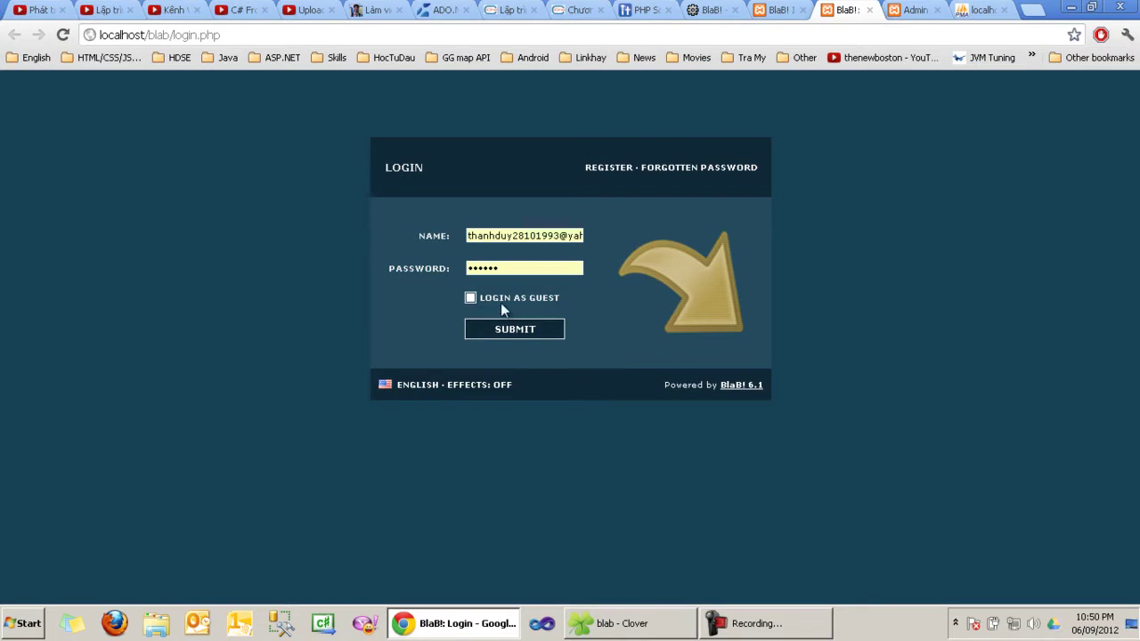
left_click(526, 236)
key("ctrl+a")
key("BackSpace")
left_click(576, 233)
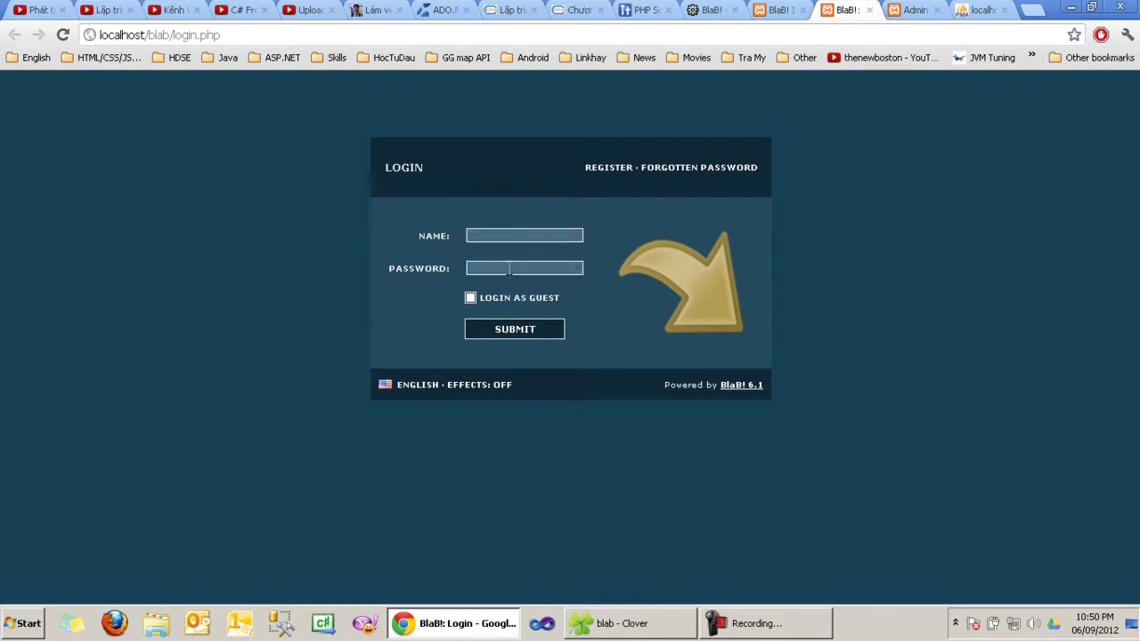
left_click(913, 9)
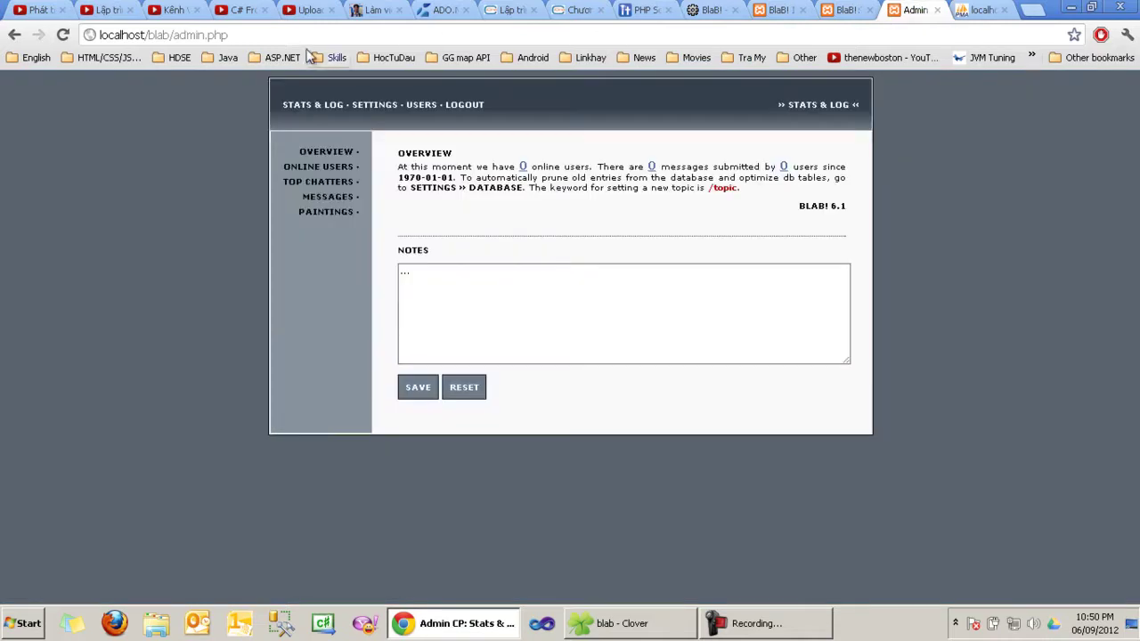
left_click(845, 10)
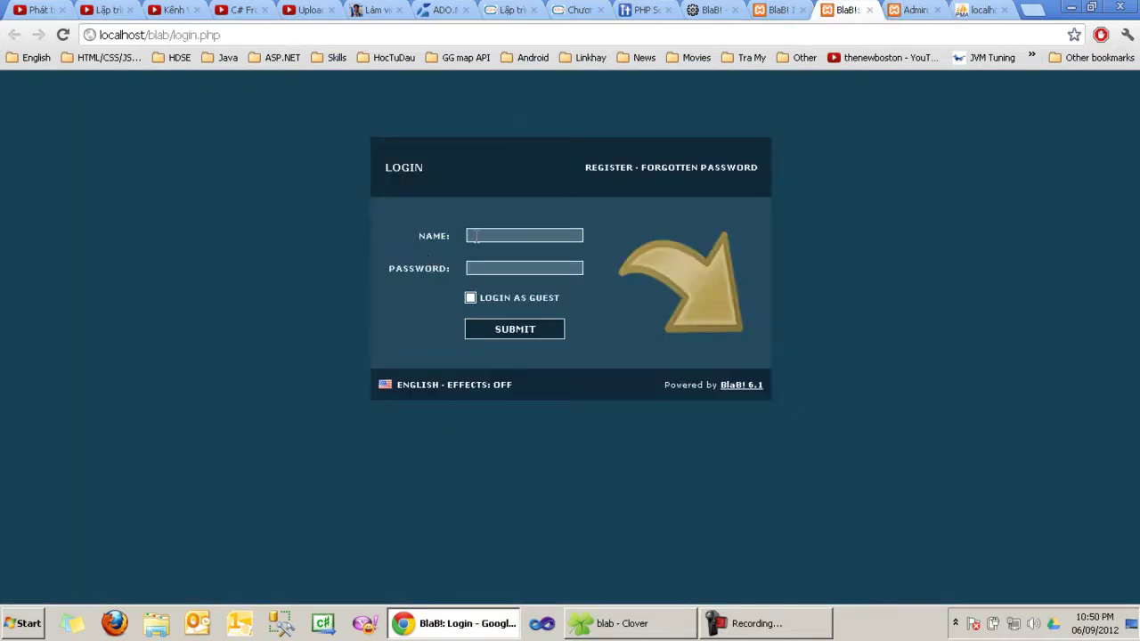
left_click(621, 171)
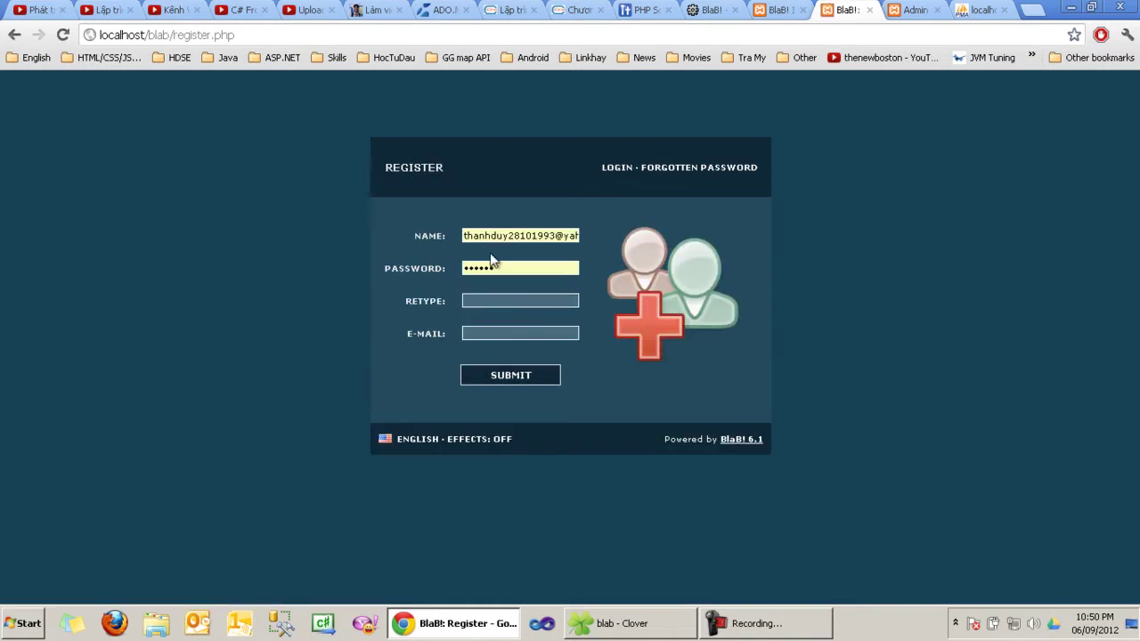
Step: Submit the registration form with a new user name, password, retyped password and saved e-mail
triple_click(493, 235)
type("vt")
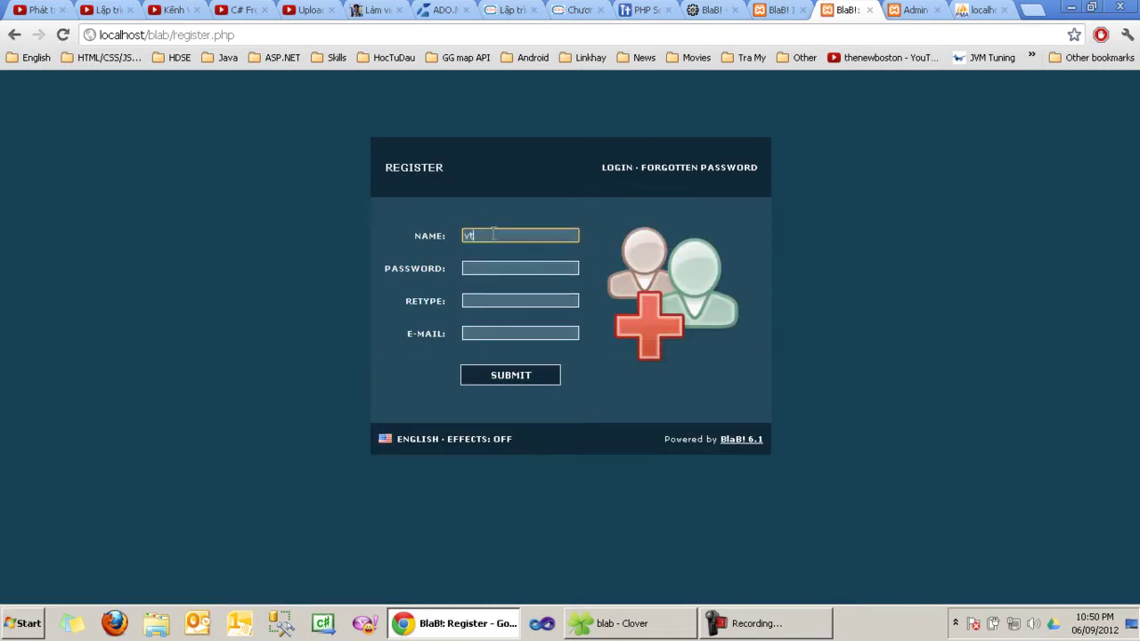
type("d93")
key("Tab")
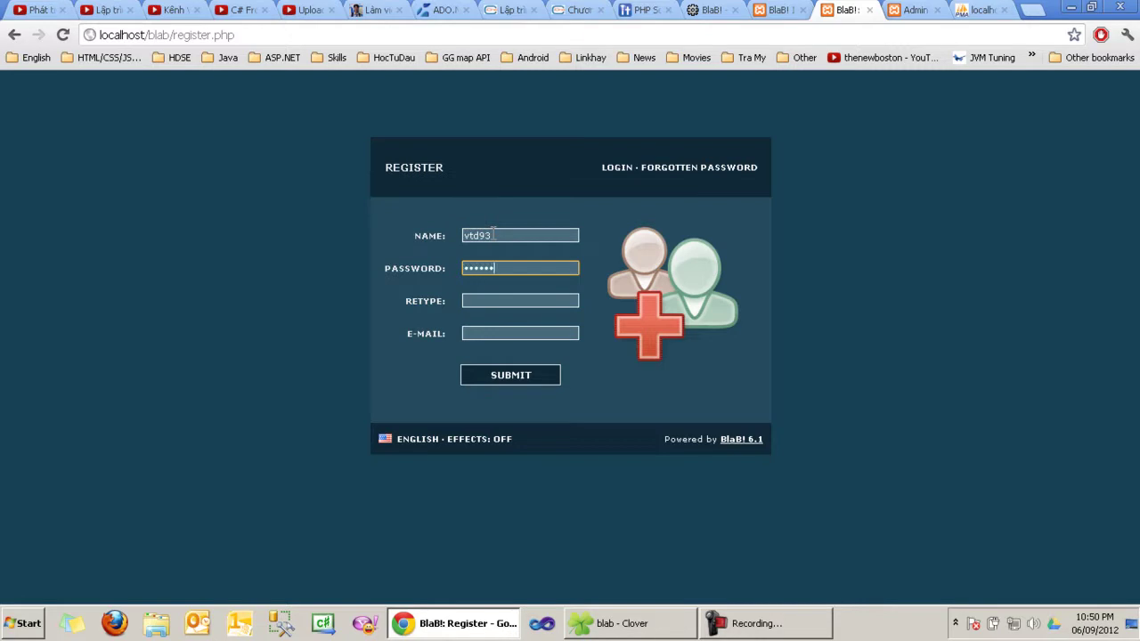
key("Tab")
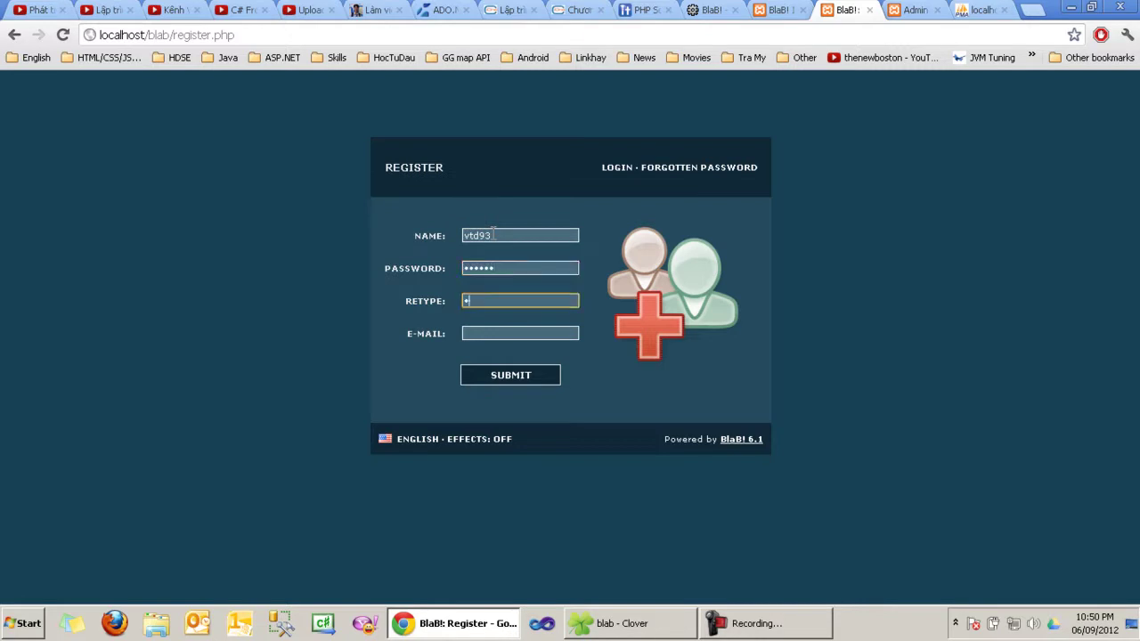
left_click(508, 301)
left_click(479, 332)
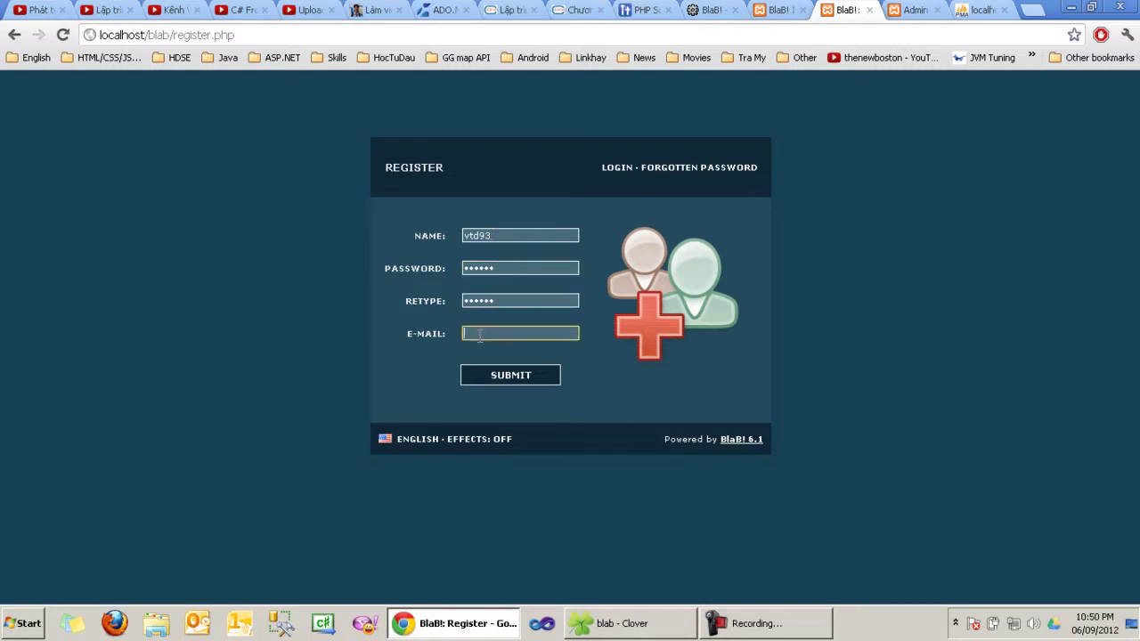
left_click(491, 353)
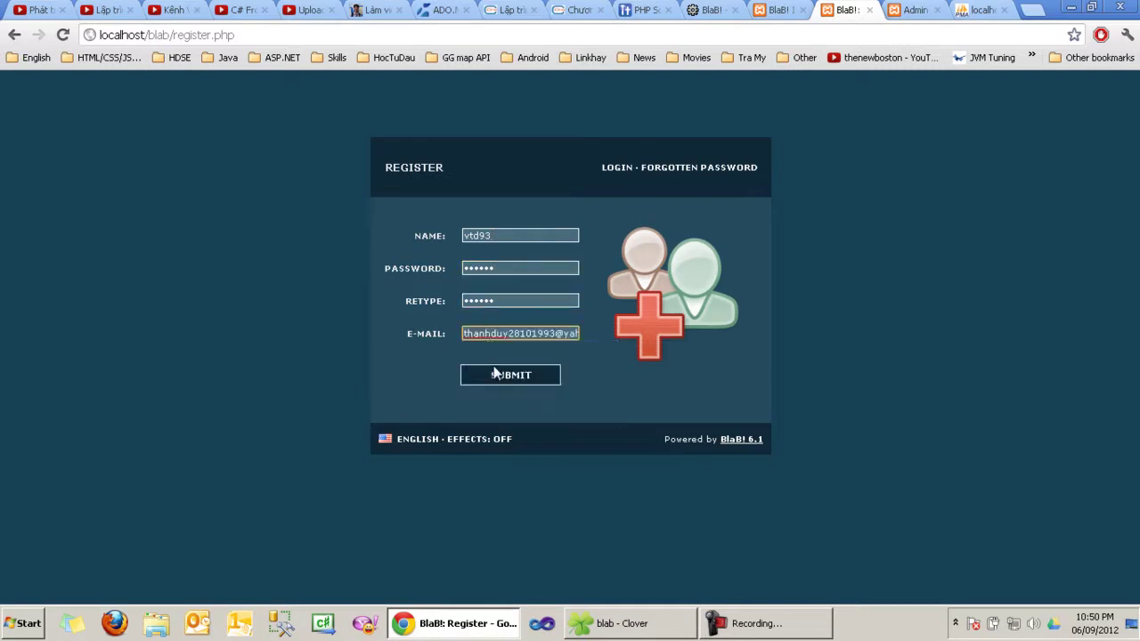
left_click(500, 375)
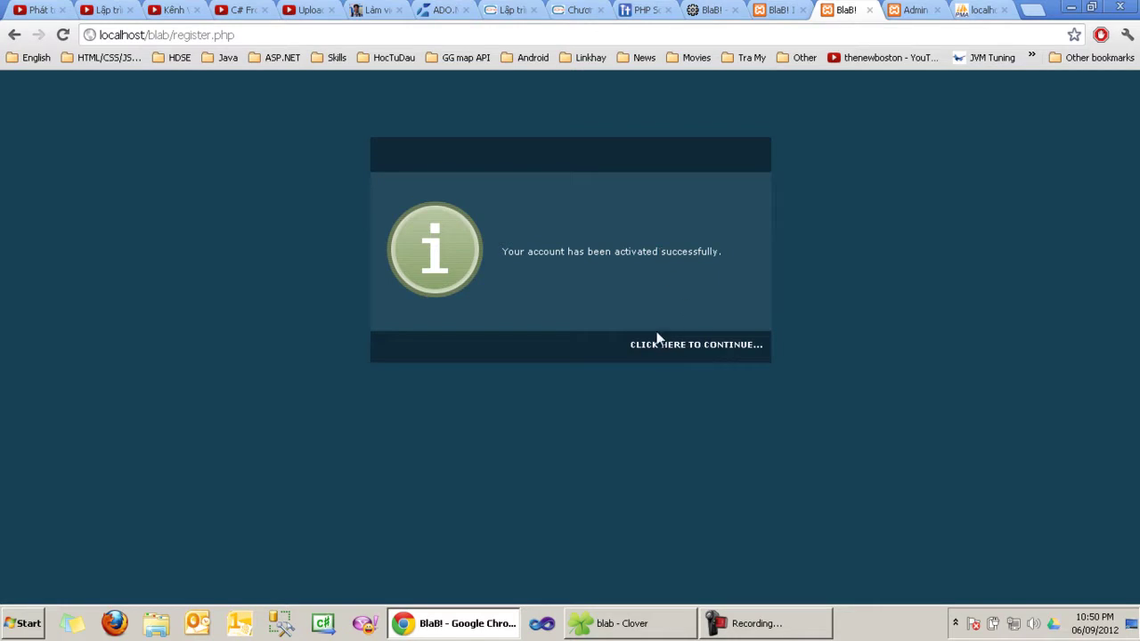
left_click(659, 347)
Step: Log in with the newly registered user name, then log out of the chat room
left_click(517, 235)
triple_click(510, 236)
type("vtd93")
key("Tab")
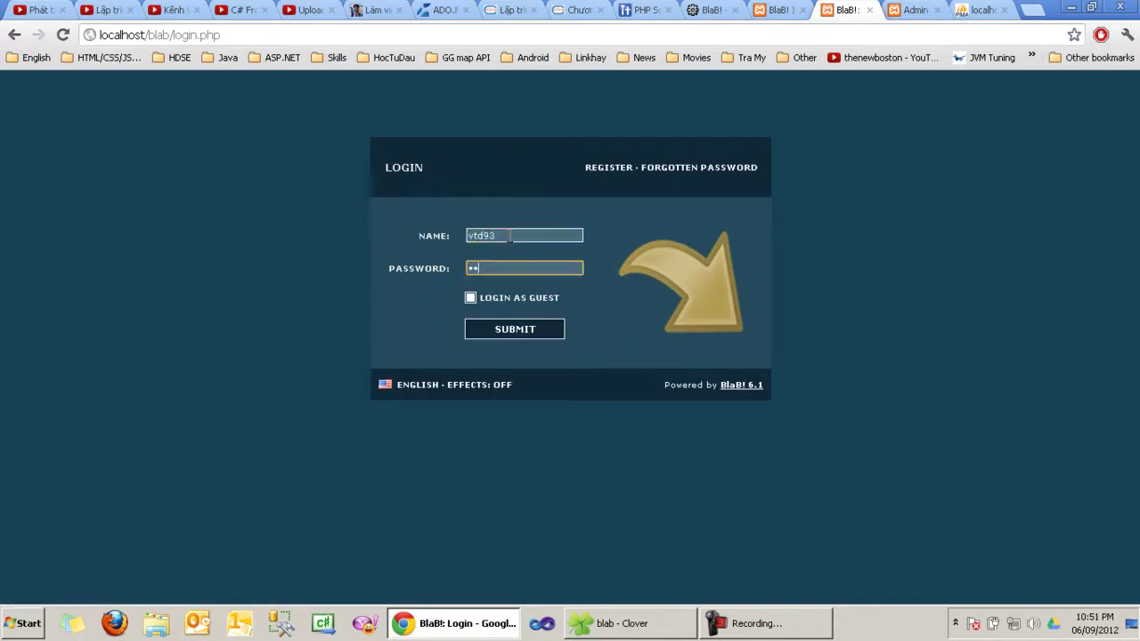
left_click(505, 331)
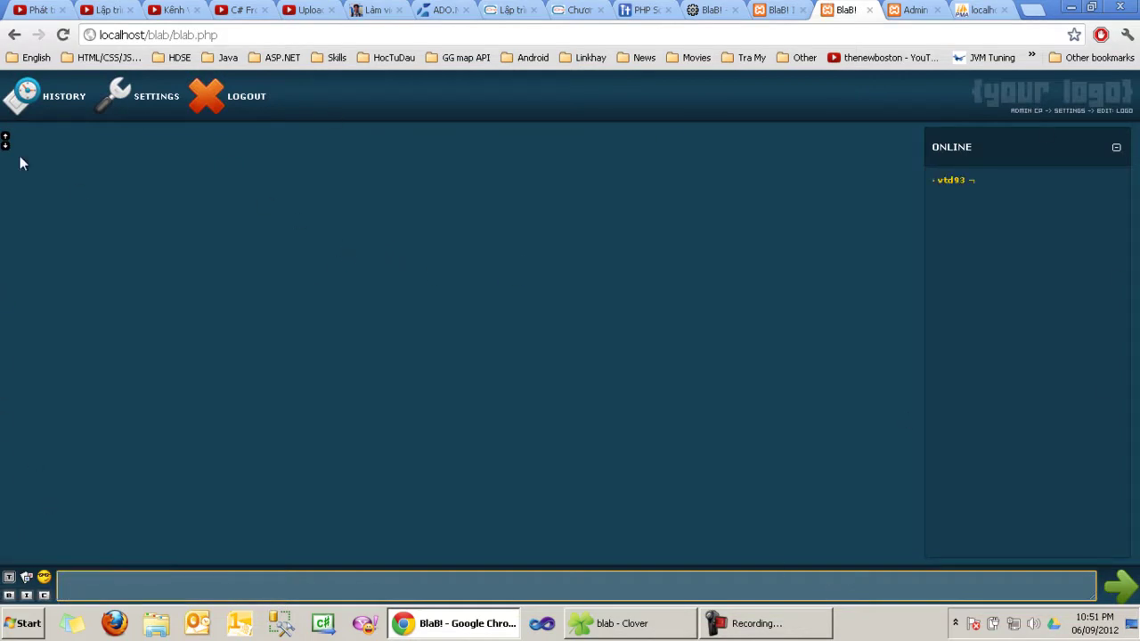
left_click(230, 100)
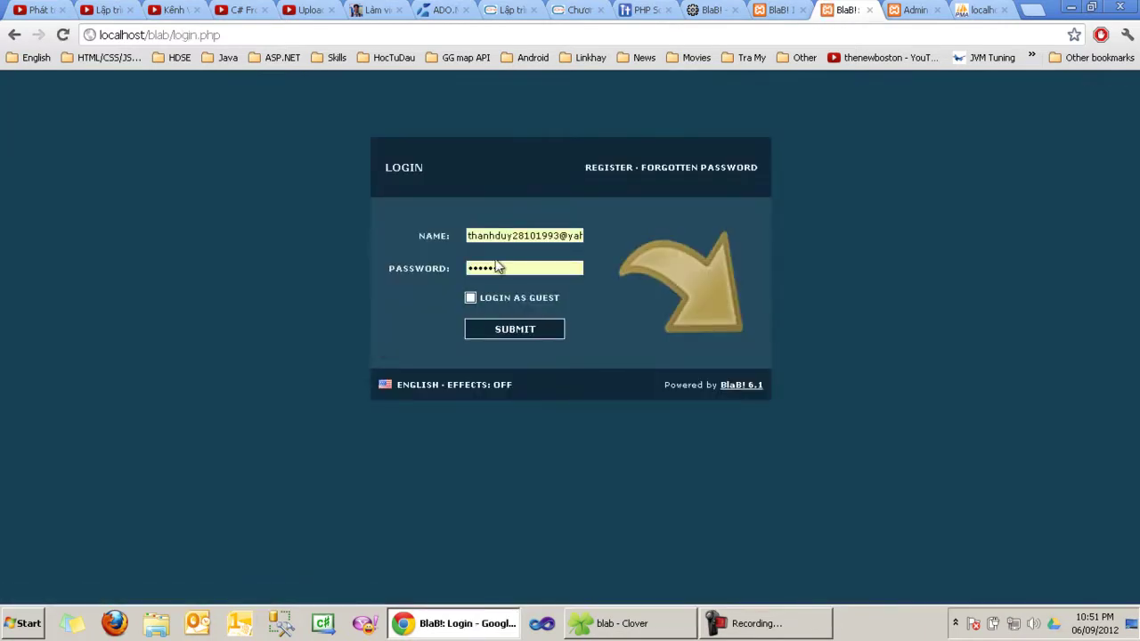
Step: Clear the saved password and log back in with the e-mail account name
double_click(499, 236)
left_click(529, 269)
key("ctrl+a")
key("BackSpace")
triple_click(542, 300)
left_click(473, 297)
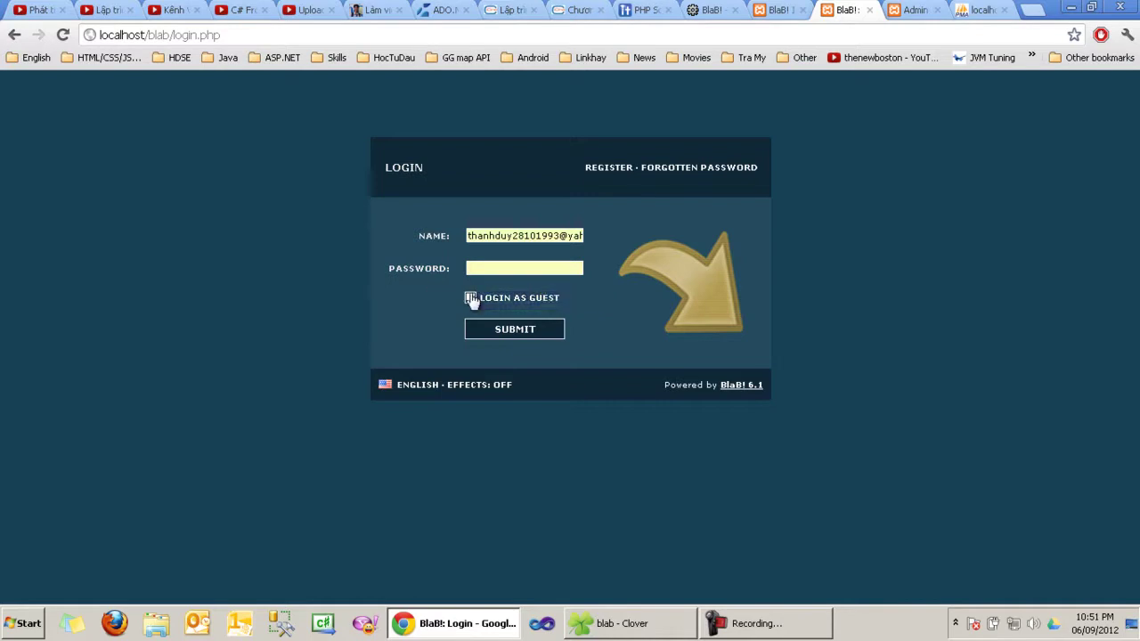
left_click(508, 330)
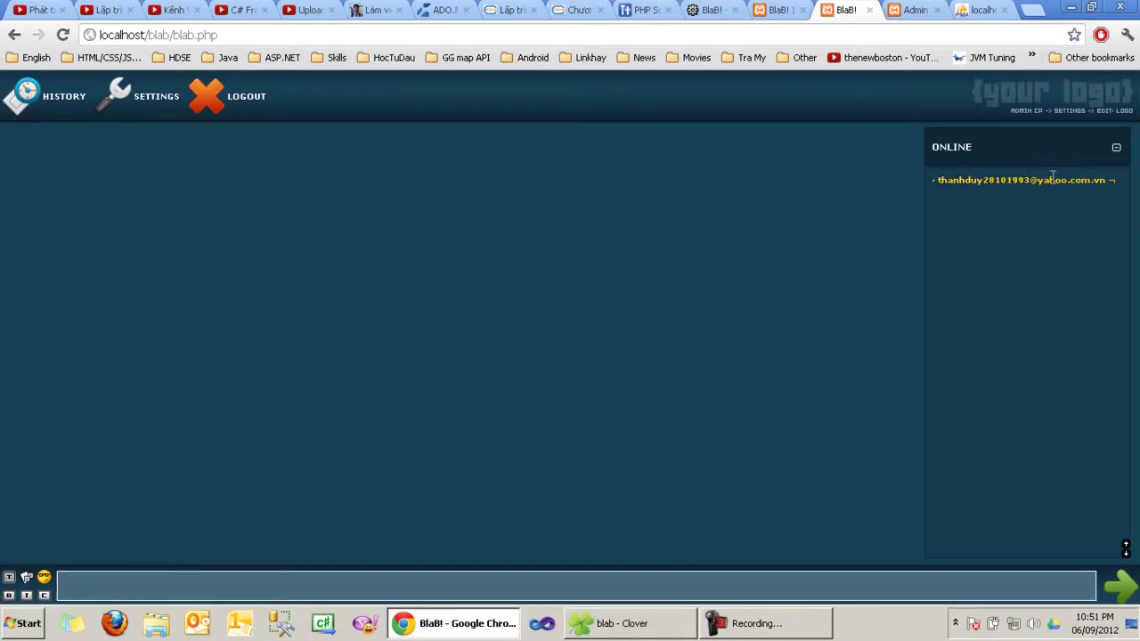
Step: Post the messages 'hello', 'hello world' and 'testing chat script' in the chat room
double_click(1038, 178)
left_click(203, 590)
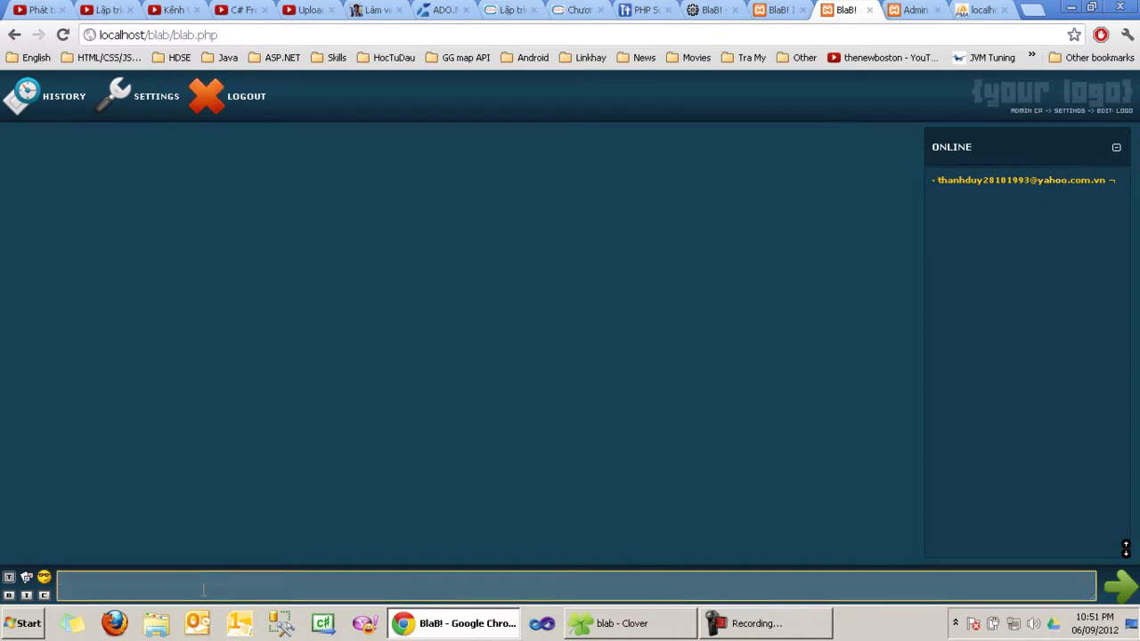
type("hello")
key("Return")
type("hell")
key("Return")
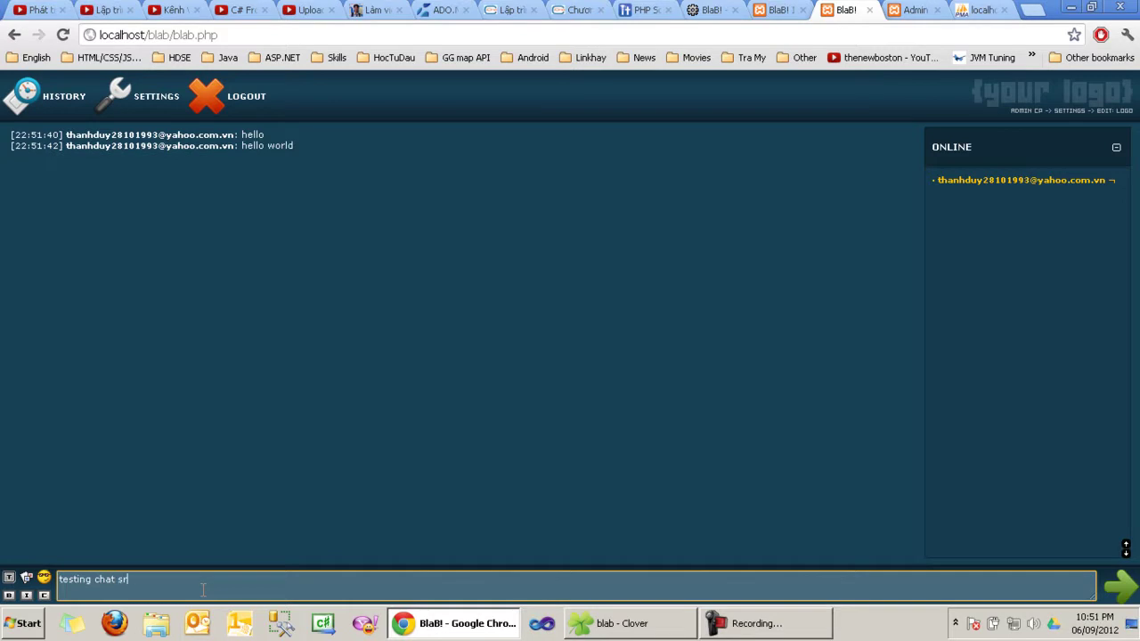
key("Return")
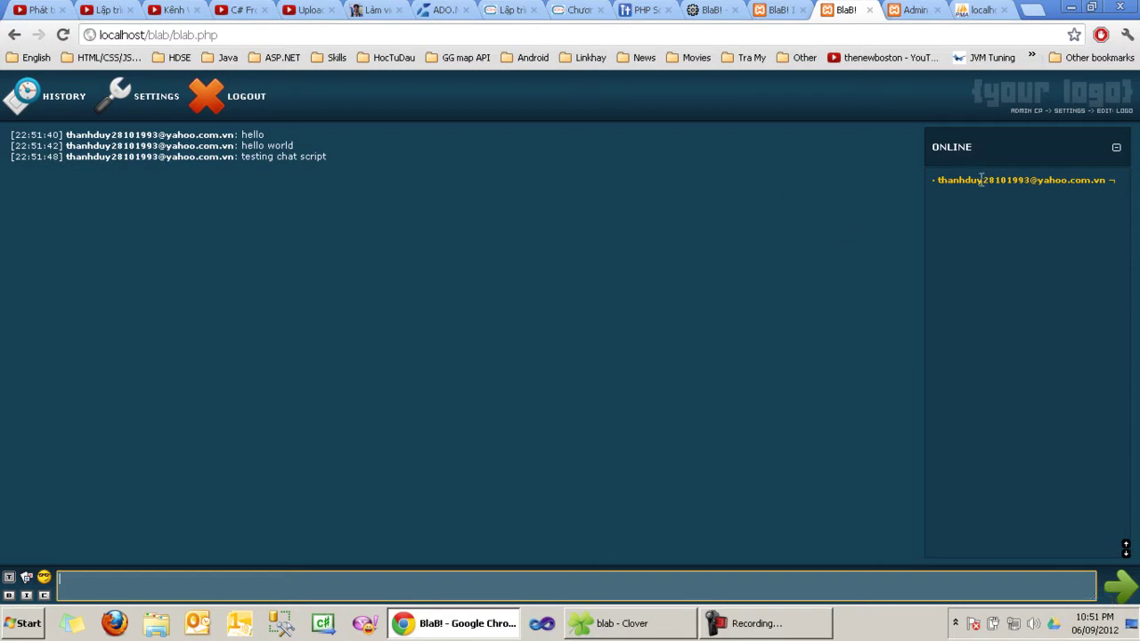
left_click_drag(937, 181, 1118, 182)
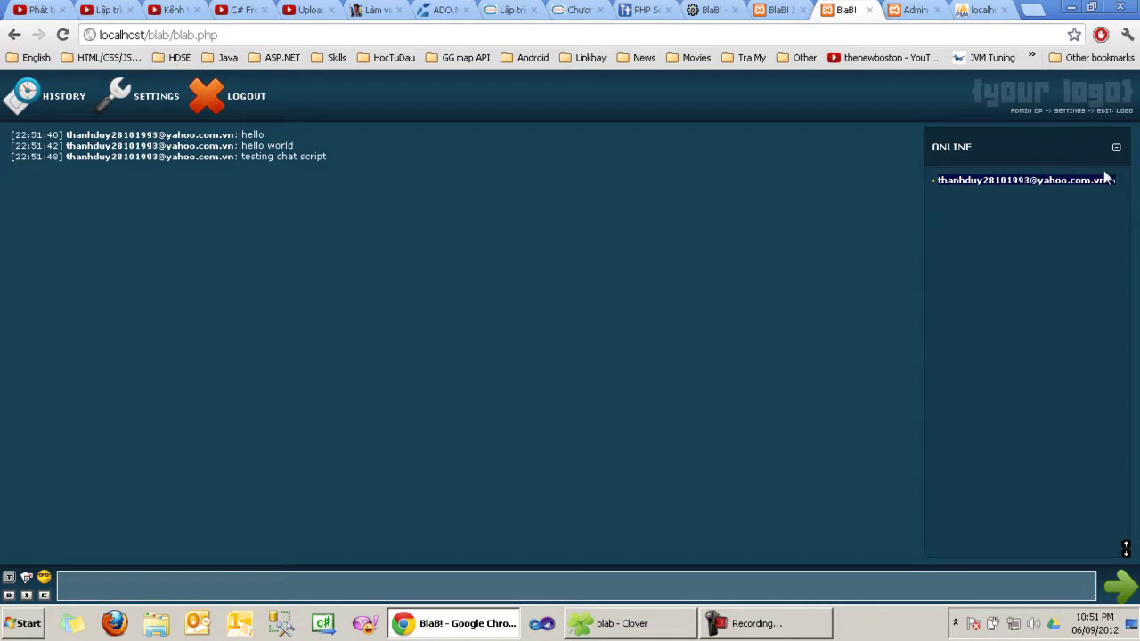
Step: Post a :cheerful: smiley and bring up the painting canvas
left_click(44, 579)
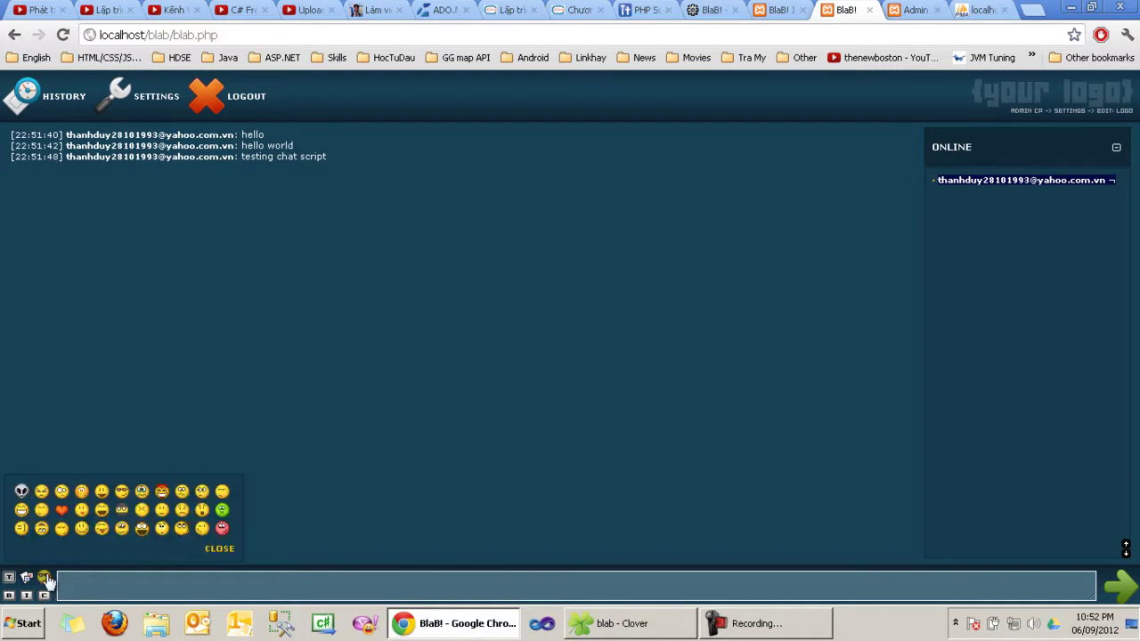
left_click(100, 497)
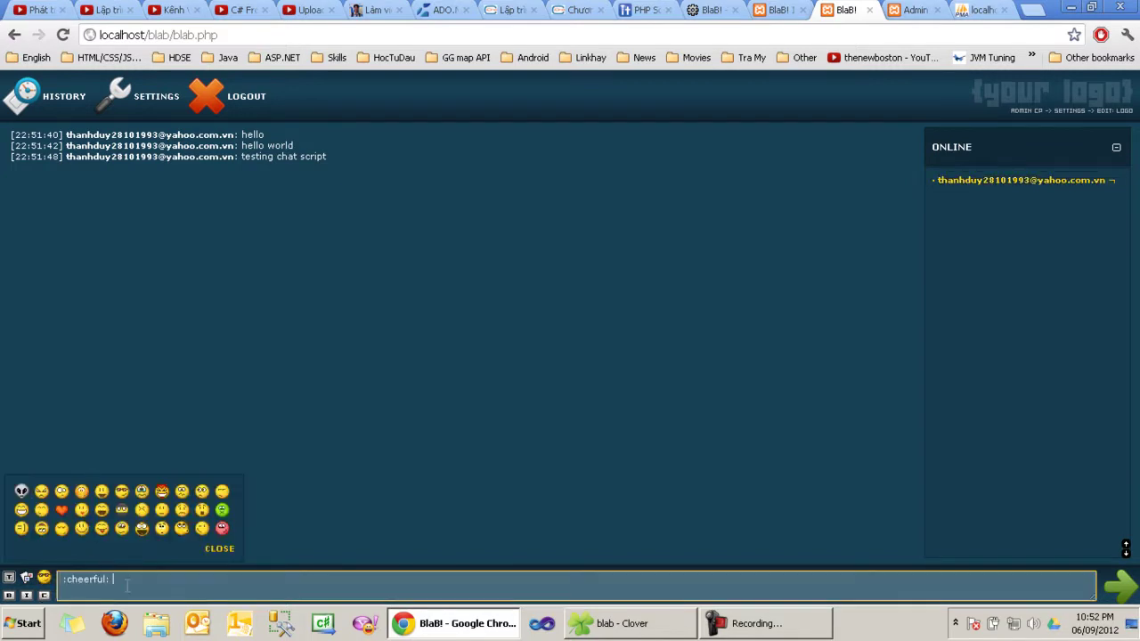
key("Return")
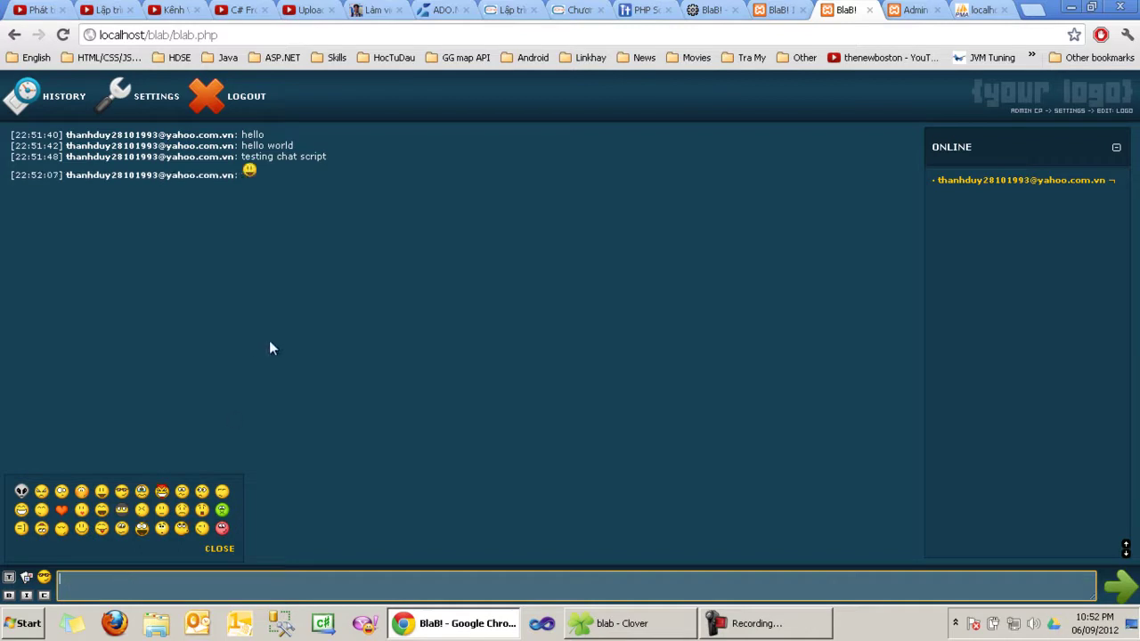
left_click(25, 577)
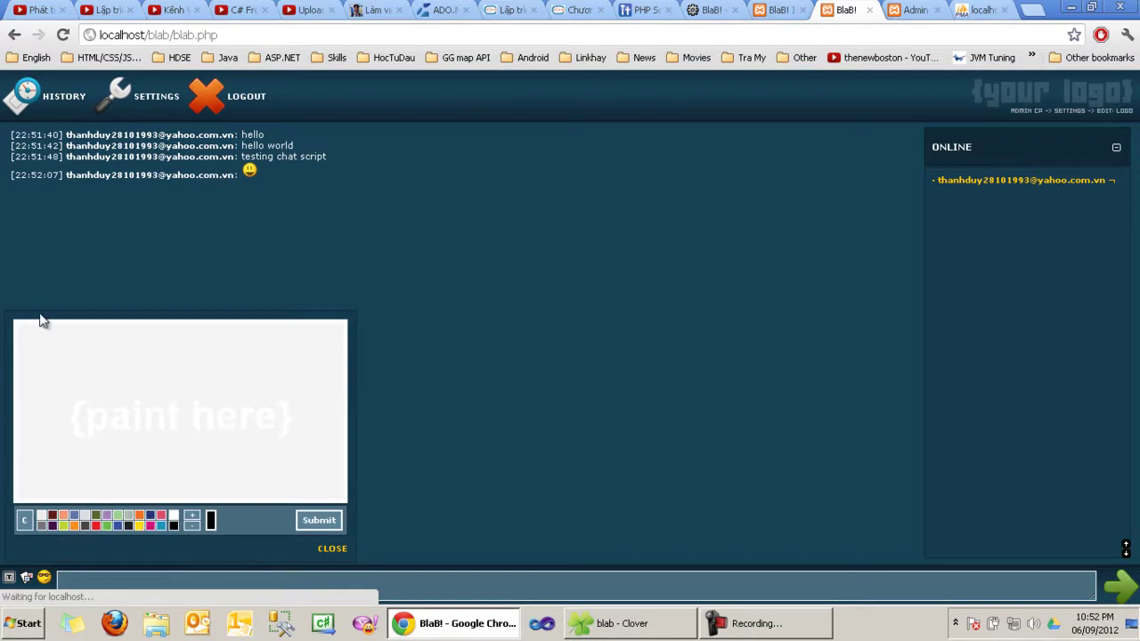
Step: Draw SiO2 in dark purple on the canvas and upload it as painting #1
left_click(62, 410)
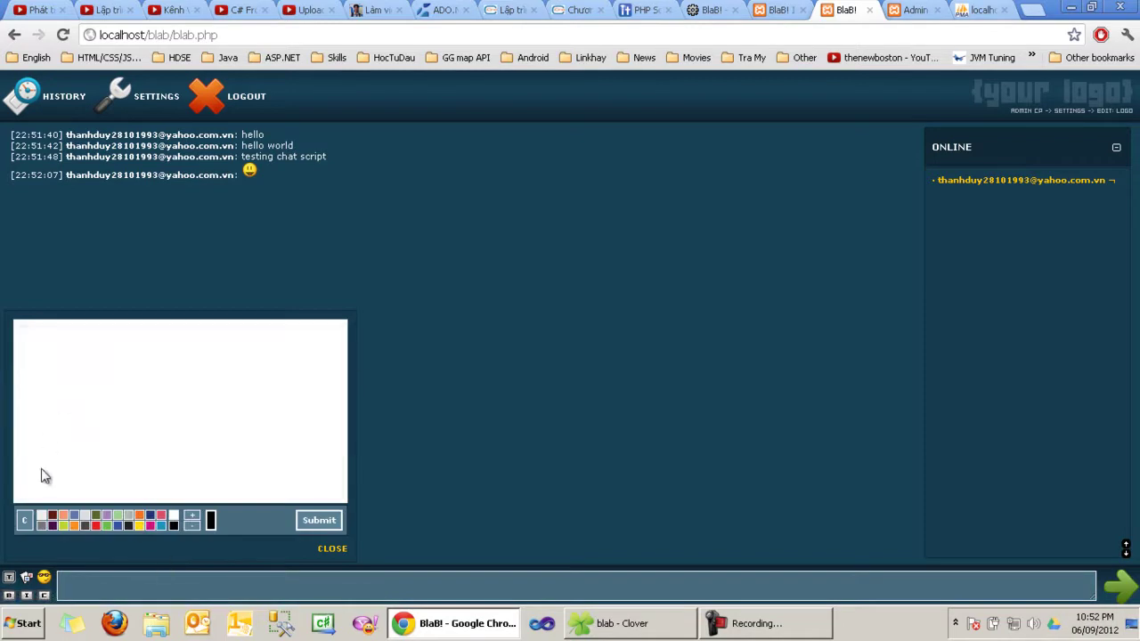
left_click(51, 525)
mouse_move(99, 352)
left_mouse_down()
mouse_move(117, 407)
mouse_move(31, 383)
left_mouse_up()
left_click_drag(153, 403, 157, 442)
left_click(143, 364)
mouse_move(212, 362)
left_mouse_down()
mouse_move(217, 454)
mouse_move(219, 358)
left_mouse_up()
mouse_move(291, 411)
left_mouse_down()
mouse_move(282, 415)
mouse_move(310, 488)
mouse_move(326, 495)
left_mouse_up()
left_click(318, 520)
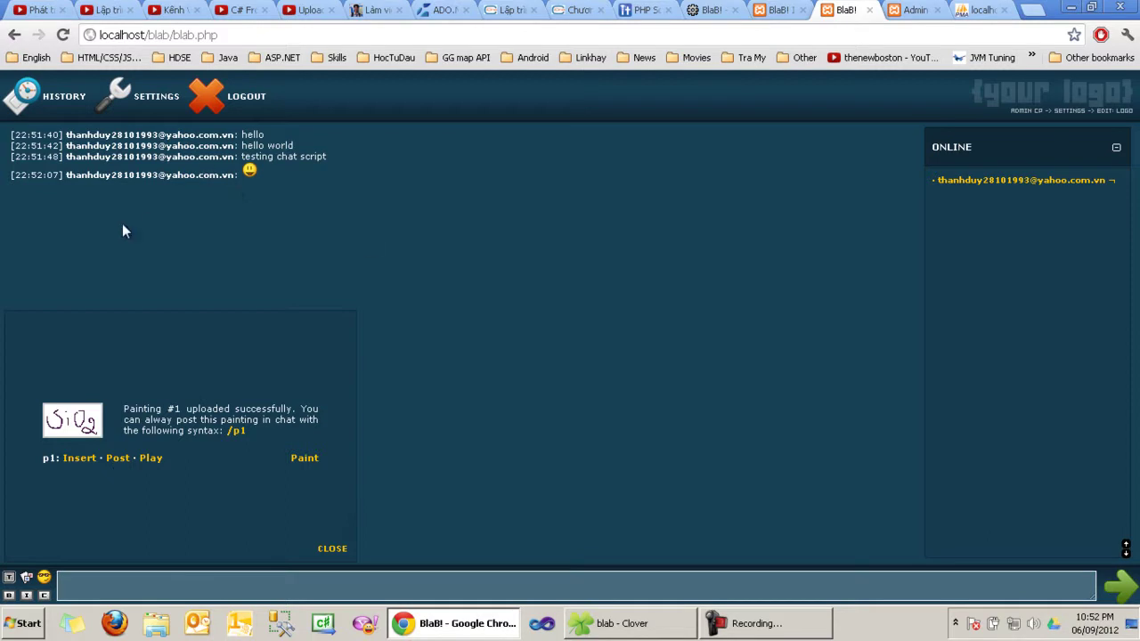
Step: Post painting p1 with the caption 'đây là hình ảnh' and replay it
left_click(151, 460)
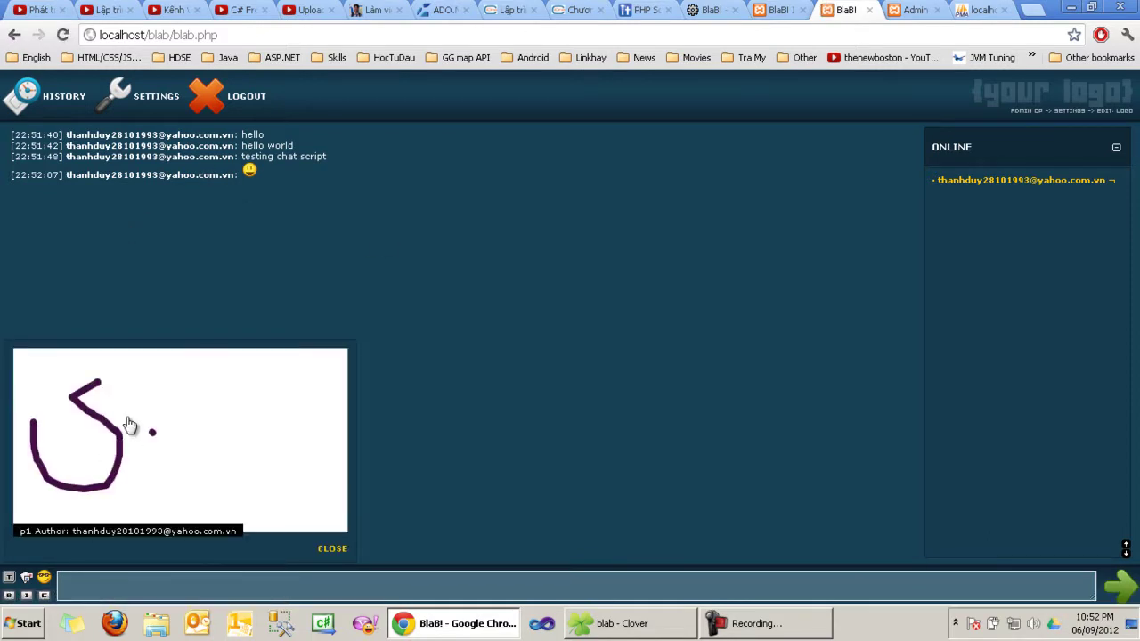
left_click(333, 552)
left_click(27, 578)
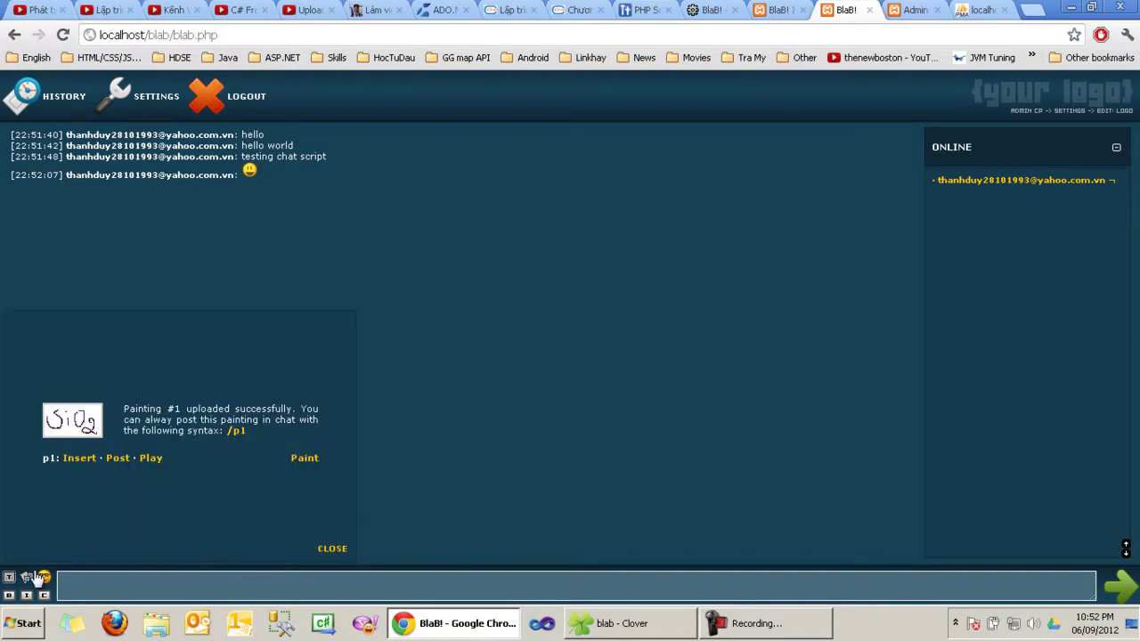
left_click(81, 463)
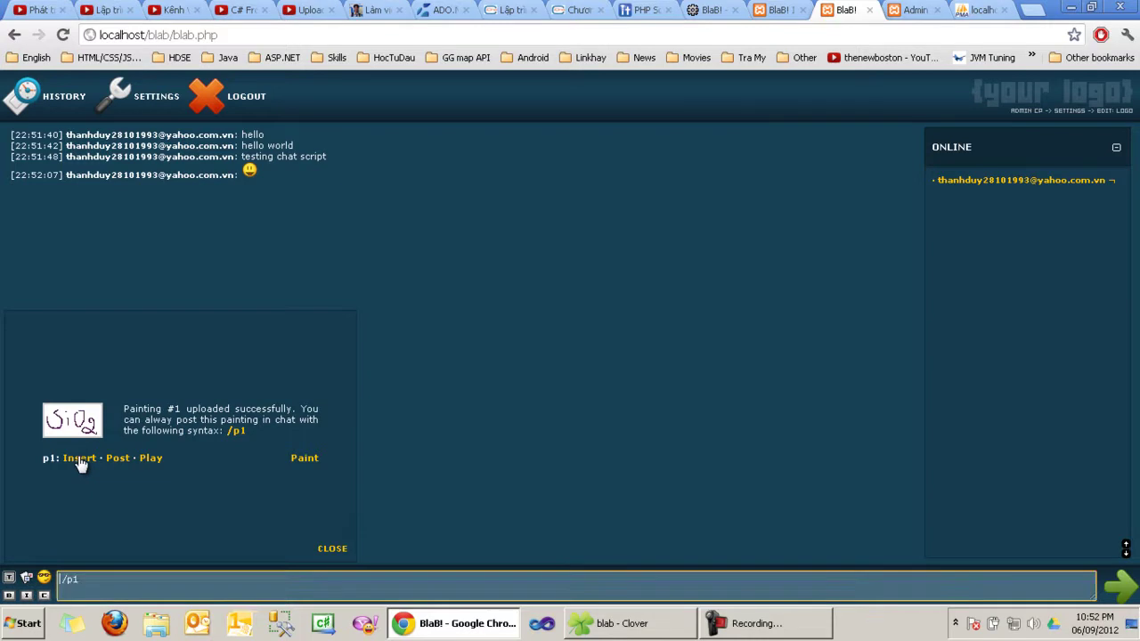
type("dayad laf hinhf anhr")
key("Return")
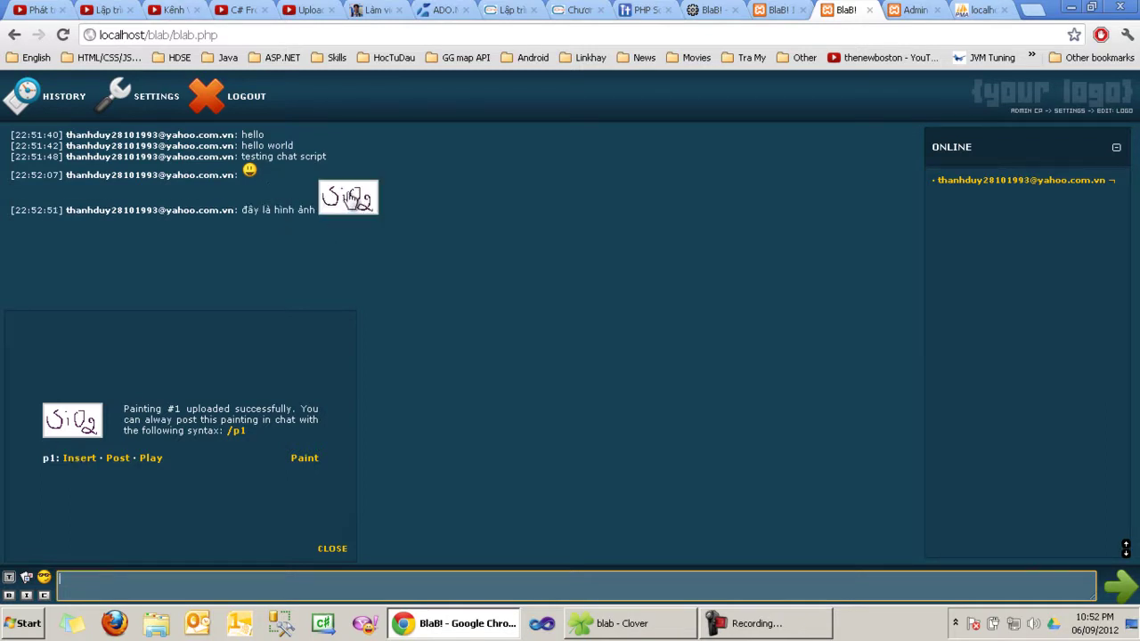
left_click(350, 197)
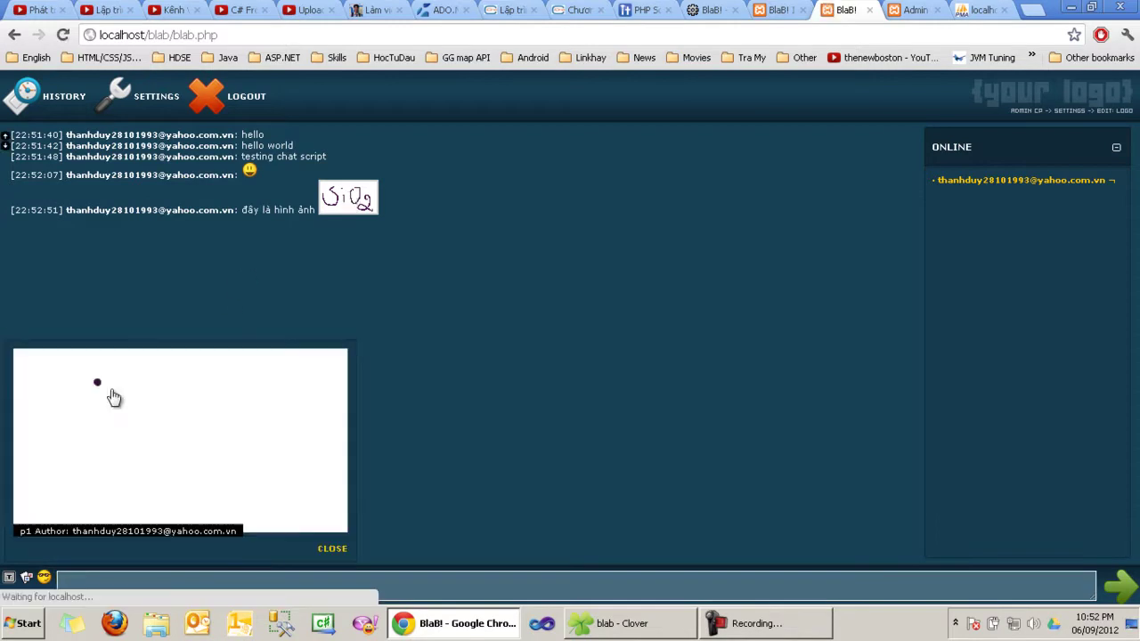
Step: Close and replay the SiO2 painting once more, then reopen the painting panel
left_click(331, 547)
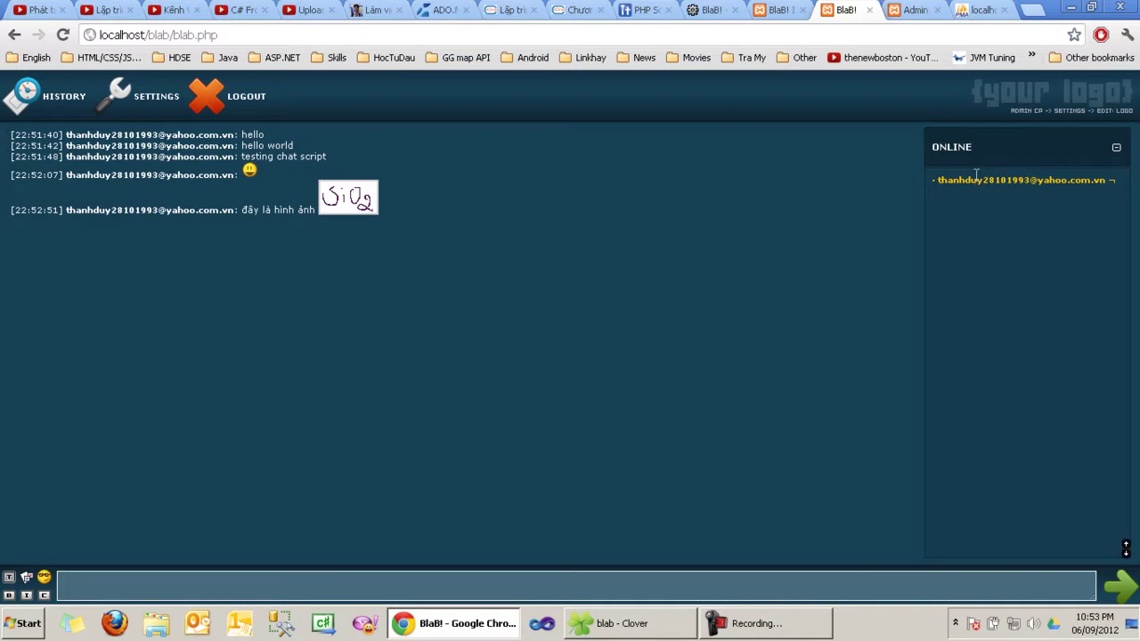
left_click(359, 198)
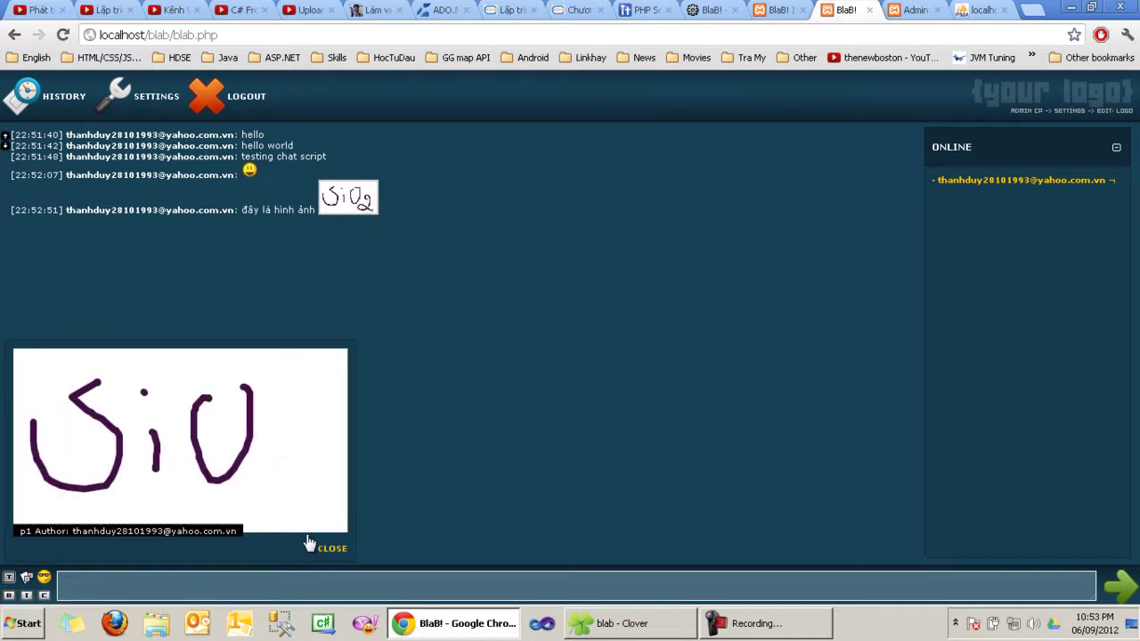
left_click(332, 550)
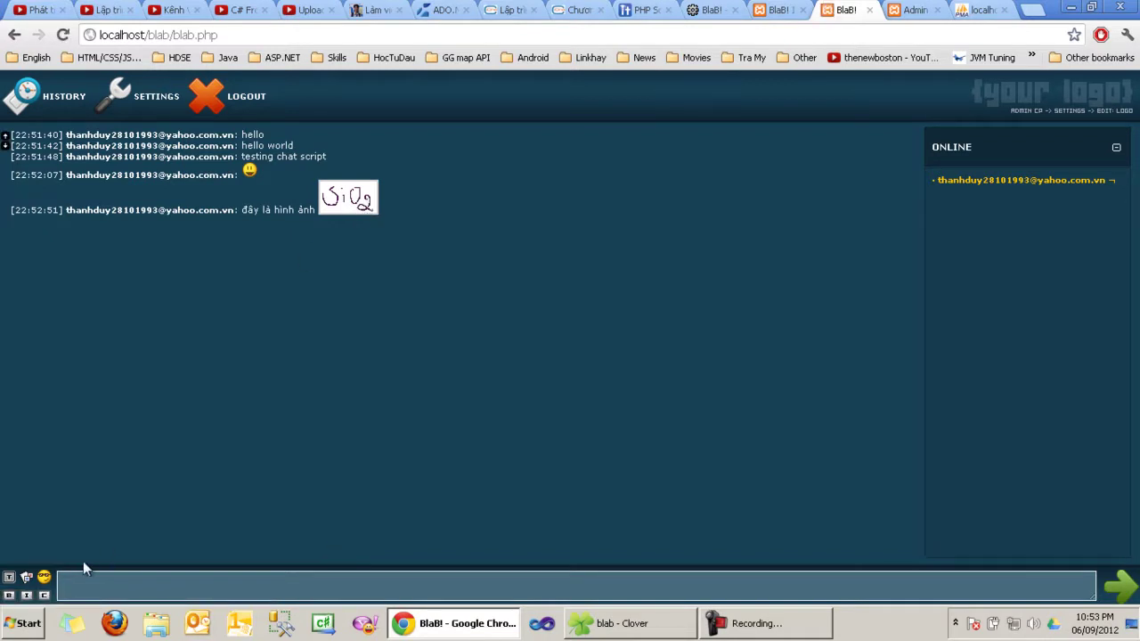
left_click(27, 578)
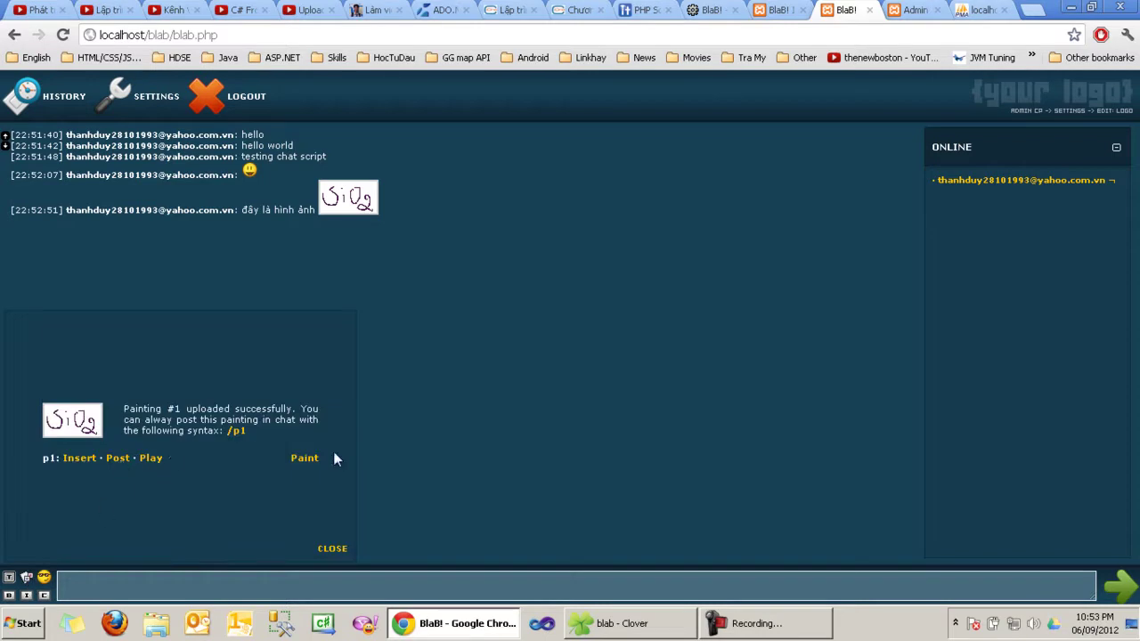
Step: Draw a thick black SiO2 at brush size 9 and scribble over it in pink
left_click(301, 460)
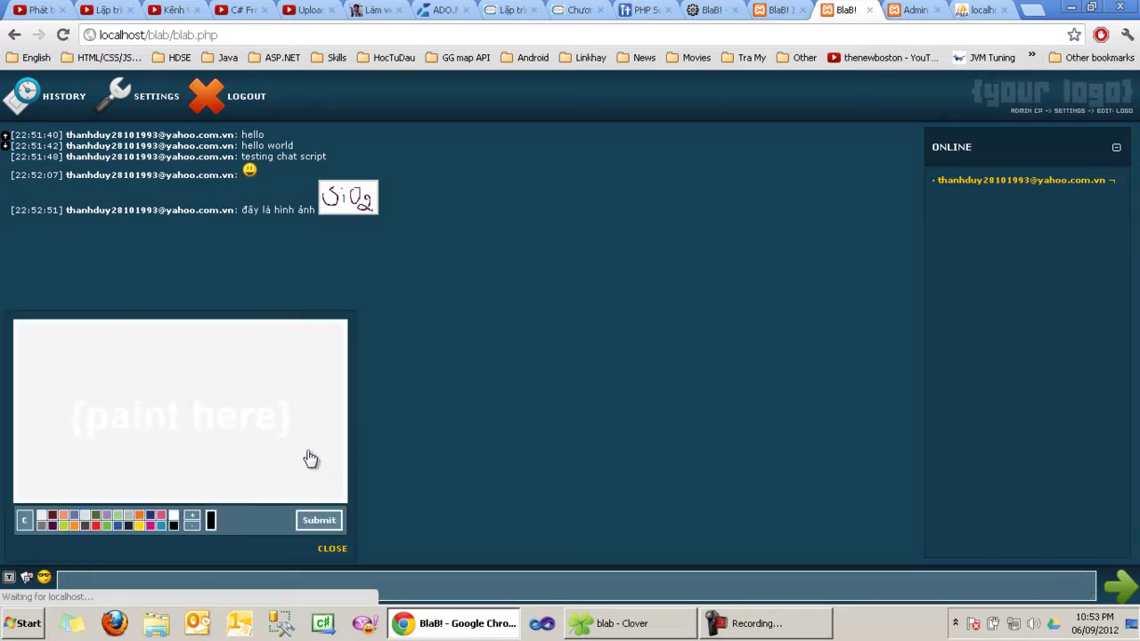
left_click(195, 516)
left_click(196, 516)
left_click(195, 516)
left_click(195, 516)
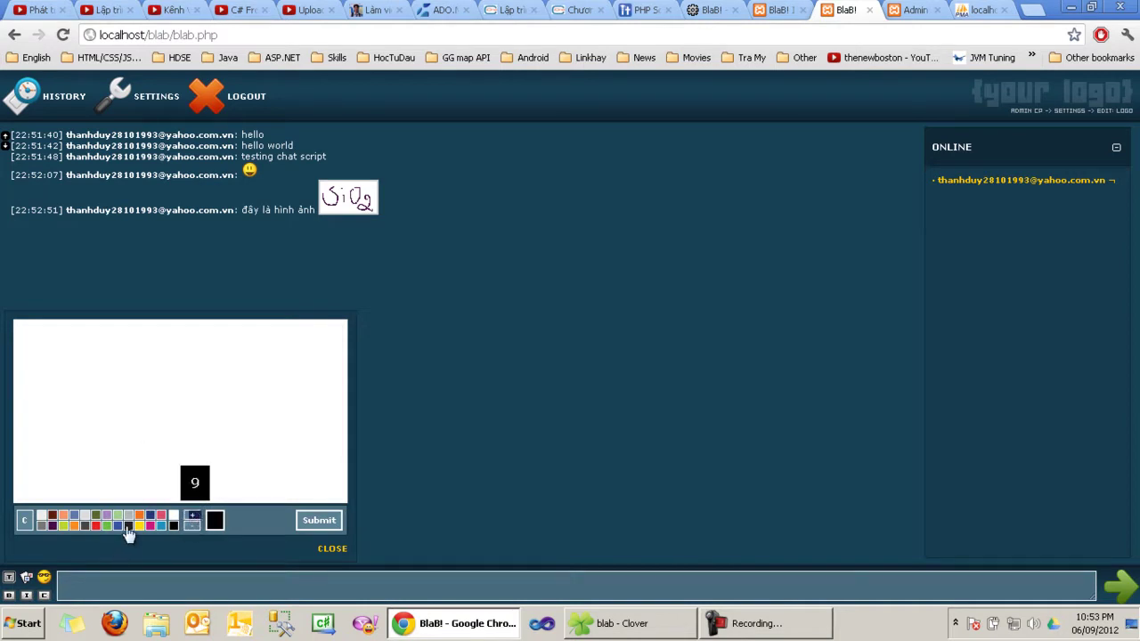
mouse_move(80, 338)
left_mouse_down()
mouse_move(71, 425)
mouse_move(40, 405)
left_mouse_up()
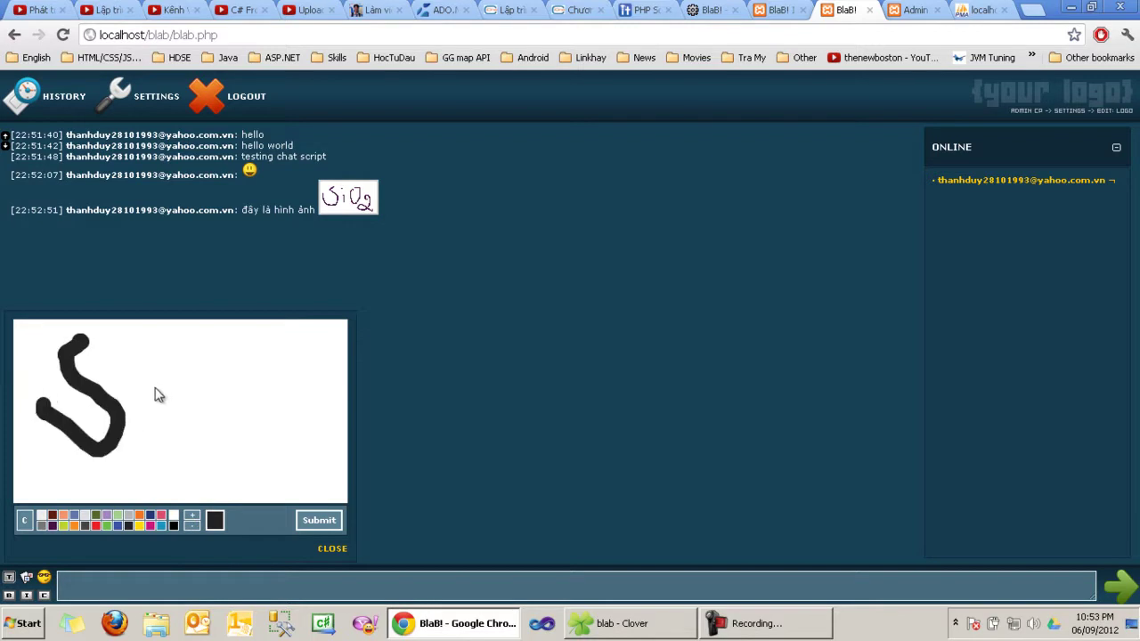
left_click_drag(158, 383, 146, 438)
left_click(161, 352)
mouse_move(220, 367)
left_mouse_down()
mouse_move(237, 356)
mouse_move(230, 347)
left_mouse_up()
mouse_move(283, 417)
left_mouse_down()
mouse_move(283, 350)
mouse_move(313, 455)
left_mouse_up()
left_click(161, 515)
mouse_move(31, 485)
left_mouse_down()
mouse_move(191, 434)
mouse_move(27, 486)
left_mouse_up()
left_click_drag(40, 419, 258, 434)
Step: Upload and post the drawing as painting #2, replay it, then start a /topic command
left_click(318, 522)
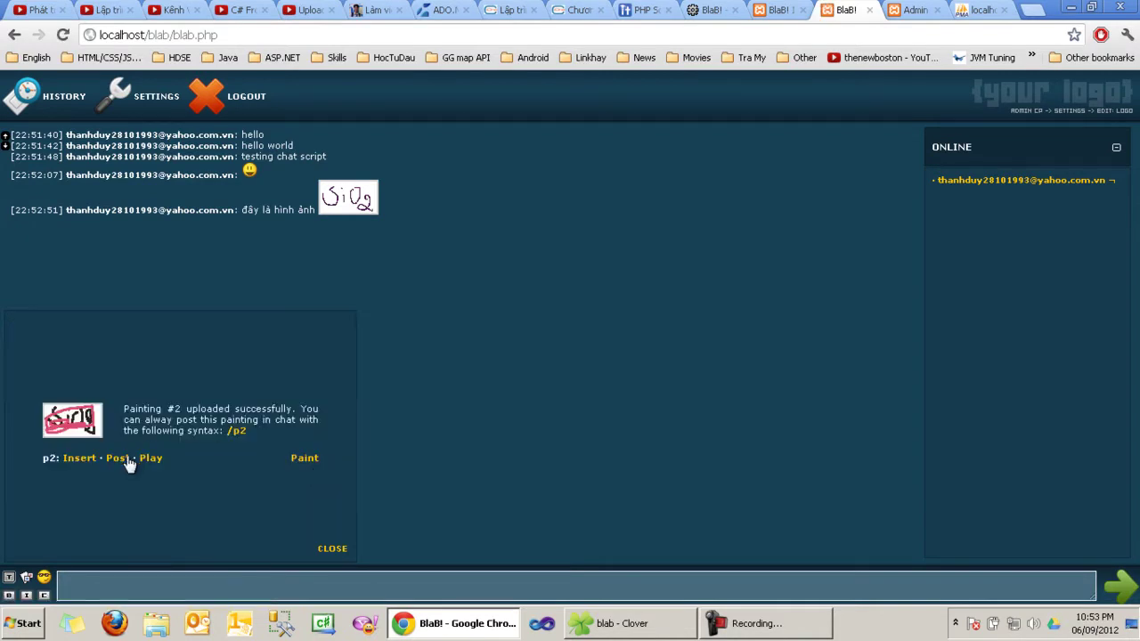
left_click(116, 459)
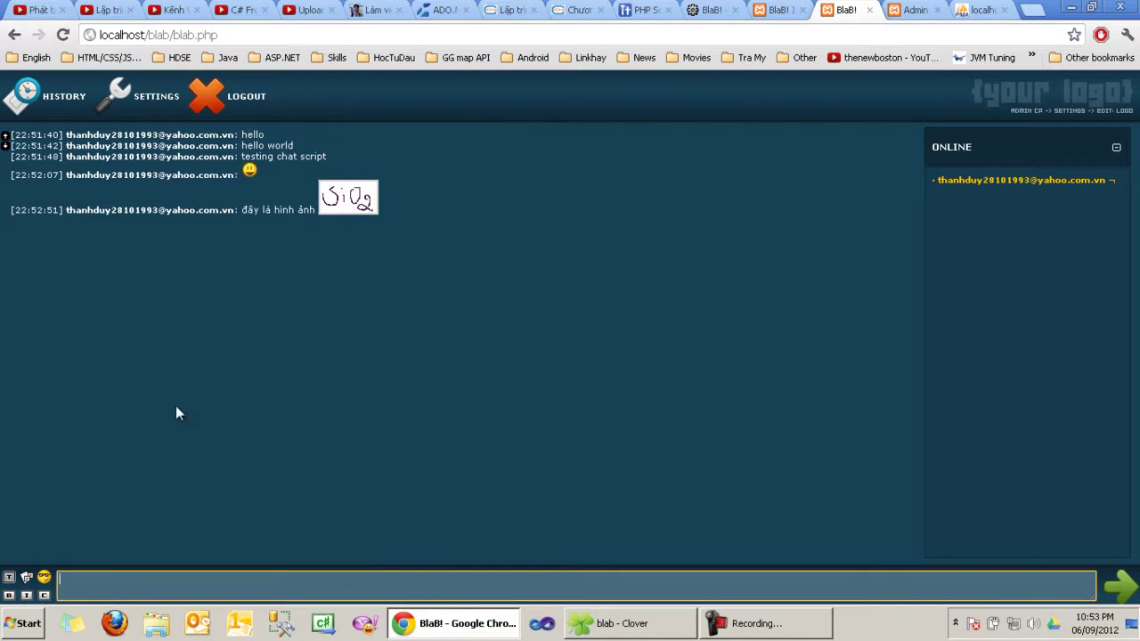
left_click(25, 577)
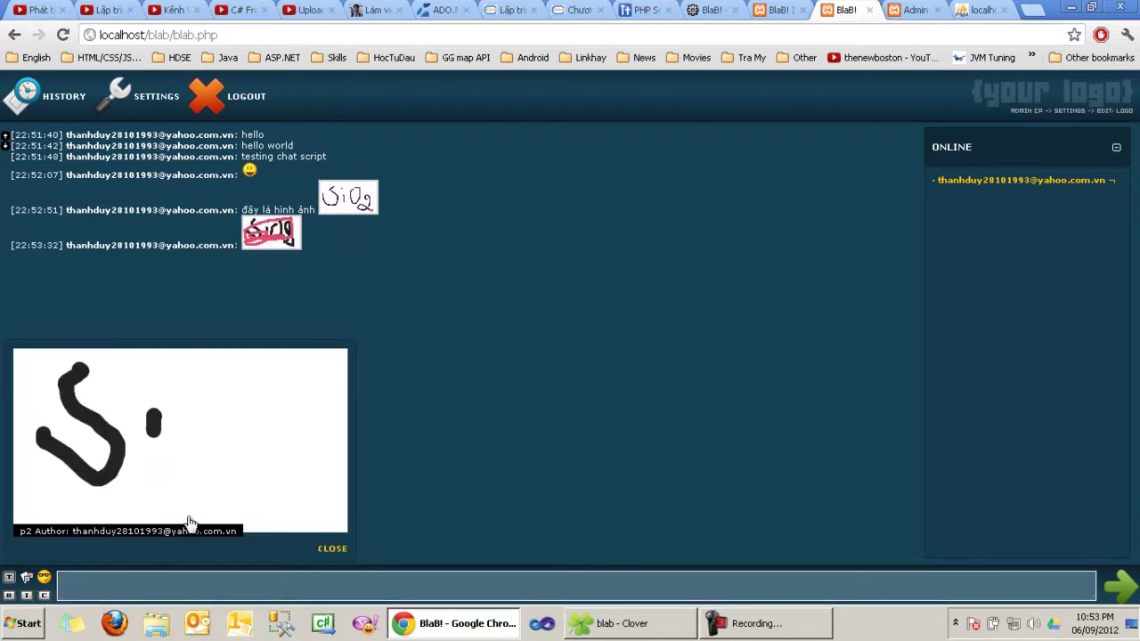
left_click(335, 549)
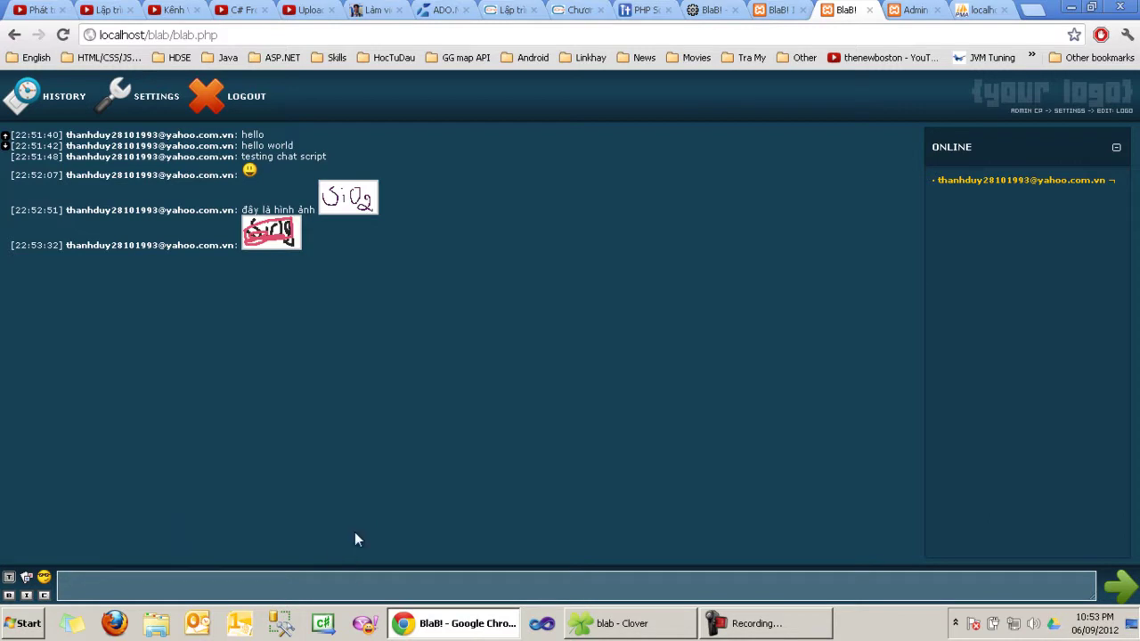
left_click(9, 578)
type("Day la chu de moi")
key("Return")
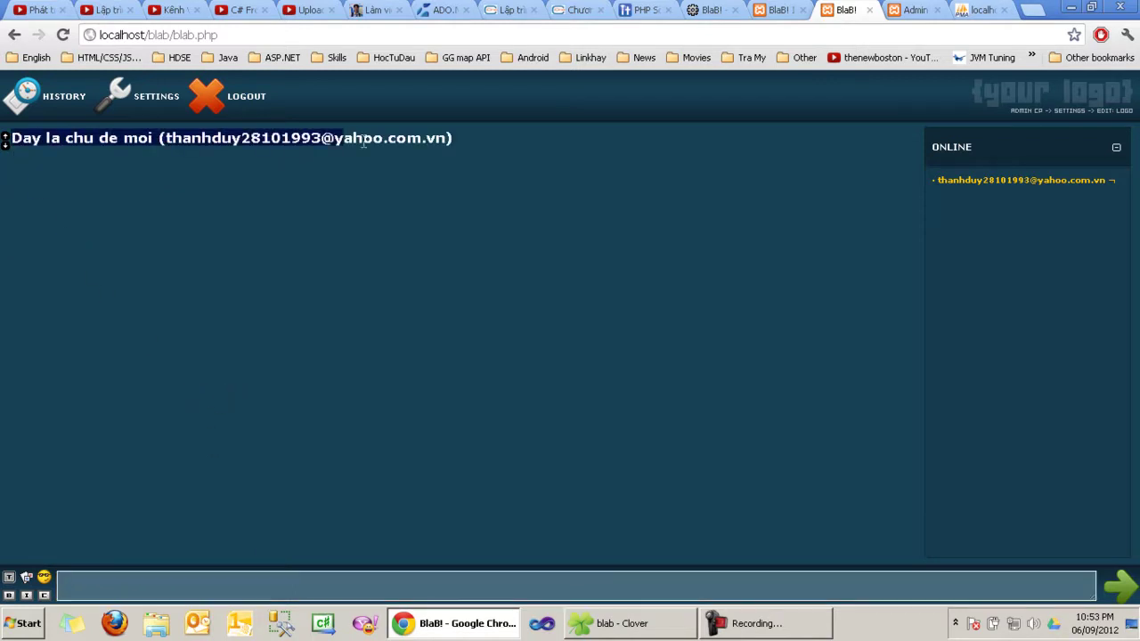
left_click(6, 140)
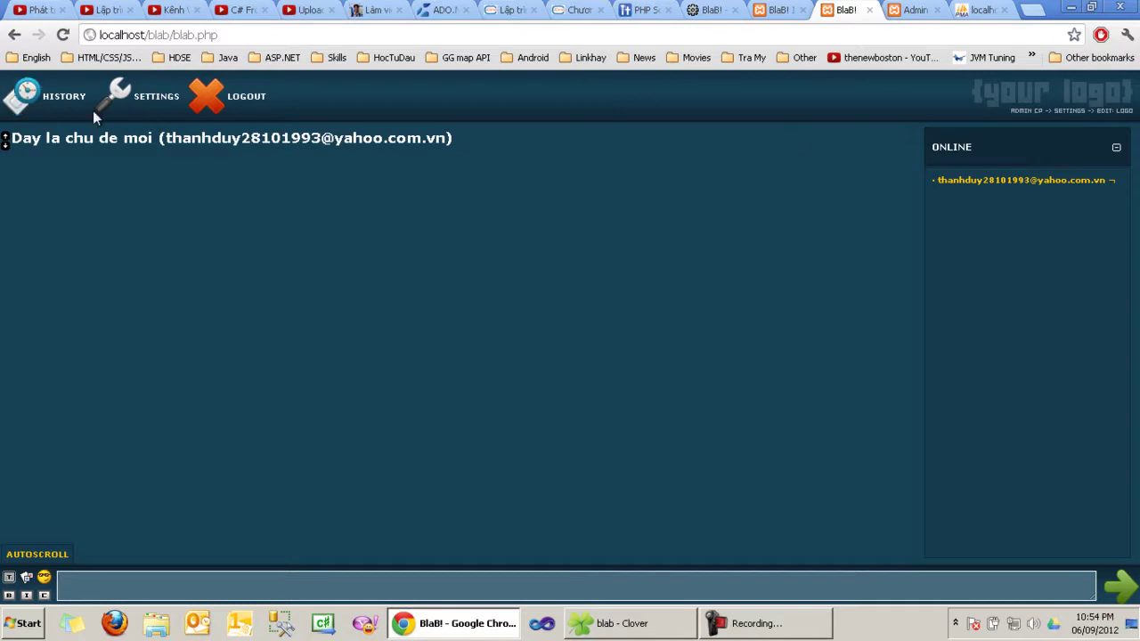
left_click(67, 98)
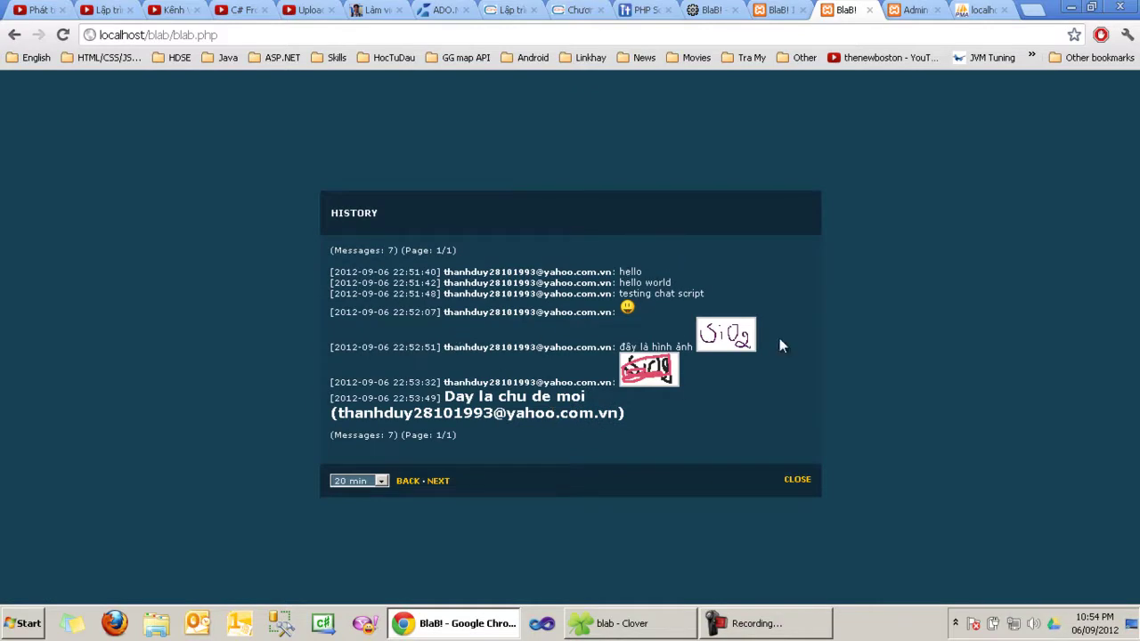
left_click(375, 482)
left_click(372, 493)
left_click(435, 484)
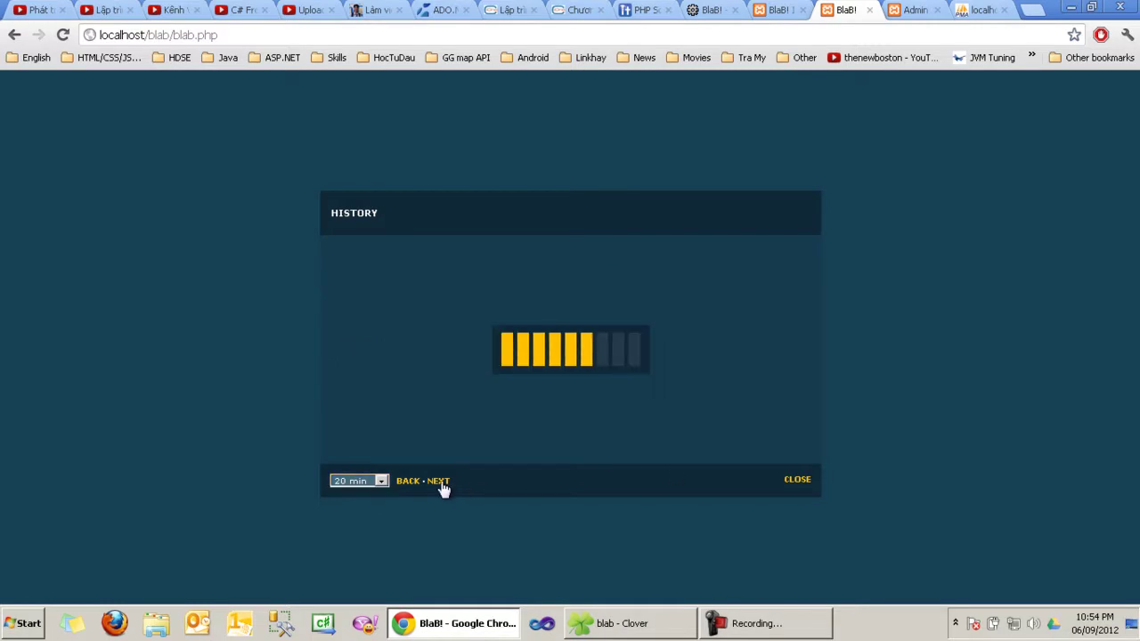
left_click(415, 485)
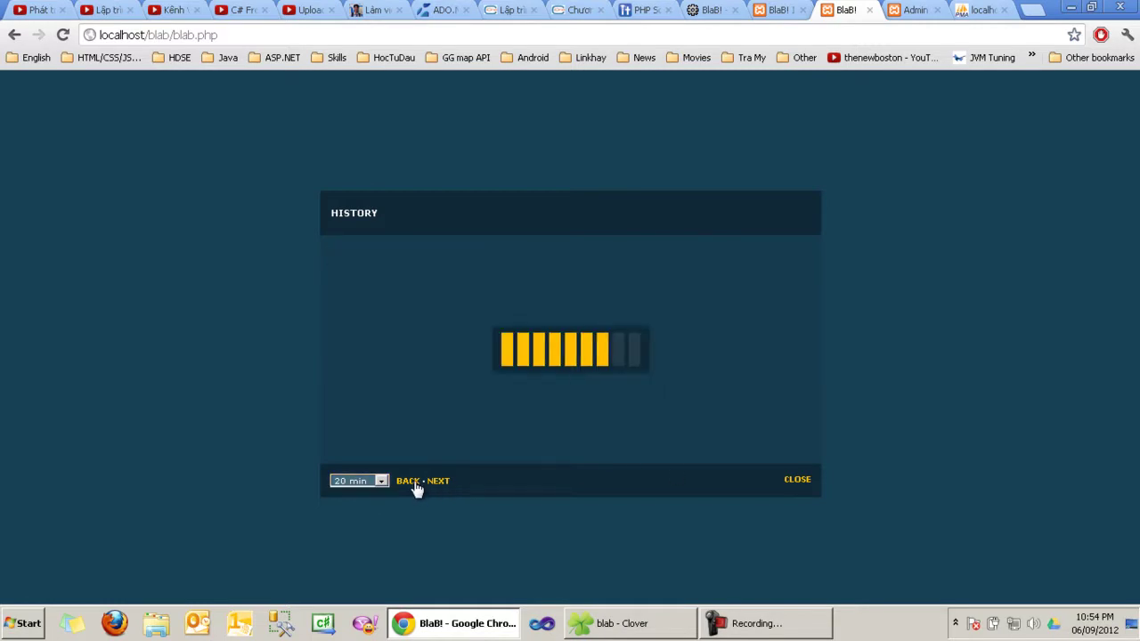
left_click(797, 481)
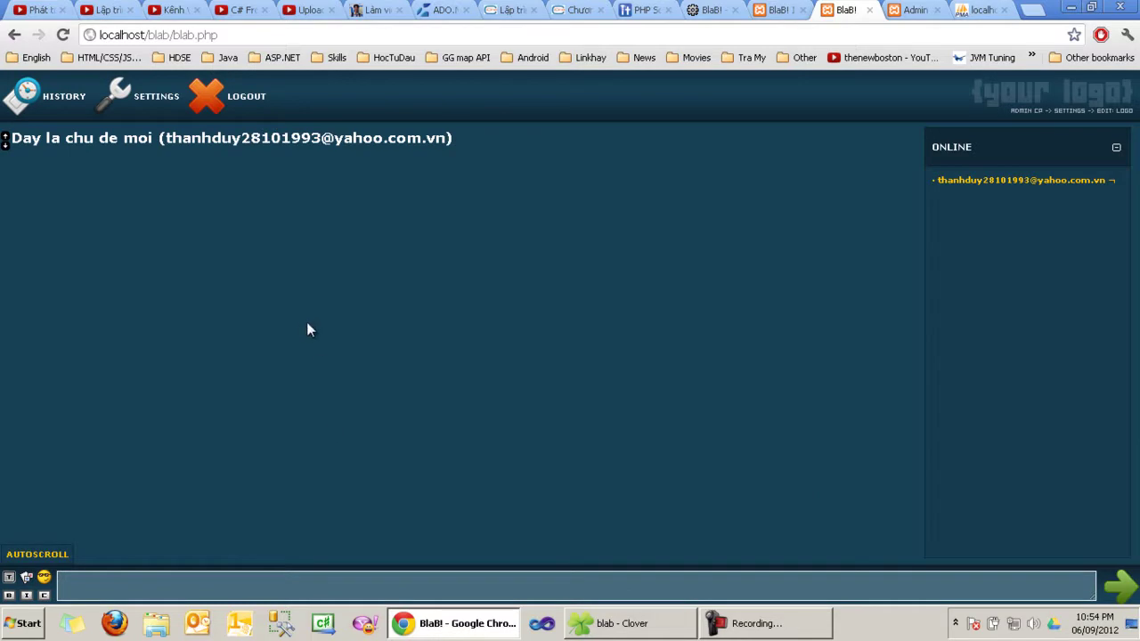
left_click(62, 114)
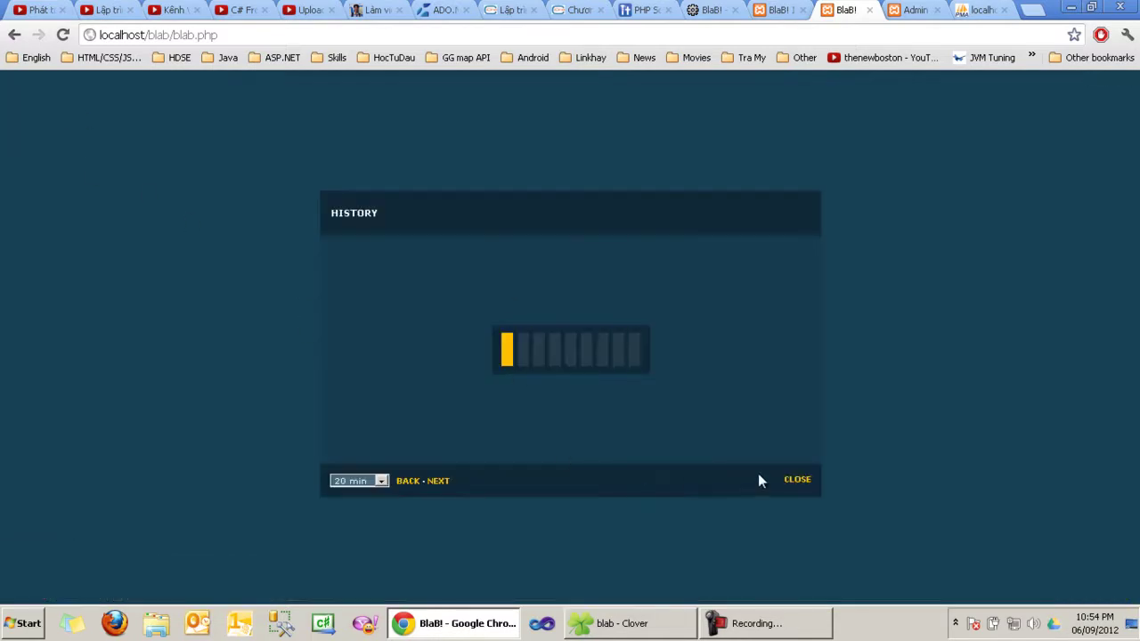
left_click(797, 481)
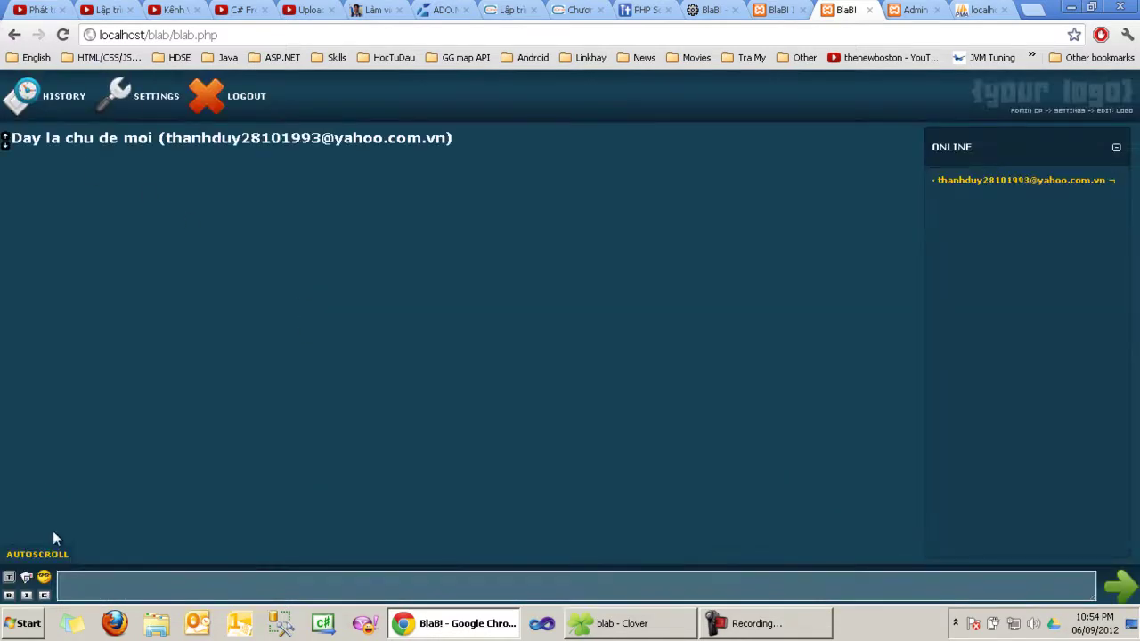
left_click(11, 599)
Step: Post 'adsfasdfasdf asdfasdfasdf' in bold italic yellow-green text
type("adsfasdfasdf")
left_click(10, 596)
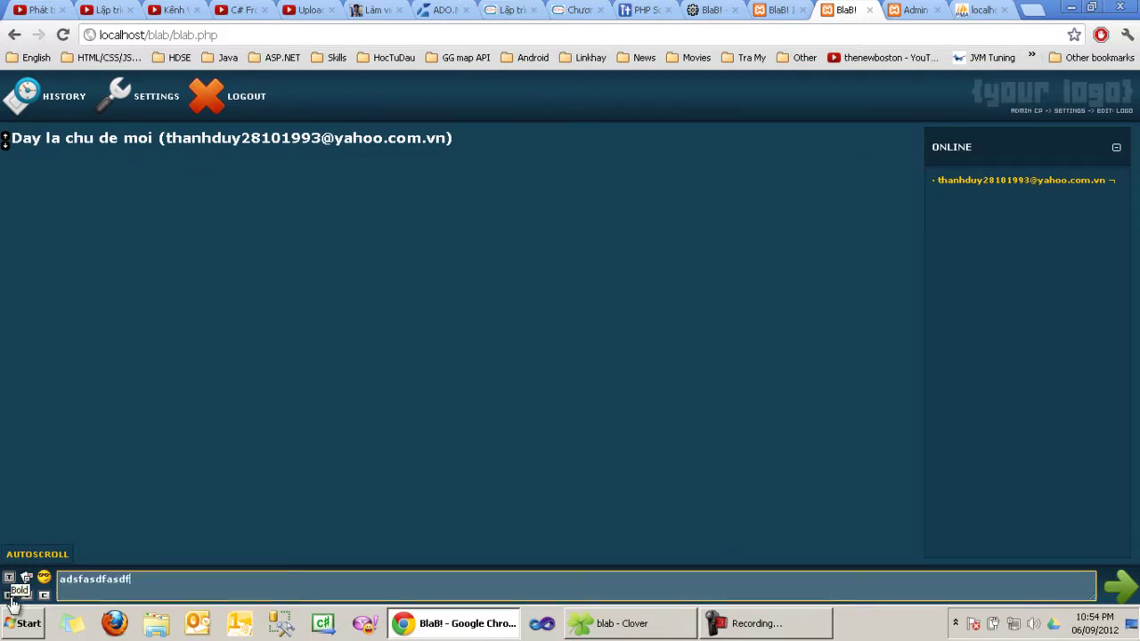
type("asdfasdfasdf")
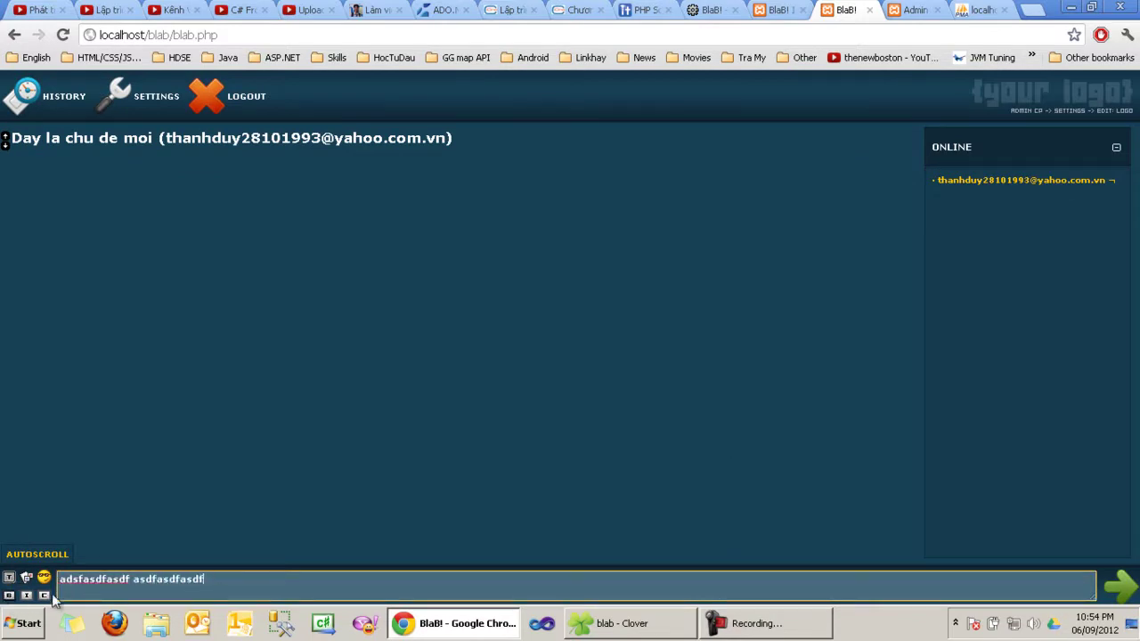
left_click(29, 596)
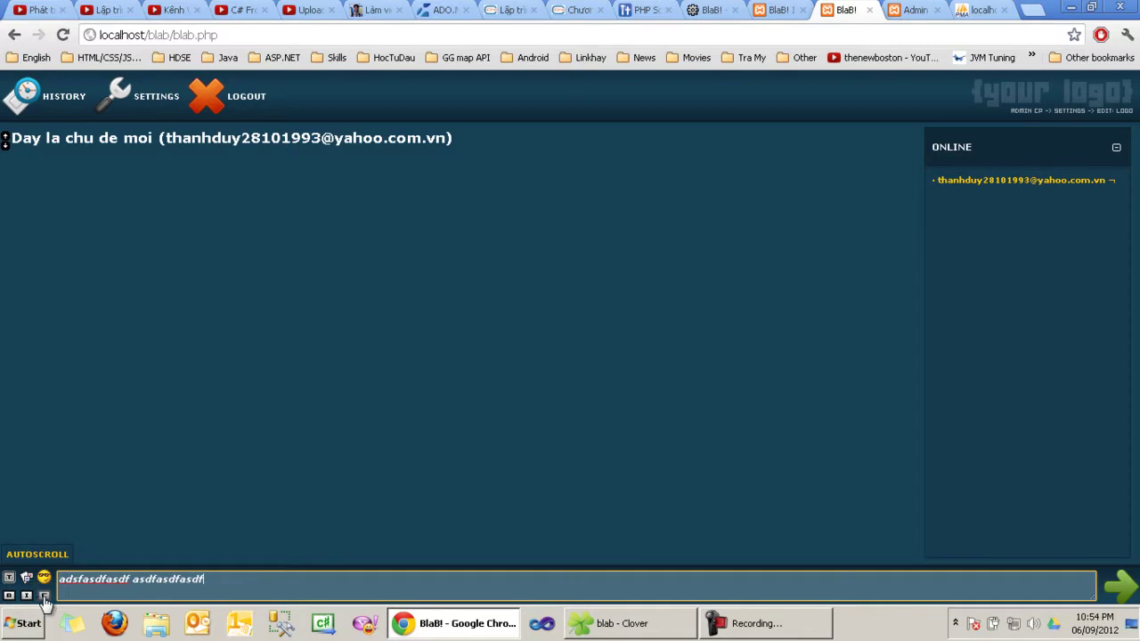
left_click(44, 596)
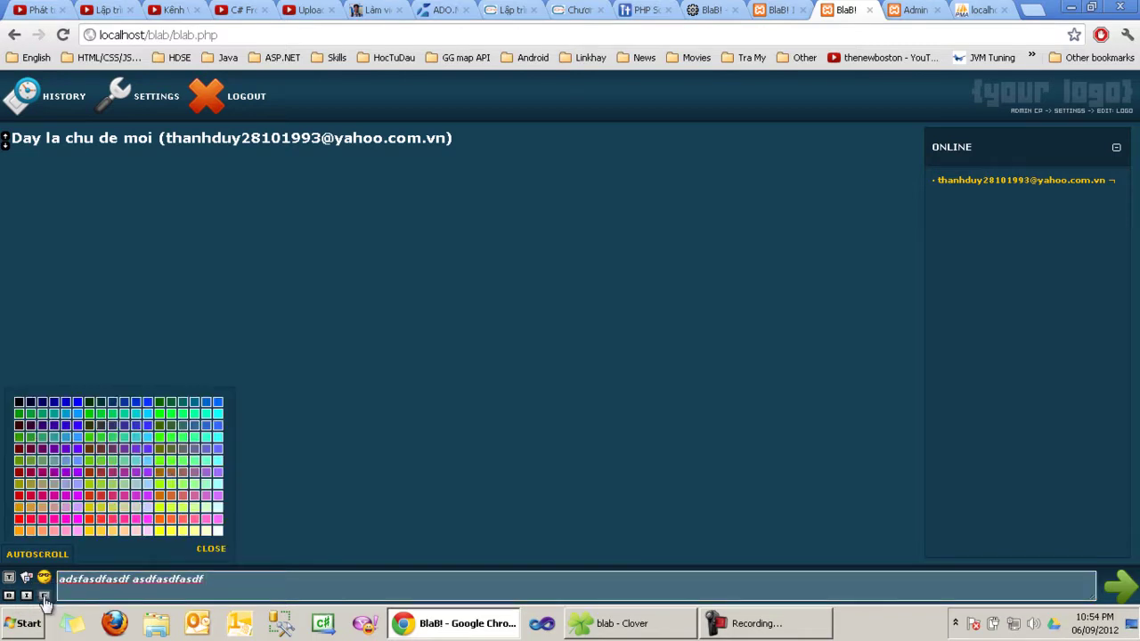
left_click(169, 486)
key("Return")
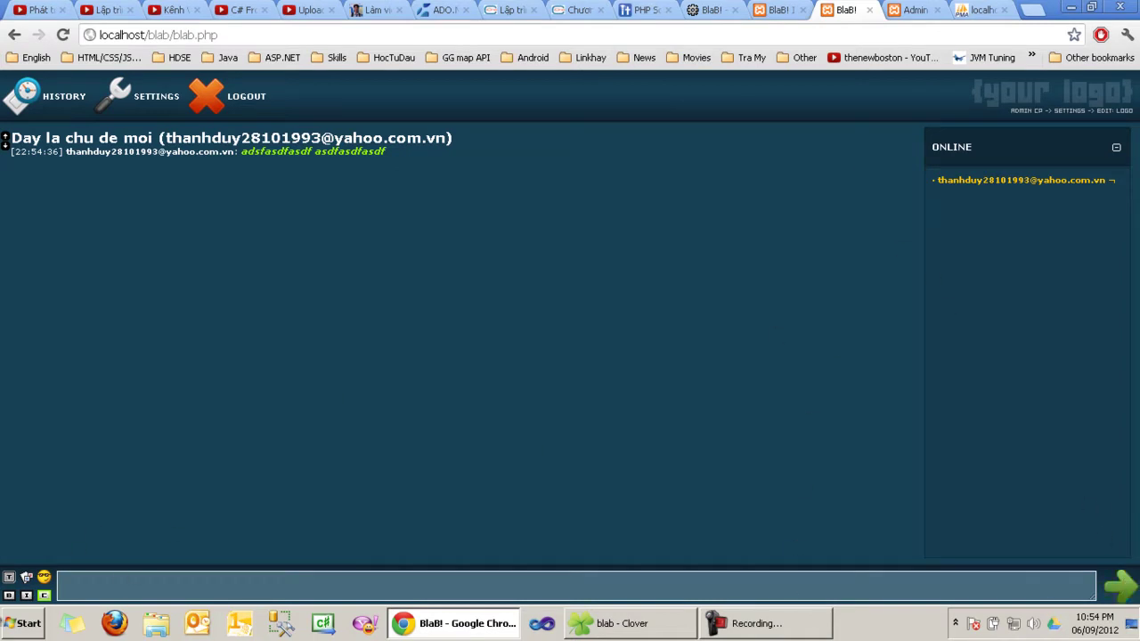
Step: Post a second message 'adfasdfadf' using the green send arrow
left_click(134, 585)
type("adfasdfadf")
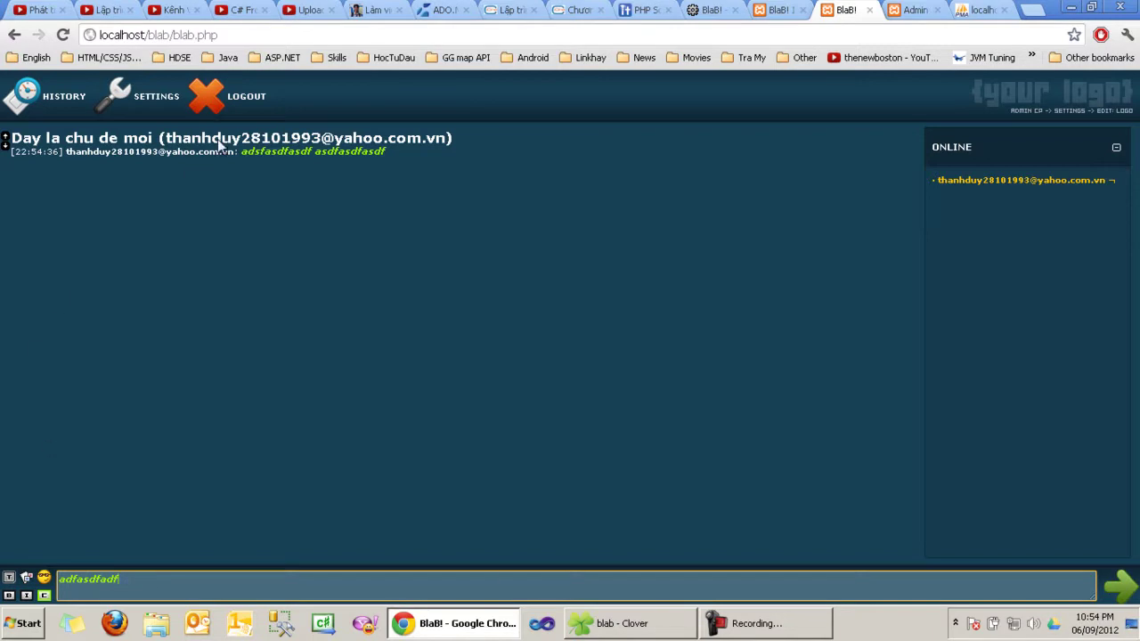
left_click(1118, 590)
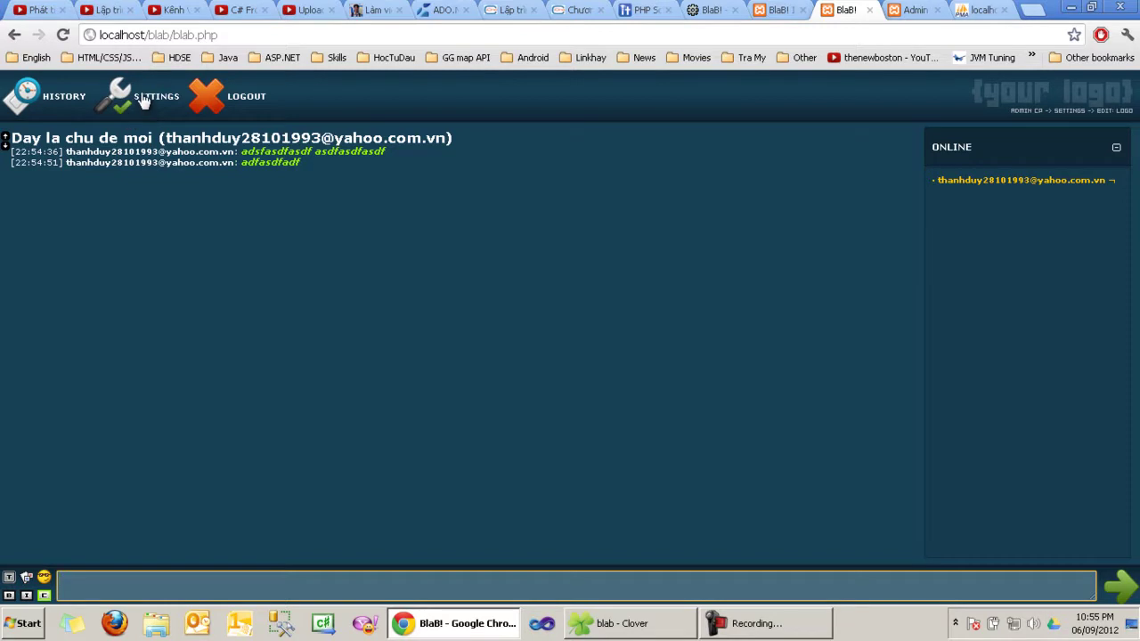
Step: In the chat settings, keep English, the 22:55:05 time format and effects off
left_click(142, 99)
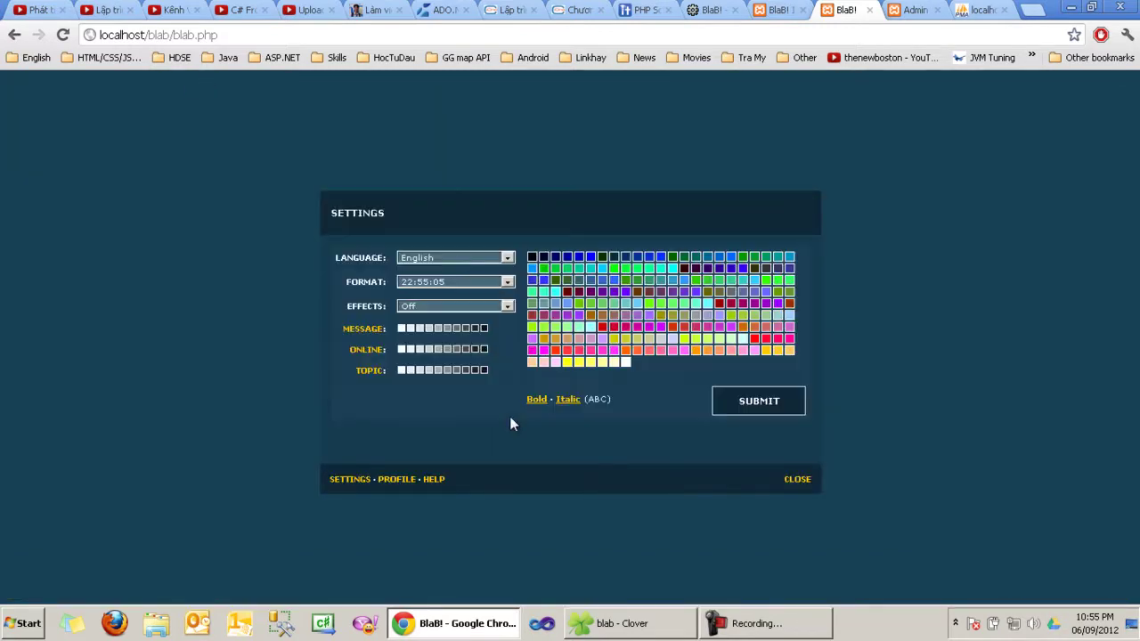
left_click(434, 263)
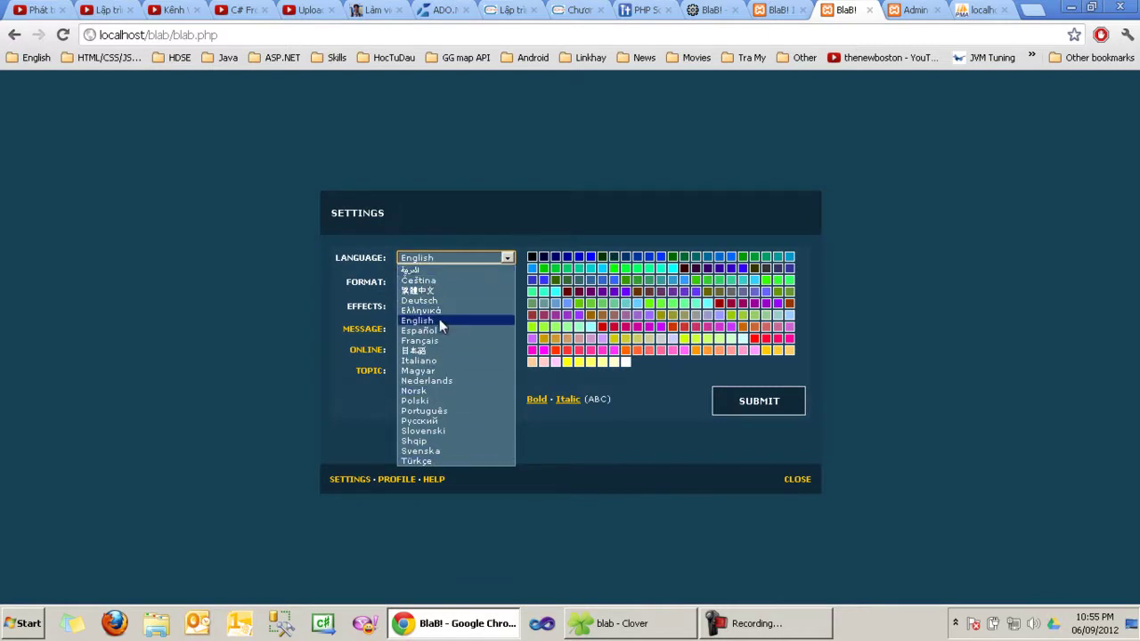
left_click(435, 262)
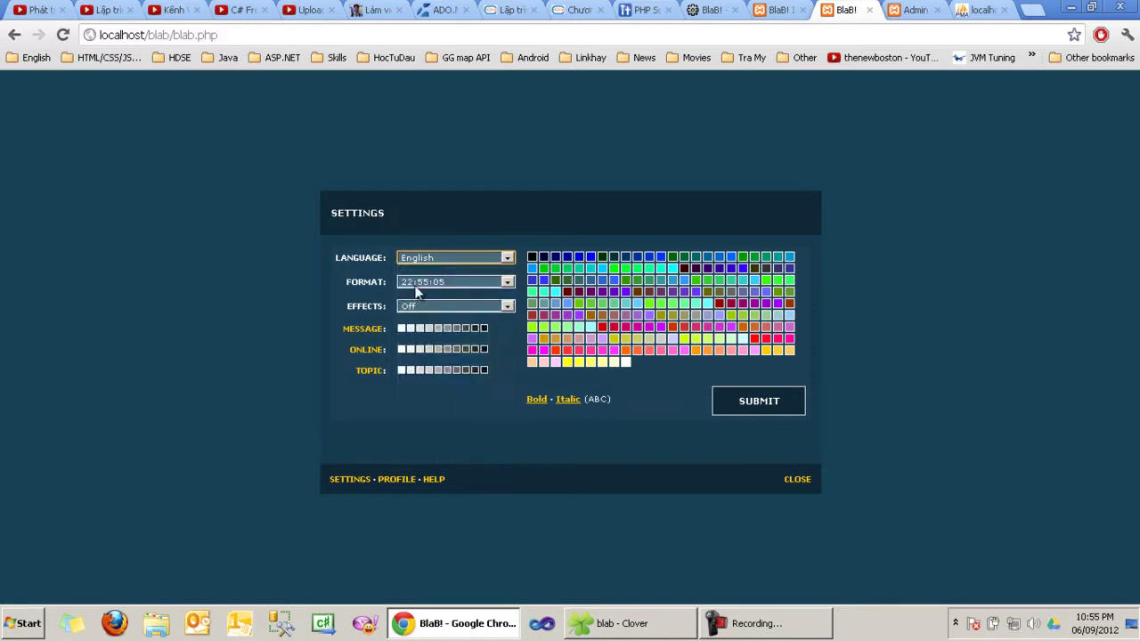
left_click(426, 285)
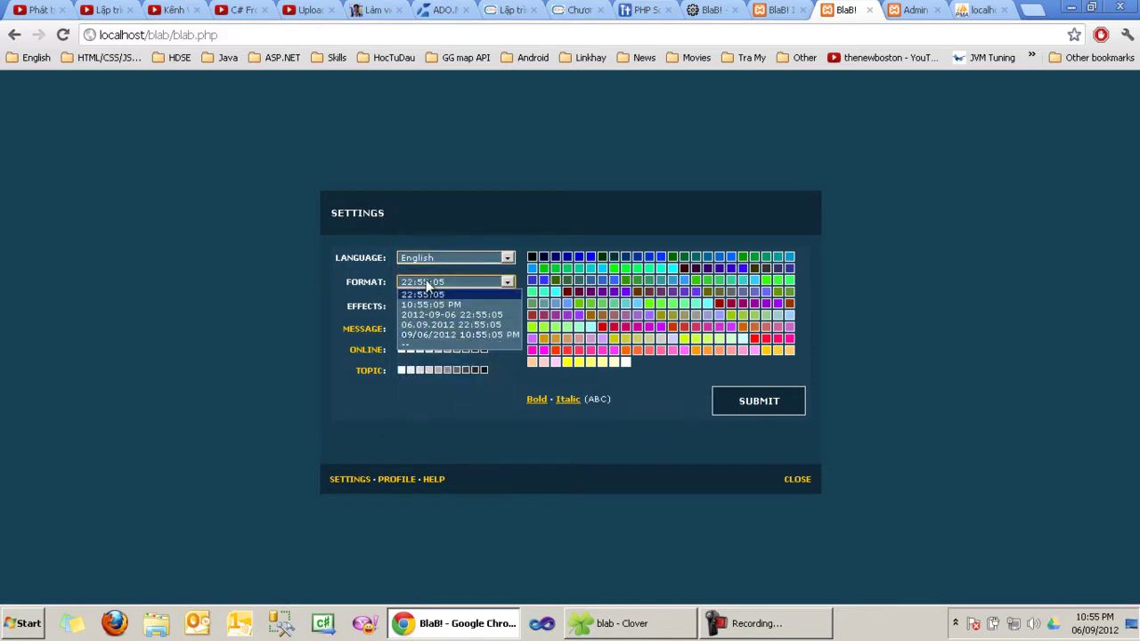
left_click(428, 294)
left_click(442, 307)
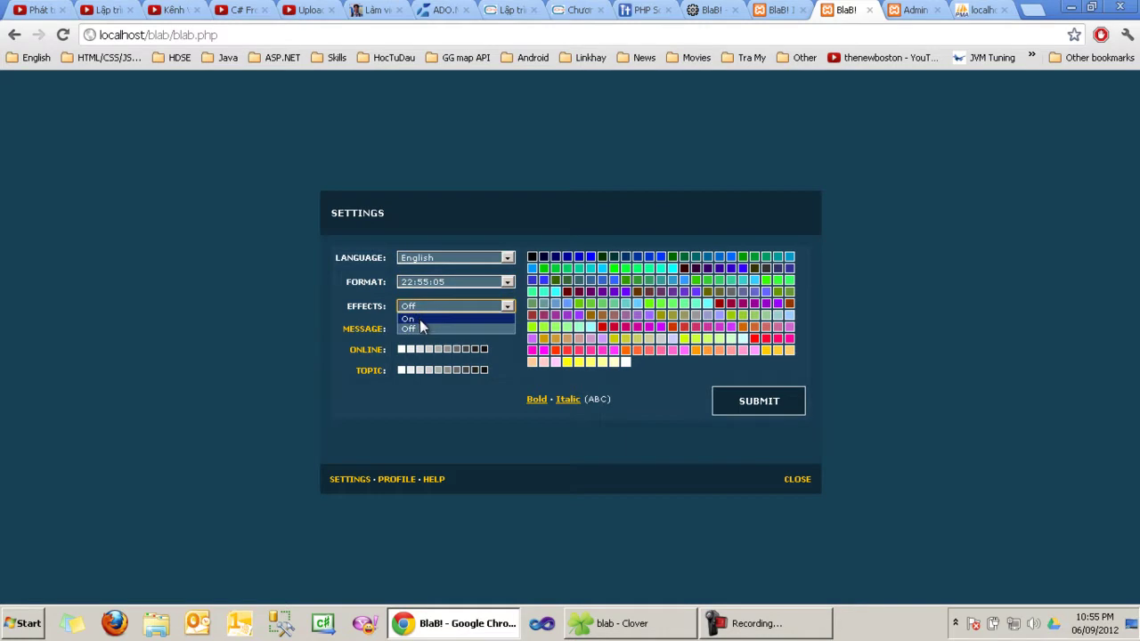
left_click(420, 327)
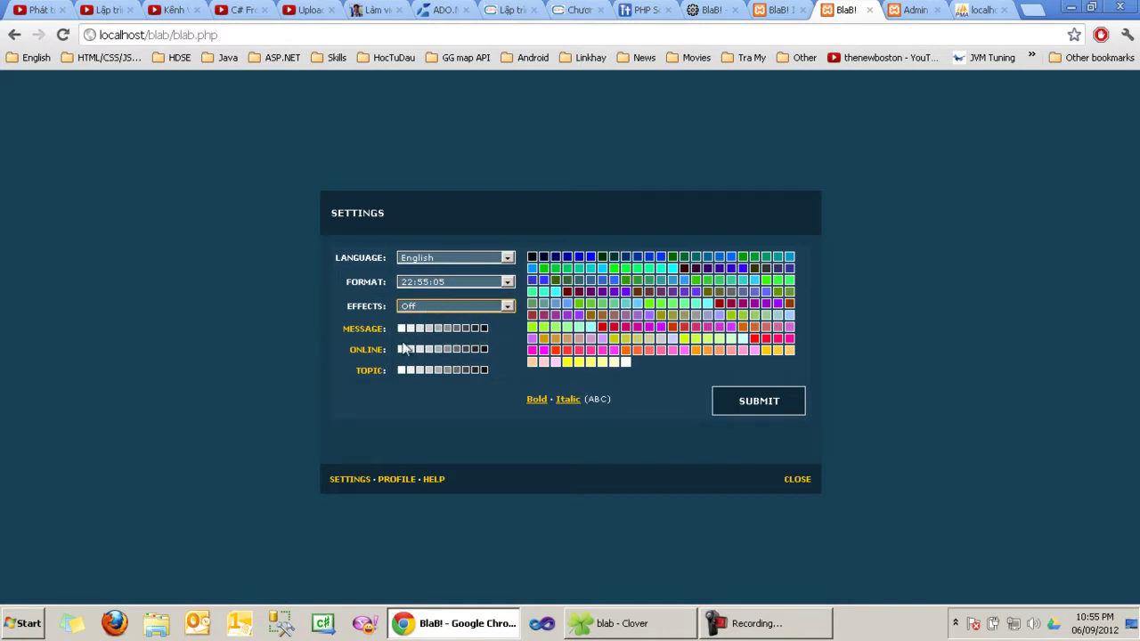
Step: Pick a message colour and a black online-list colour, turn on bold and italic, and submit
left_click(474, 328)
left_click(483, 350)
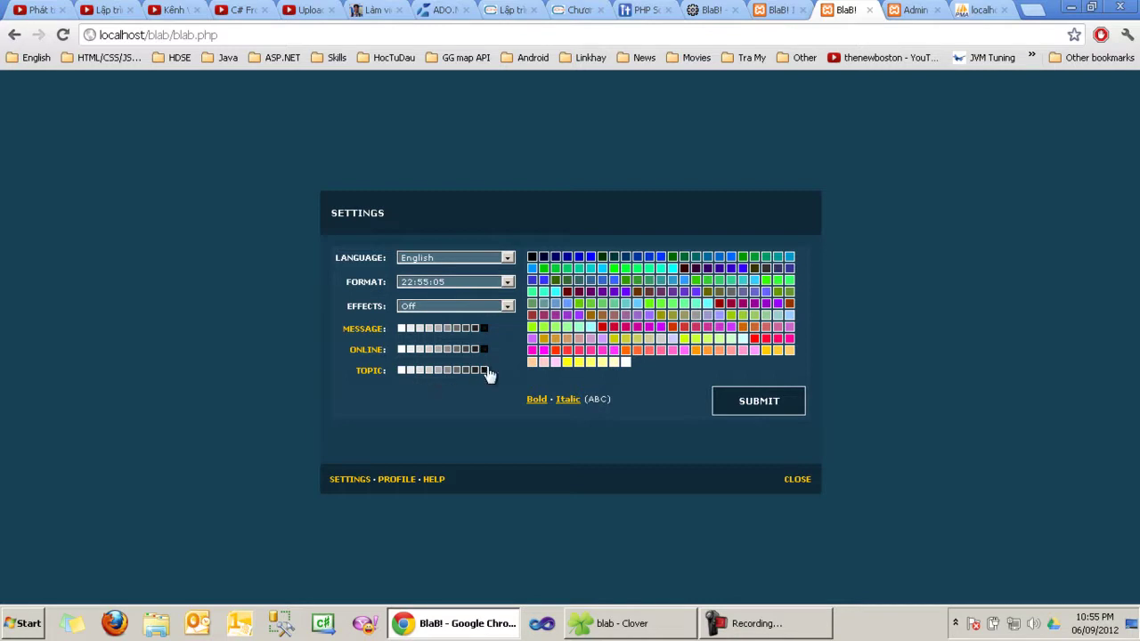
left_click(535, 400)
left_click(568, 400)
left_click(349, 481)
Step: Replace the profile e-mail placeholder with the suggested address and check the password fields
left_click(389, 483)
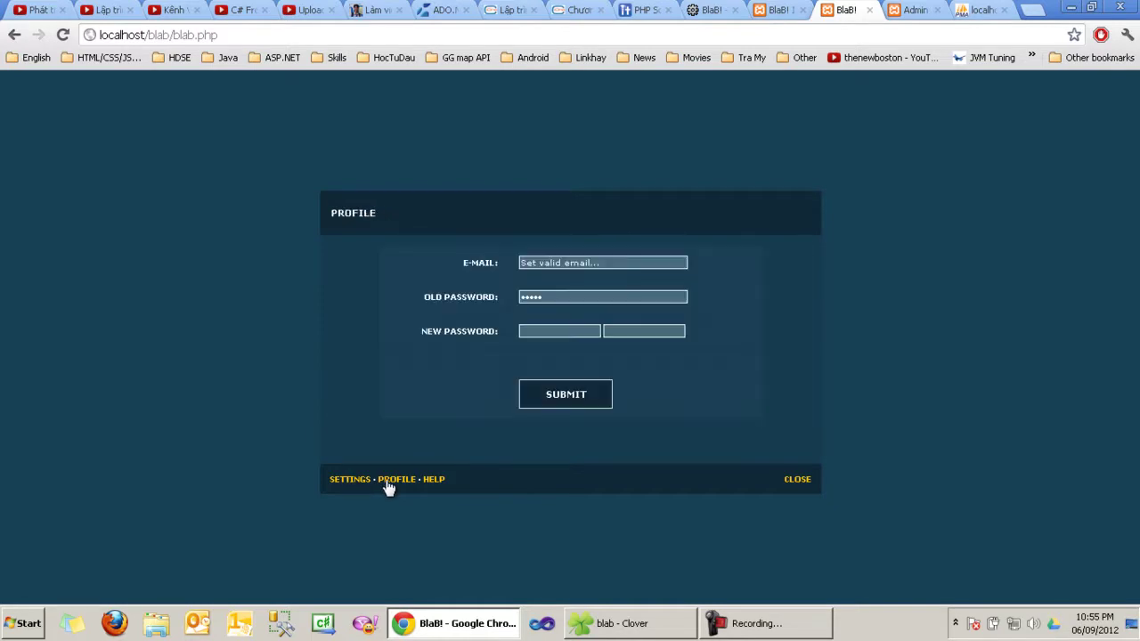
left_click_drag(626, 267, 524, 268)
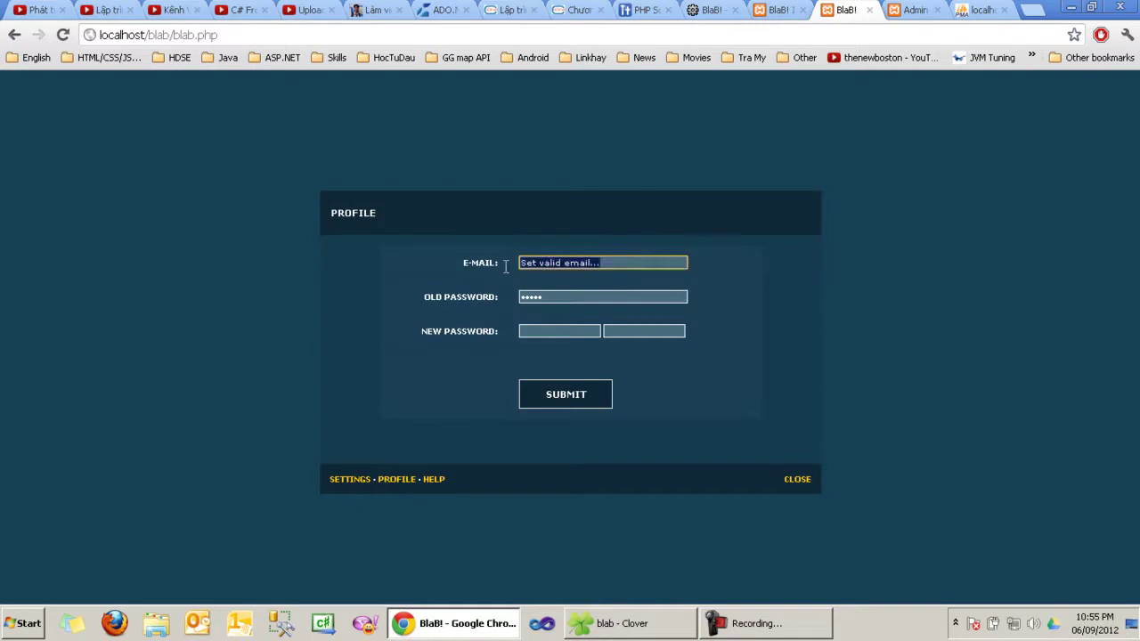
left_click(619, 263)
triple_click(566, 265)
type("vtd")
key("Down")
key("Return")
left_click(534, 283)
left_click(531, 334)
left_click(615, 332)
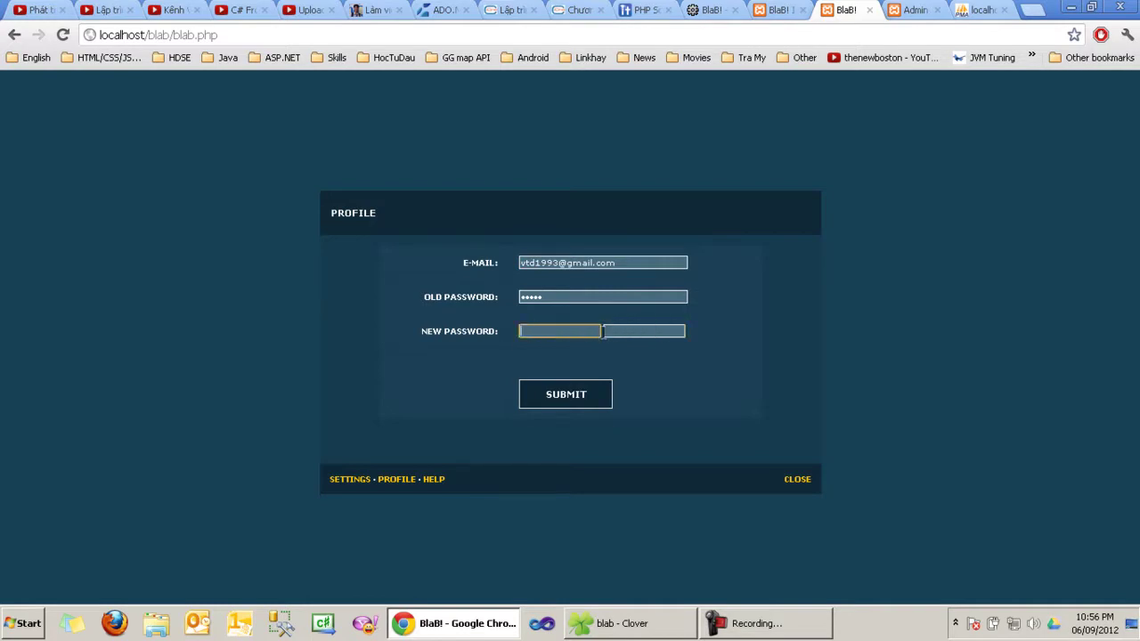
double_click(570, 299)
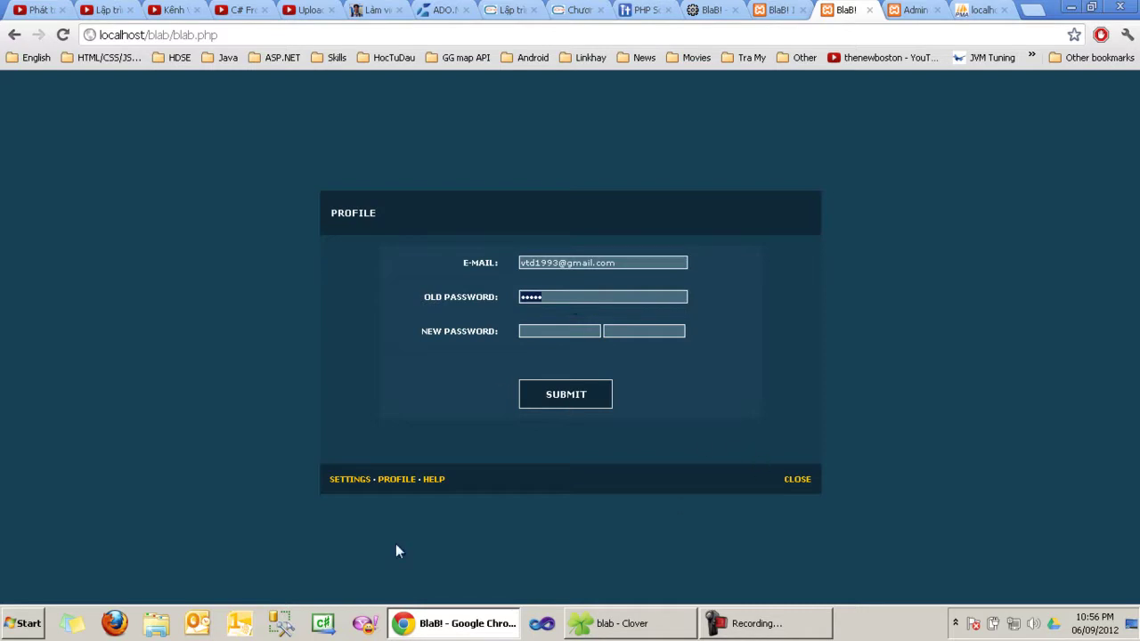
Step: Browse the help sections, close help, and log out of the chat
left_click(434, 481)
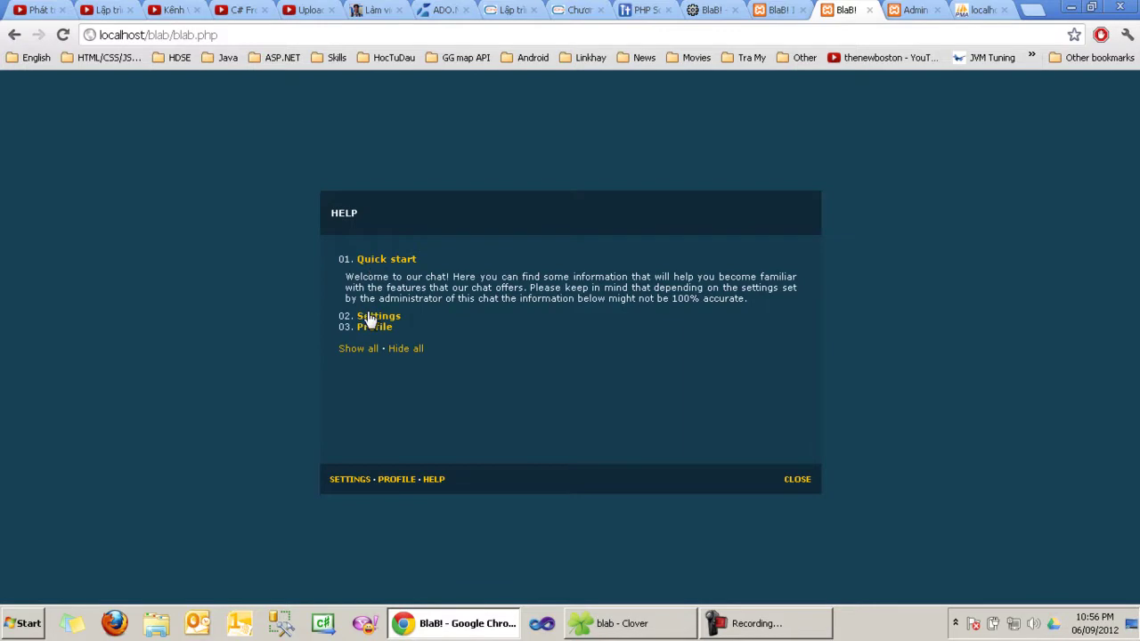
left_click(373, 316)
left_click(374, 320)
left_click(360, 360)
left_click(406, 442)
left_click(795, 480)
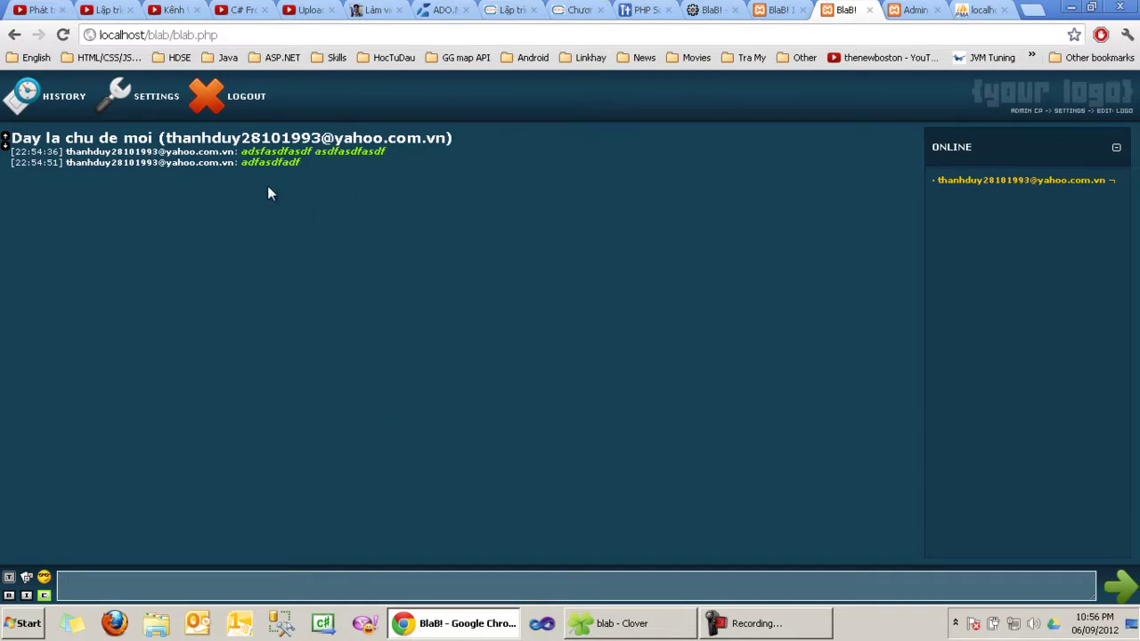
left_click(254, 107)
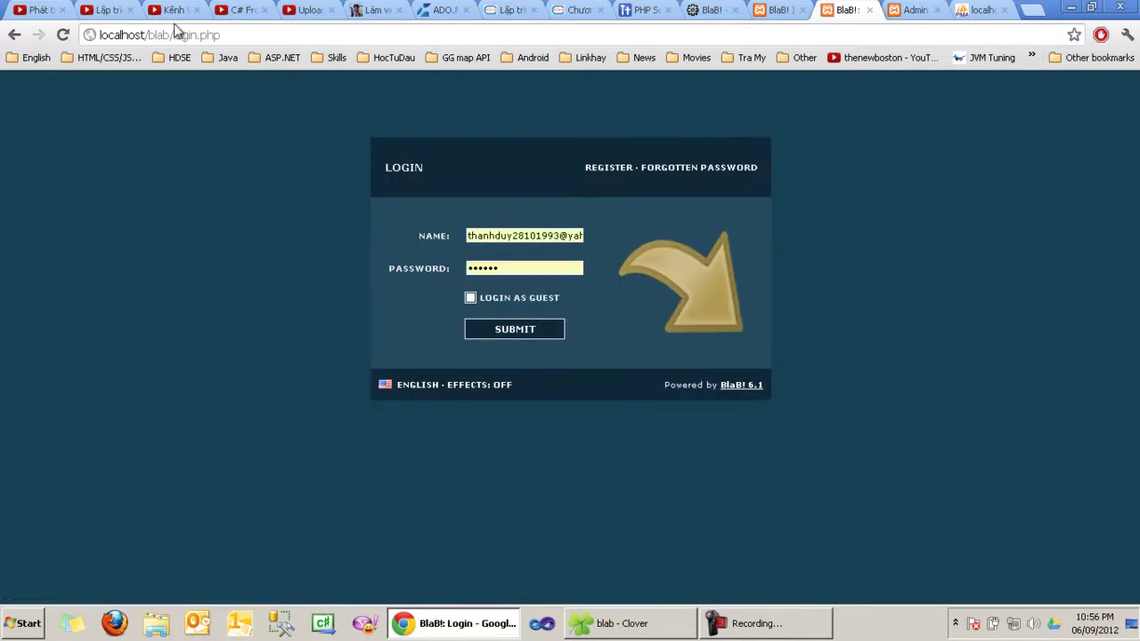
Step: Load the BlaB! login page in a second browser tab beside the first
left_click(275, 34)
key("ctrl+c")
left_click(1033, 9)
left_click_drag(980, 10, 793, 10)
key("ctrl+v")
key("Return")
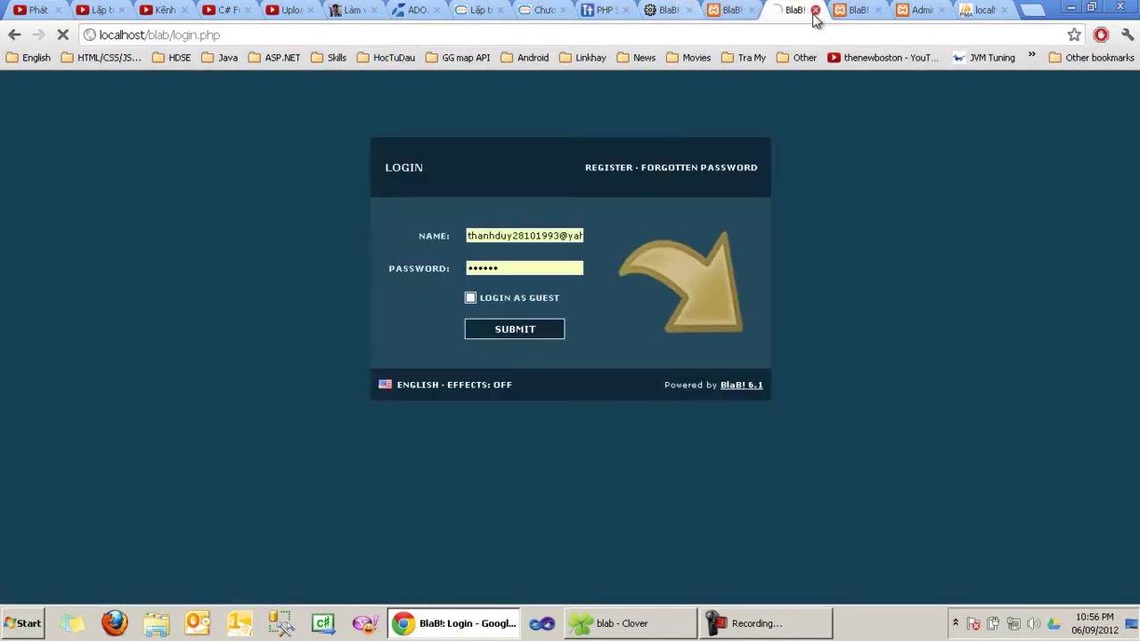
left_click(499, 340)
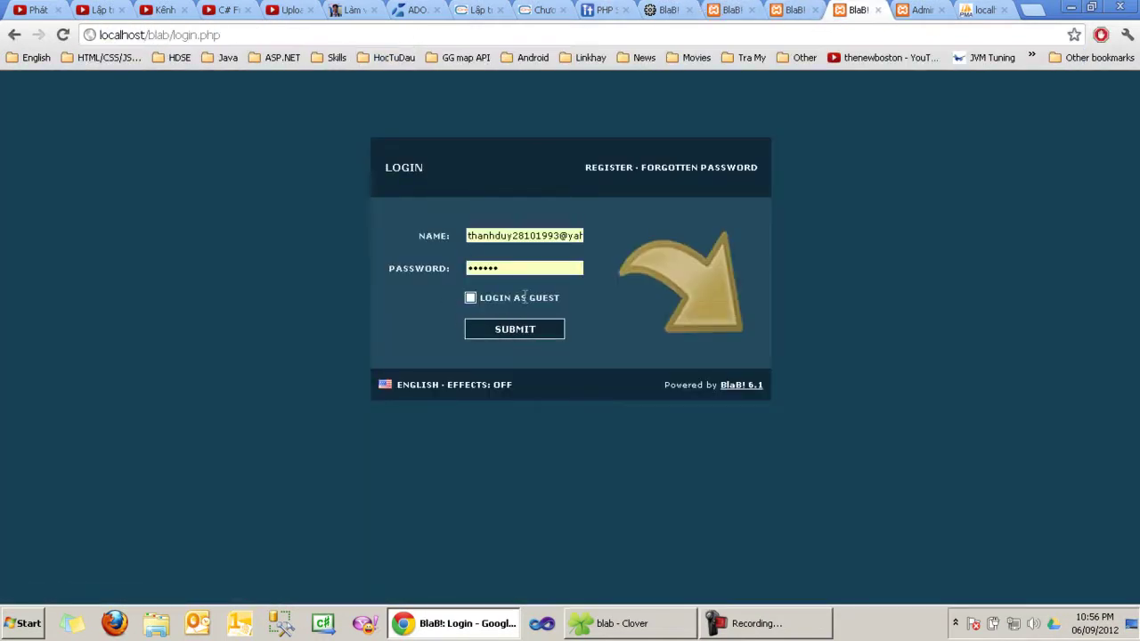
Step: Replace the remembered name with the second user's name, enter its password, and log in
left_click(471, 237)
key("ctrl+a")
type("v")
key("BackSpace")
type("ab")
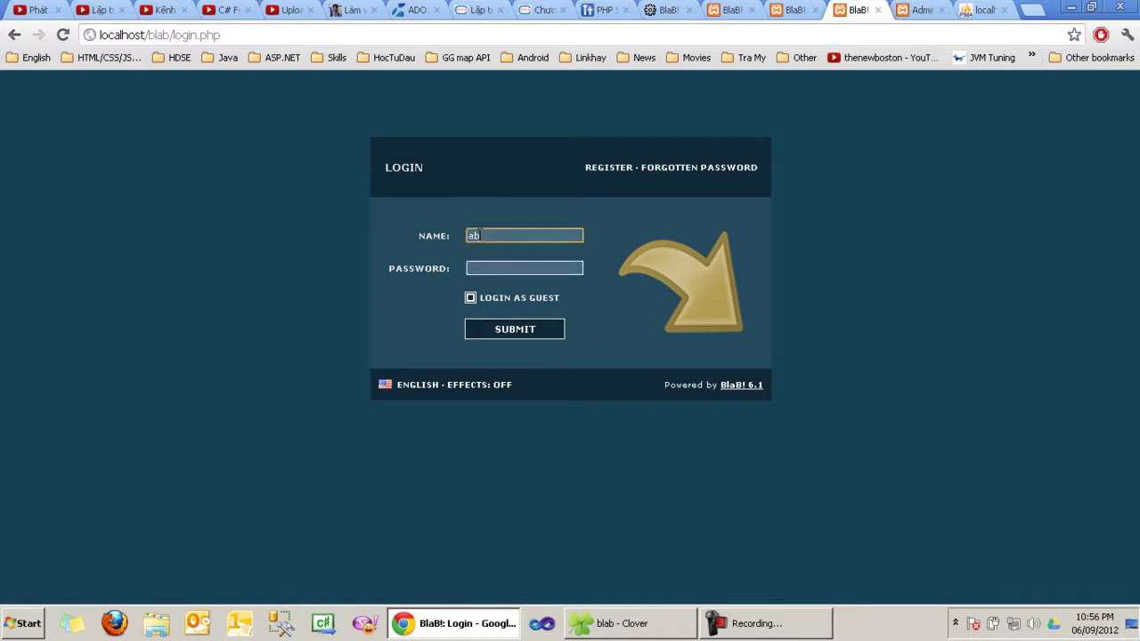
type("dmin")
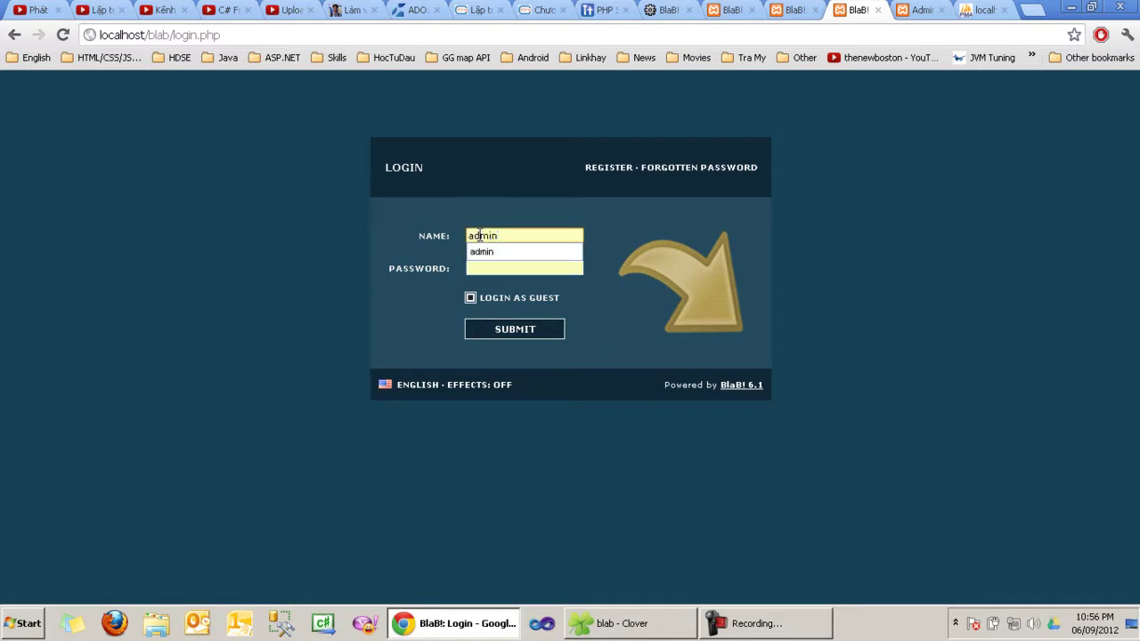
left_click(534, 335)
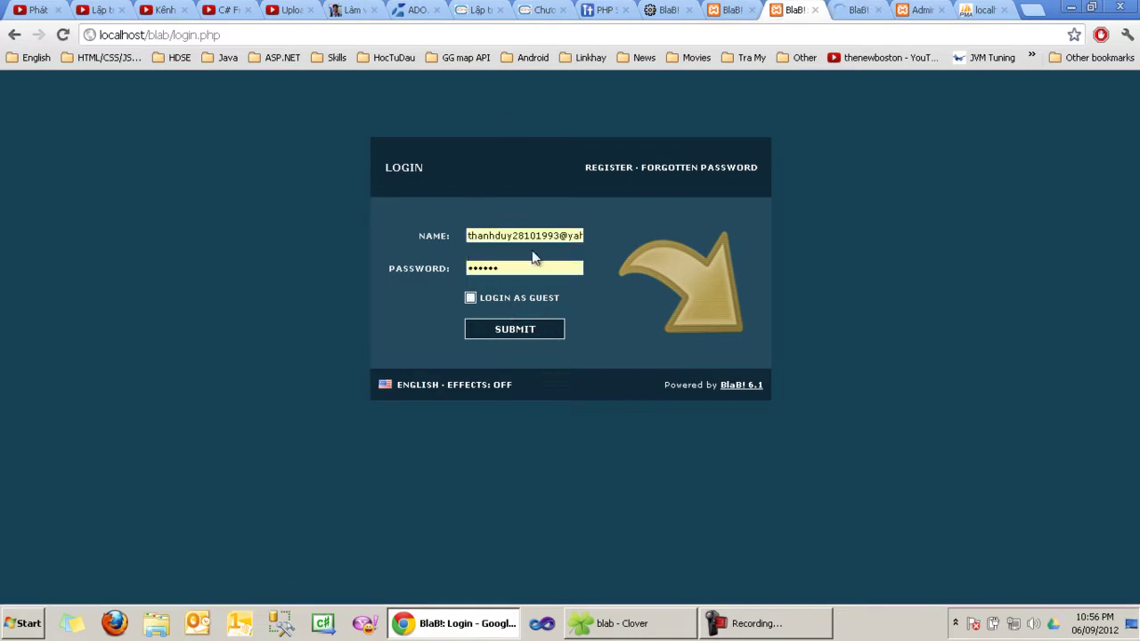
left_click(529, 238)
key("ctrl+a")
type("vtd93")
key("Tab")
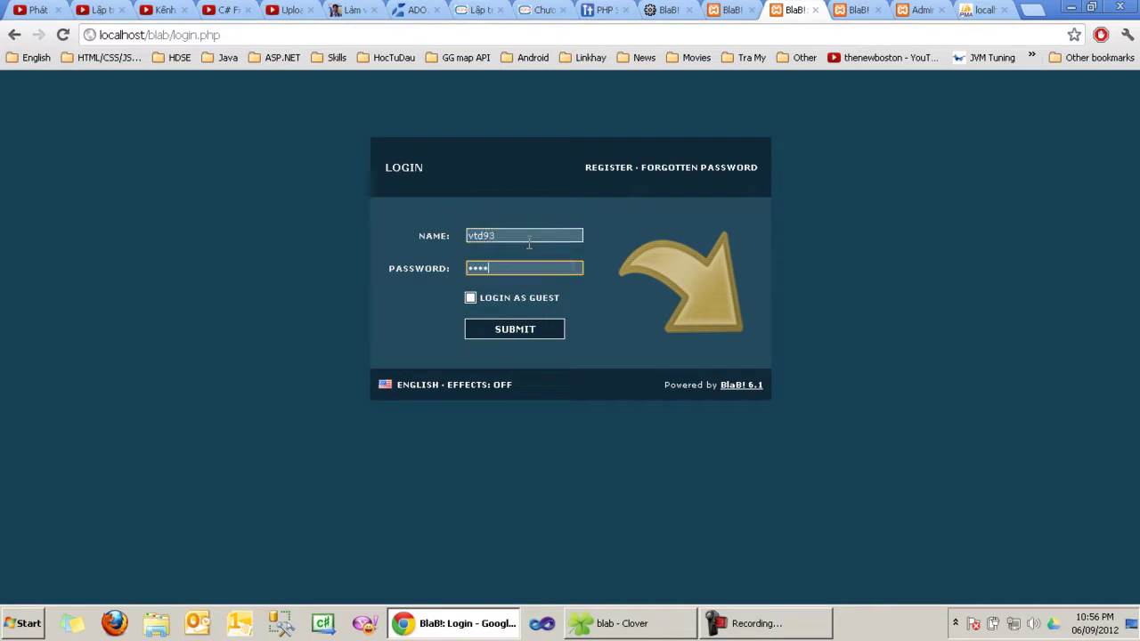
left_click(533, 330)
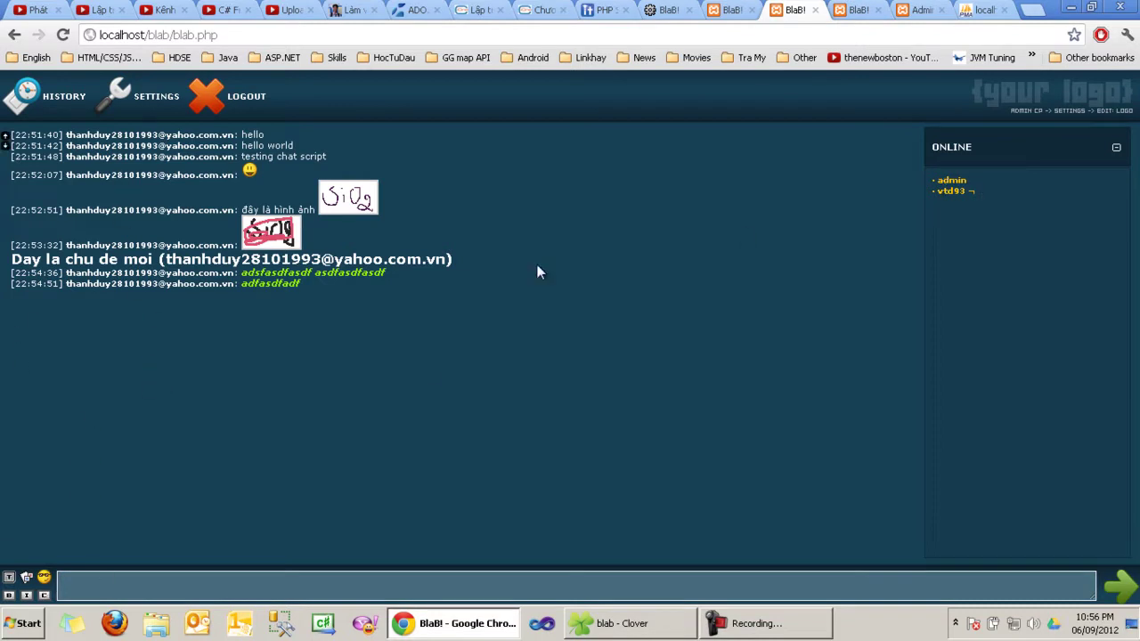
left_click(835, 9)
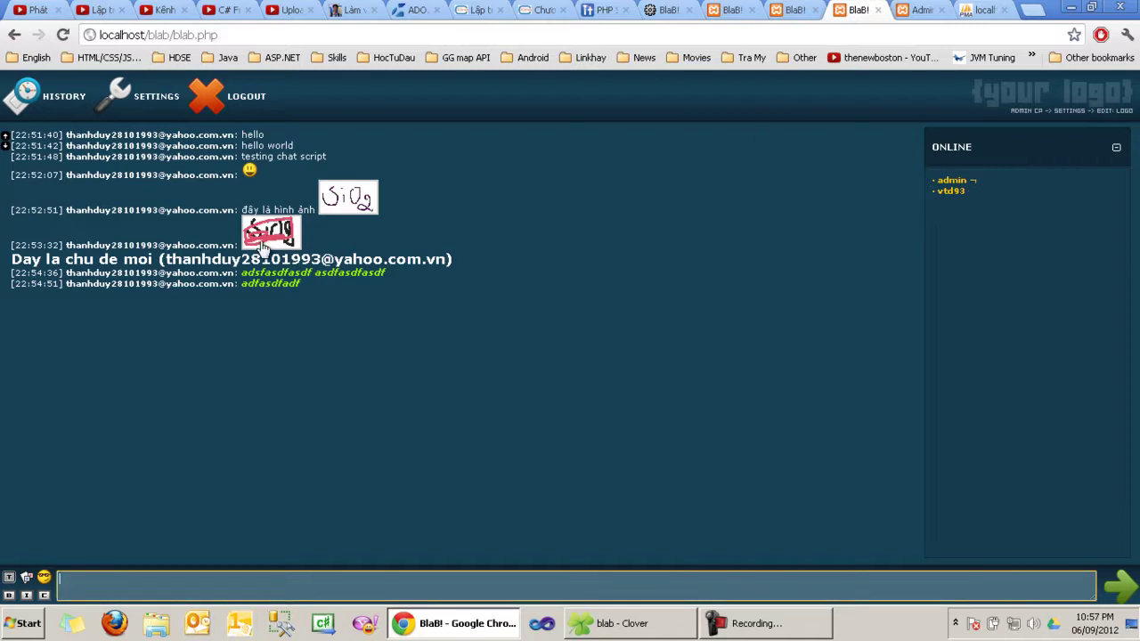
type("asdf")
key("Return")
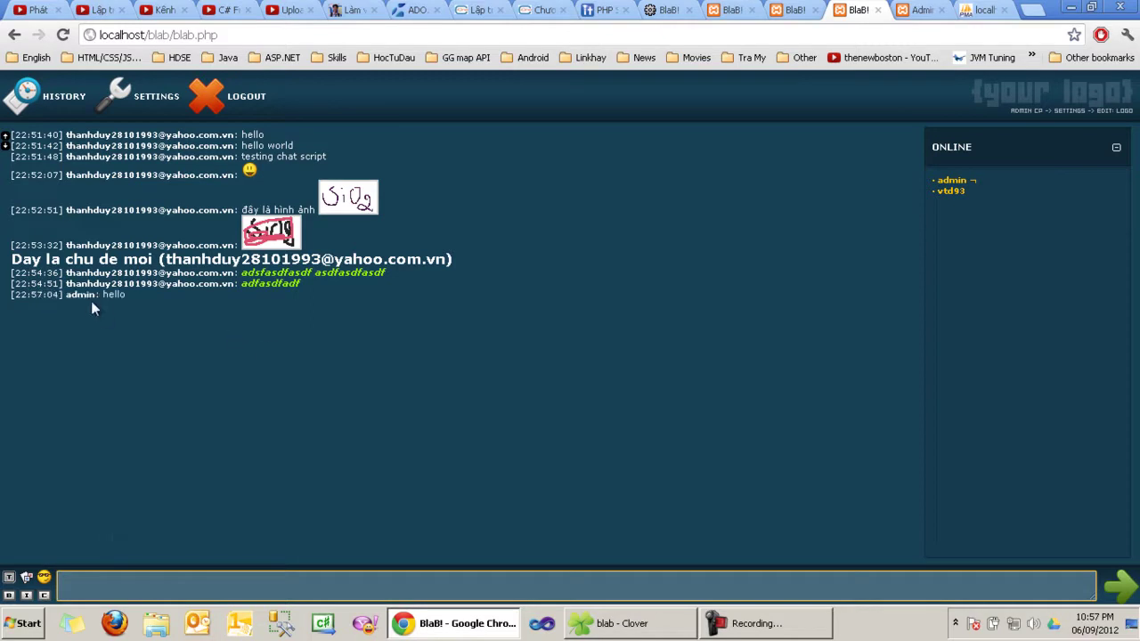
left_click(79, 296)
left_click_drag(59, 579, 169, 574)
left_click(170, 575)
type("hello")
key("Return")
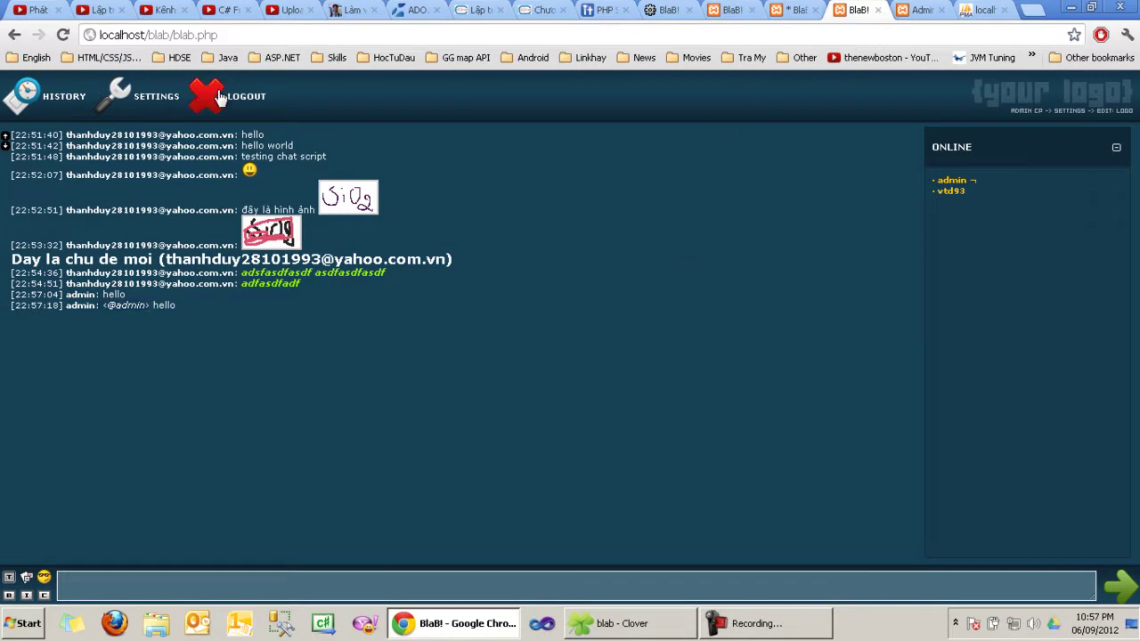
Step: Close the chat tab, turn login-page effects on, and try the forgotten-password name and e-mail fields
left_click(803, 10)
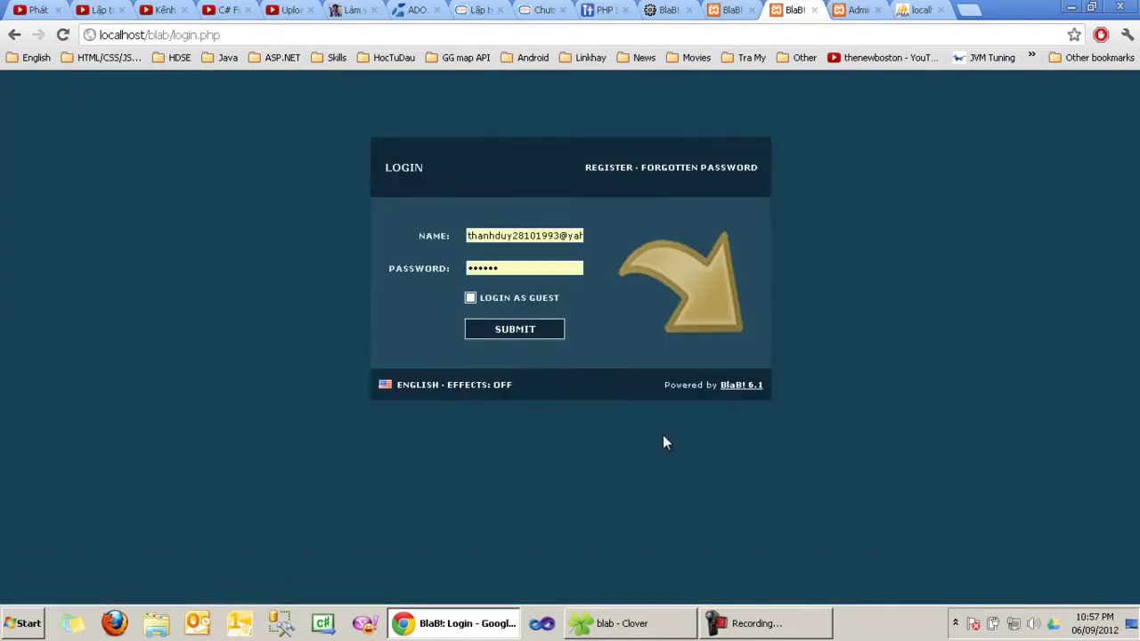
left_click(499, 387)
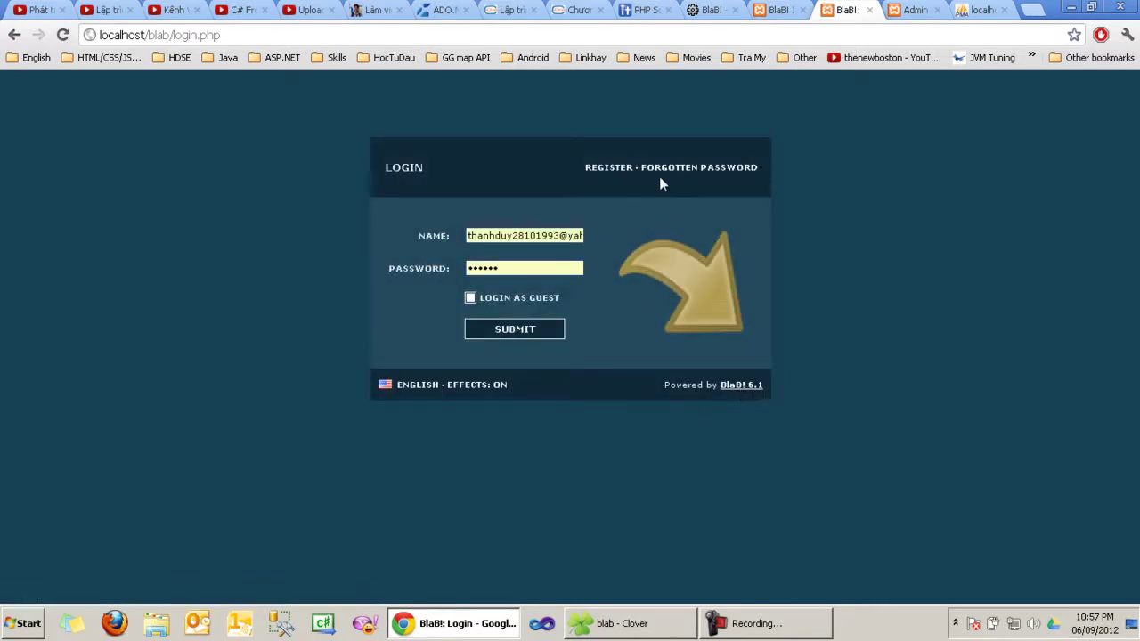
left_click(702, 172)
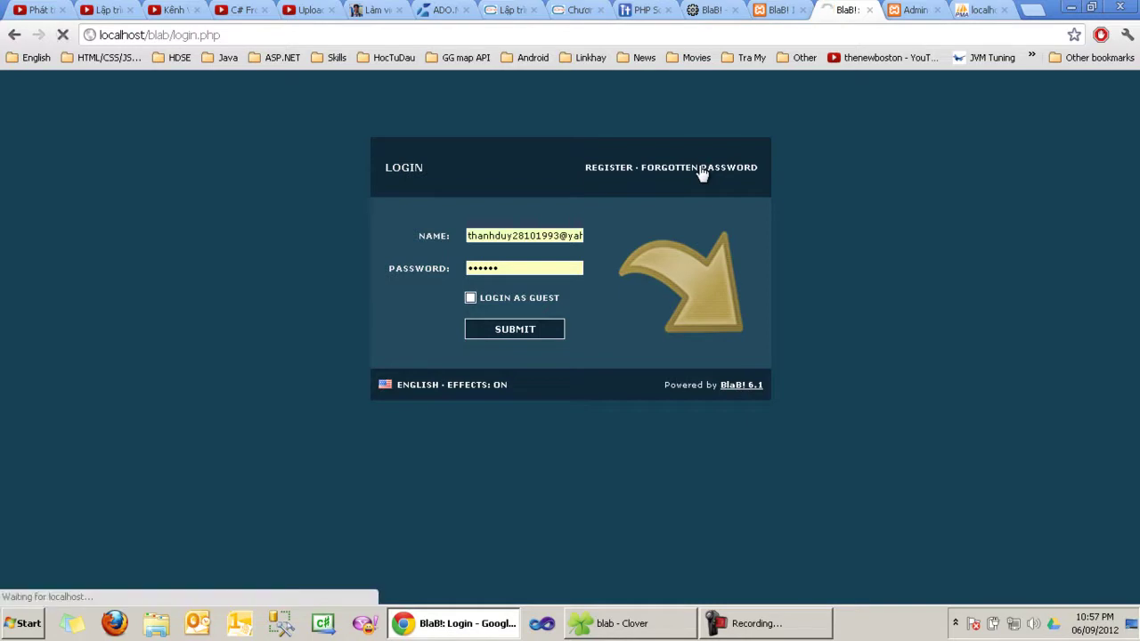
left_click(508, 236)
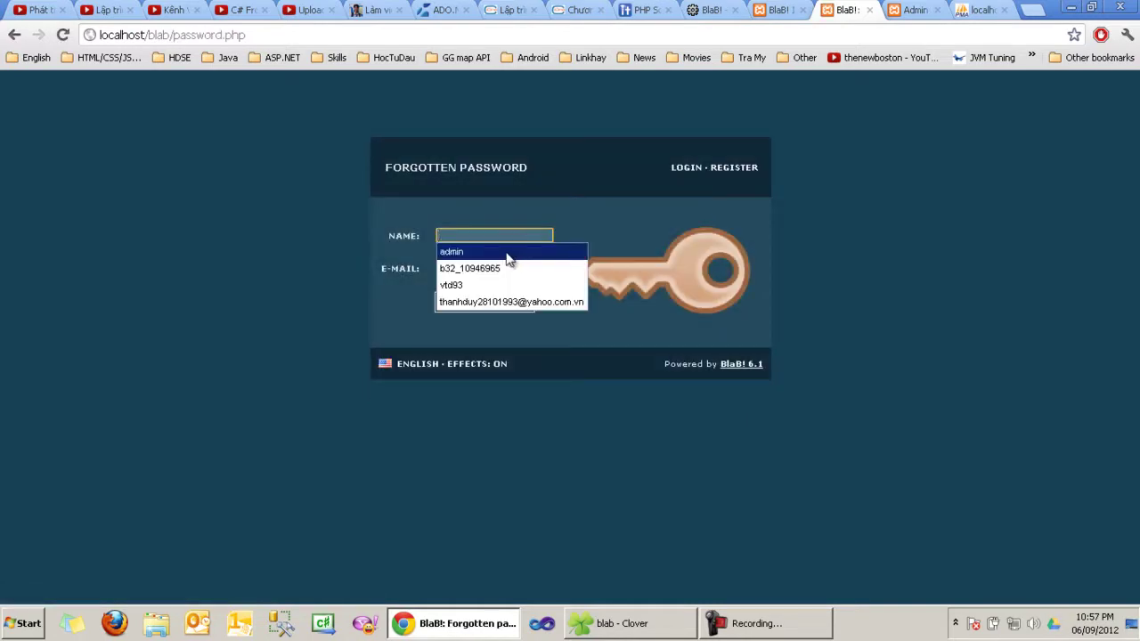
left_click(487, 269)
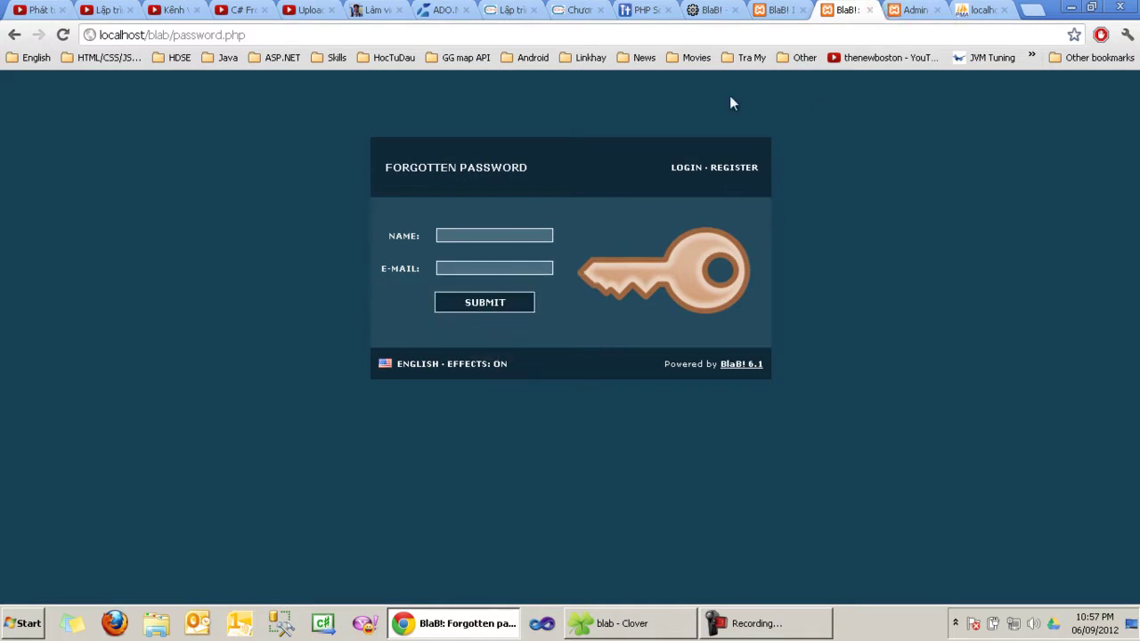
Step: Close the install-completed tab and reload the Admin CP overview statistics
left_click(778, 11)
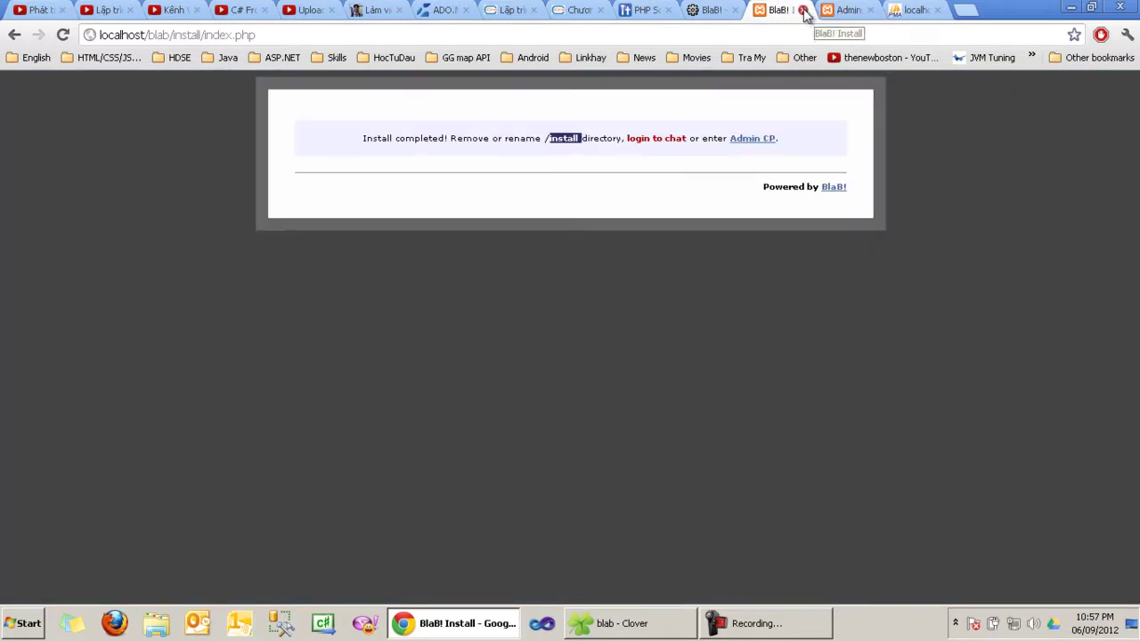
left_click(802, 10)
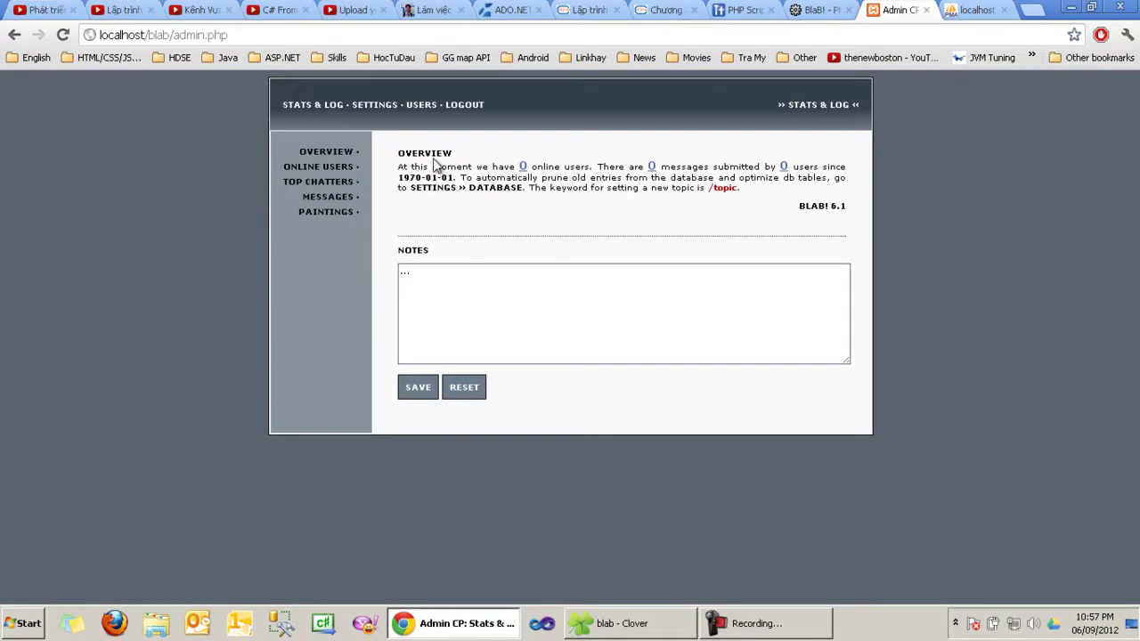
double_click(547, 167)
double_click(579, 166)
double_click(691, 167)
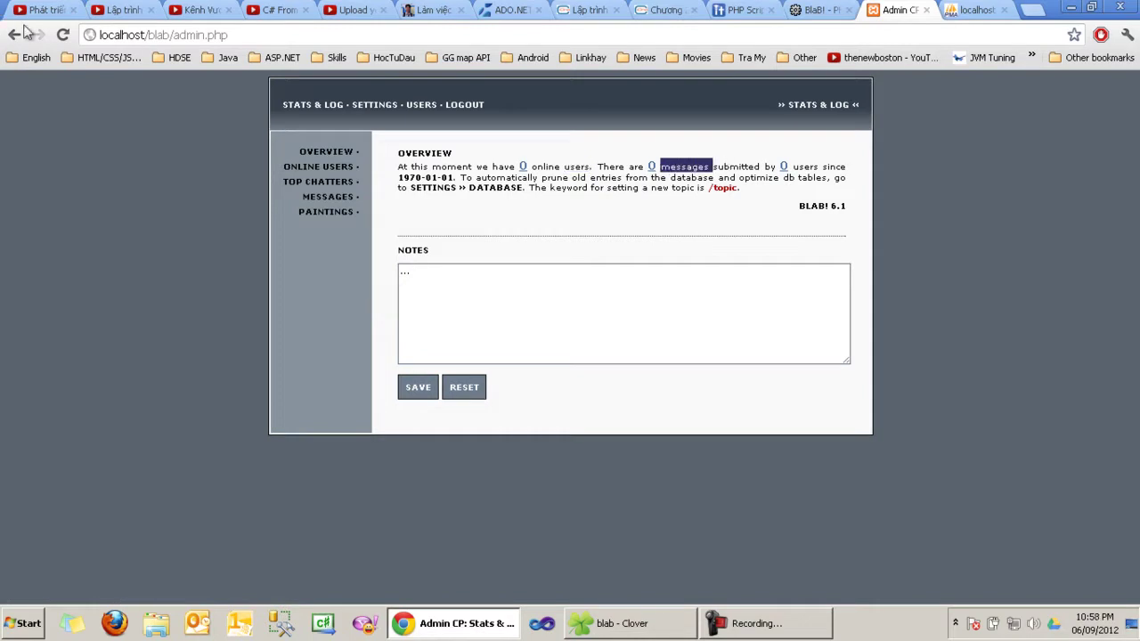
left_click(62, 35)
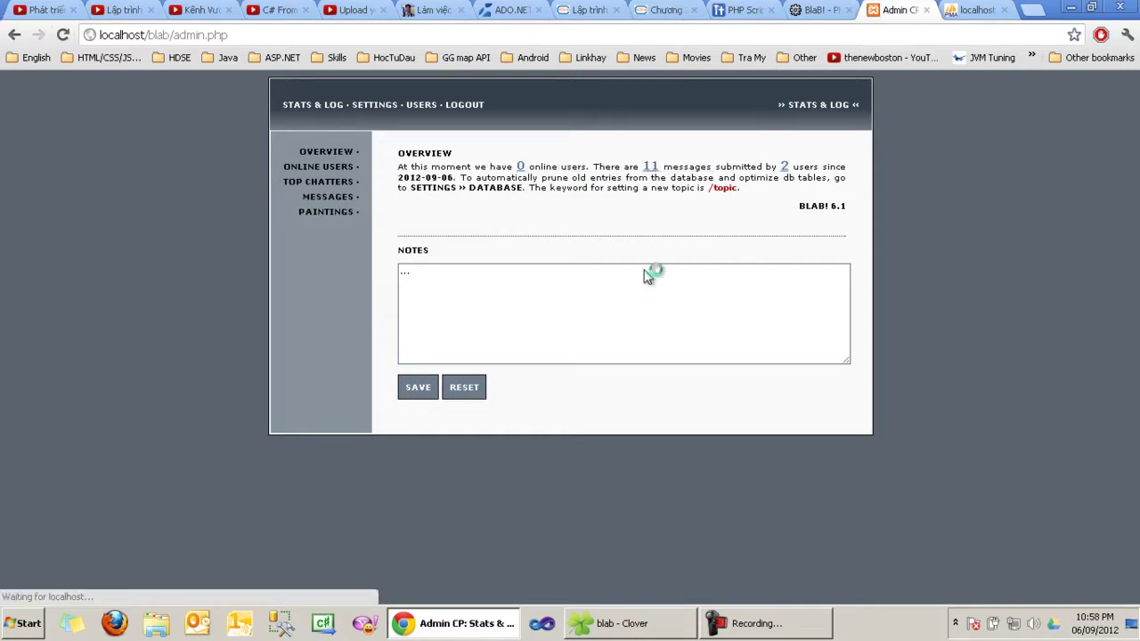
triple_click(499, 174)
left_click(581, 174)
Step: Save the admin note 'HOM NAY CO BONG DA', then replace it with 'KHONG DUOC NOI BAY' and save
left_click(513, 295)
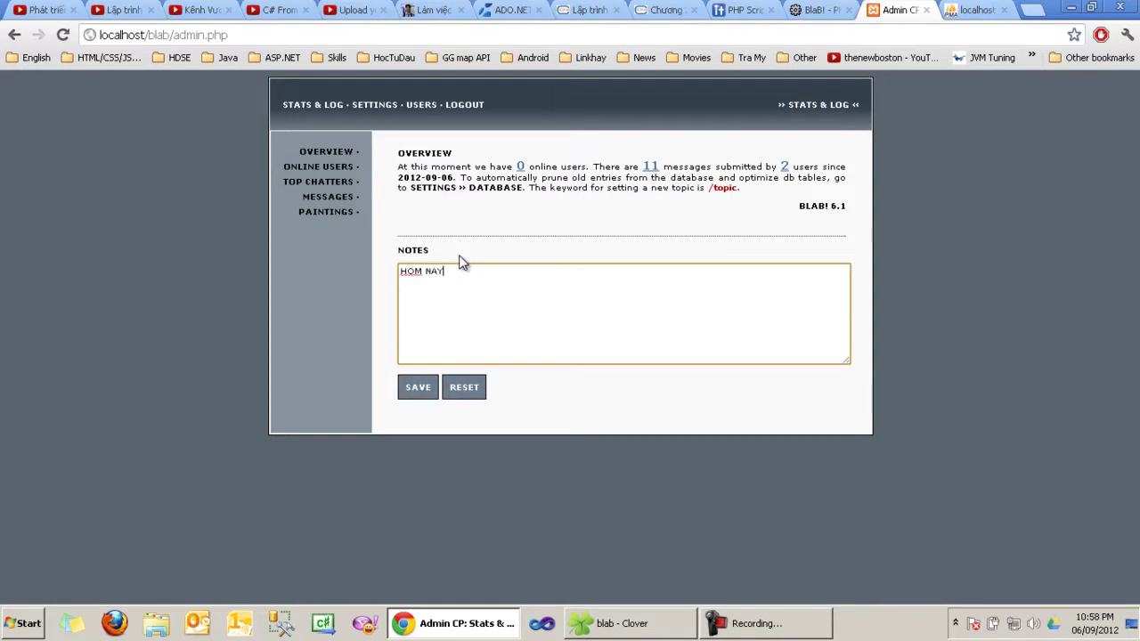
type("HOM NAY CO BONG DA")
left_click(423, 387)
left_click(424, 387)
type("KHONG DUOC")
left_click(431, 393)
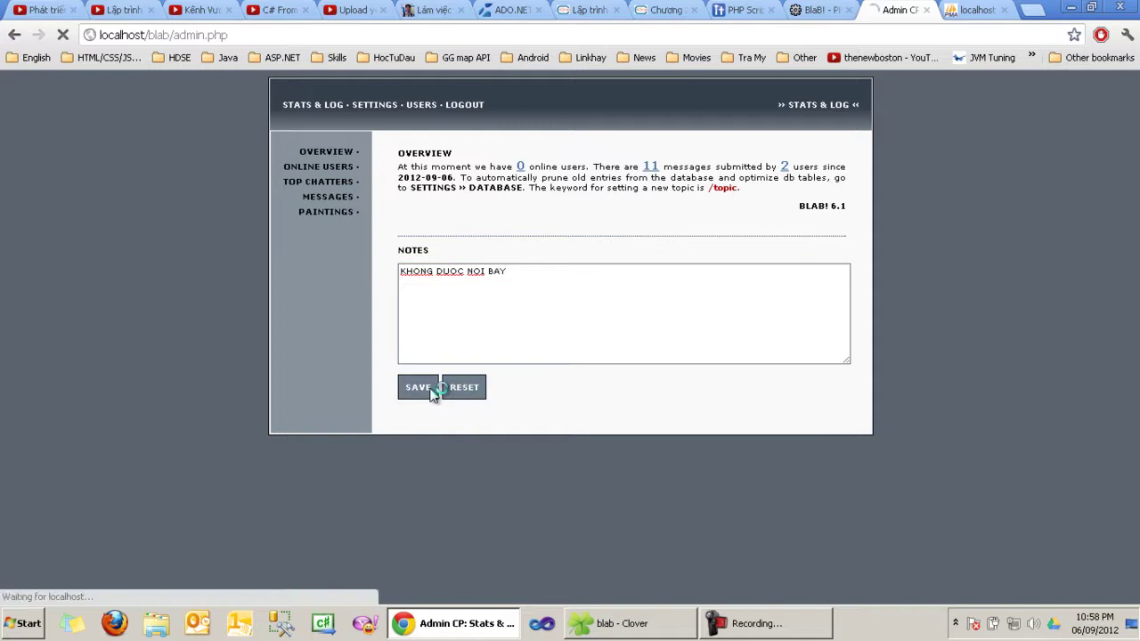
Step: Check the Admin CP online users list, then view the Top Chatters ranking
left_click(321, 168)
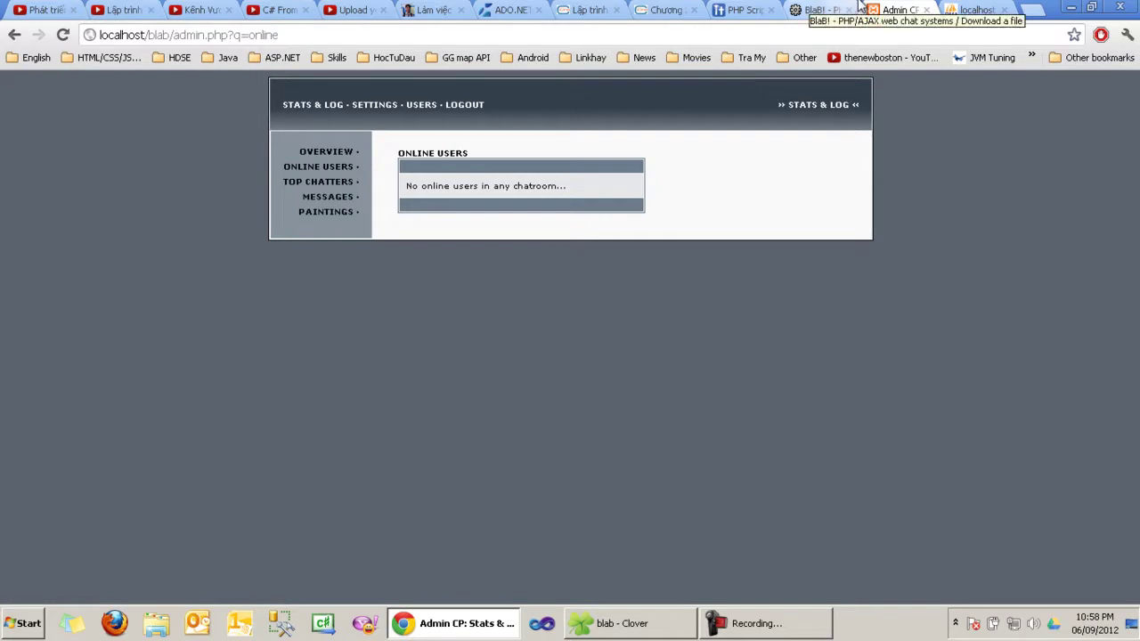
left_click(315, 182)
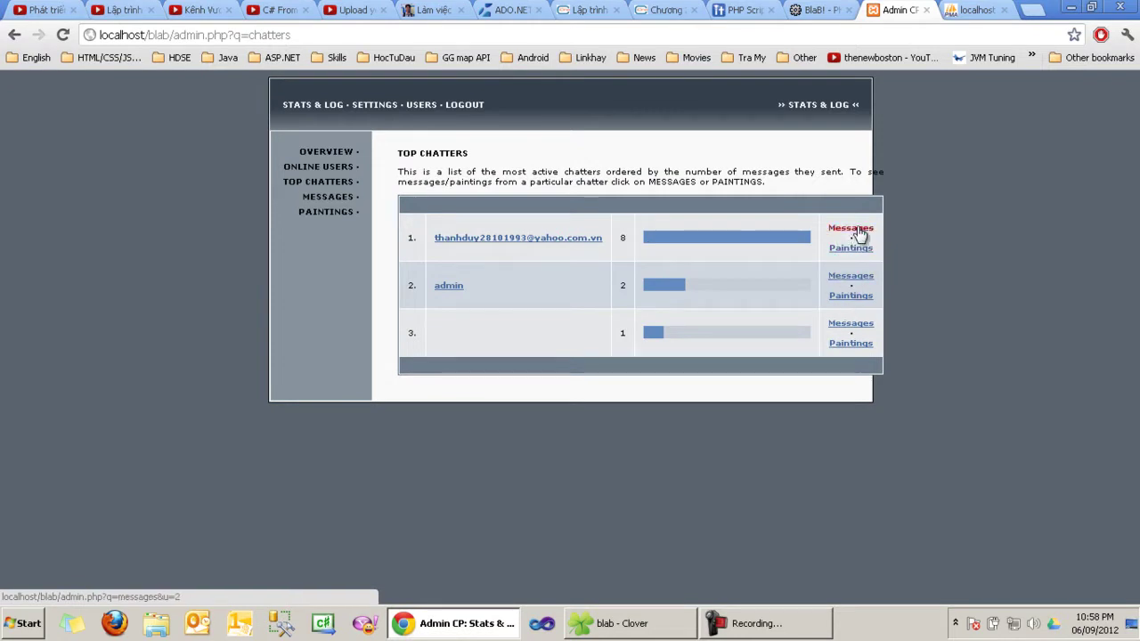
left_click(352, 199)
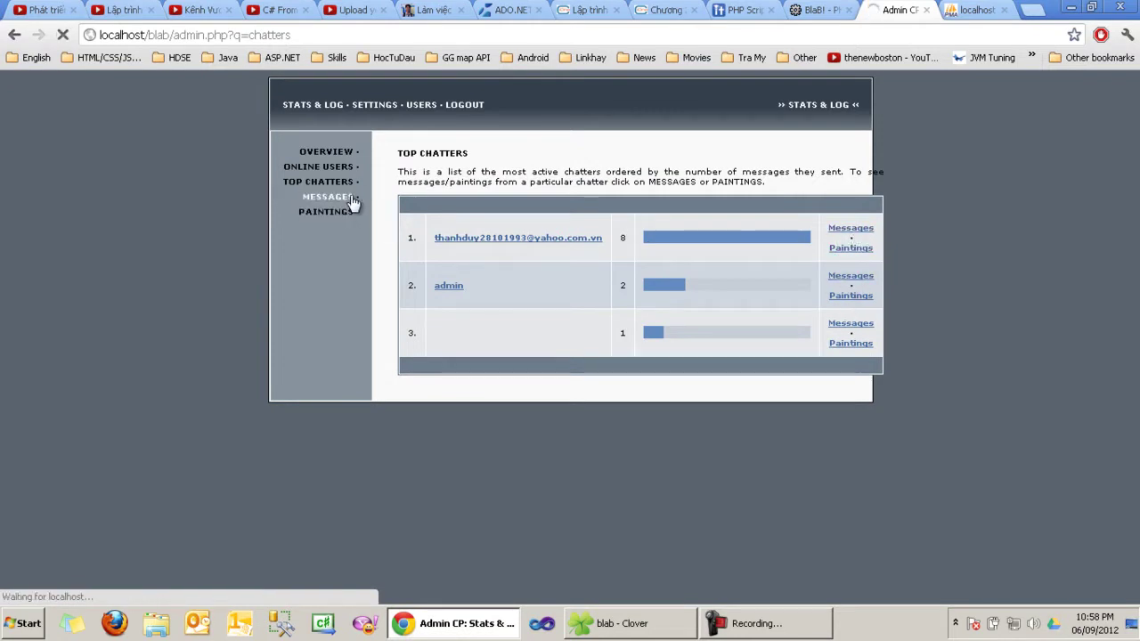
Step: Try Select all and Select none in the message log, then delete one ticked message
scroll(628, 284, "down", 4)
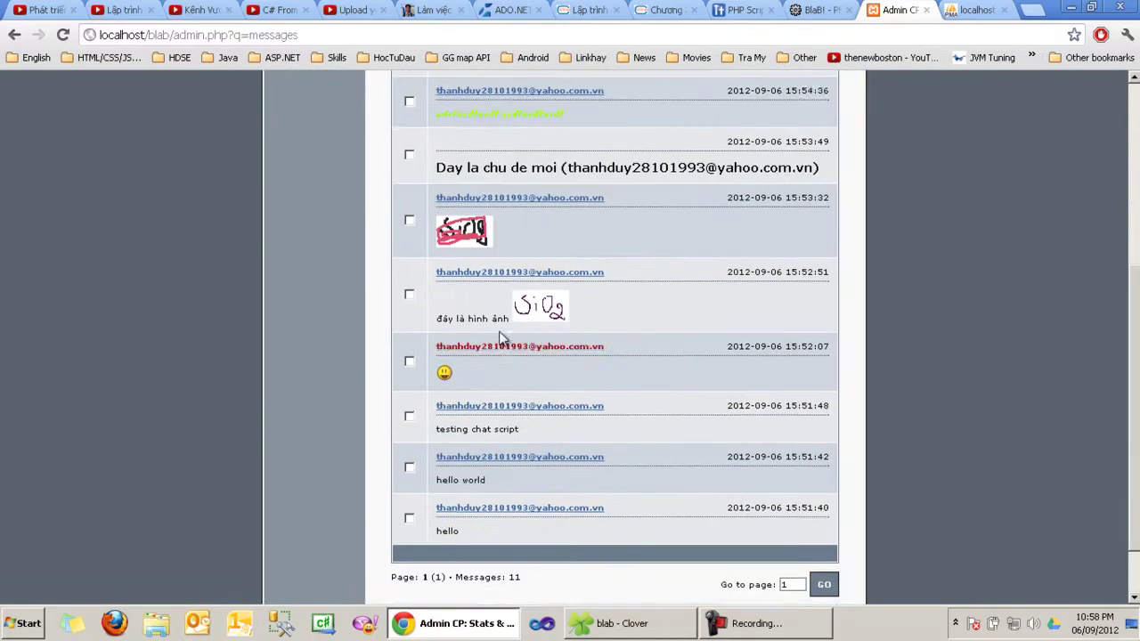
scroll(507, 359, "down", 2)
scroll(464, 440, "up", 5)
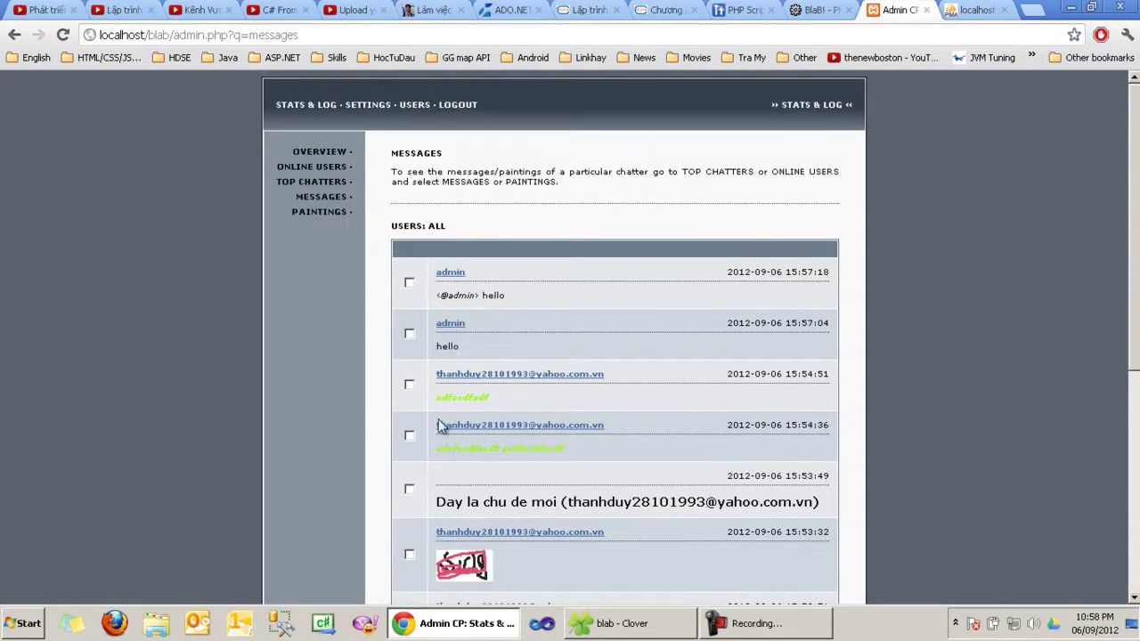
scroll(520, 379, "down", 5)
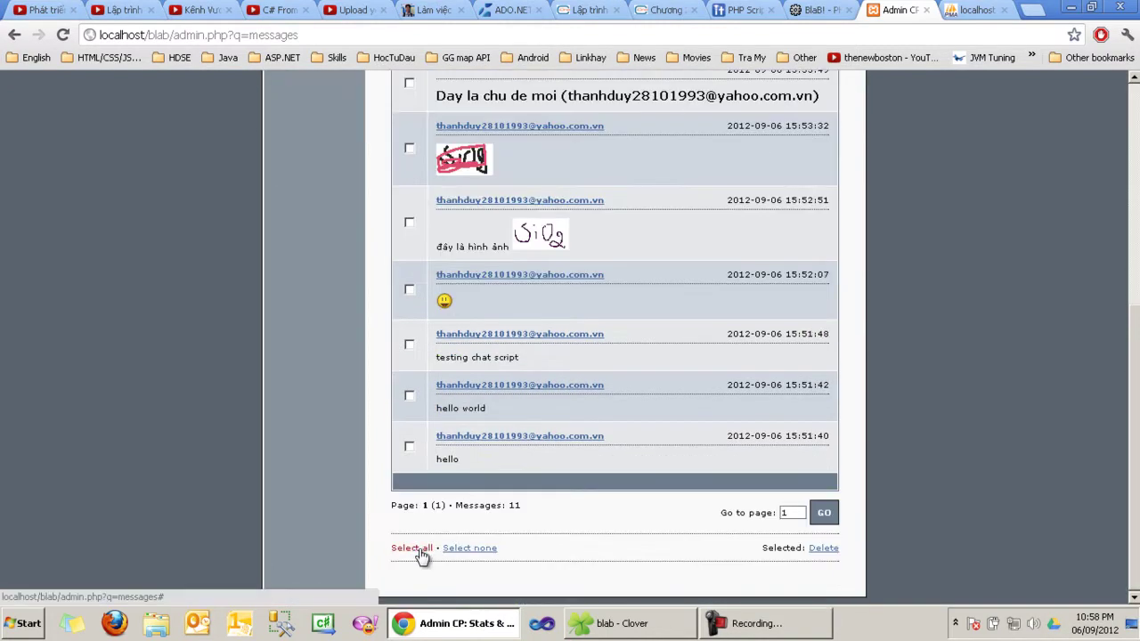
left_click(419, 550)
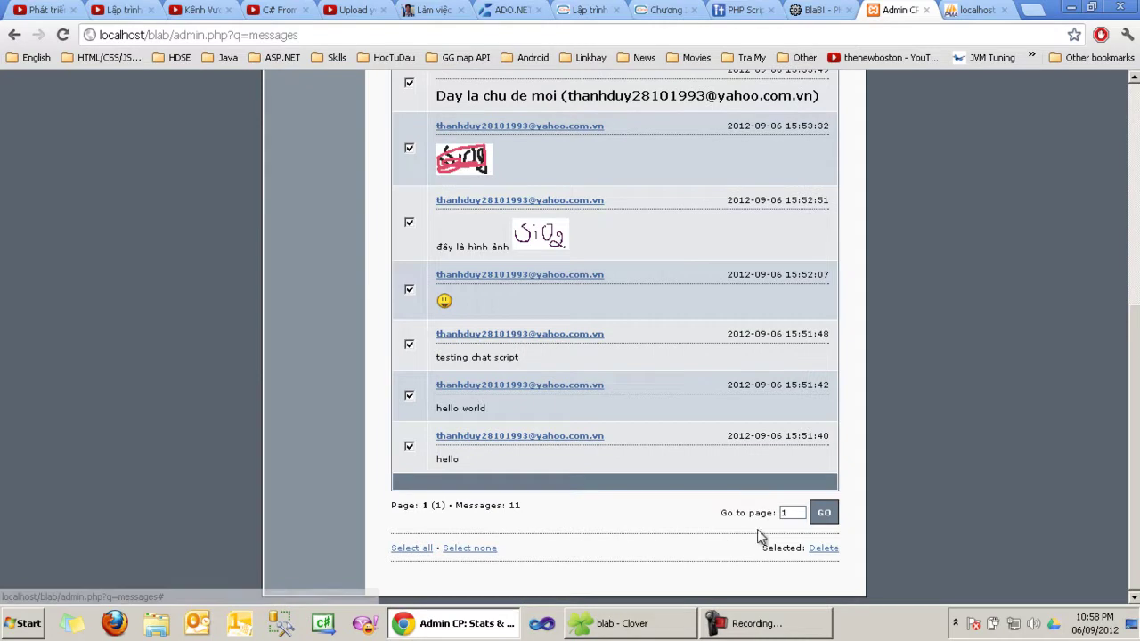
left_click(468, 550)
scroll(437, 424, "down", 5)
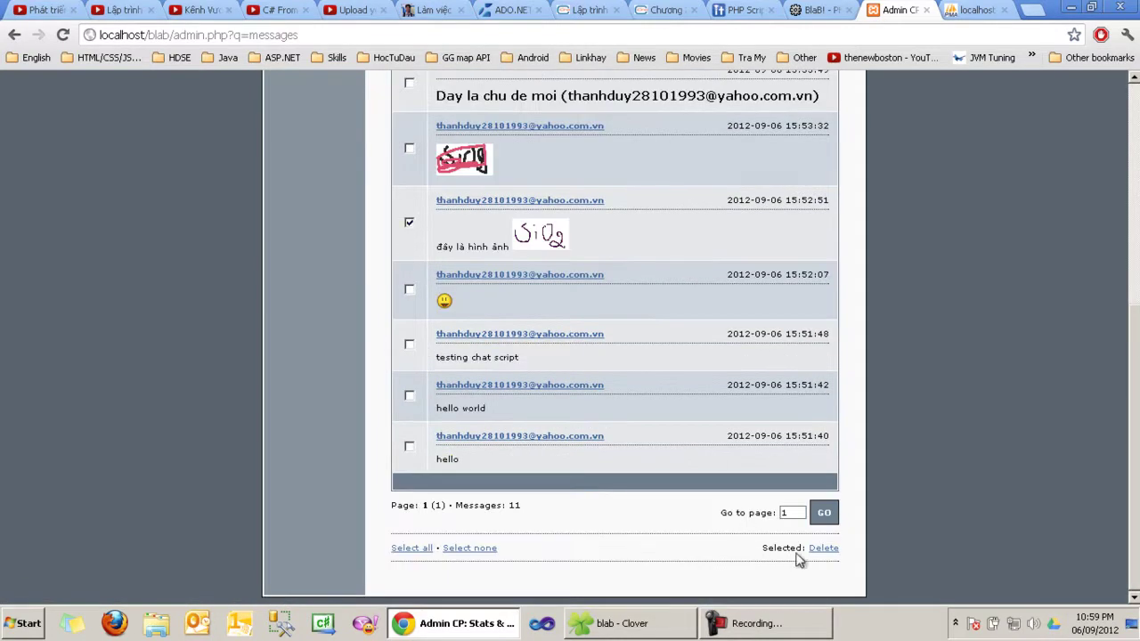
left_click(818, 550)
left_click(597, 329)
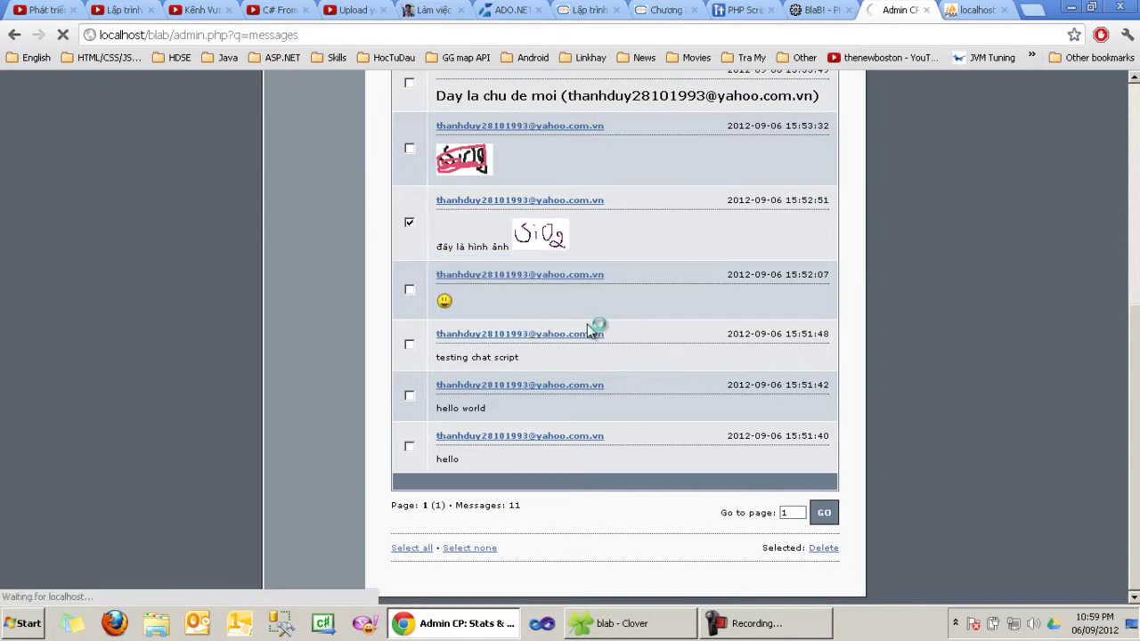
Step: Delete the 15:53:32 drawing message, then select and delete all remaining messages
scroll(587, 323, "down", 3)
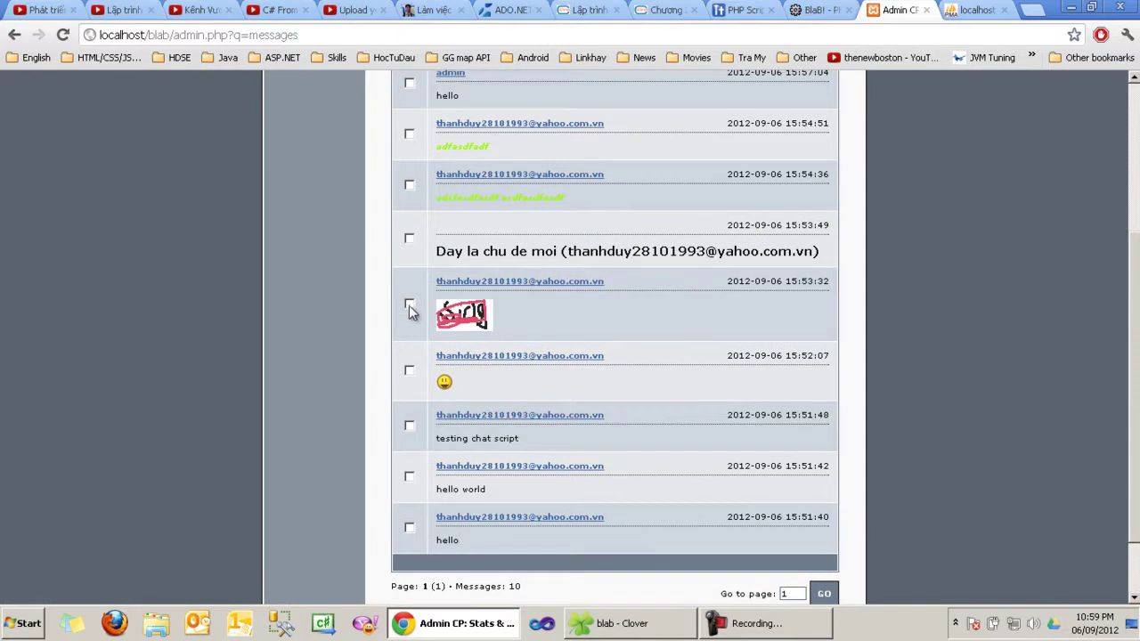
left_click(408, 304)
scroll(572, 361, "down", 1)
left_click(819, 550)
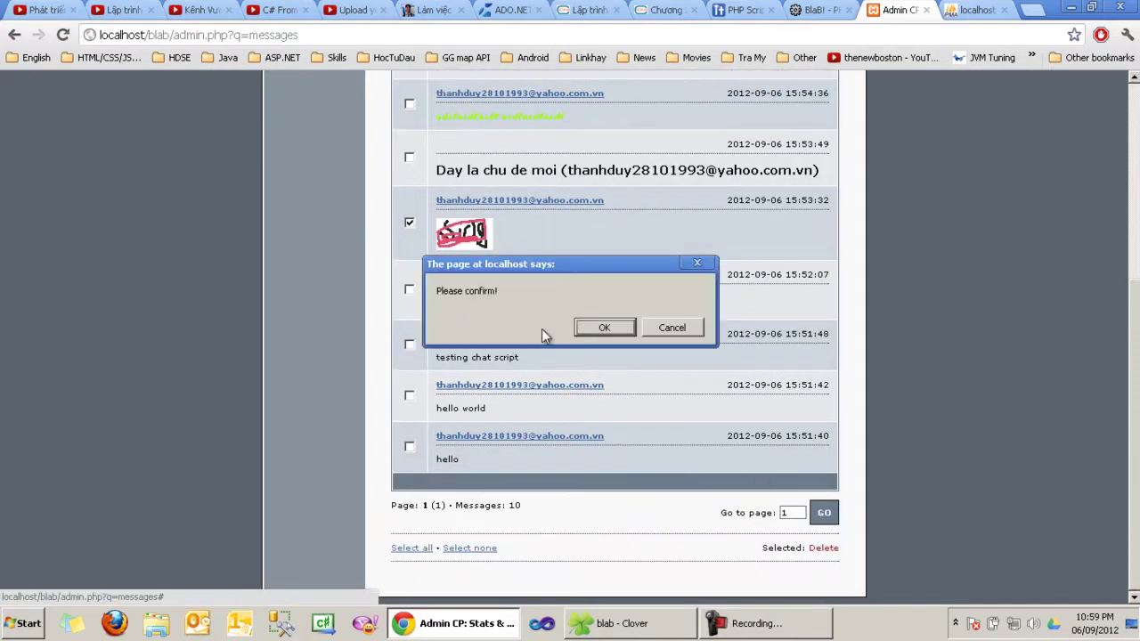
left_click(577, 327)
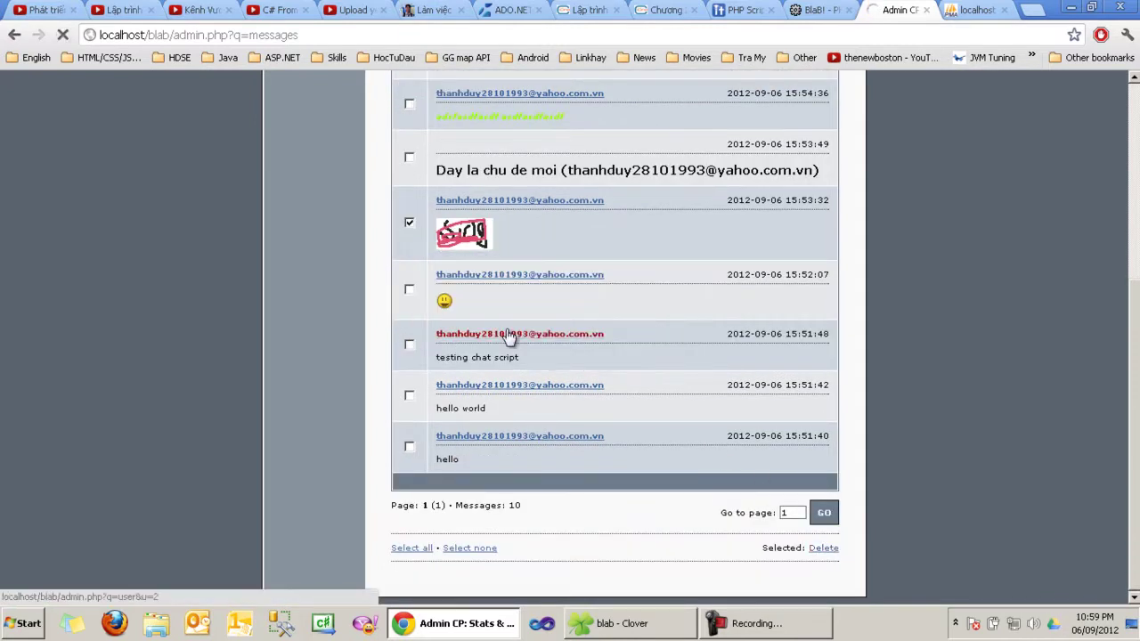
scroll(506, 329, "down", 3)
left_click(412, 548)
left_click(814, 549)
left_click(590, 326)
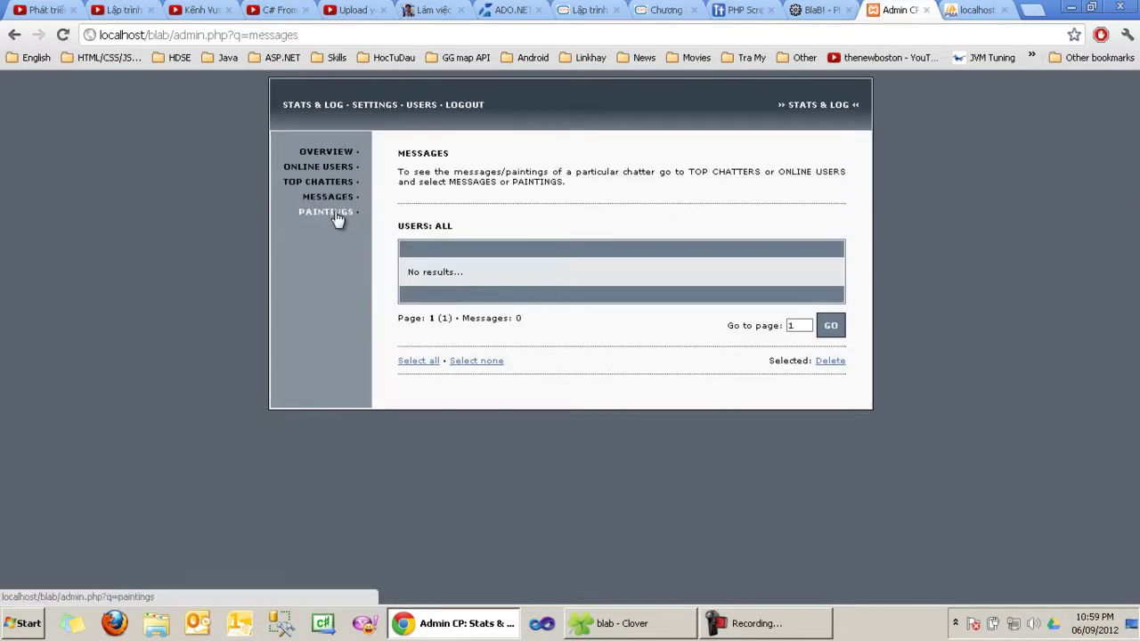
Step: Delete both paintings from the Paintings list and return to the admin overview
left_click(333, 217)
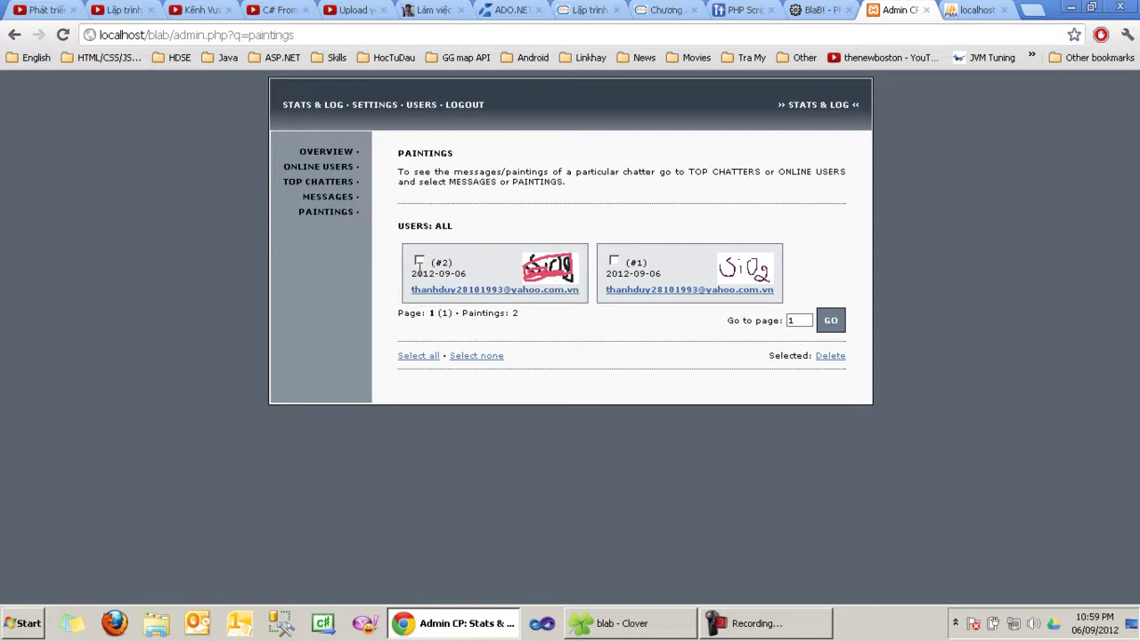
left_click(418, 355)
left_click(831, 355)
left_click(601, 330)
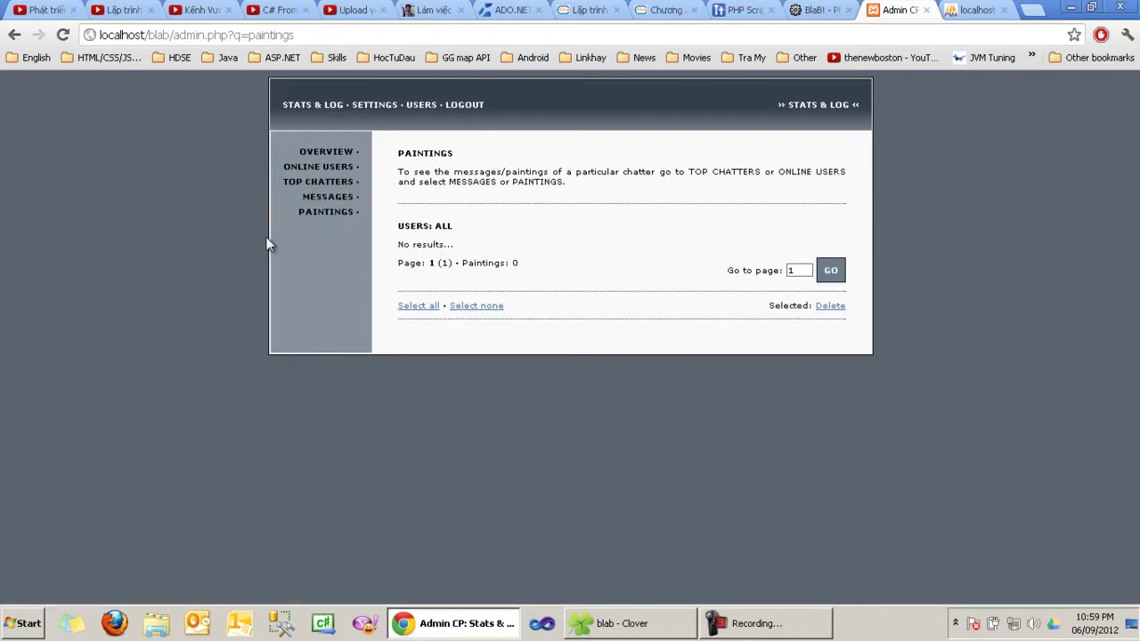
left_click(351, 155)
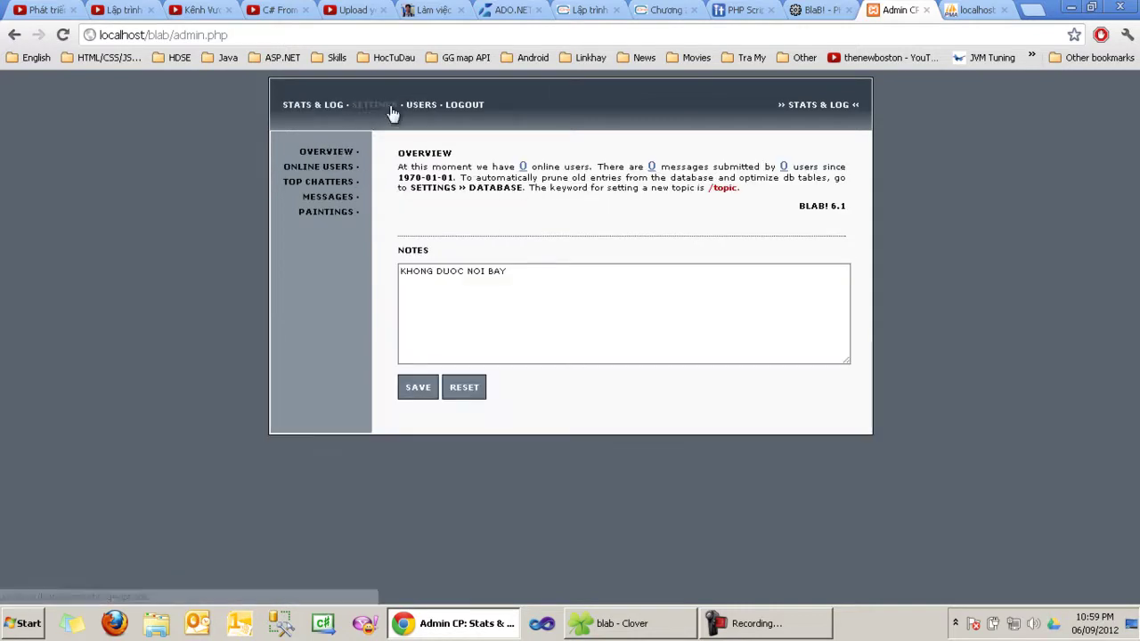
Step: In the Users list, delete the last user and confirm
left_click(421, 107)
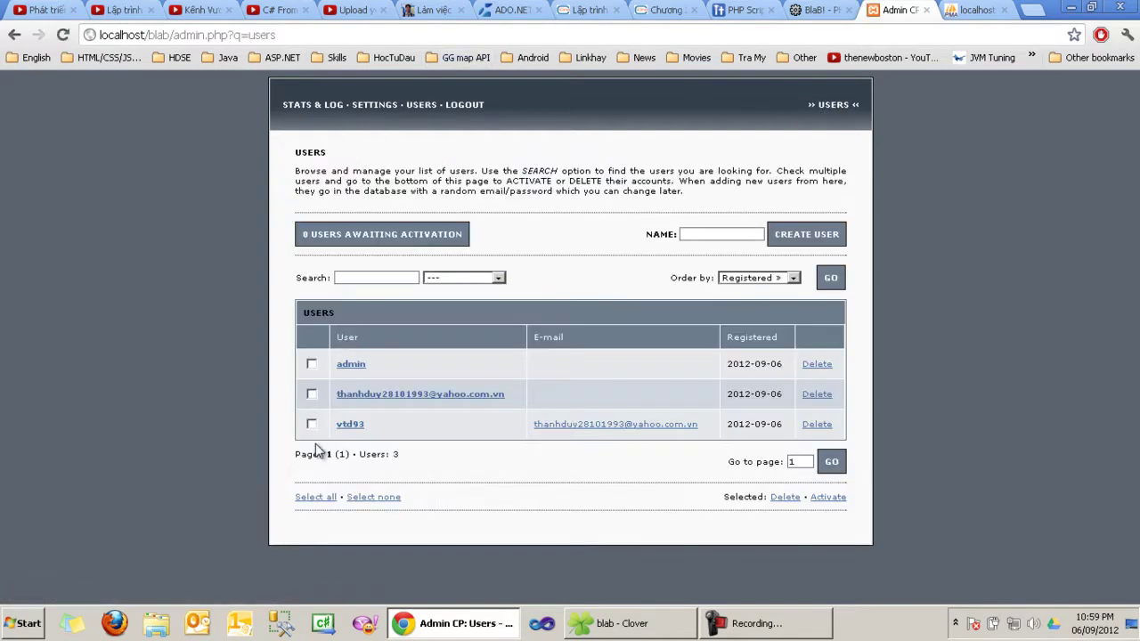
triple_click(319, 313)
double_click(320, 313)
triple_click(326, 313)
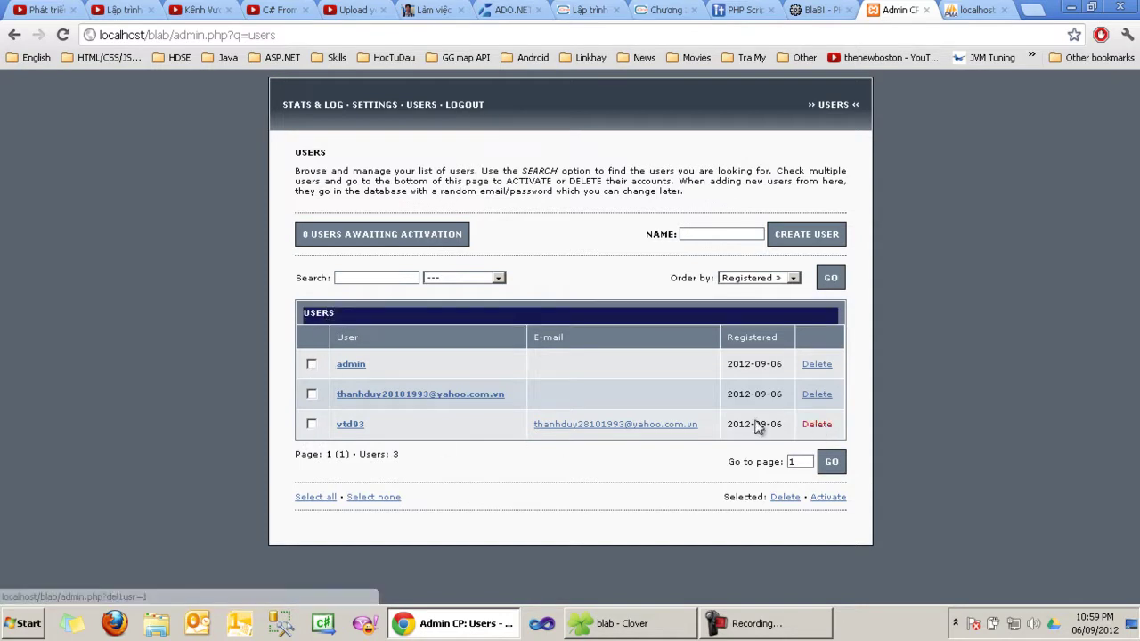
left_click(819, 426)
left_click(623, 329)
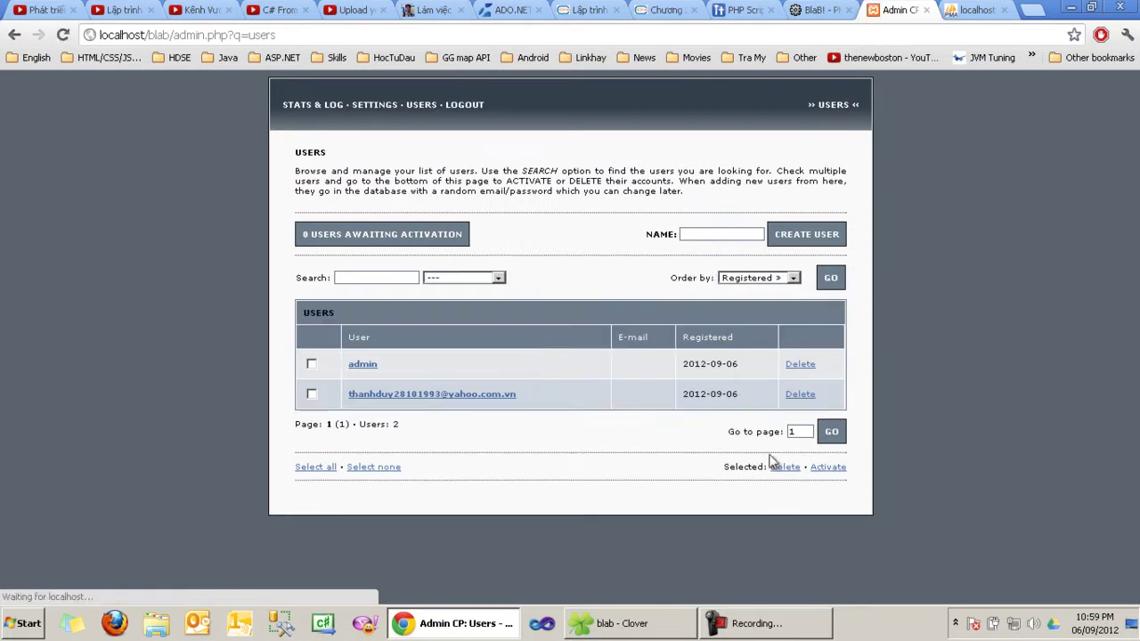
Step: Create a new user named 'abc', check users awaiting activation, and return to the list
left_click(727, 236)
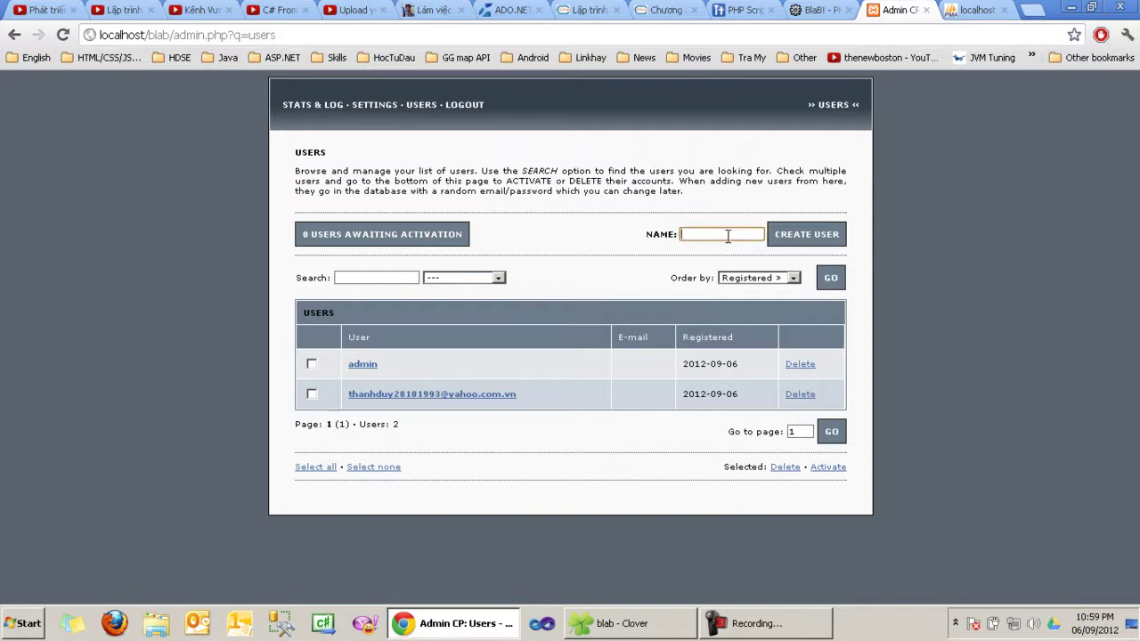
type("abc")
left_click(824, 242)
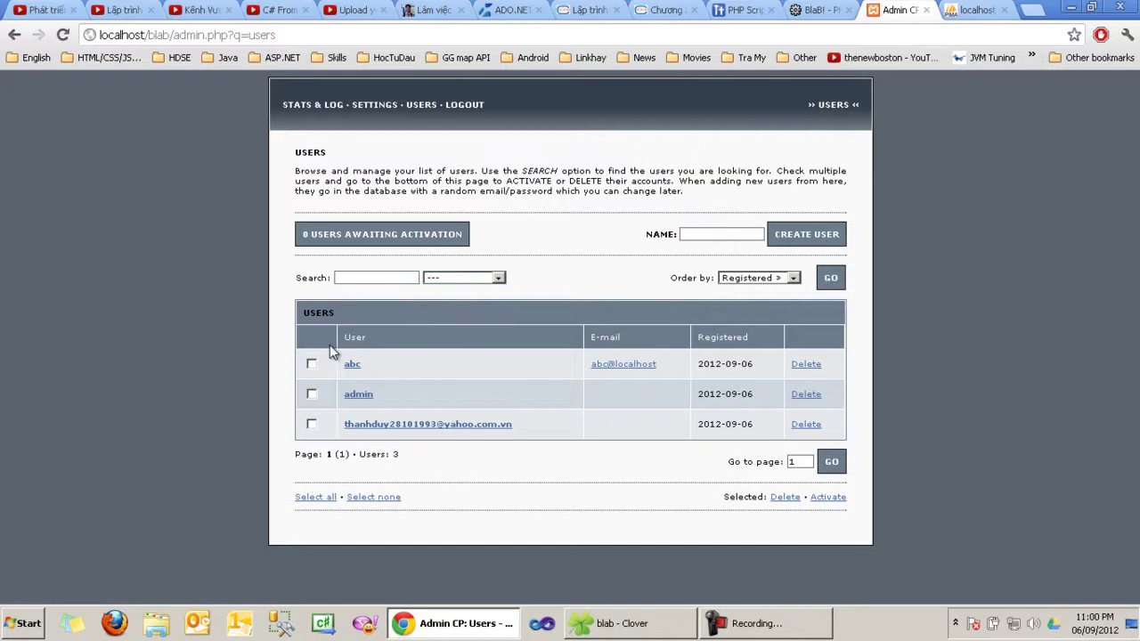
left_click_drag(618, 337, 345, 336)
left_click(622, 368)
left_click(372, 235)
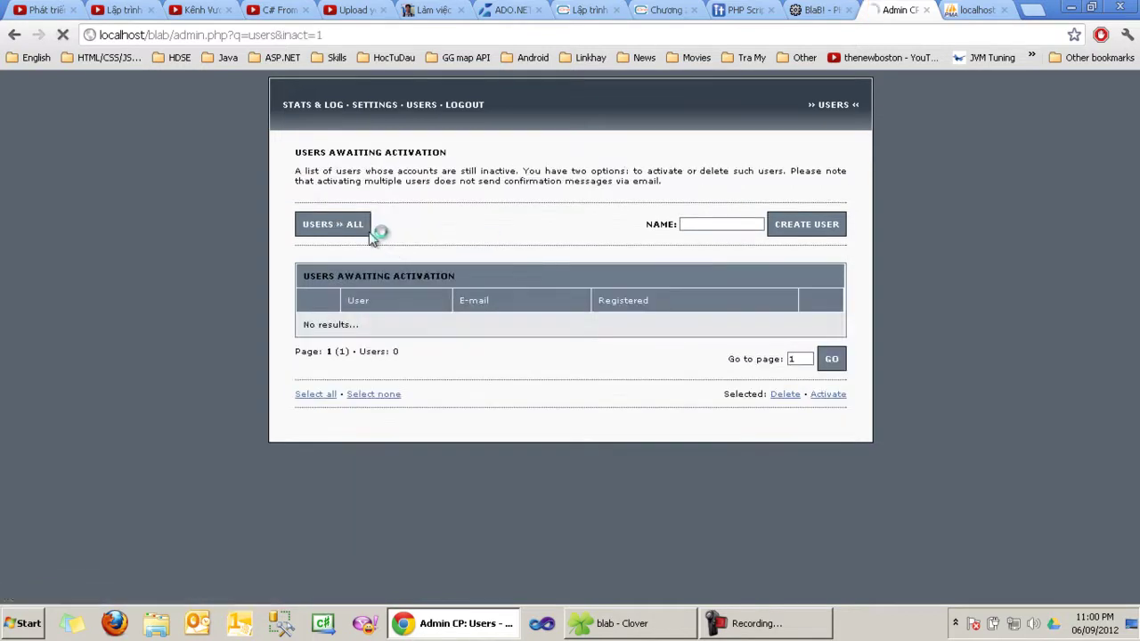
left_click(13, 37)
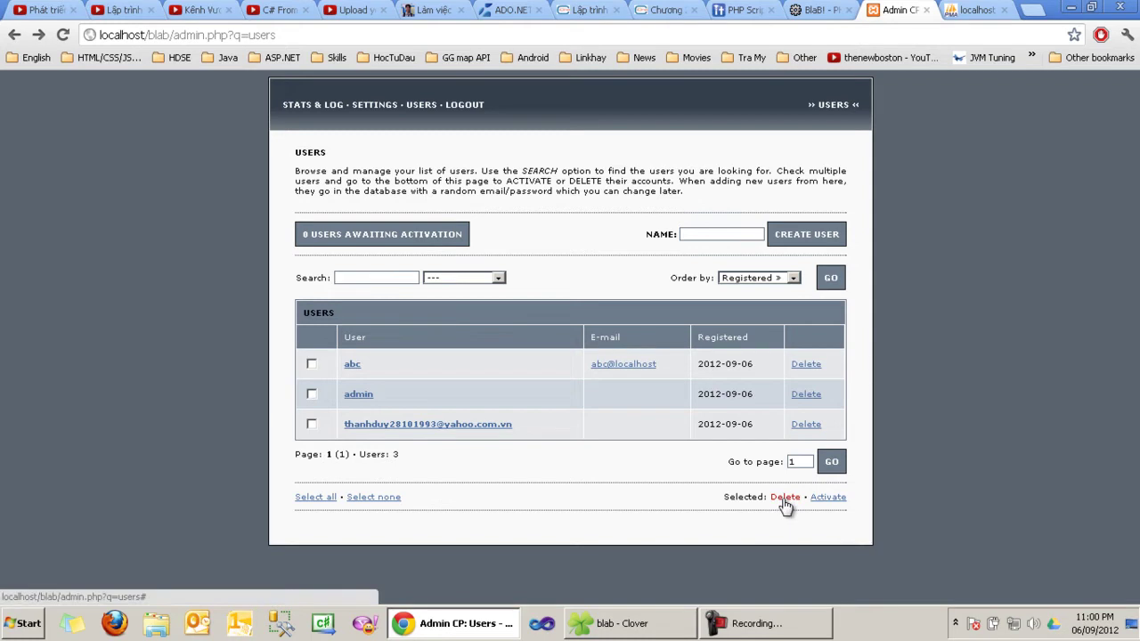
Step: Select all users and keep the list ordered by registration date
left_click(322, 499)
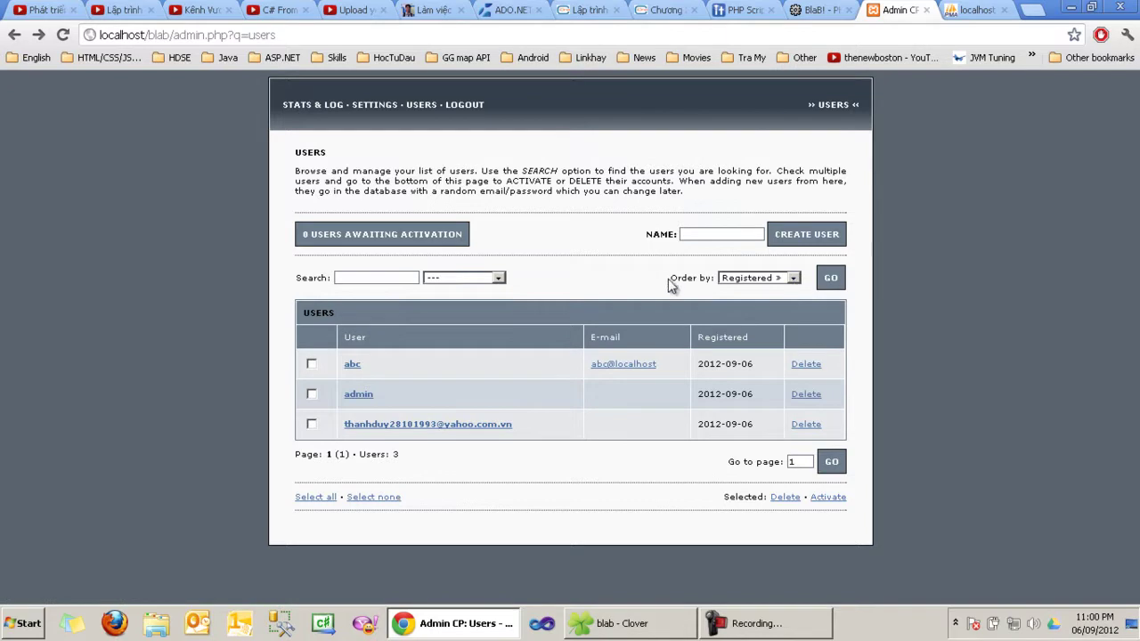
left_click(747, 279)
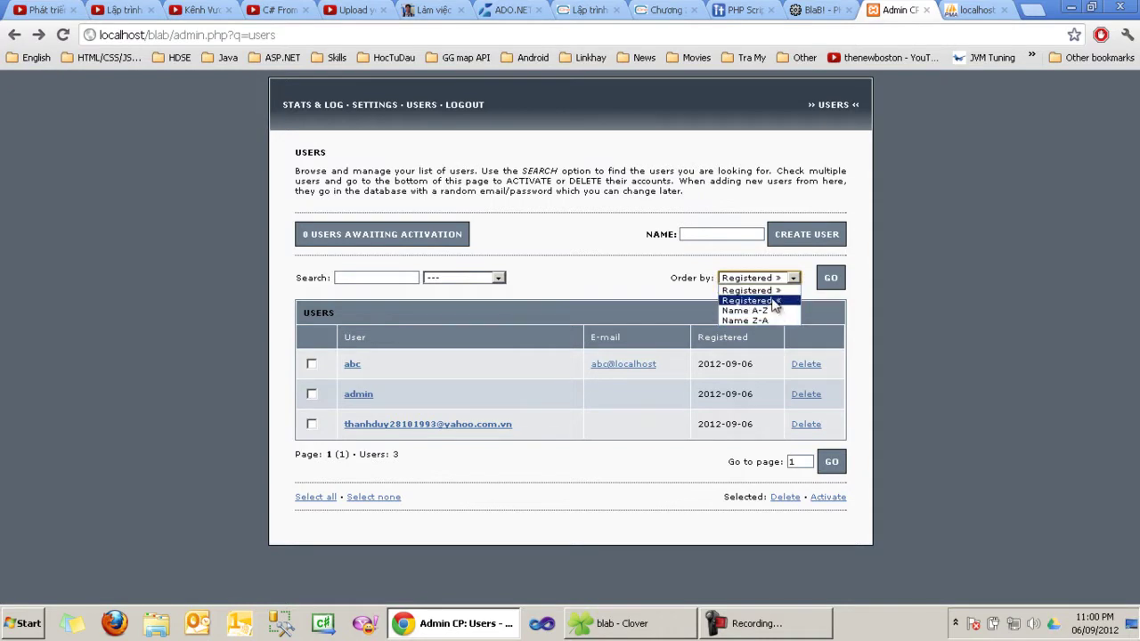
left_click(766, 290)
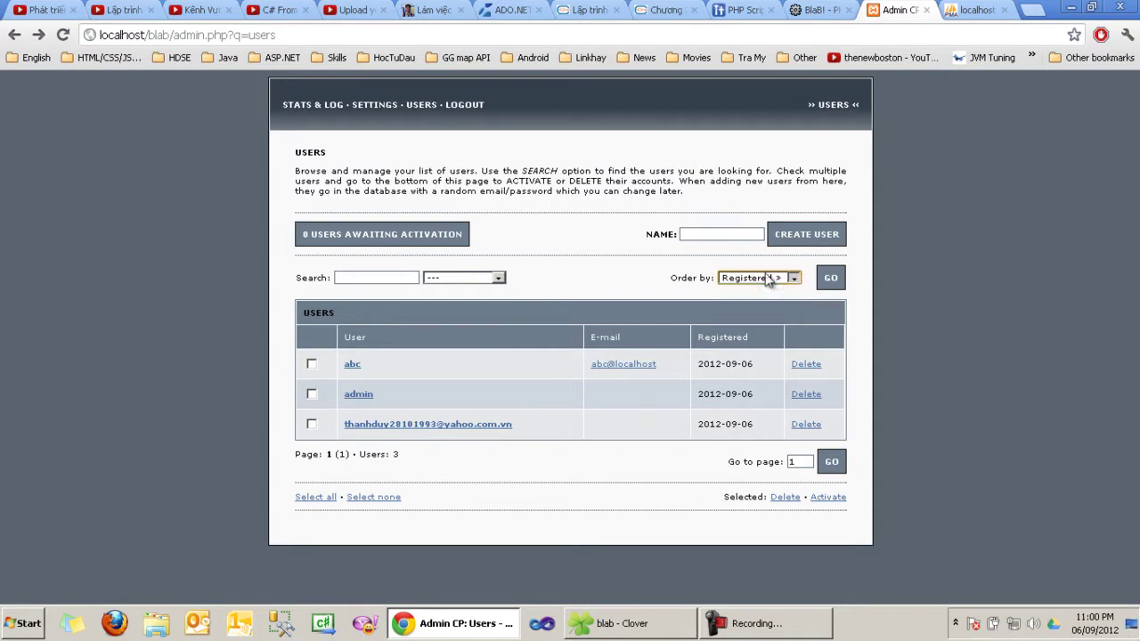
Step: Search the users by Name for 'admin' so only the admin account is listed
left_click(478, 279)
left_click(463, 295)
left_click(461, 287)
left_click(463, 313)
left_click(462, 282)
left_click(385, 284)
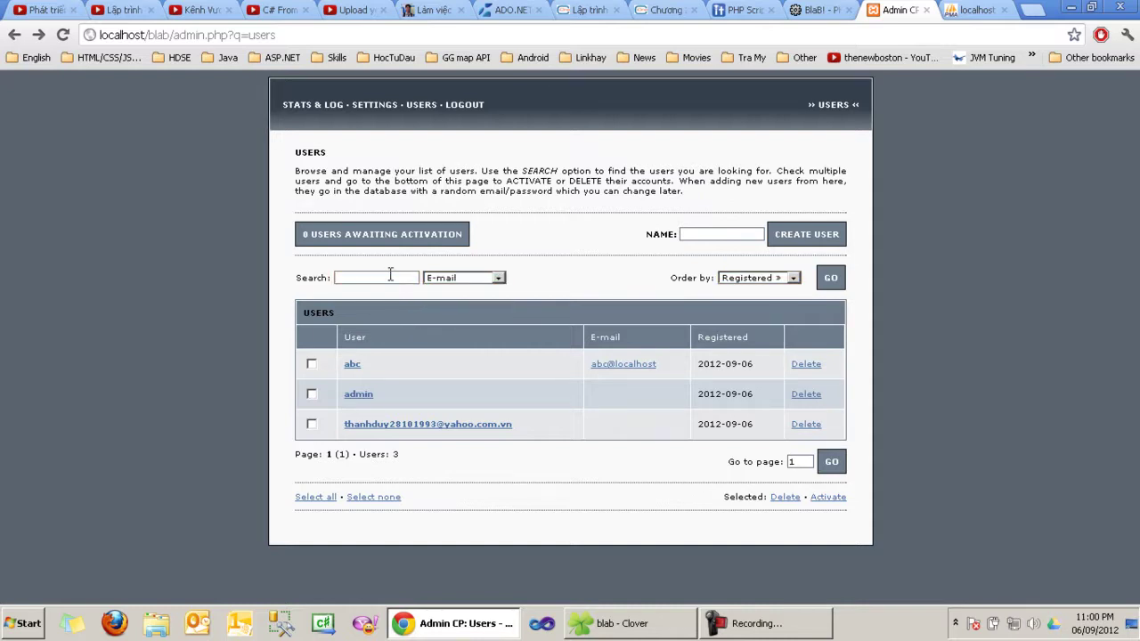
left_click(383, 279)
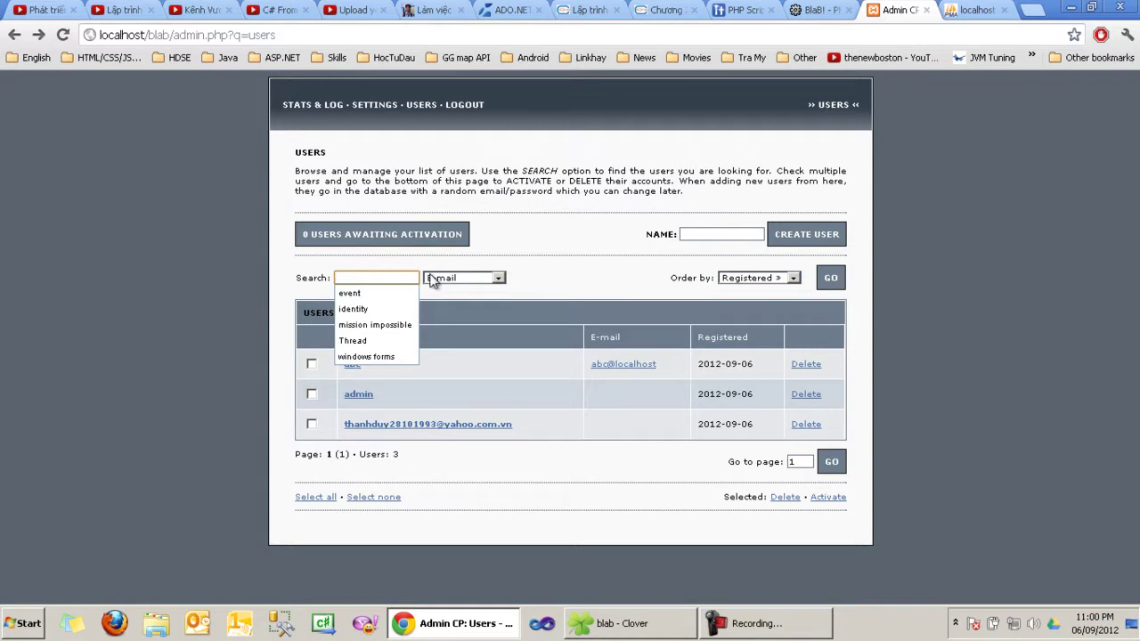
type("AD")
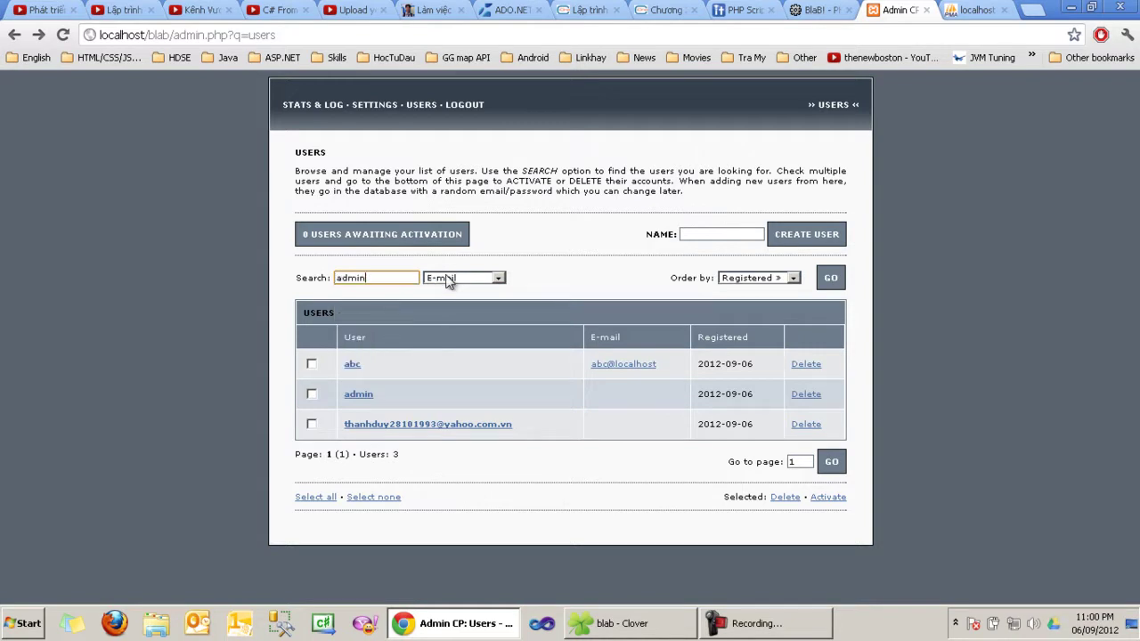
left_click(448, 282)
left_click(455, 297)
left_click(828, 283)
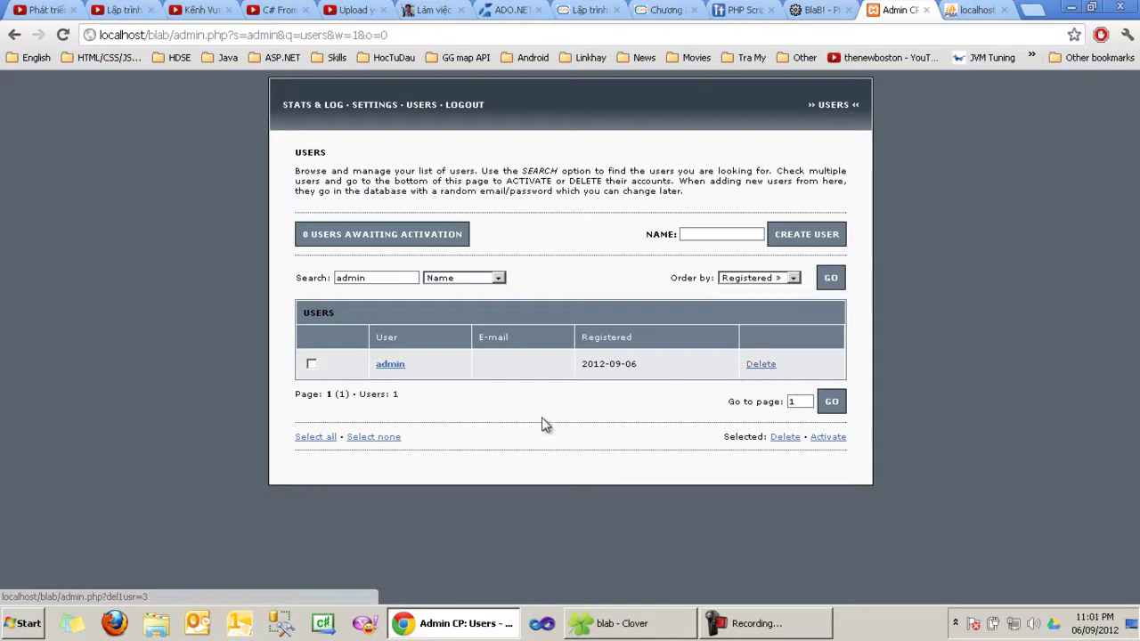
left_click(378, 107)
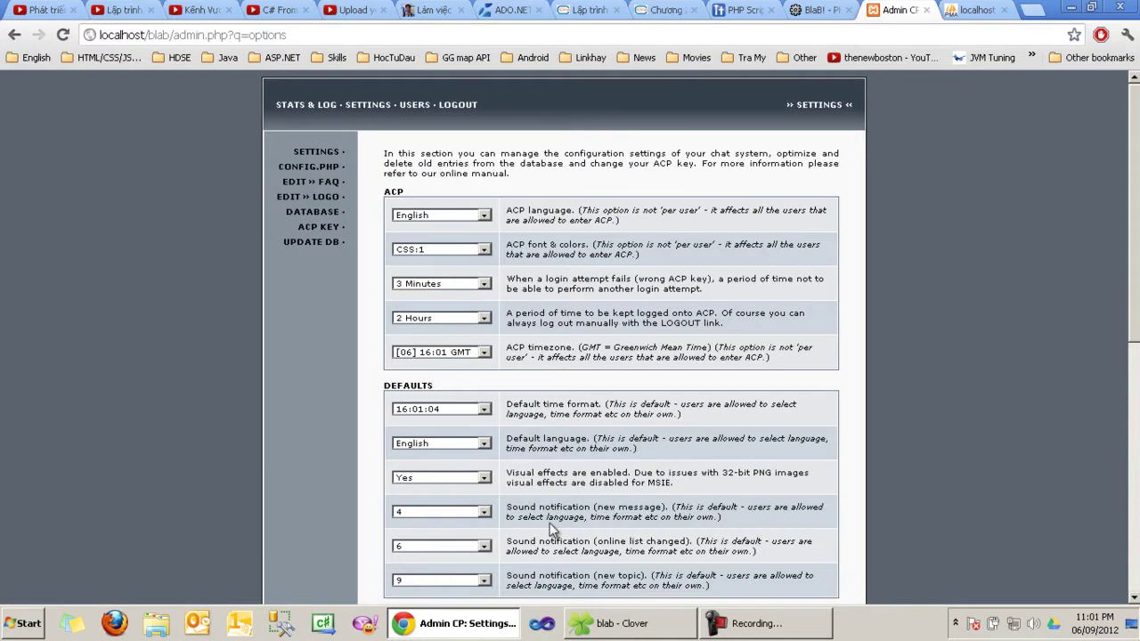
Step: Change the ACP font & colors setting to CSS:2 and save the settings
scroll(540, 530, "down", 6)
scroll(507, 497, "up", 2)
left_click(459, 218)
left_click(484, 250)
left_click(484, 251)
left_click(445, 252)
left_click(446, 279)
scroll(449, 283, "down", 6)
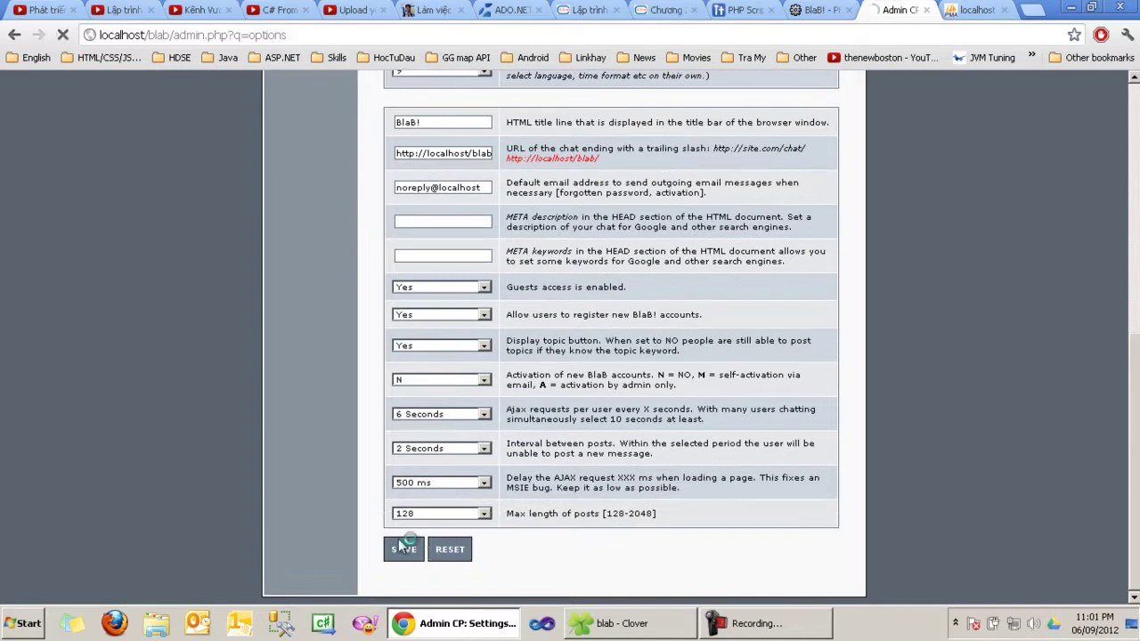
left_click(403, 548)
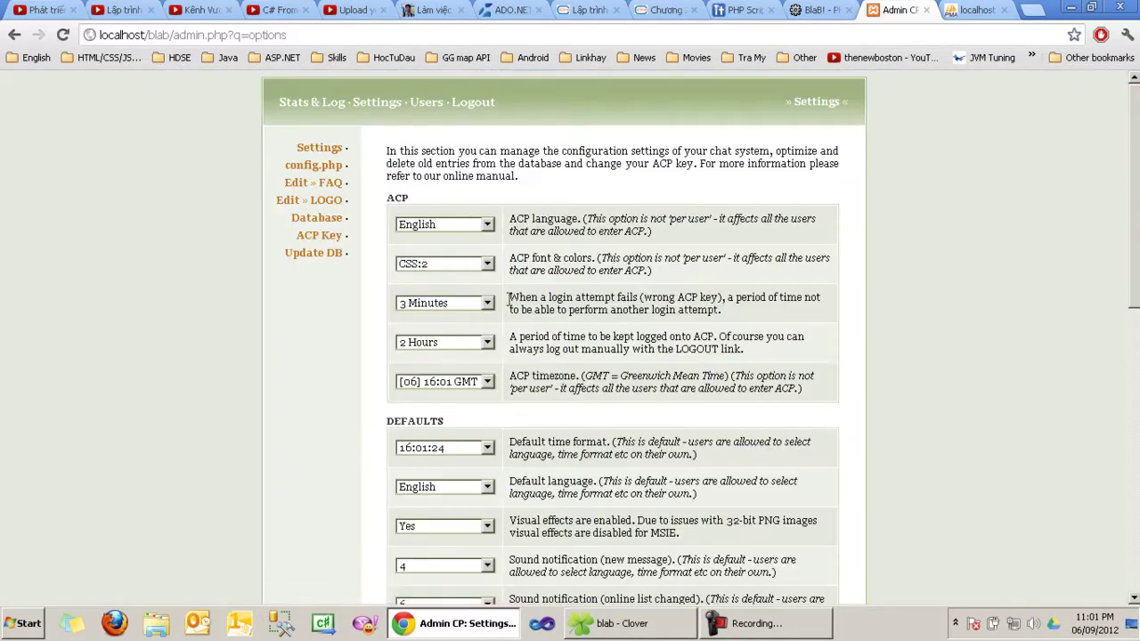
Step: Set the ACP font & colors to CSS:3 and save
scroll(508, 299, "down", 6)
scroll(503, 312, "up", 6)
left_click(447, 264)
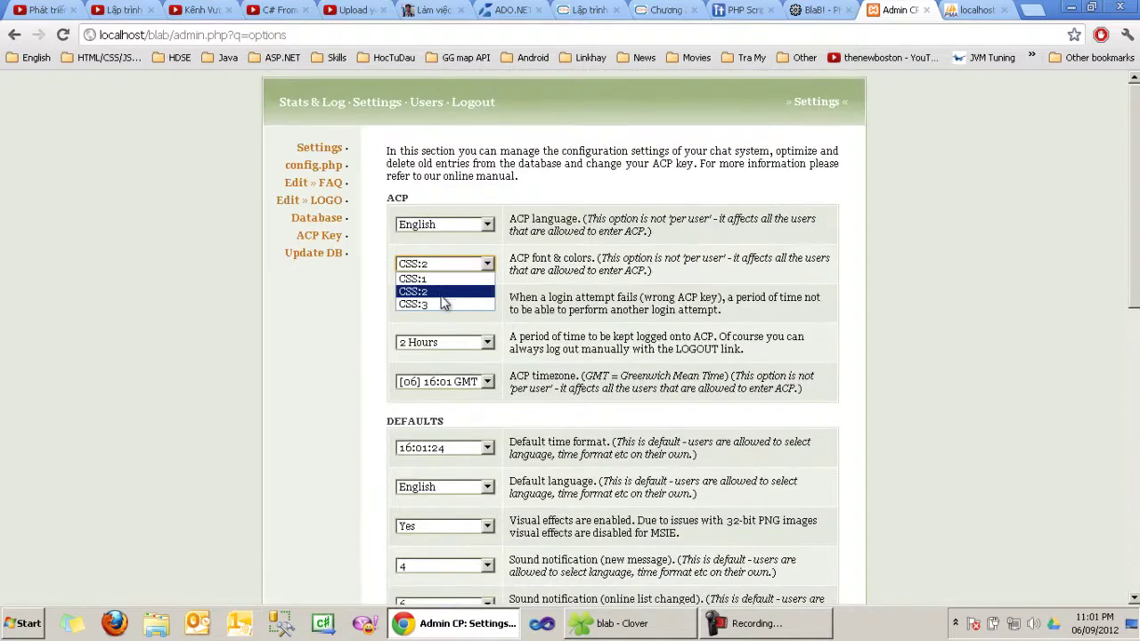
left_click(442, 303)
scroll(443, 307, "down", 6)
left_click(407, 547)
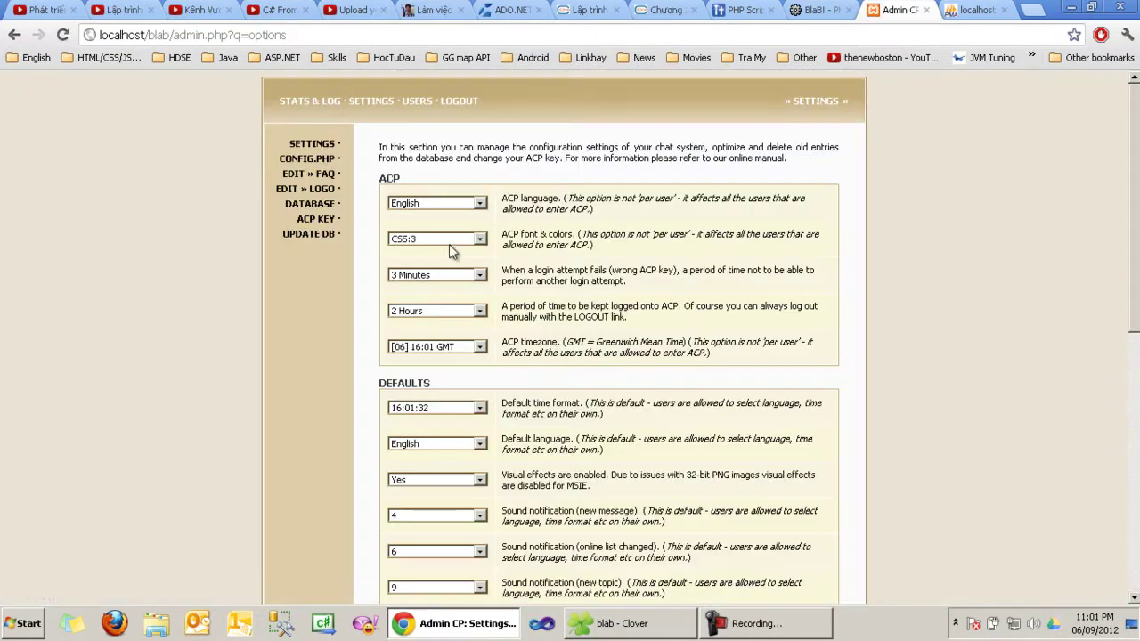
Step: Set the ACP font & colors back to CSS:1 and save again
left_click(449, 241)
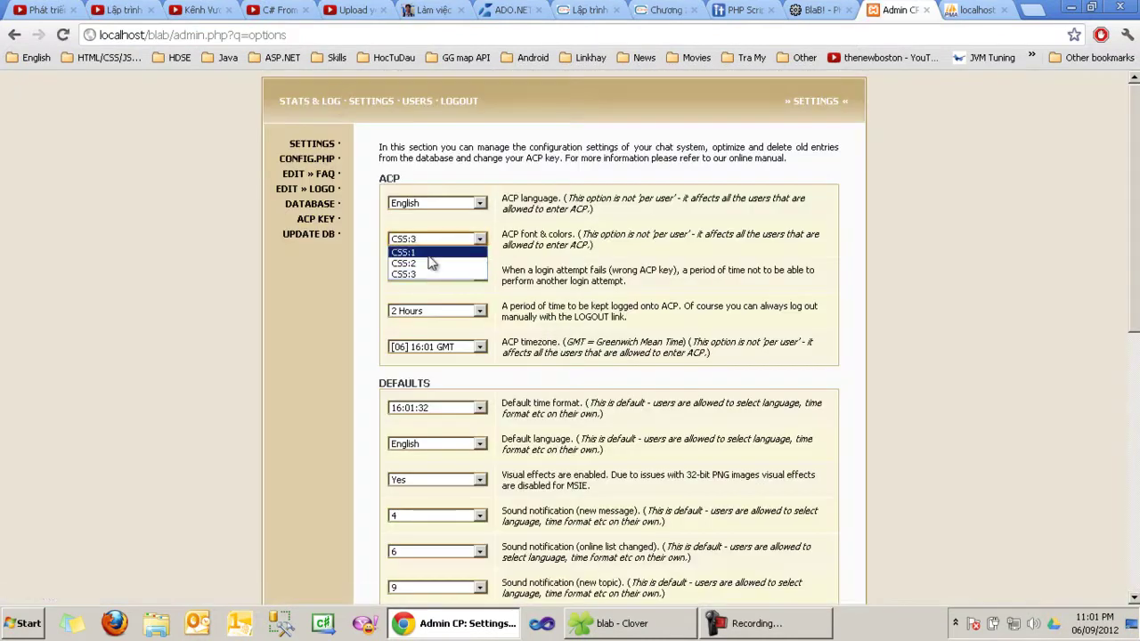
left_click(430, 255)
scroll(561, 330, "down", 10)
left_click(406, 548)
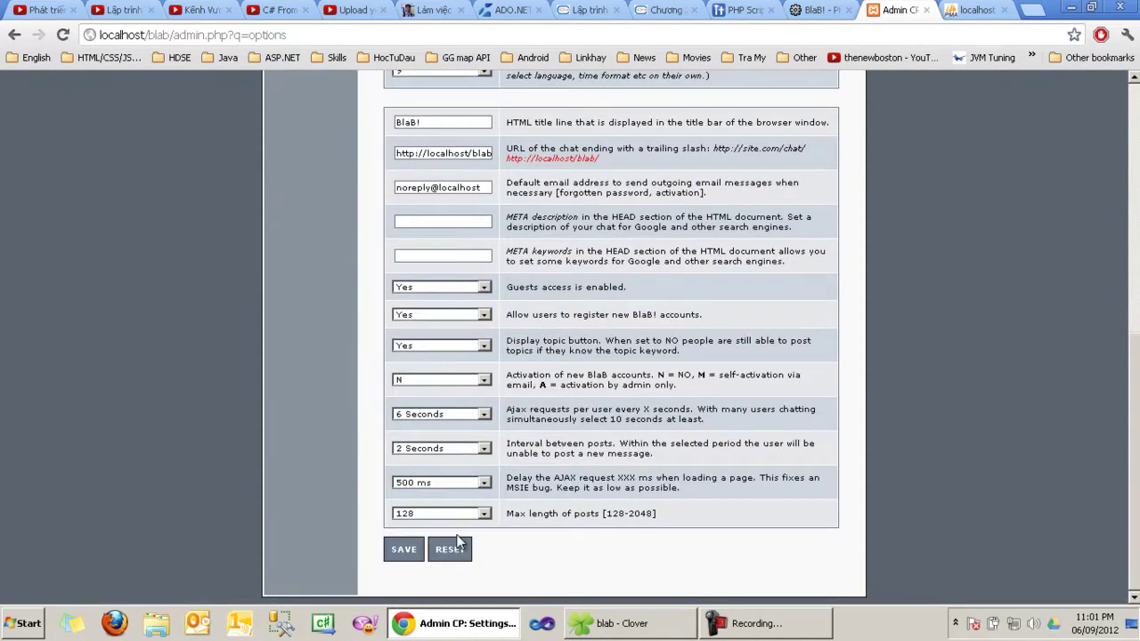
scroll(533, 350, "up", 5)
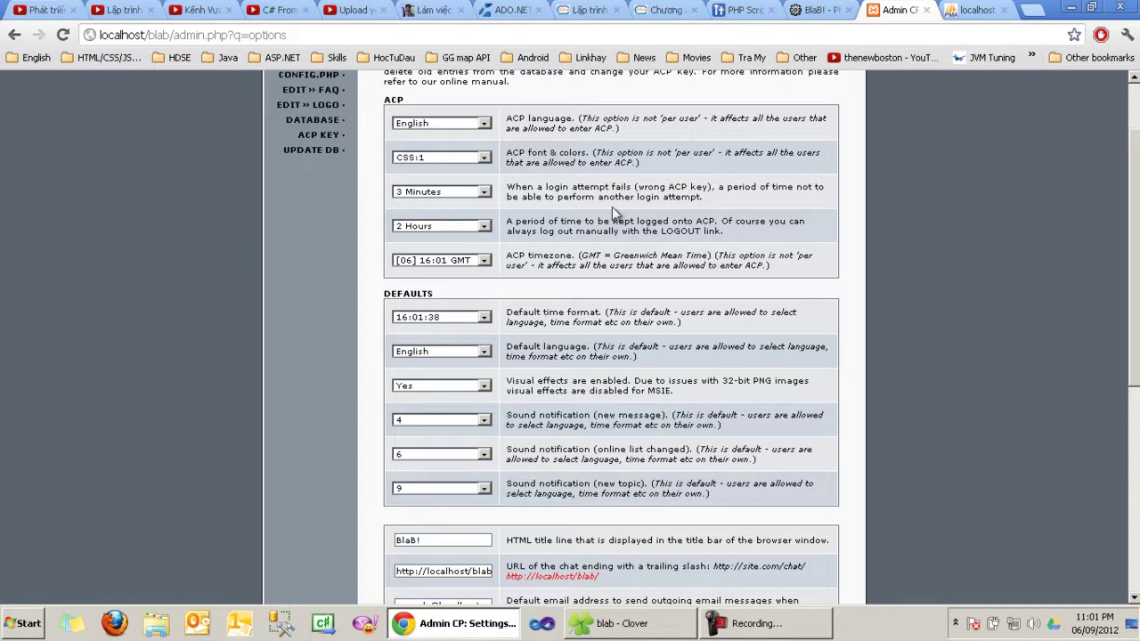
Step: Leave the admin timezone unchanged and keep the visual effects default turned on
left_click(474, 261)
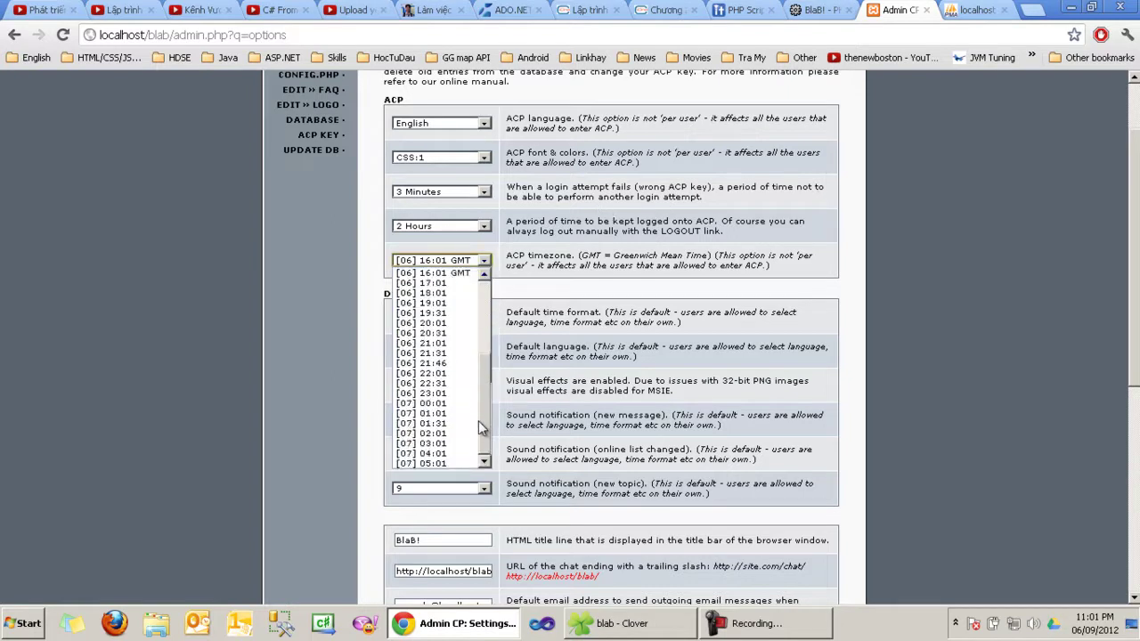
left_click(482, 259)
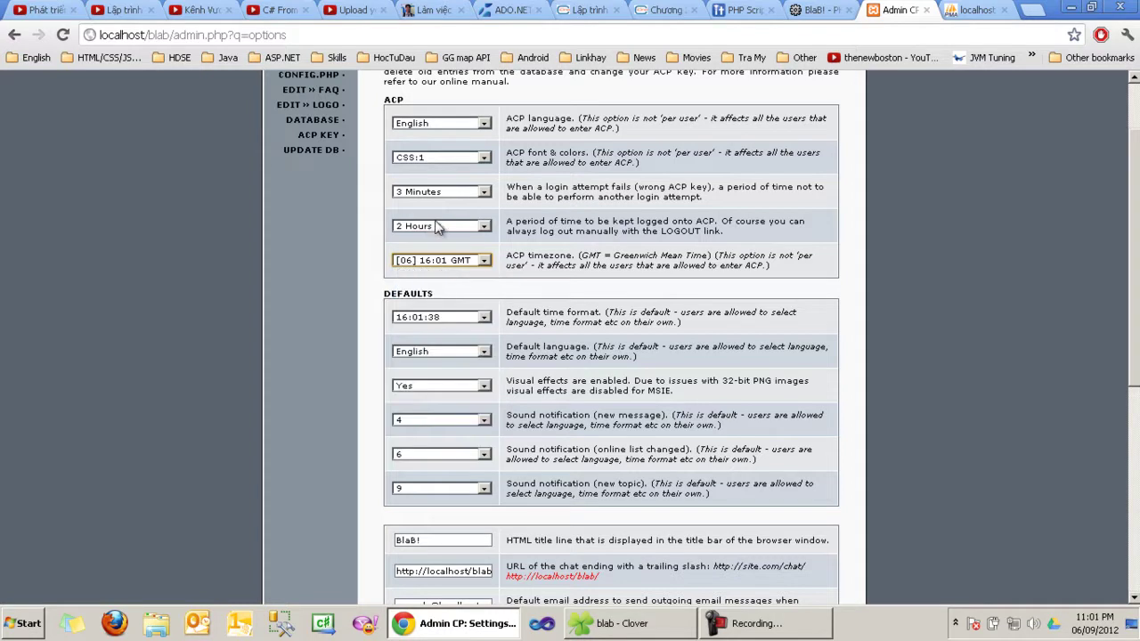
scroll(473, 289, "down", 2)
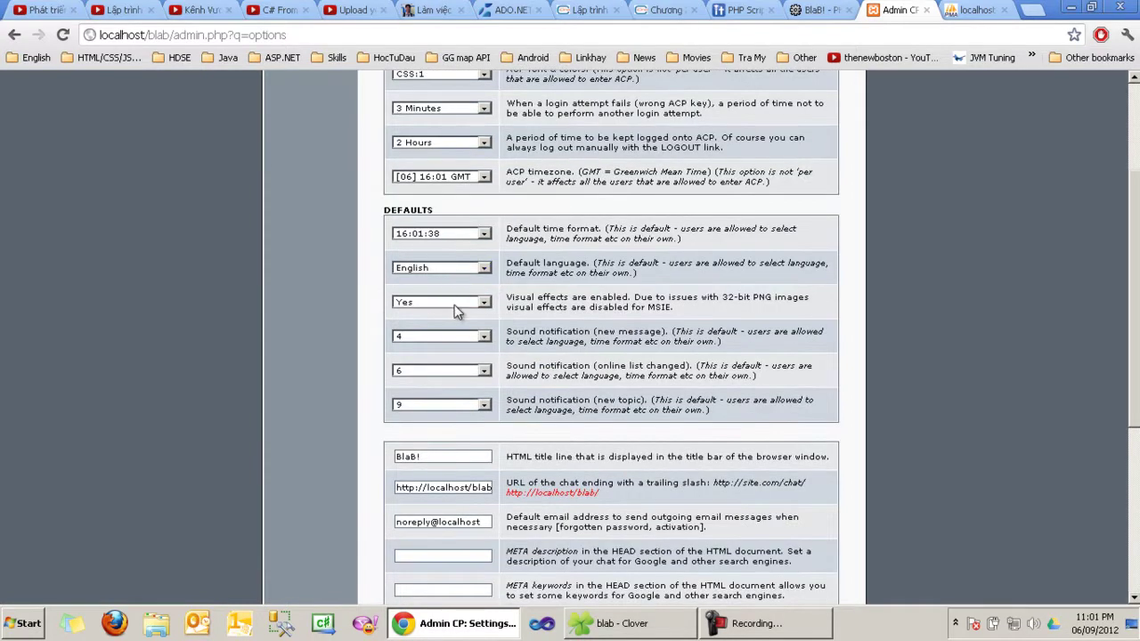
triple_click(552, 304)
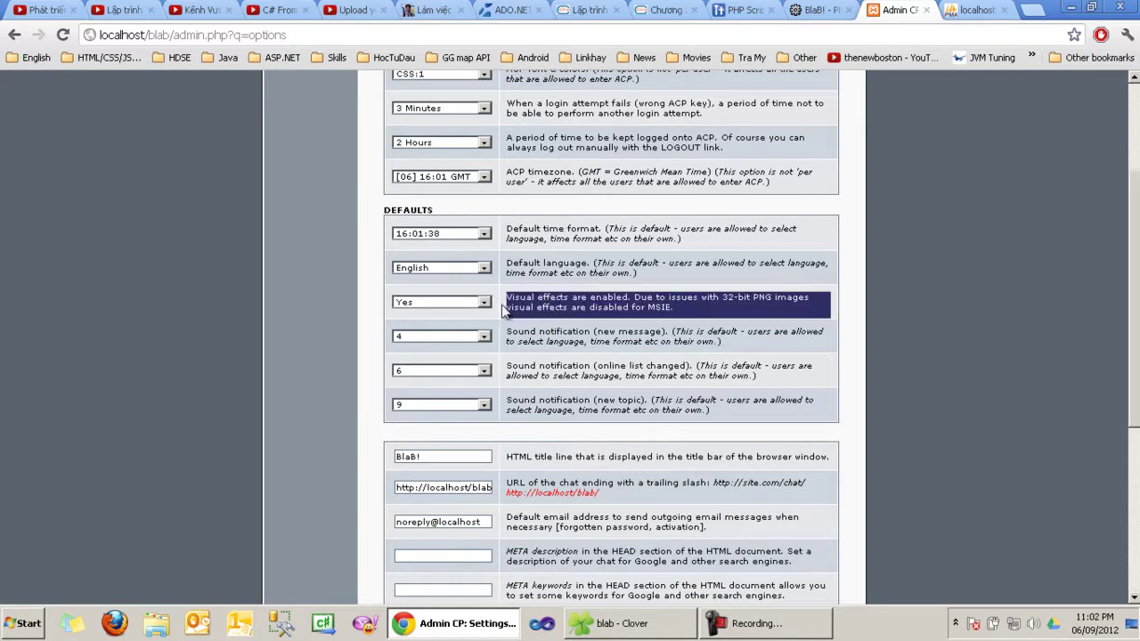
left_click(449, 304)
left_click(435, 325)
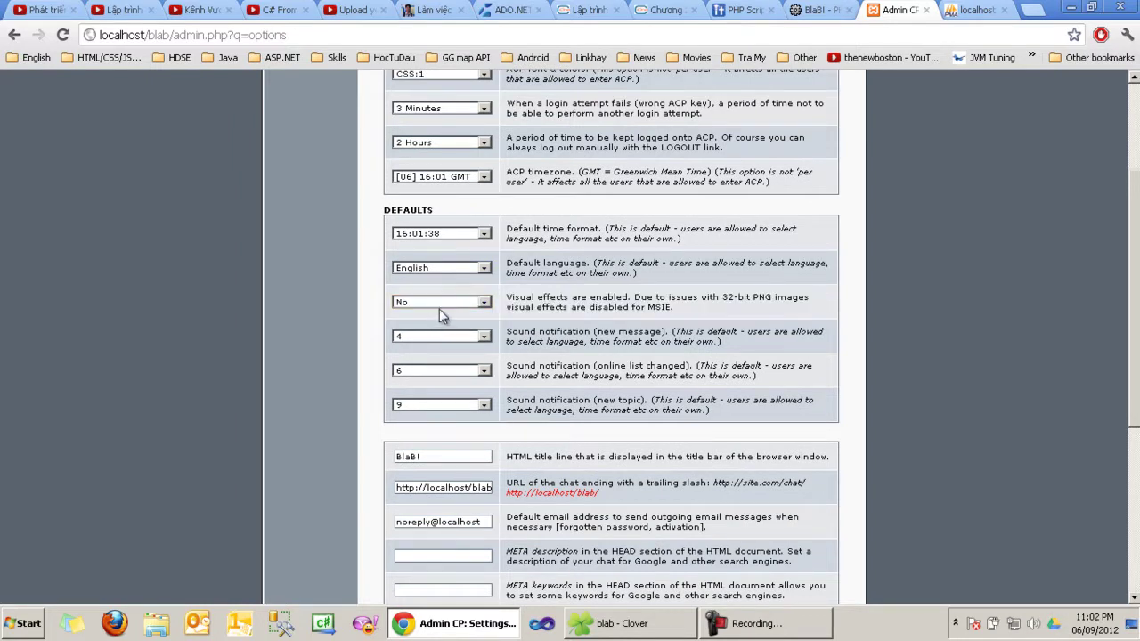
left_click(435, 303)
left_click(435, 313)
Step: Set the new-message sound notification default to No, after briefly trying sound 7
double_click(545, 332)
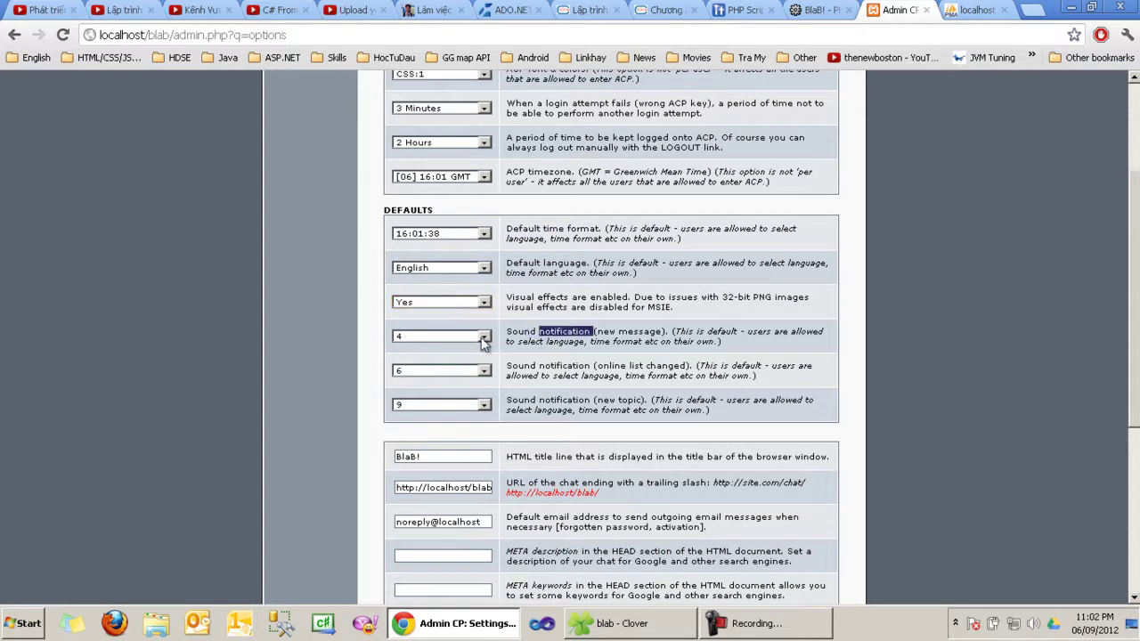
left_click(444, 345)
left_click(441, 339)
double_click(639, 331)
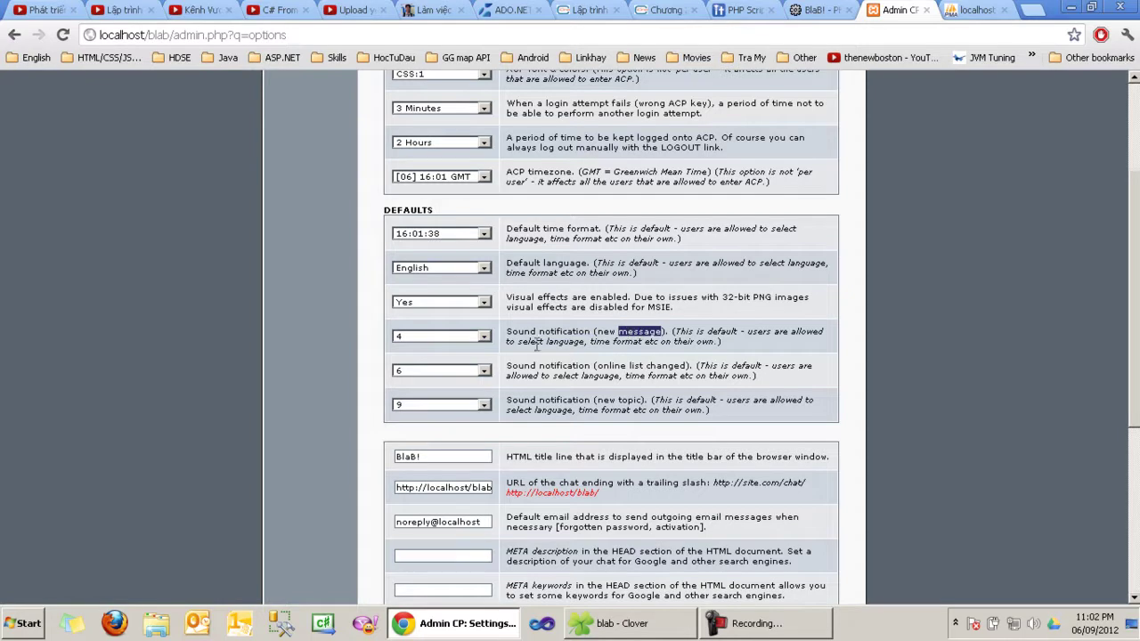
left_click(482, 339)
left_click(440, 417)
left_click(450, 336)
left_click(443, 348)
Step: Set the online-list-changed and new-topic sound notification defaults to No
left_click(441, 373)
left_click(440, 384)
left_click(441, 404)
left_click(435, 417)
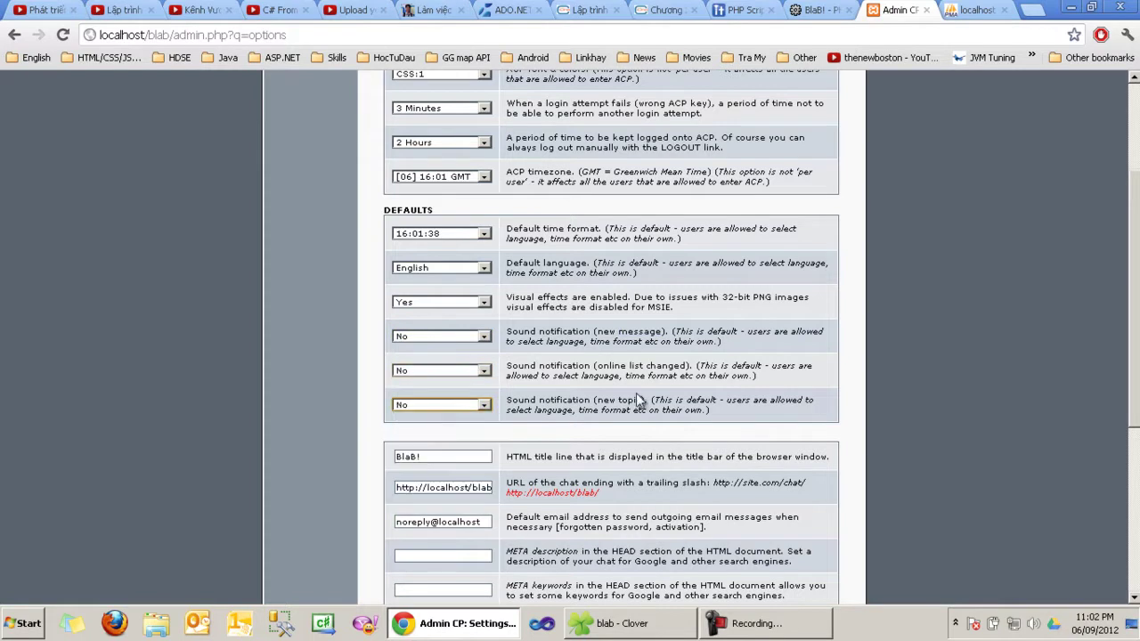
scroll(636, 393, "down", 2)
left_click(442, 291)
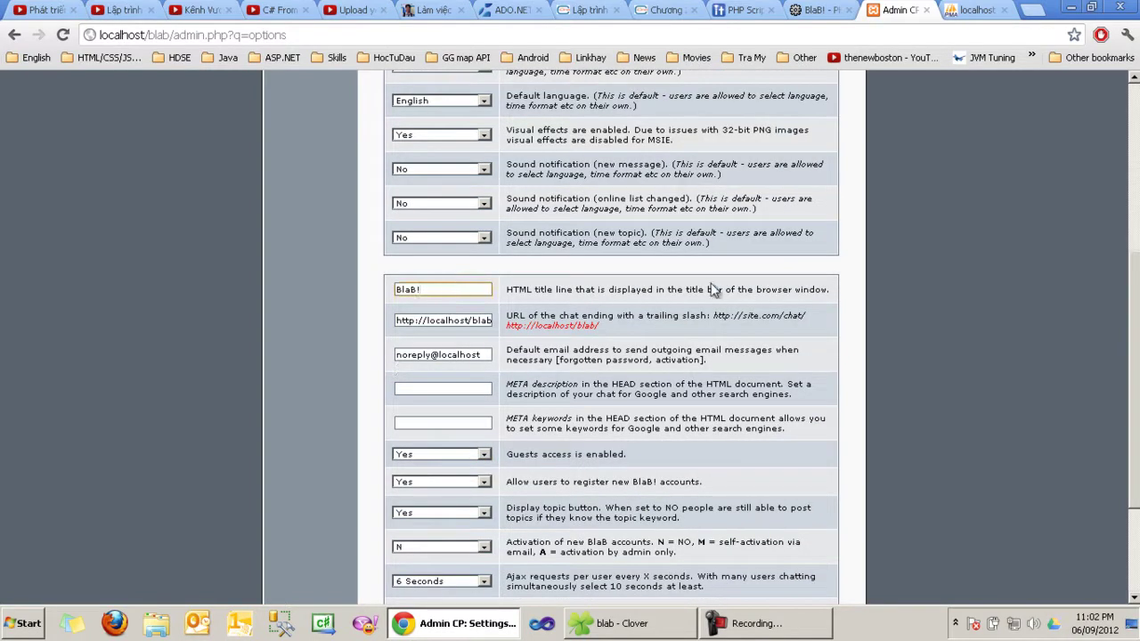
Step: Replace the HTML title BlaB! with DemoChat
double_click(449, 290)
key("Down")
key("End")
key("ctrl+a")
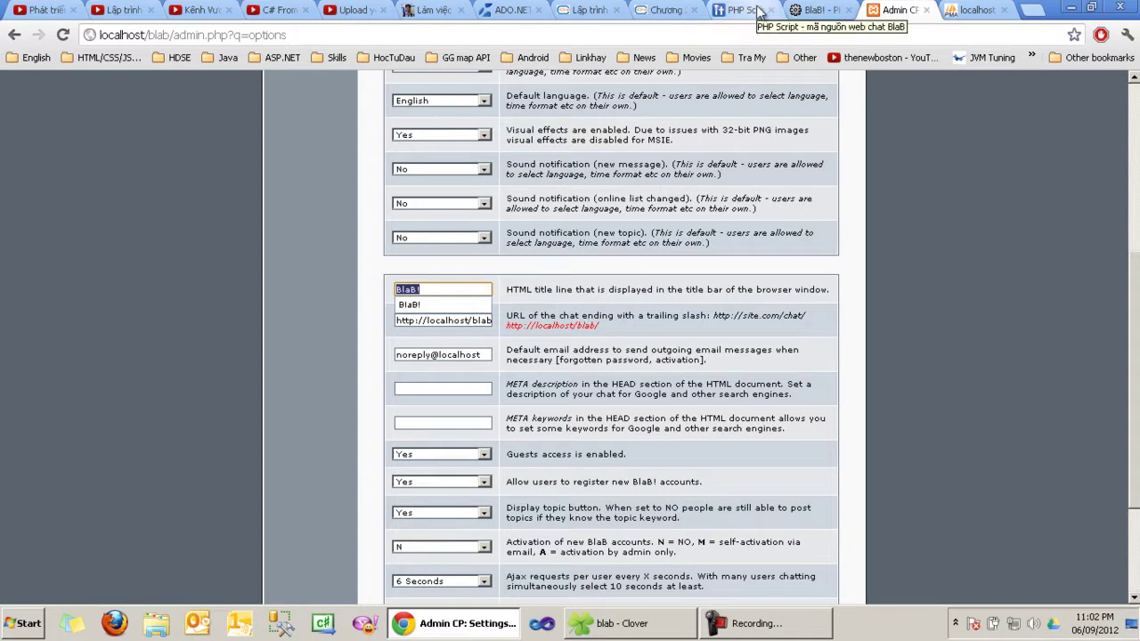
type("DemoChat")
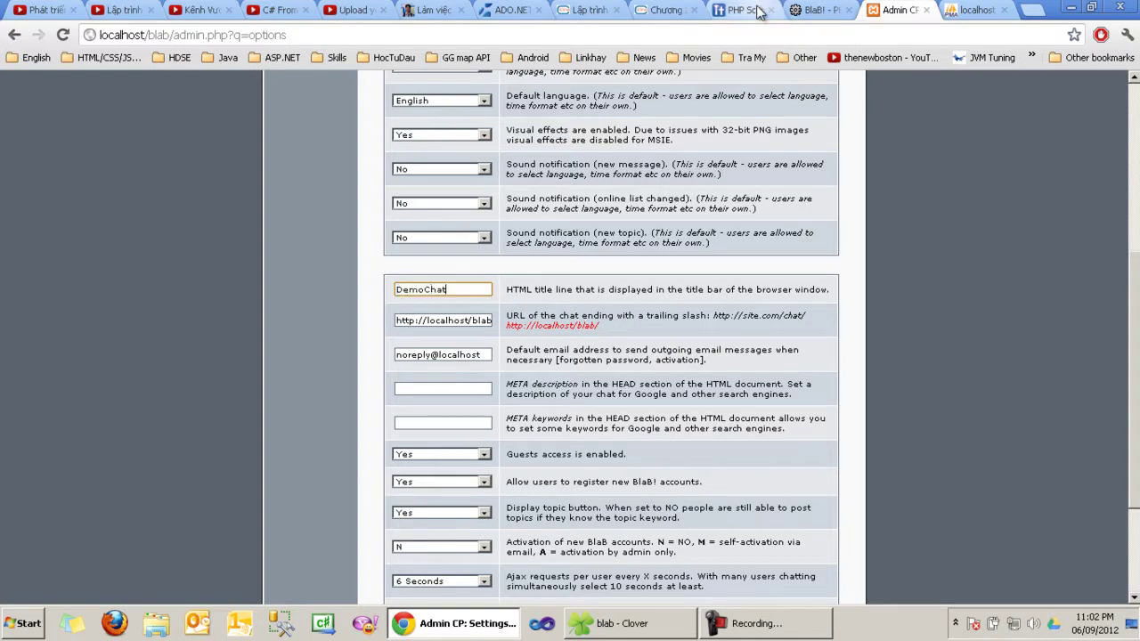
left_click_drag(712, 316, 788, 306)
left_click_drag(433, 321, 492, 320)
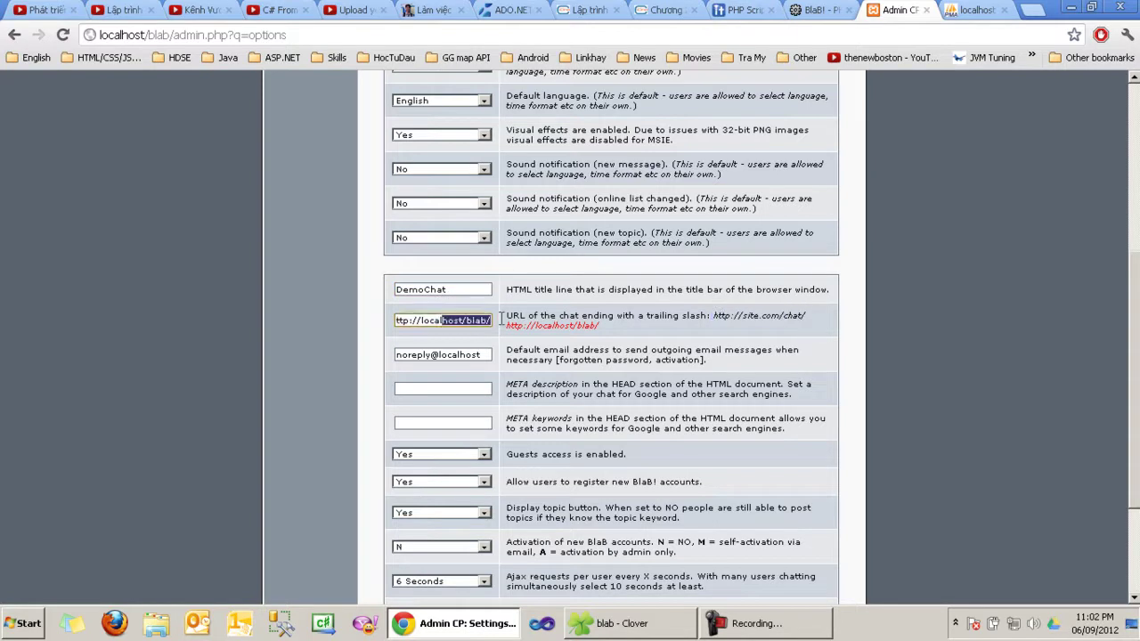
left_click(424, 323)
left_click_drag(422, 321, 499, 328)
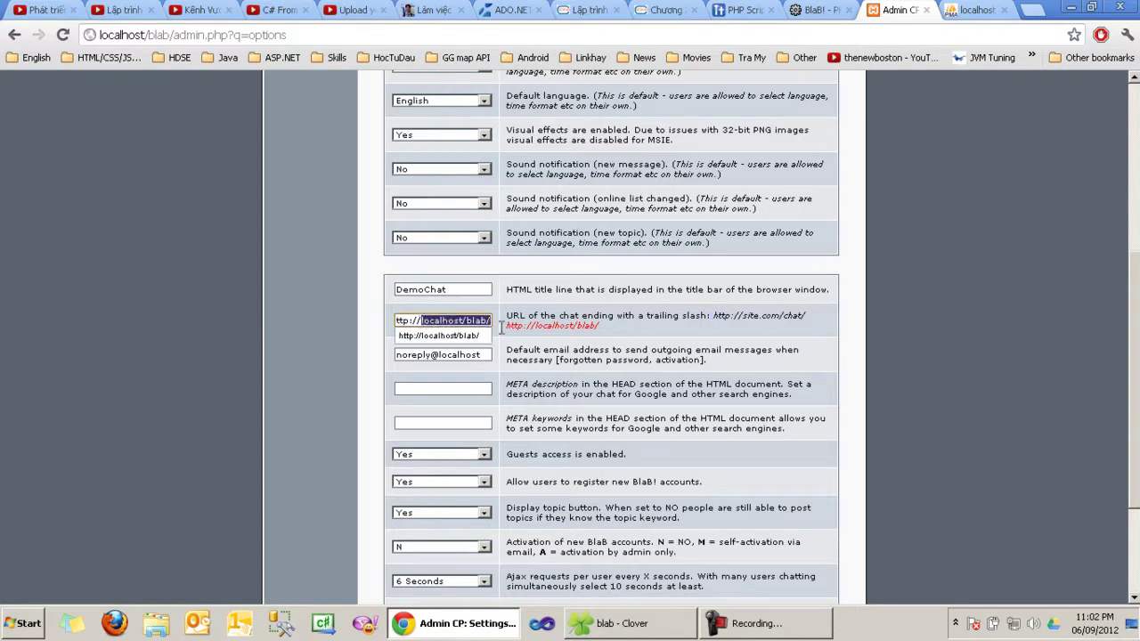
left_click(717, 351)
Step: Replace the default outgoing email address with the admin email address
left_click_drag(484, 355, 0, 250)
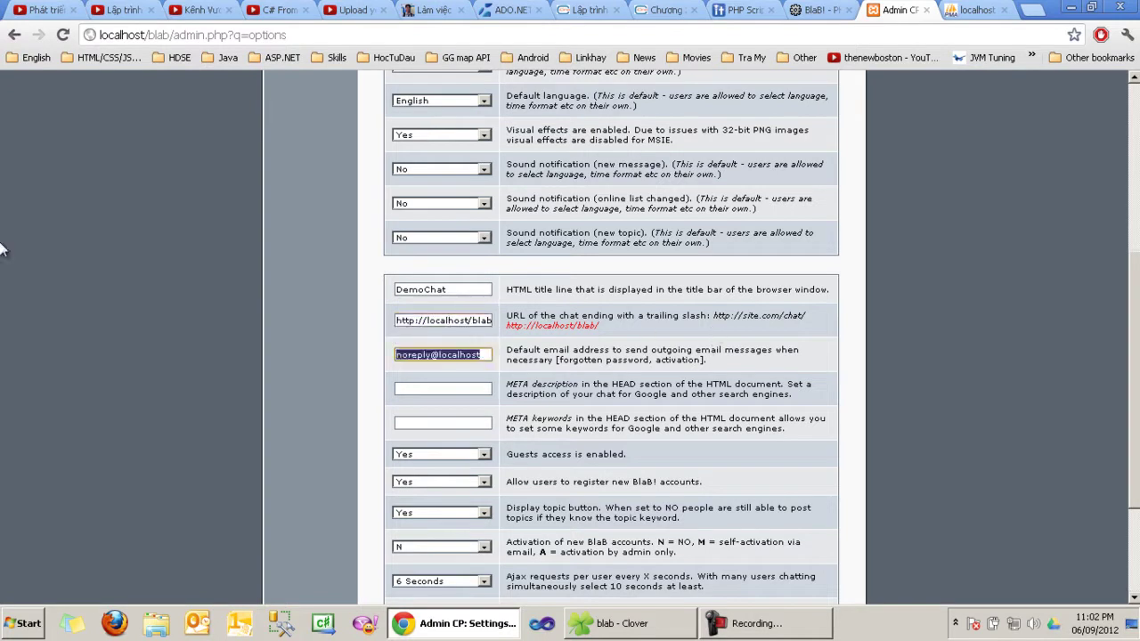
type("admin@abc.com")
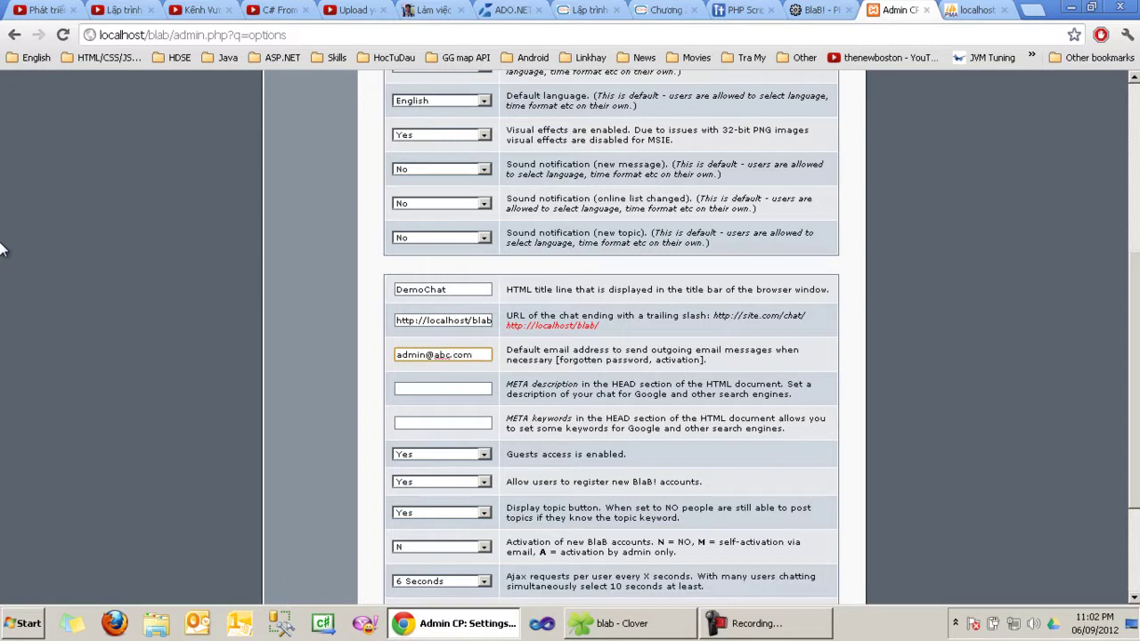
scroll(334, 359, "down", 2)
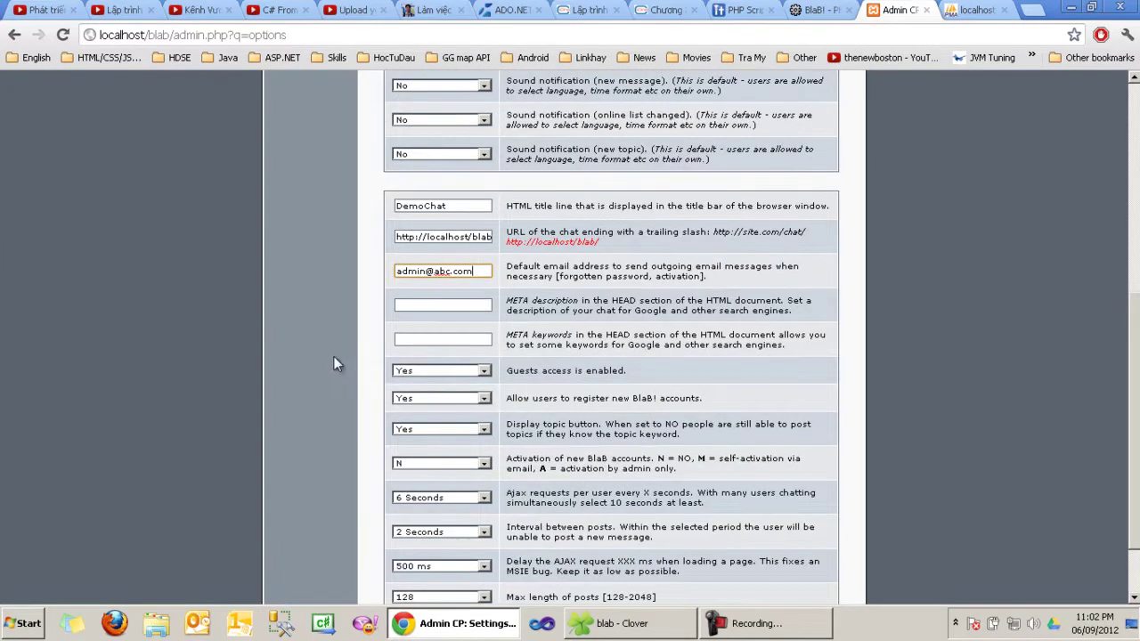
Step: Look over the META description and META keywords fields without changing them
double_click(554, 335)
left_click(557, 337)
mouse_move(511, 297)
left_mouse_down()
mouse_move(578, 336)
mouse_move(510, 301)
left_mouse_up()
left_click(577, 336)
left_click(510, 301)
left_click(410, 305)
left_click(415, 338)
left_click(416, 306)
Step: Keep Guests access at Yes after briefly switching it to No
scroll(425, 338, "down", 1)
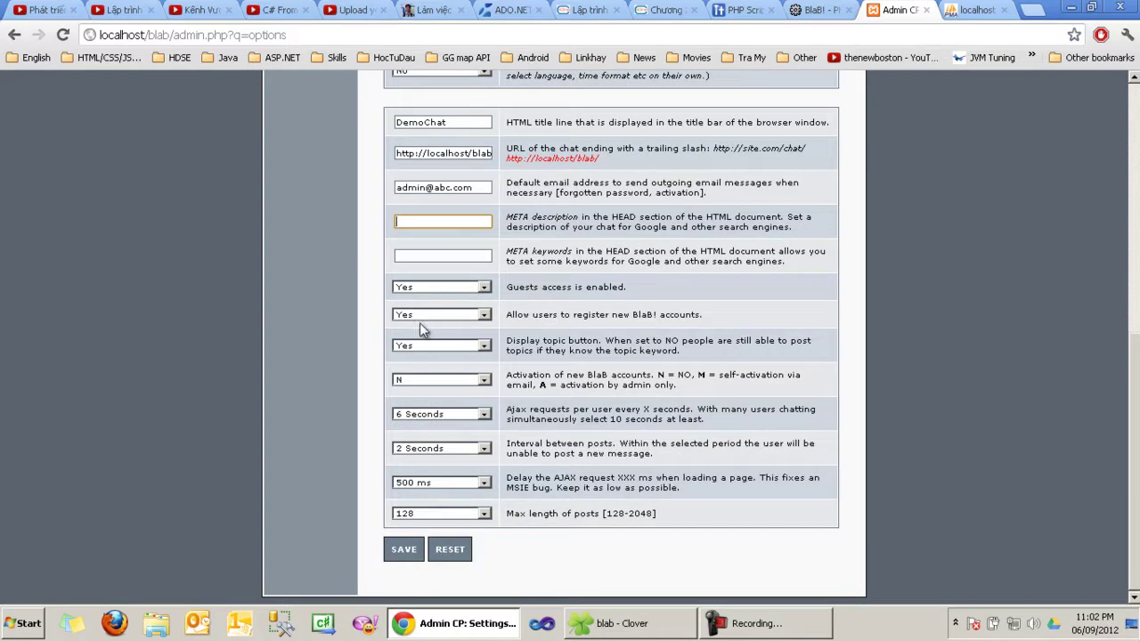
left_click(462, 292)
left_click(549, 294)
left_click_drag(508, 287, 617, 289)
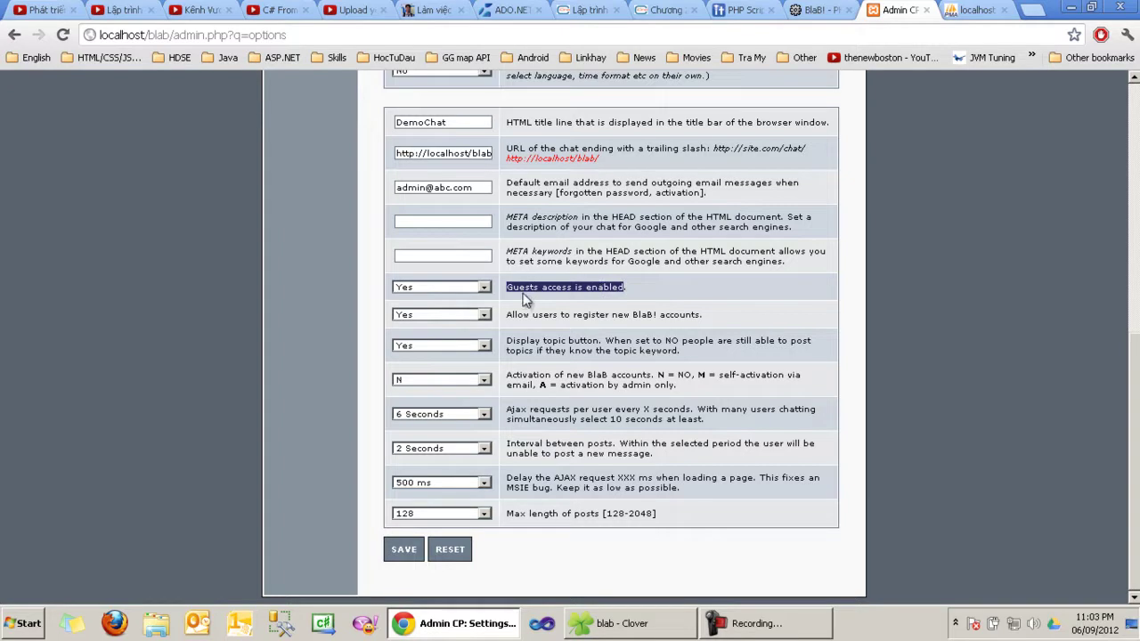
left_click(426, 288)
left_click(426, 299)
left_click(441, 287)
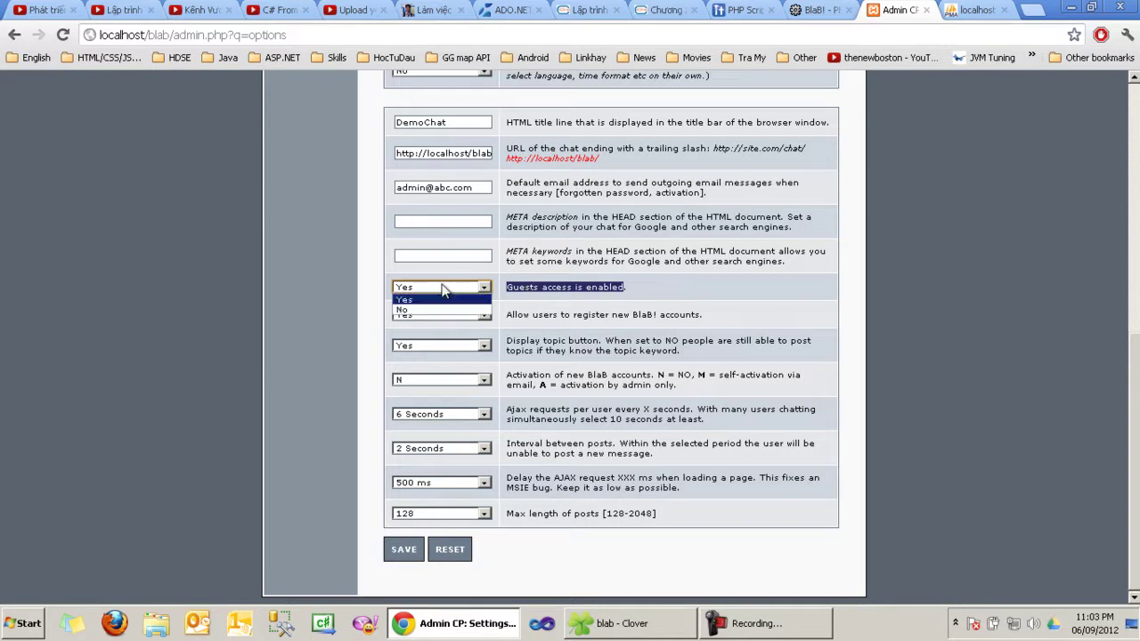
left_click(441, 316)
left_click(450, 291)
left_click(450, 302)
Step: Set Allow users to register to No
left_click_drag(522, 315, 686, 317)
left_click(556, 316)
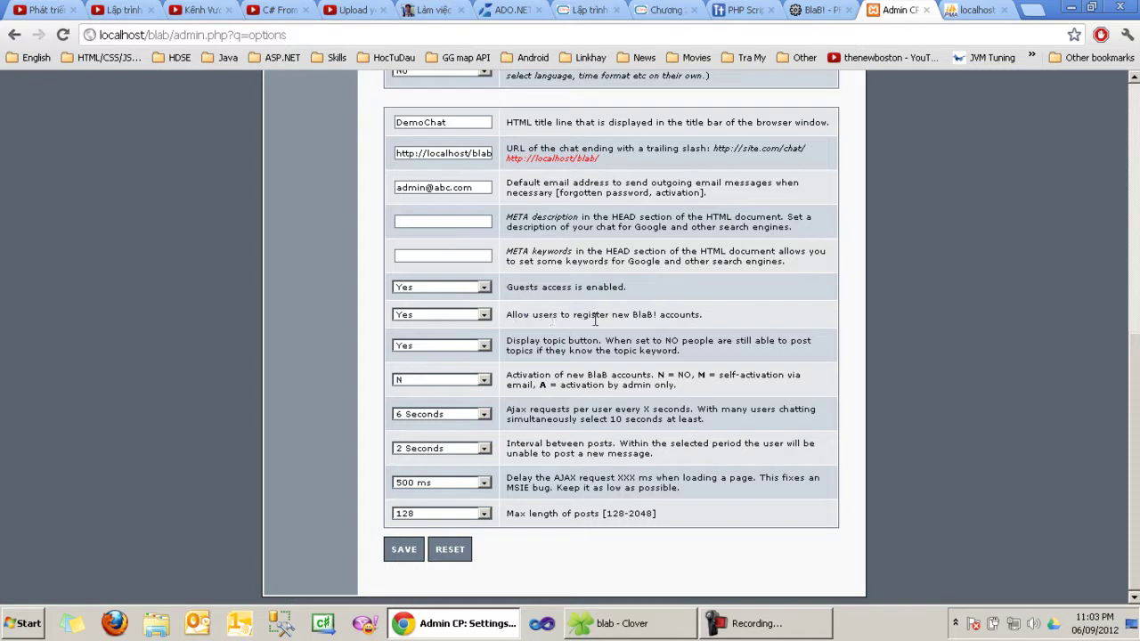
left_click(463, 315)
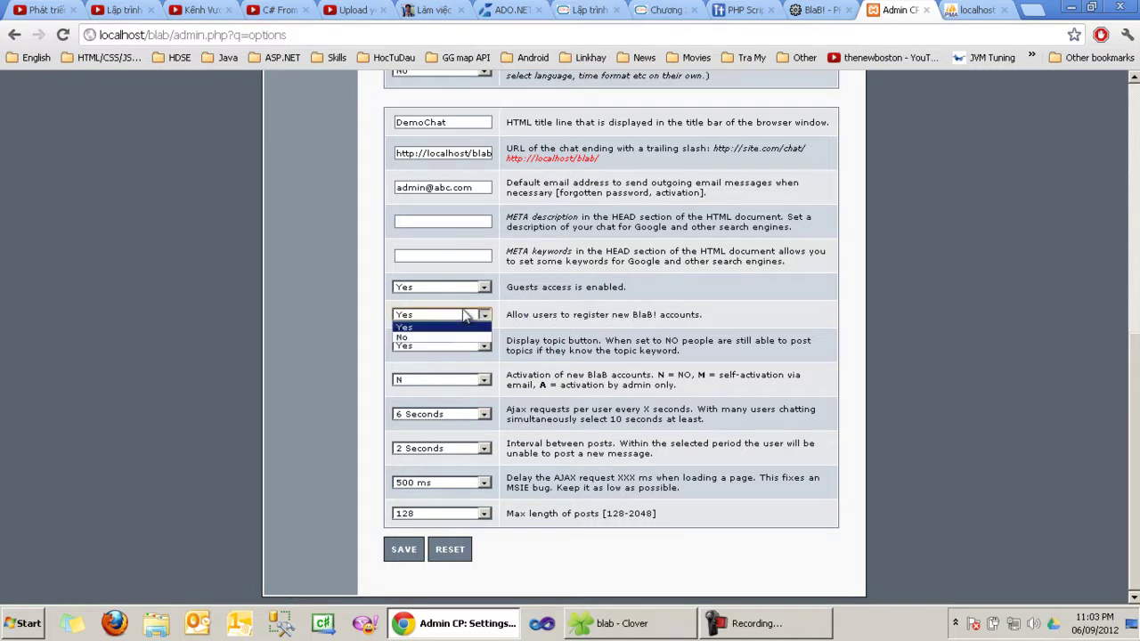
left_click(439, 338)
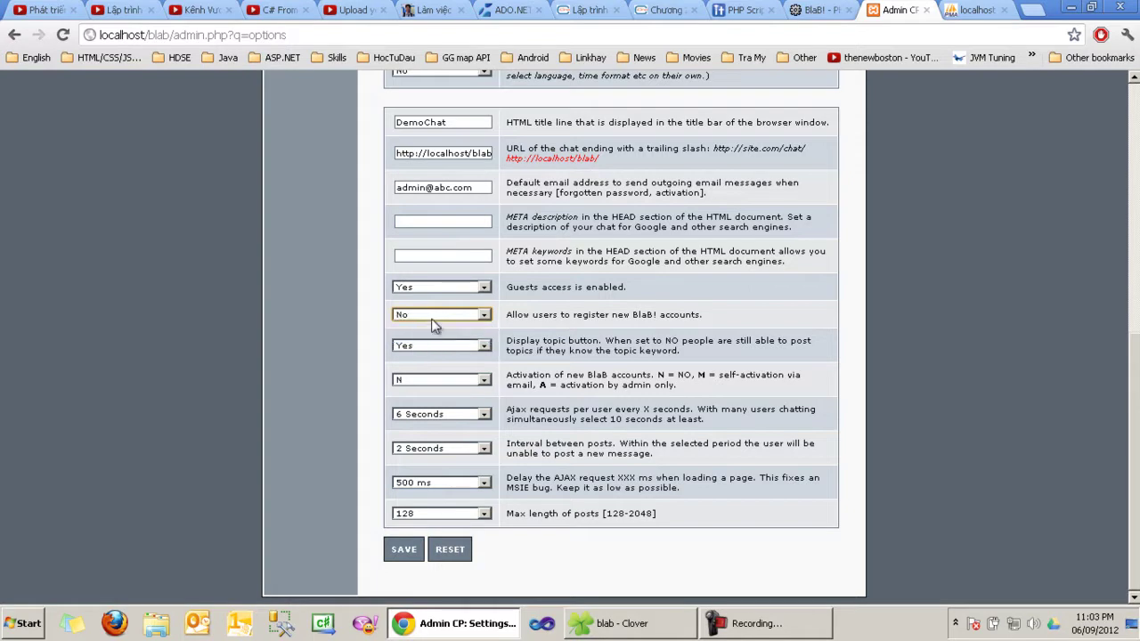
left_click(439, 315)
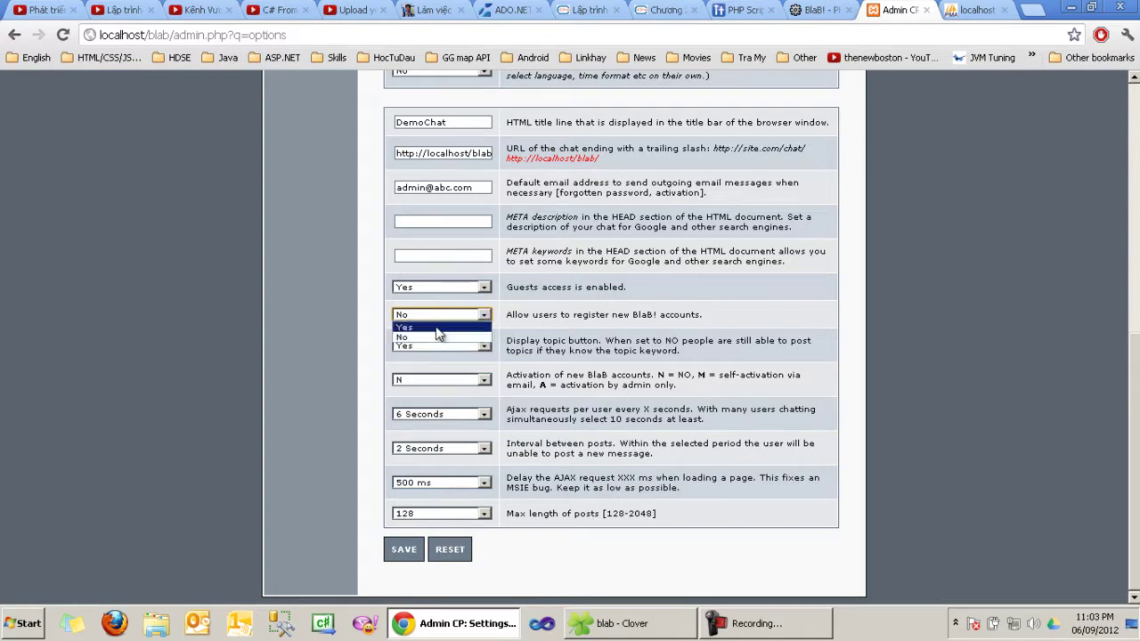
left_click(439, 328)
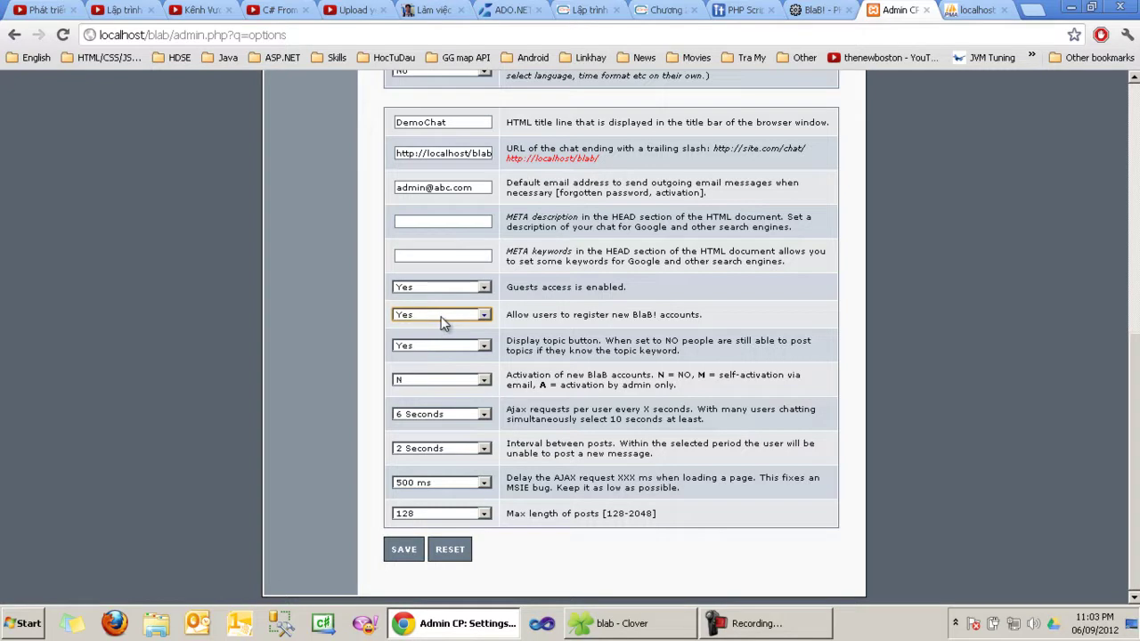
left_click(459, 318)
left_click(450, 338)
scroll(468, 235, "up", 2)
left_click_drag(399, 237, 545, 246)
scroll(461, 421, "down", 2)
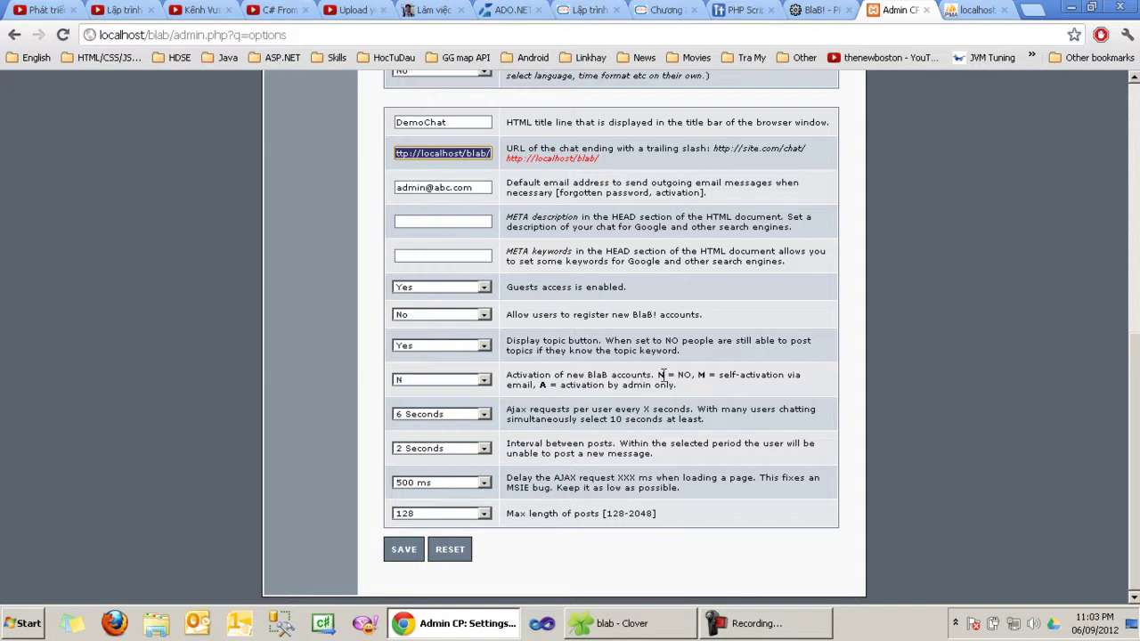
left_click(686, 373)
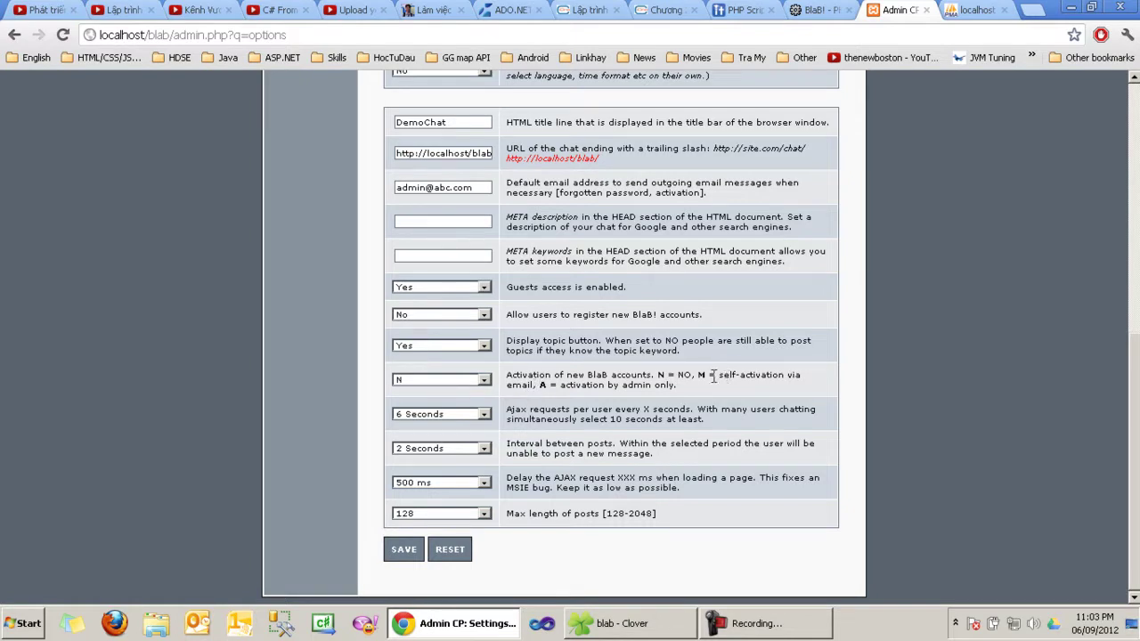
Step: Set account activation to N, after trying M (email self-activation) and A (admin only)
left_click(484, 381)
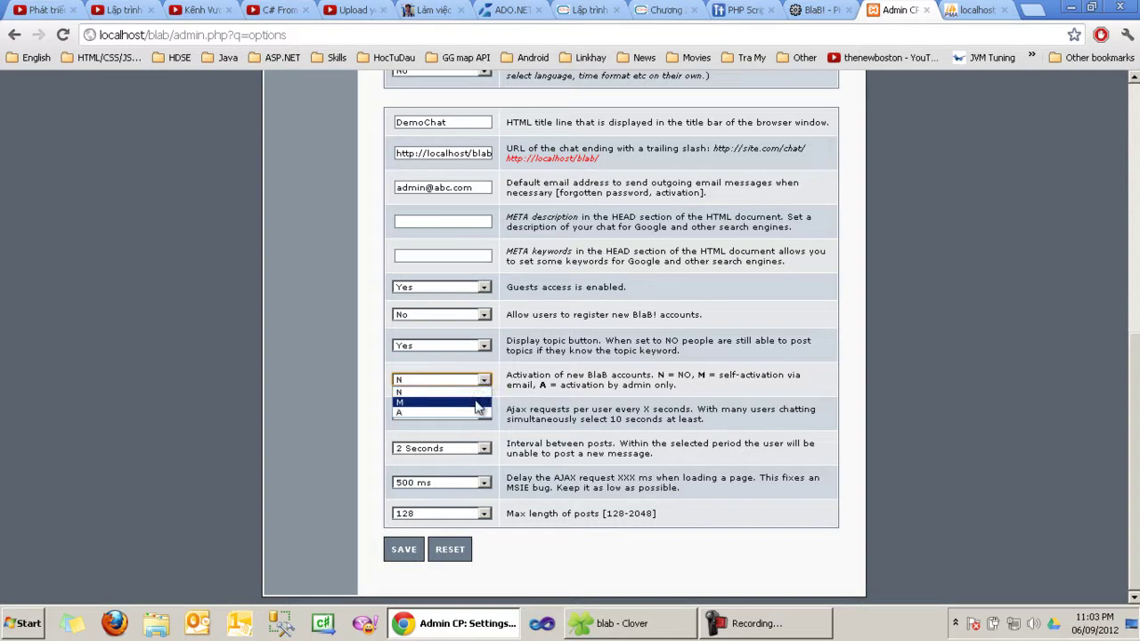
left_click(478, 403)
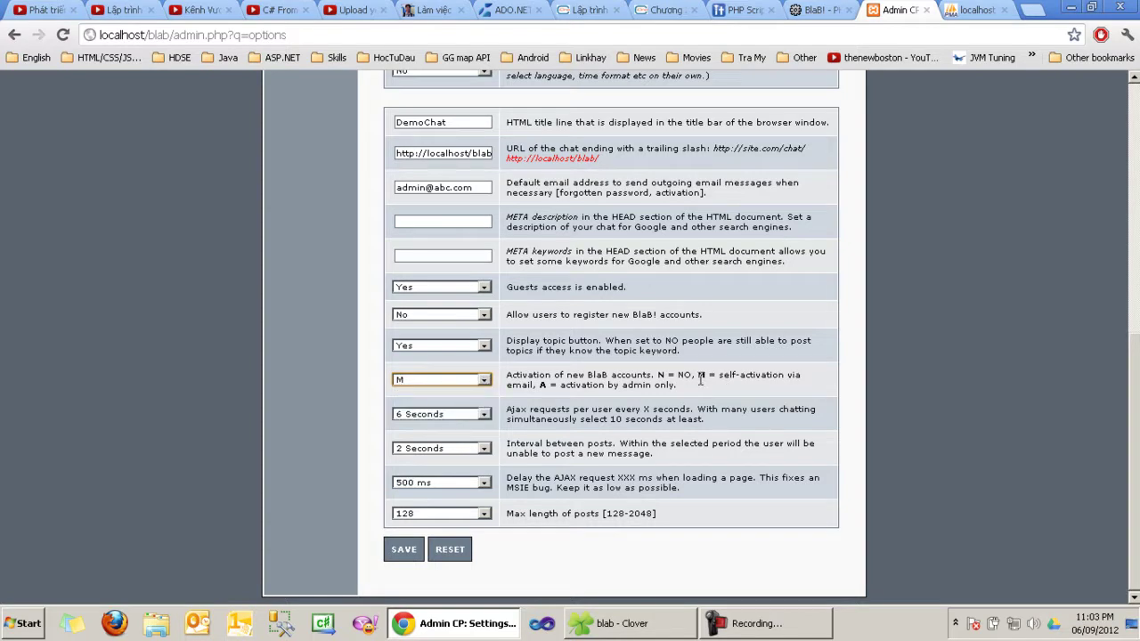
left_click_drag(698, 375, 767, 375)
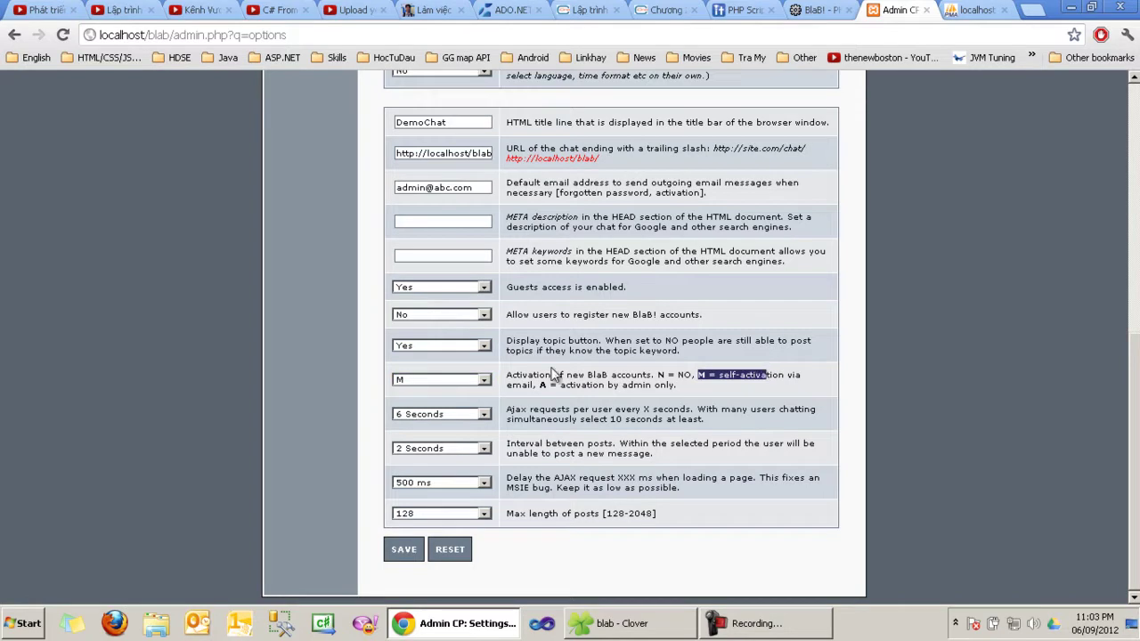
left_click(519, 384)
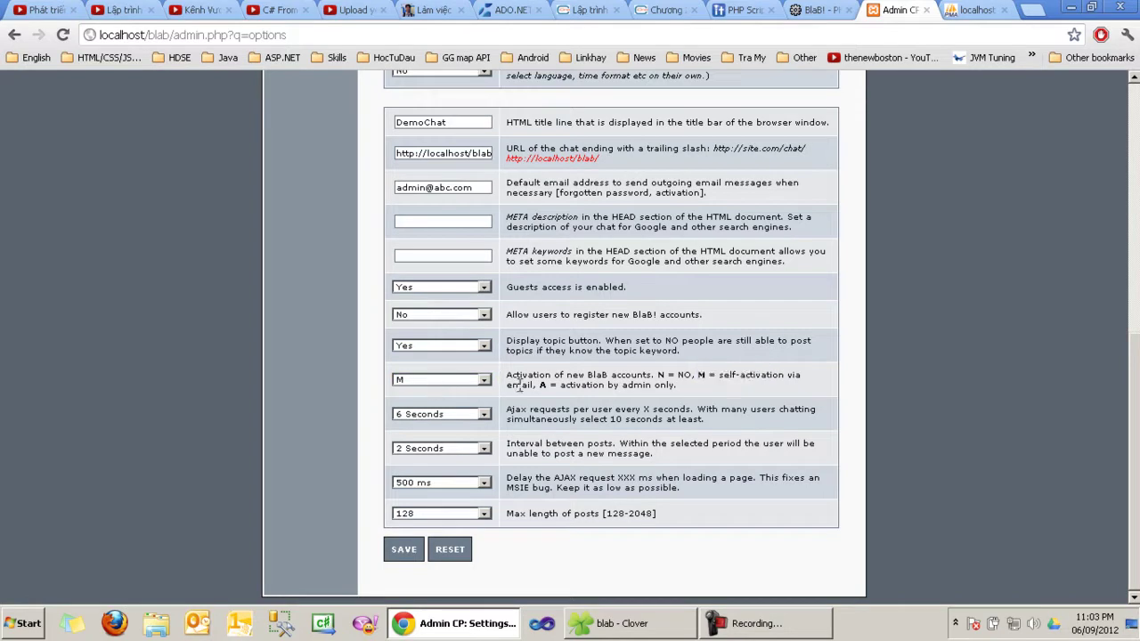
left_click(458, 385)
left_click(425, 418)
left_click_drag(634, 386, 643, 386)
left_click(437, 379)
left_click(419, 391)
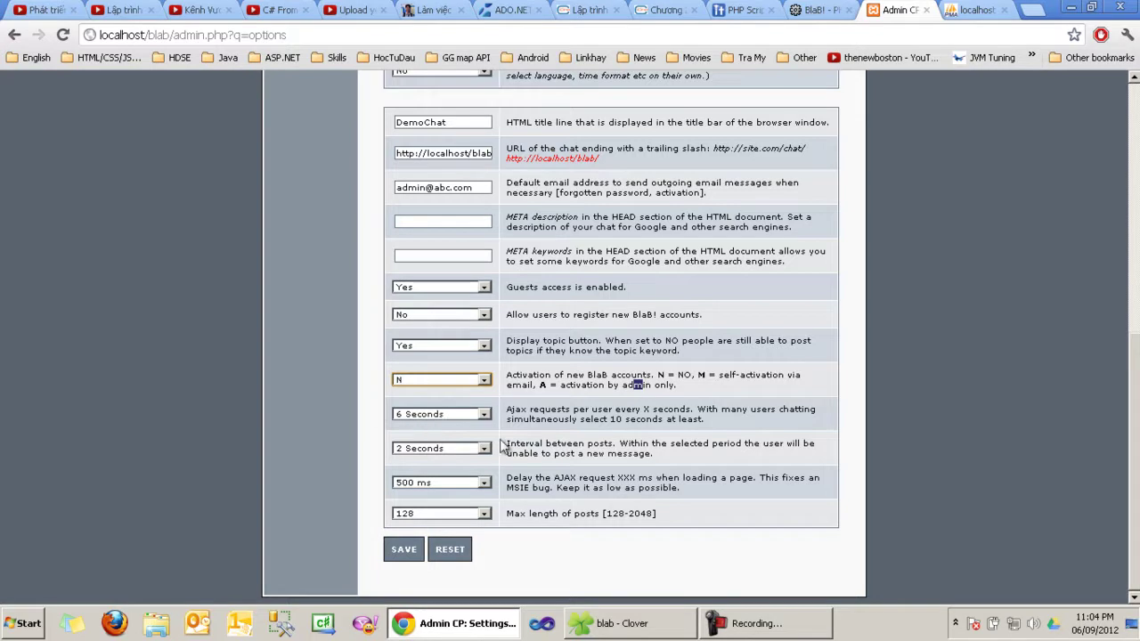
Step: Read the Ajax interval description and try 15 Seconds in its dropdown
left_click_drag(514, 419, 577, 420)
left_click(526, 408)
triple_click(609, 407)
left_click(746, 424)
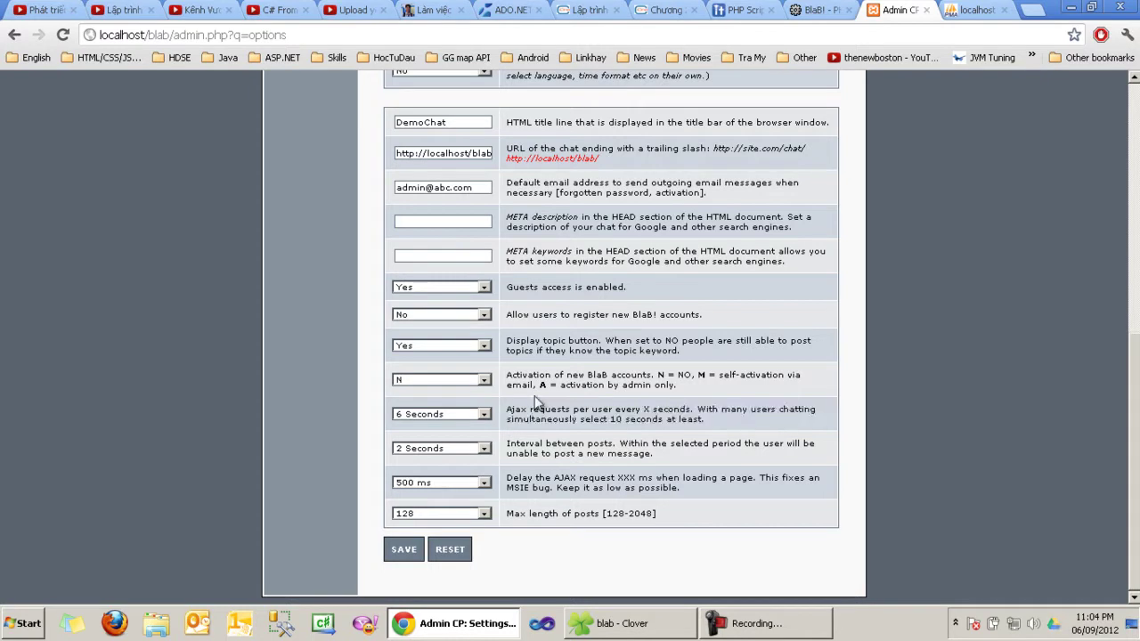
left_click(436, 417)
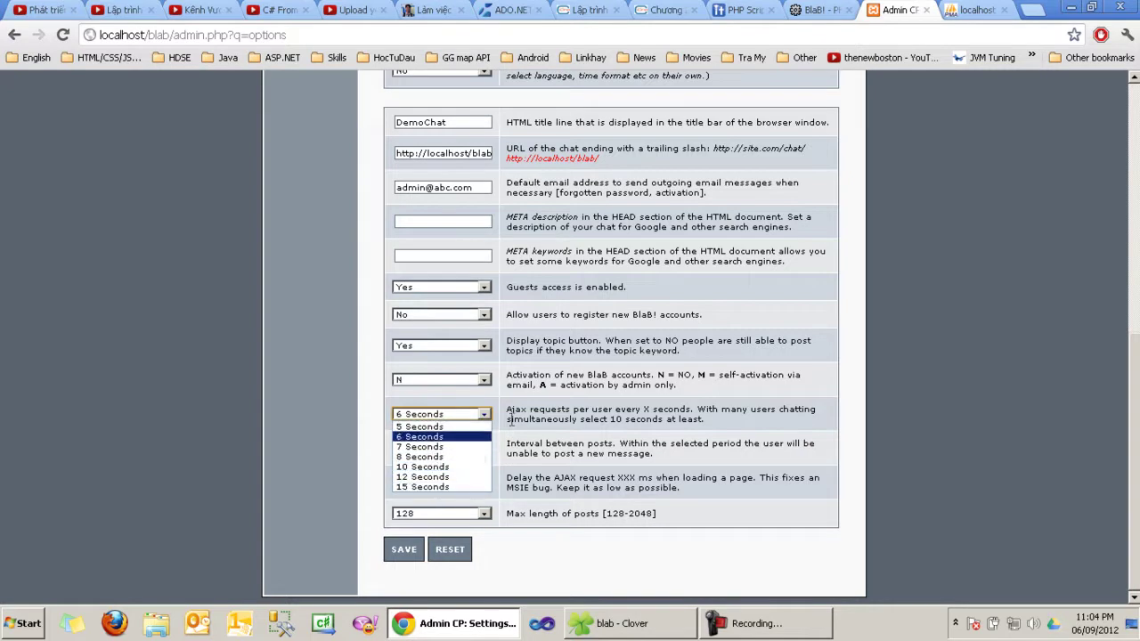
left_click(528, 416)
double_click(544, 419)
left_click(465, 415)
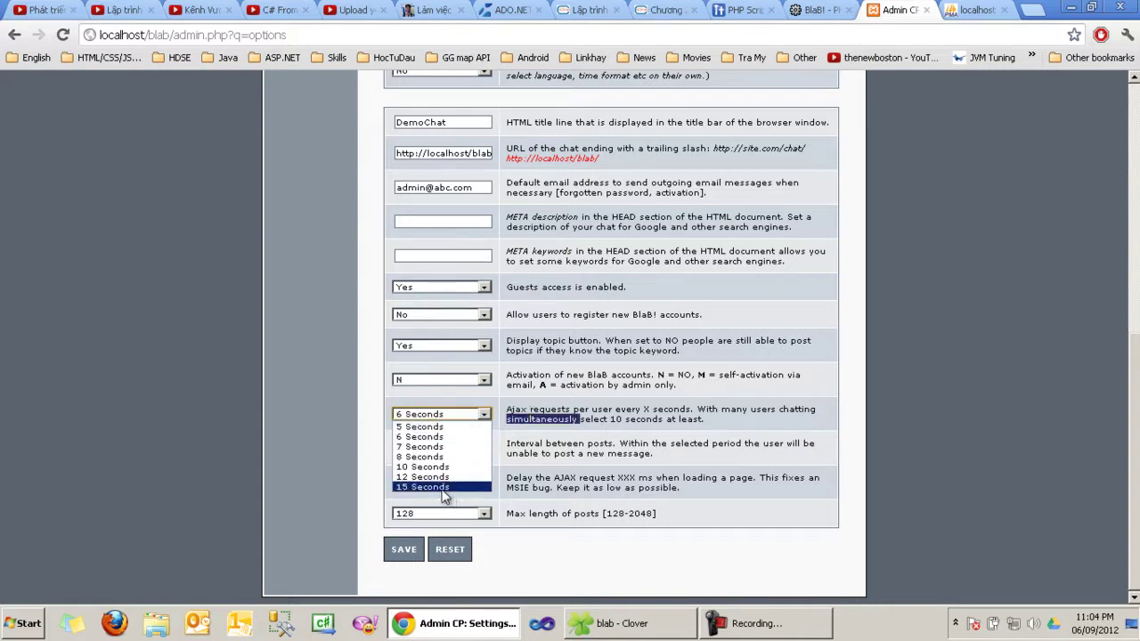
left_click(424, 487)
Step: Set the per-user Ajax request interval to 5 Seconds and confirm it stays selected
left_click(446, 415)
left_click(463, 414)
left_click(463, 414)
left_click(461, 425)
left_click(462, 415)
left_click(462, 419)
left_click(463, 419)
left_click(463, 418)
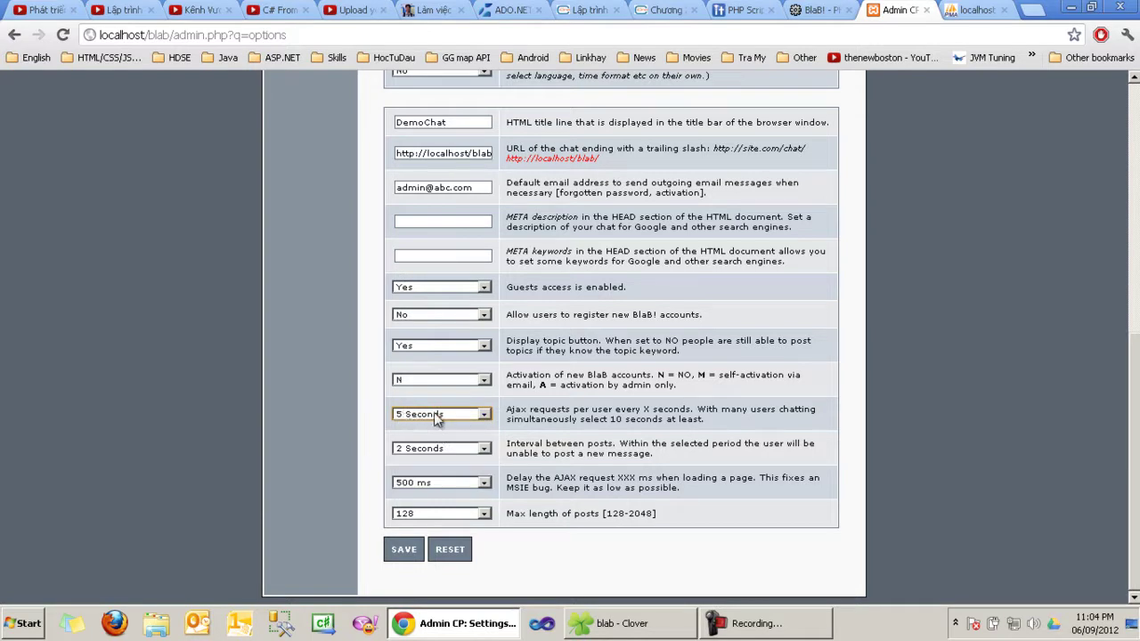
left_click(412, 415)
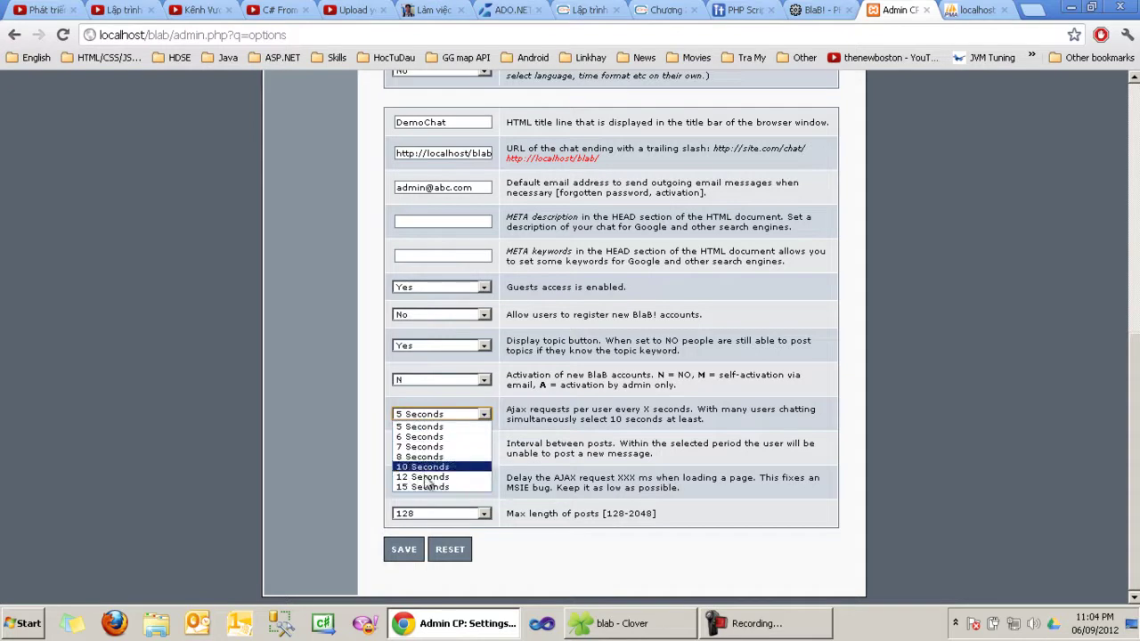
left_click(442, 430)
left_click(447, 412)
left_click(445, 425)
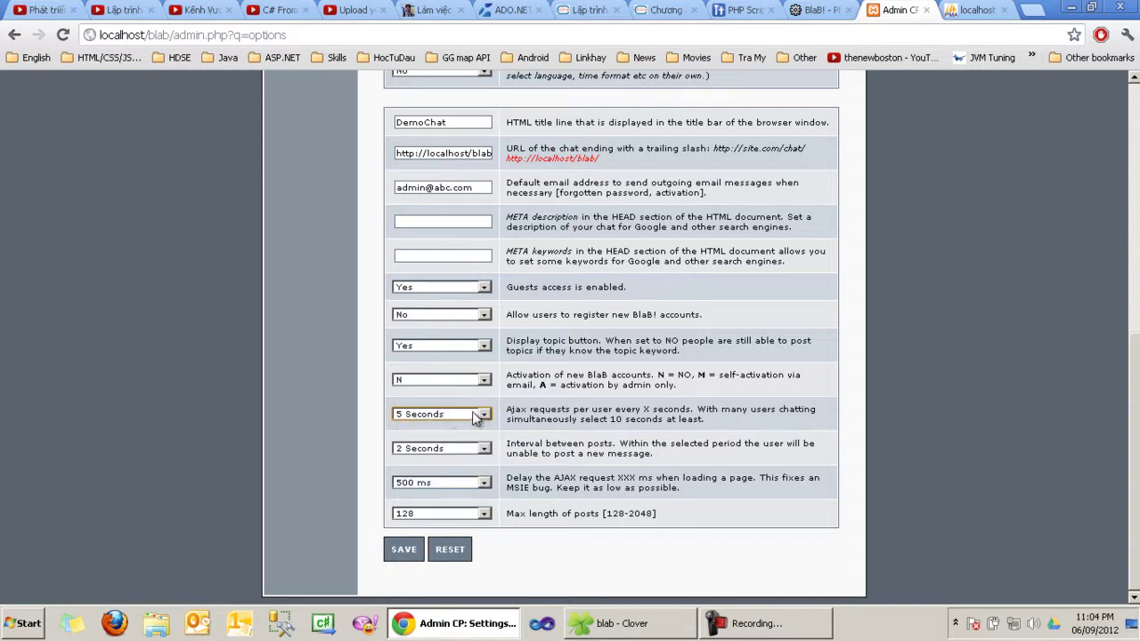
Step: Confirm the Ajax request interval still reads 5 Seconds
scroll(474, 419, "up", 2)
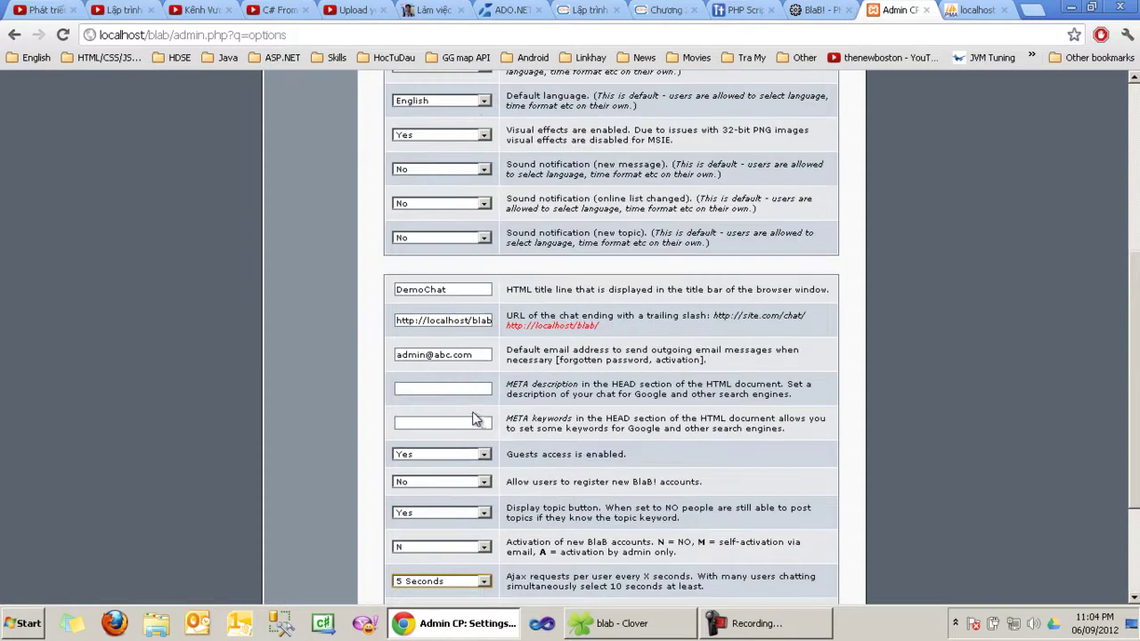
scroll(474, 418, "down", 2)
left_click(475, 423)
left_click(526, 434)
left_click(506, 456)
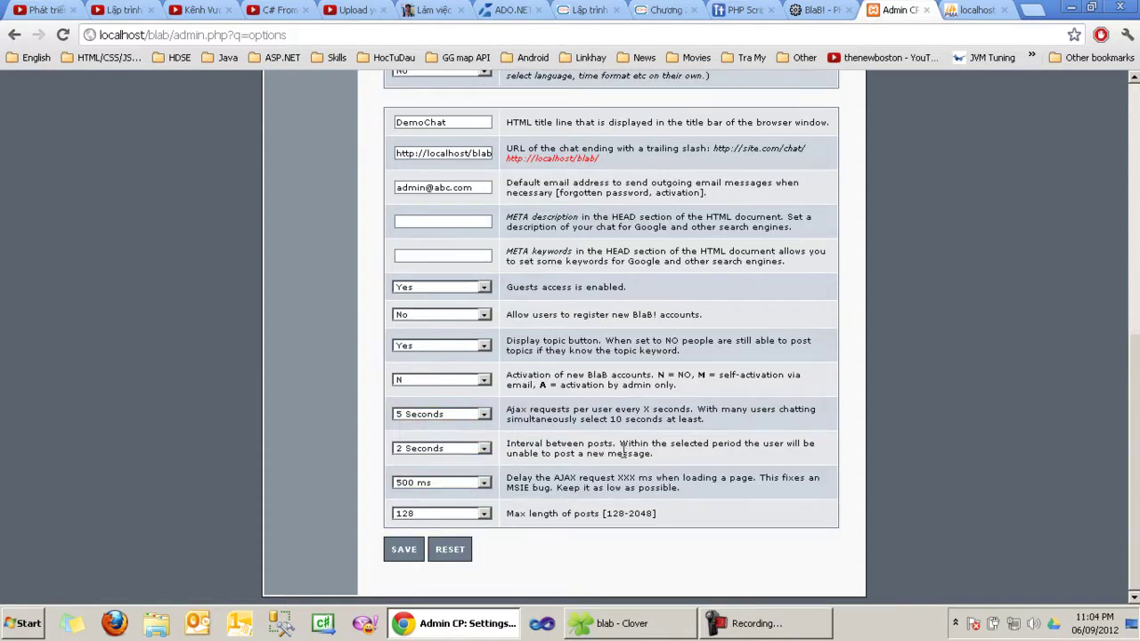
Step: Change the interval between posts from 2 Seconds to 5 Seconds
left_click(463, 456)
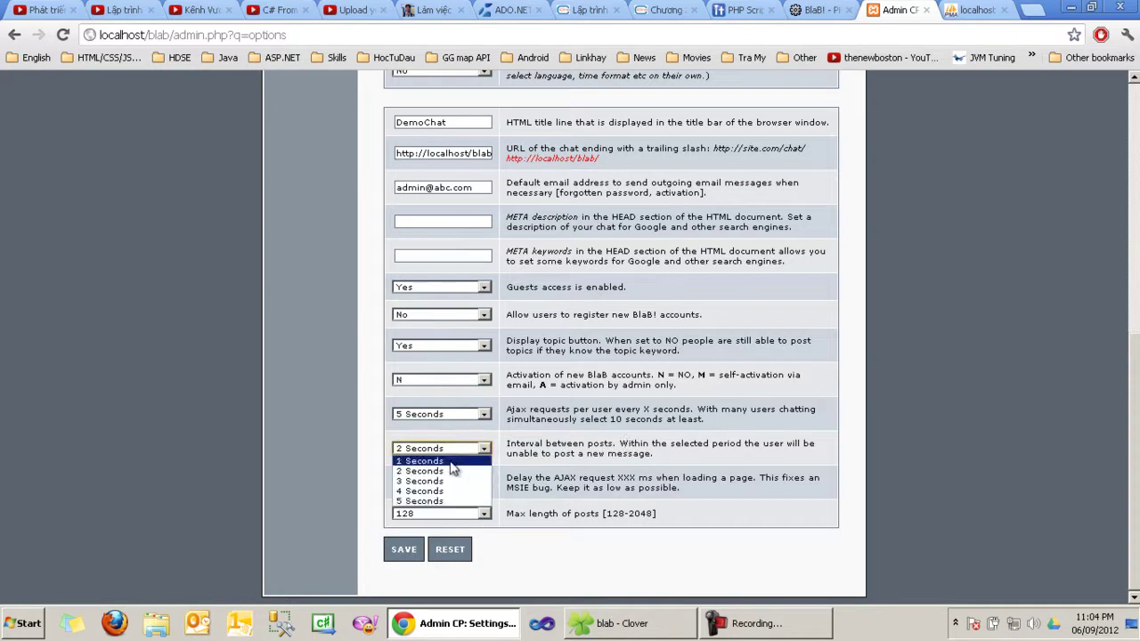
left_click(469, 455)
left_click(465, 448)
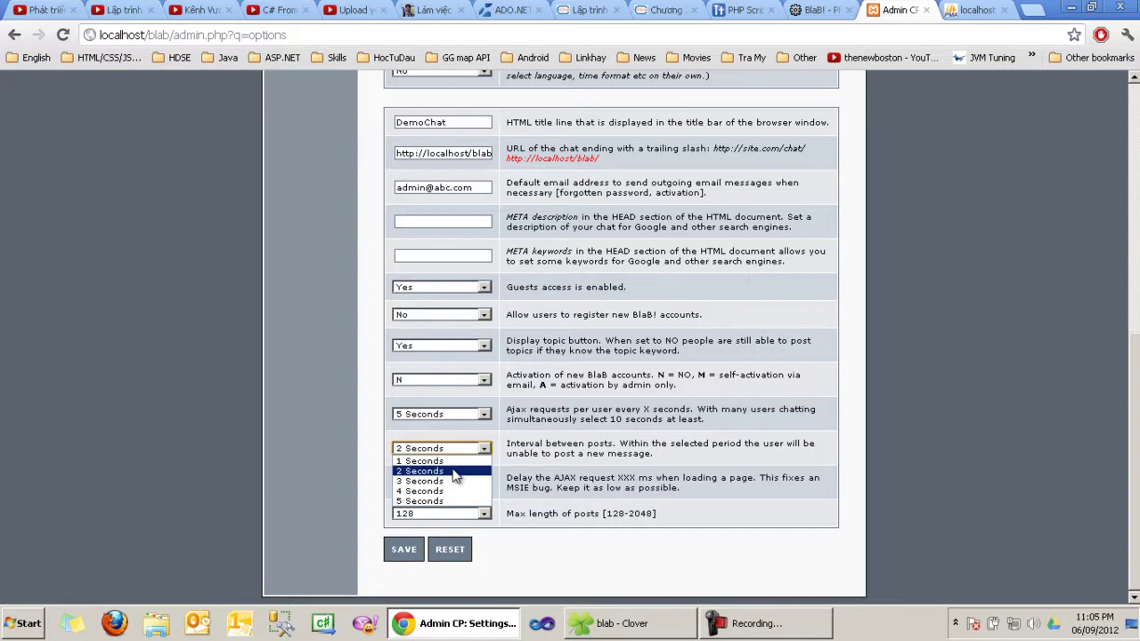
left_click(456, 460)
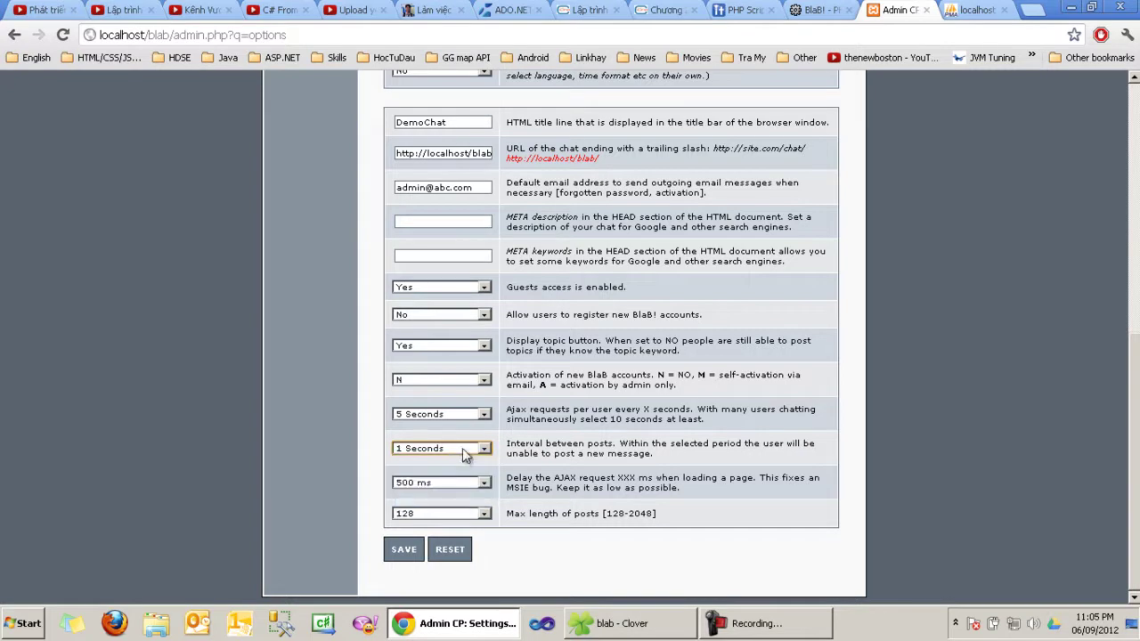
left_click(464, 448)
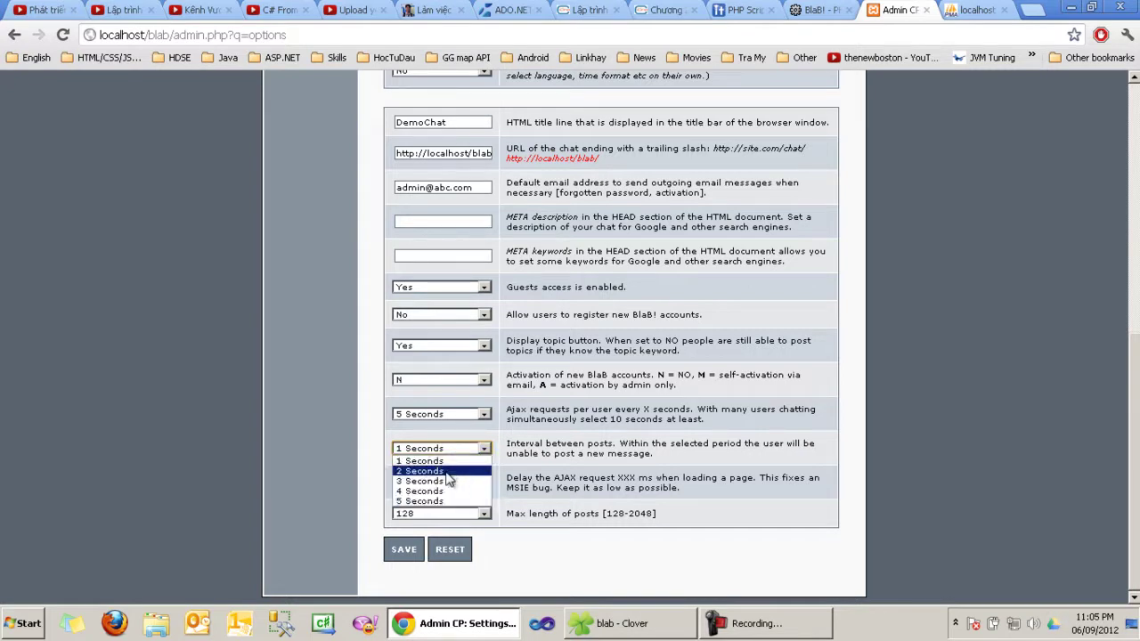
left_click(445, 501)
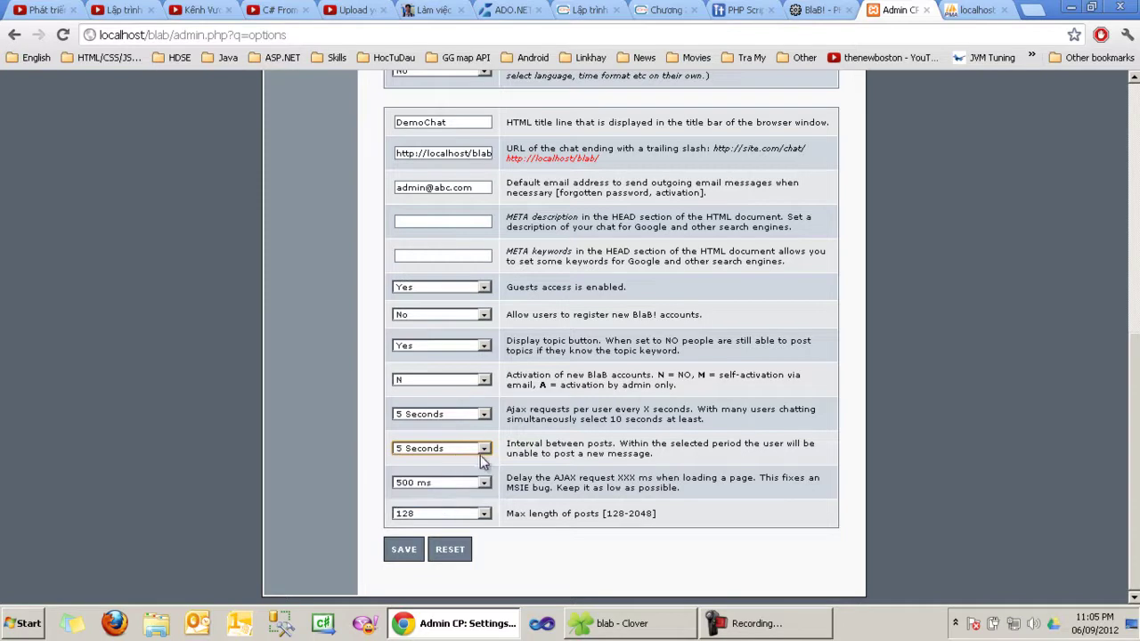
Step: Read the post interval description and verify 5 Seconds remains selected
triple_click(507, 443)
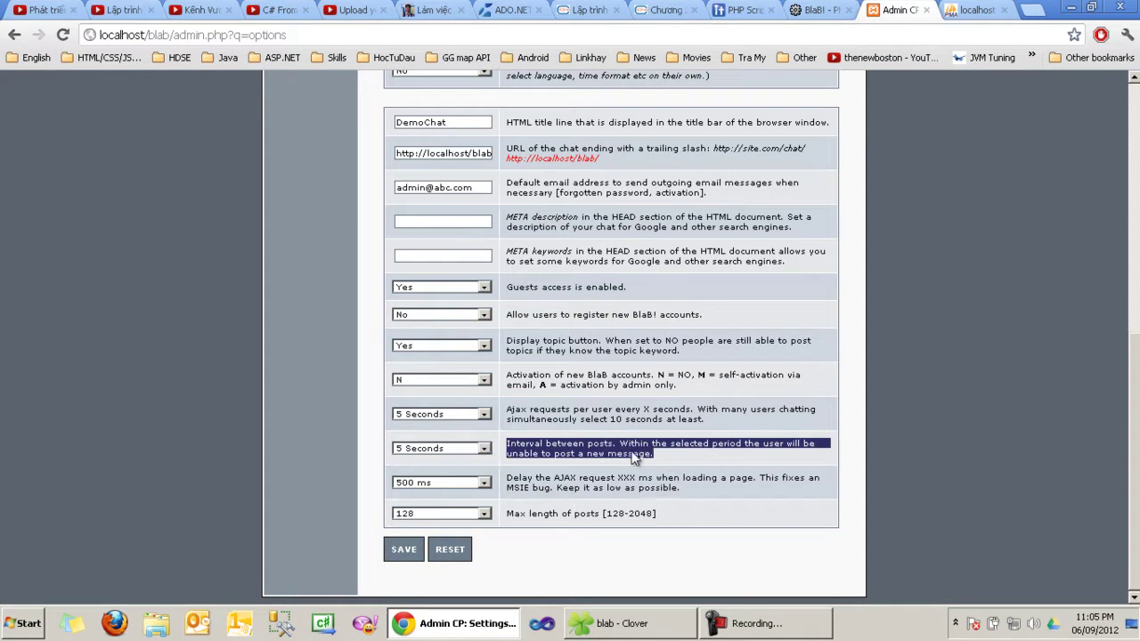
left_click(450, 448)
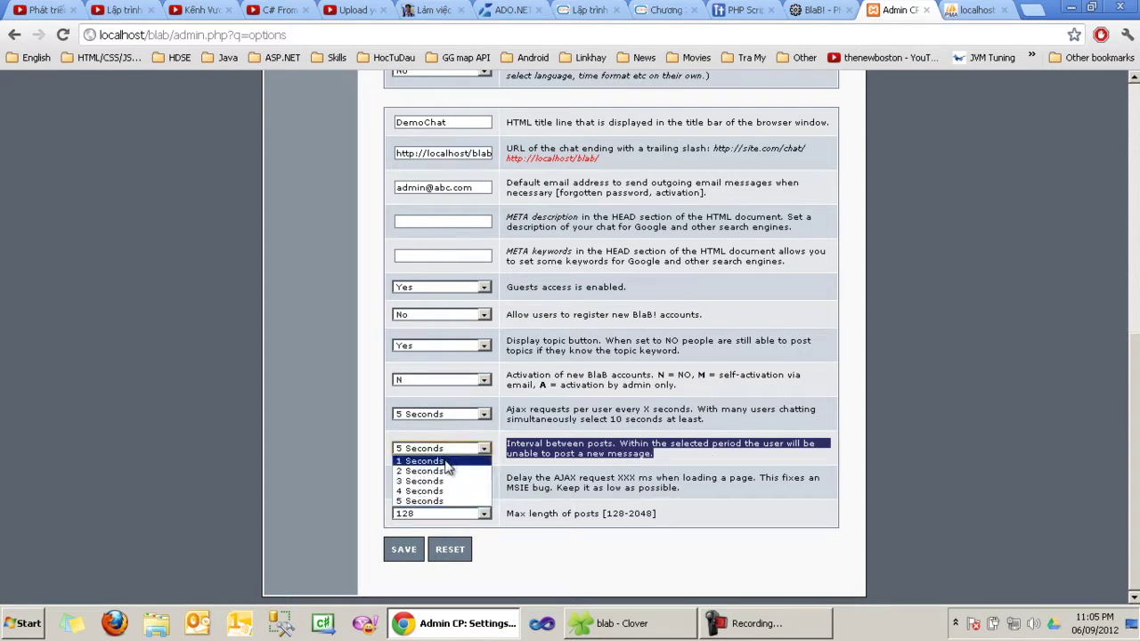
left_click(478, 448)
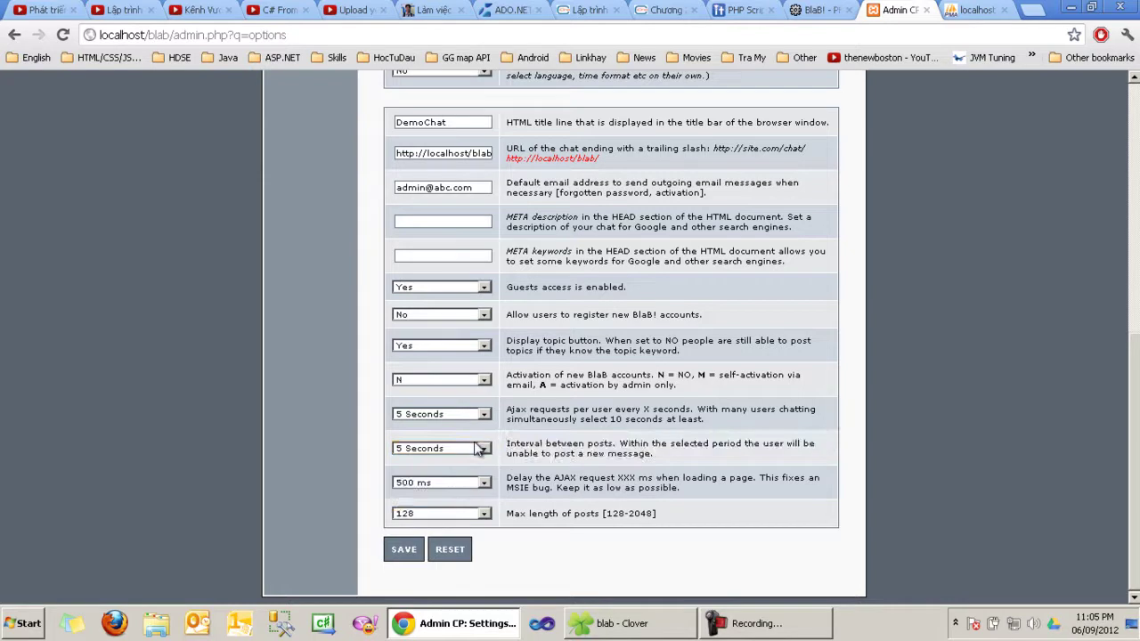
left_click(468, 449)
left_click(456, 450)
left_click_drag(507, 446, 657, 458)
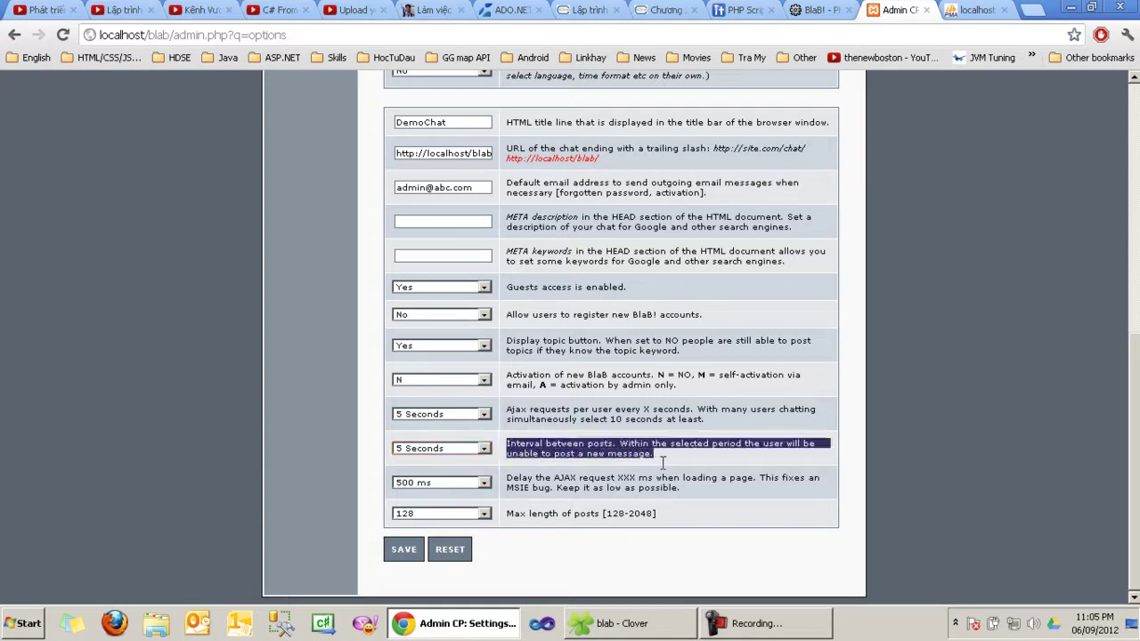
left_click(453, 450)
left_click(445, 453)
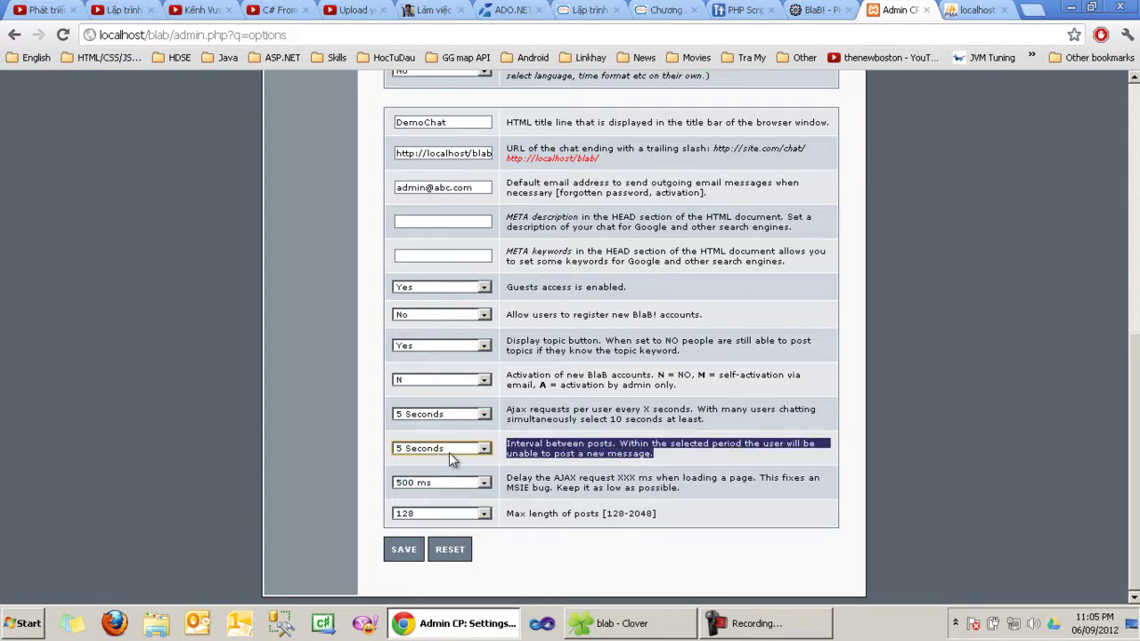
Step: Check the AJAX load delay and leave it at 500 ms
double_click(522, 479)
left_click(522, 479)
left_click(481, 484)
left_click(478, 486)
left_click(733, 489)
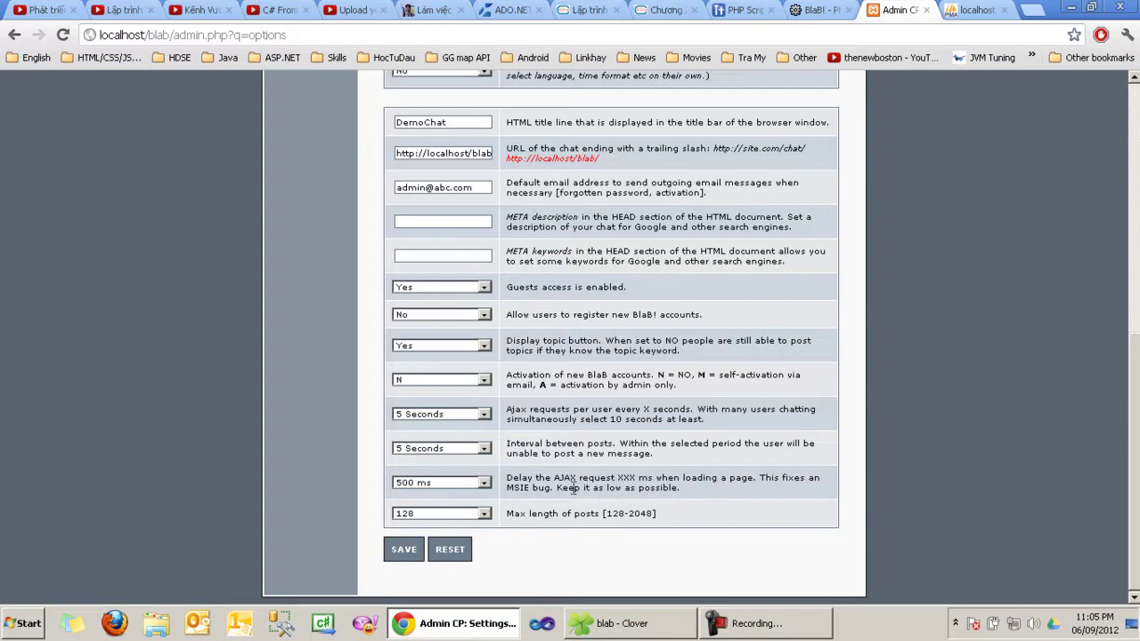
Step: Keep the max post length at 128 characters and save the chat options
left_click(484, 517)
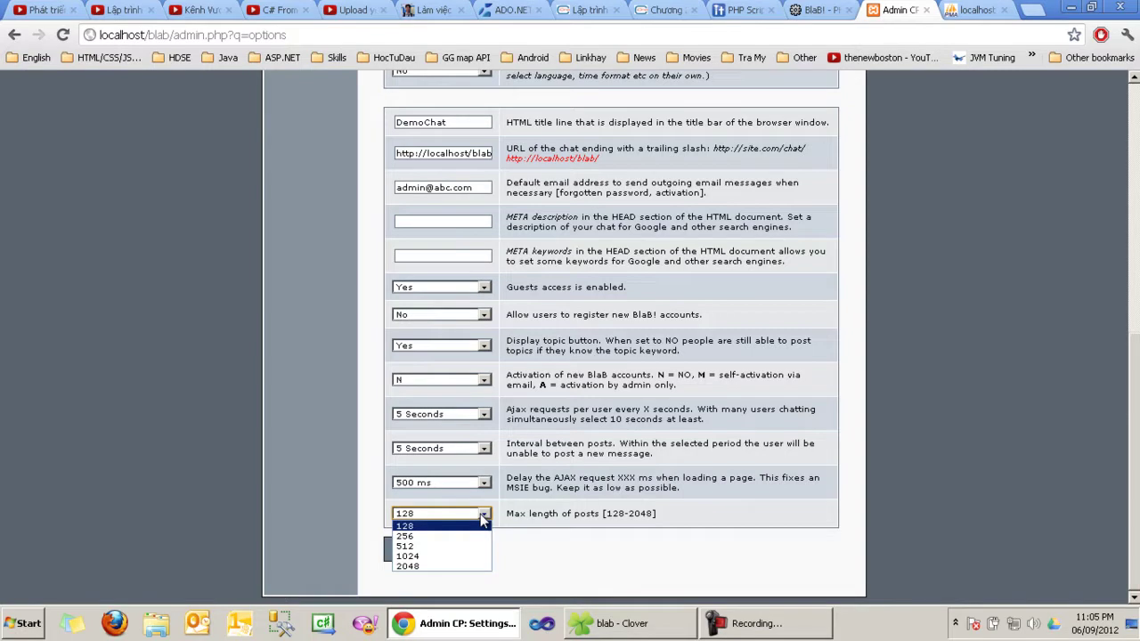
left_click(482, 515)
left_click(473, 519)
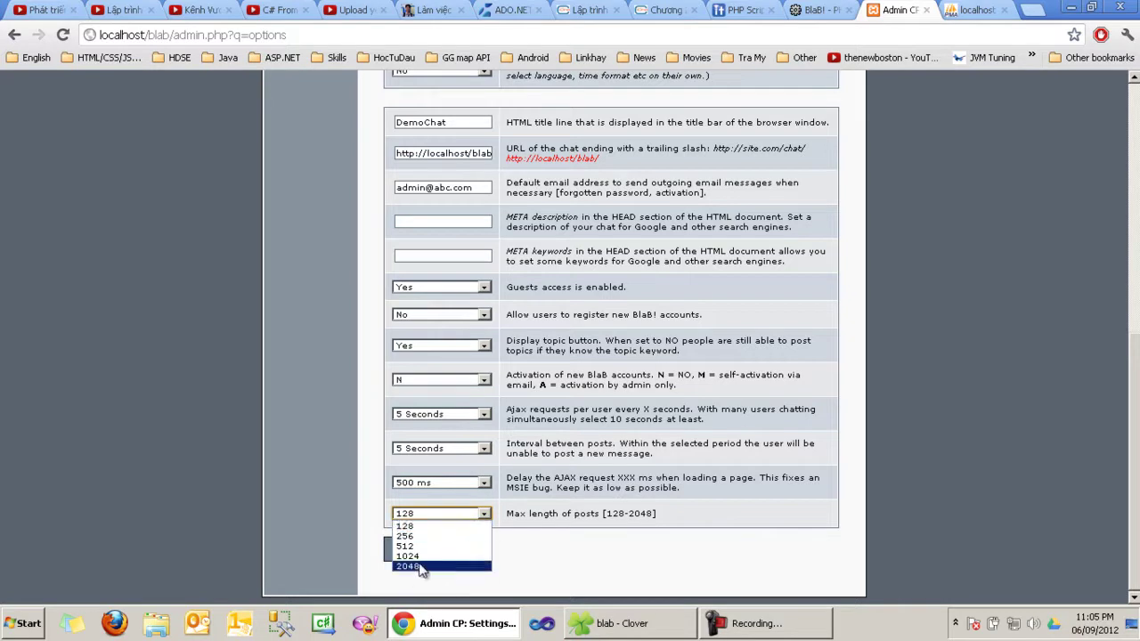
left_click(445, 527)
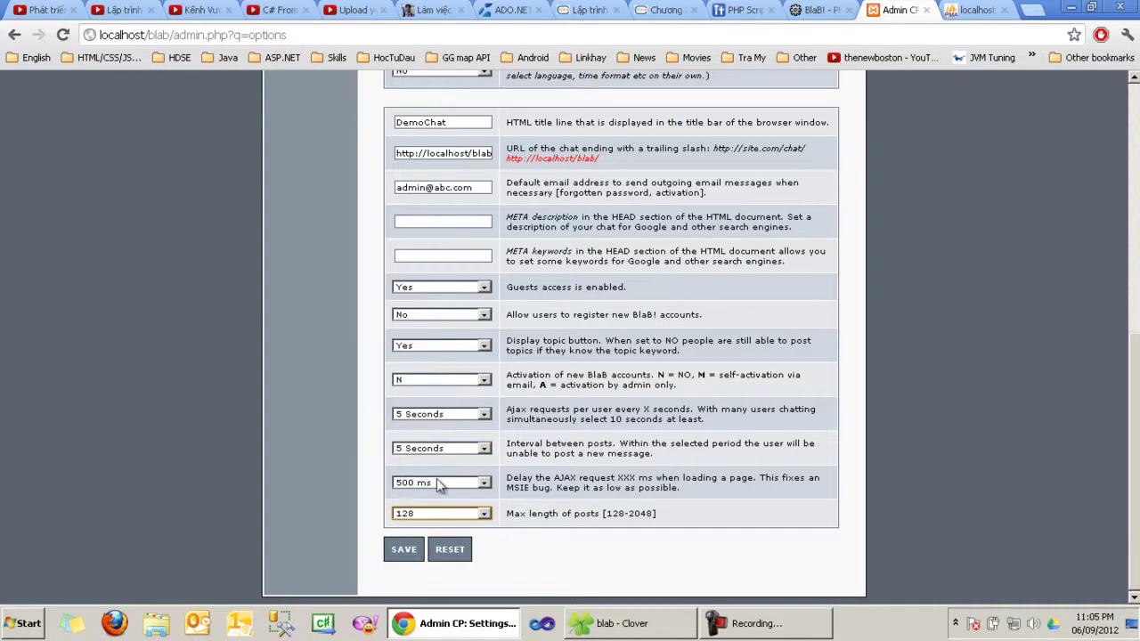
left_click(404, 549)
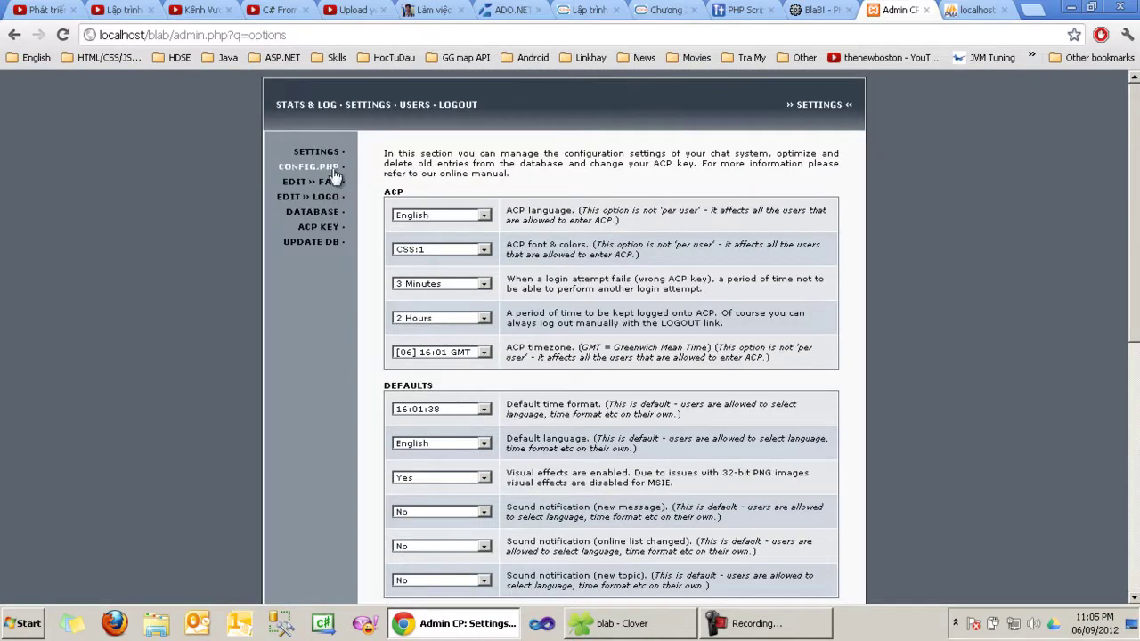
Step: View the CONFIG.PHP values summary, then bring up the blab folder in Explorer
left_click(326, 169)
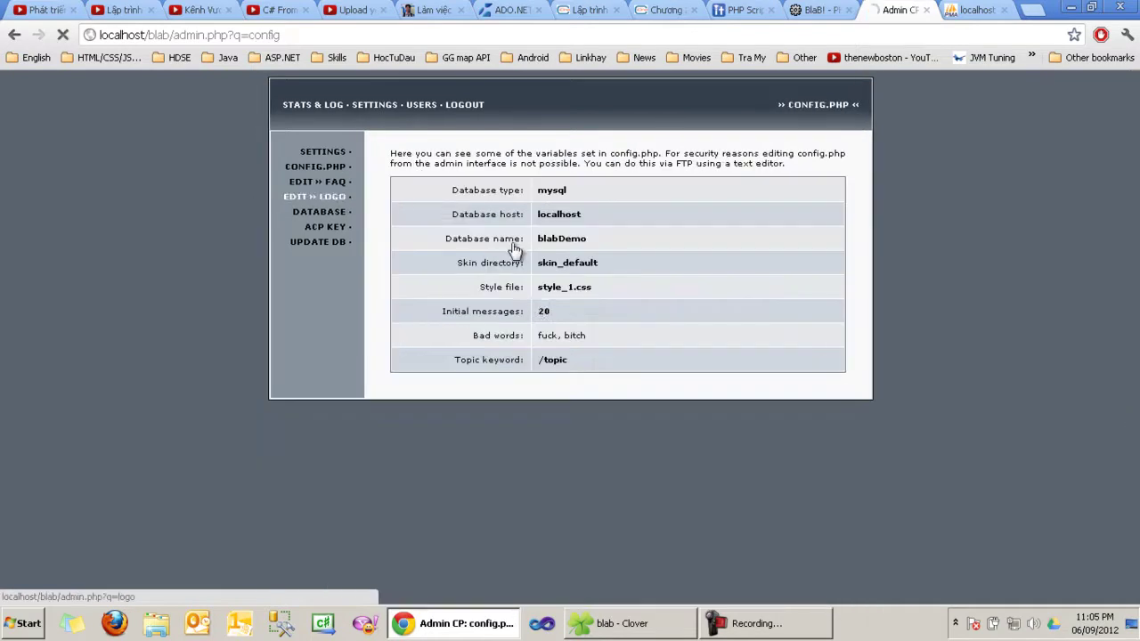
left_click_drag(551, 357, 527, 188)
left_click(529, 411)
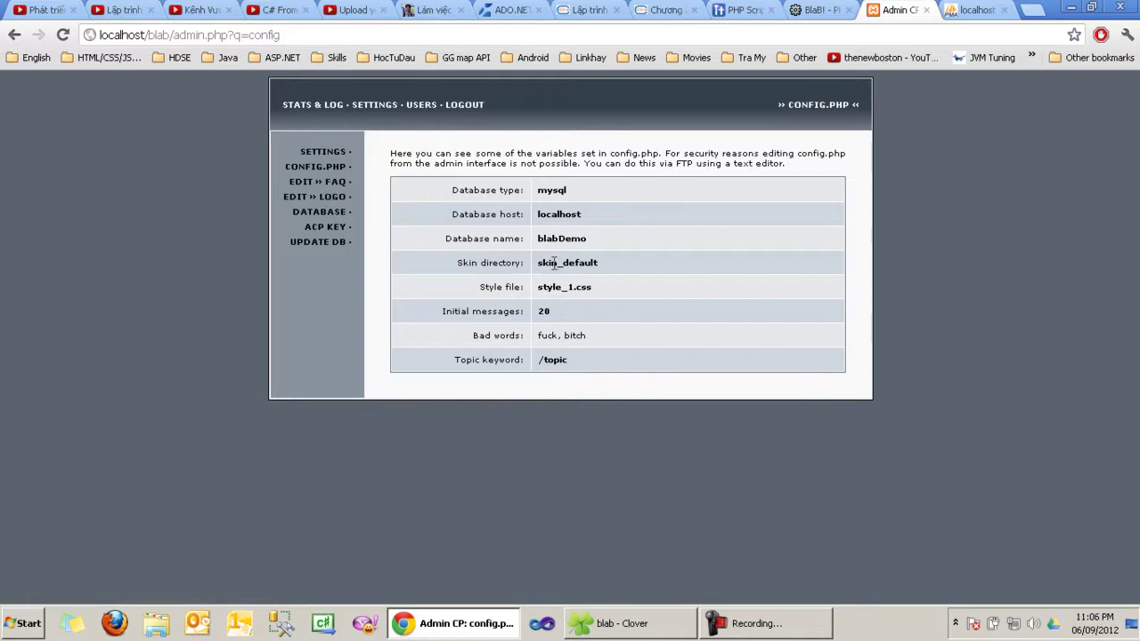
left_click(621, 636)
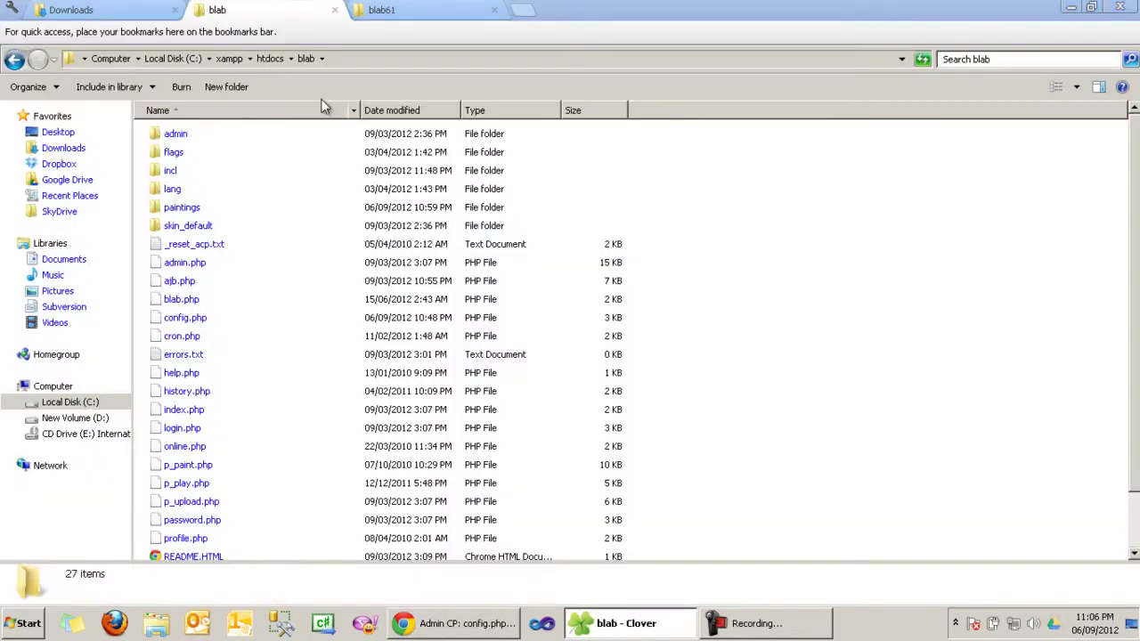
Step: Open config.php from the blab folder with Edit with Notepad++
left_click(185, 320)
scroll(301, 310, "down", 1)
scroll(245, 329, "up", 1)
scroll(285, 449, "down", 1)
right_click(192, 259)
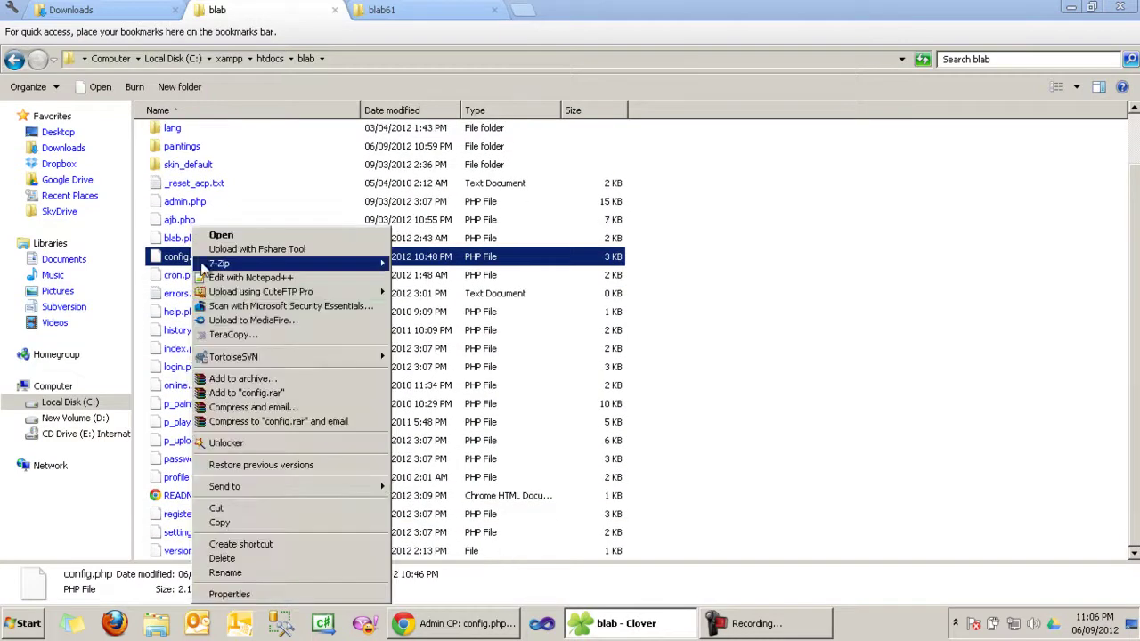
left_click(253, 277)
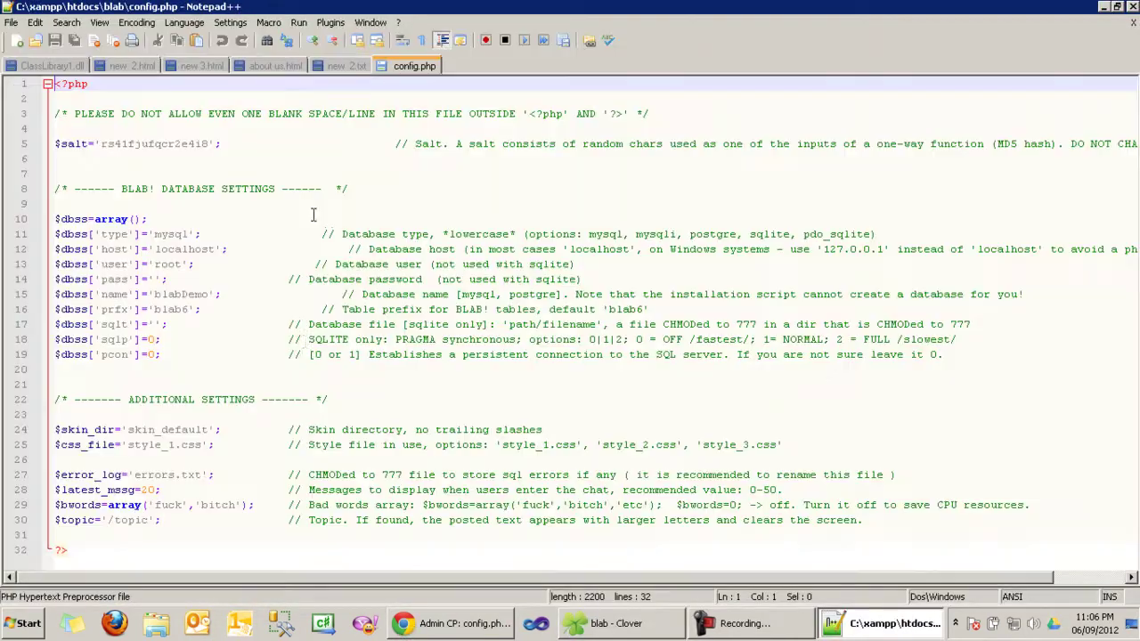
left_click(279, 335)
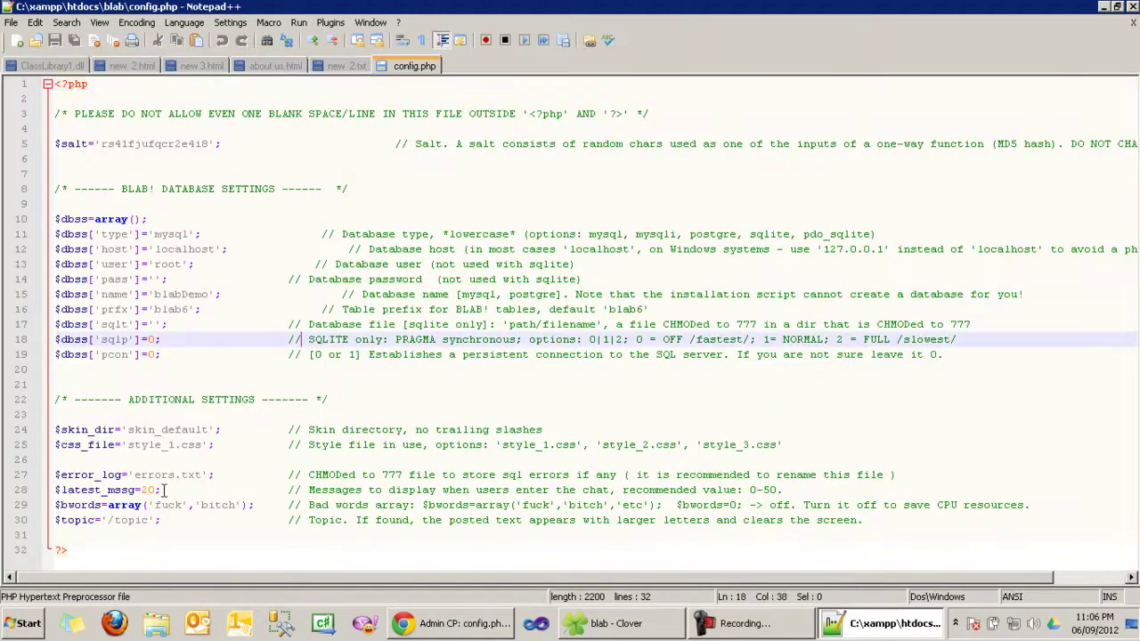
left_click(123, 295)
double_click(178, 295)
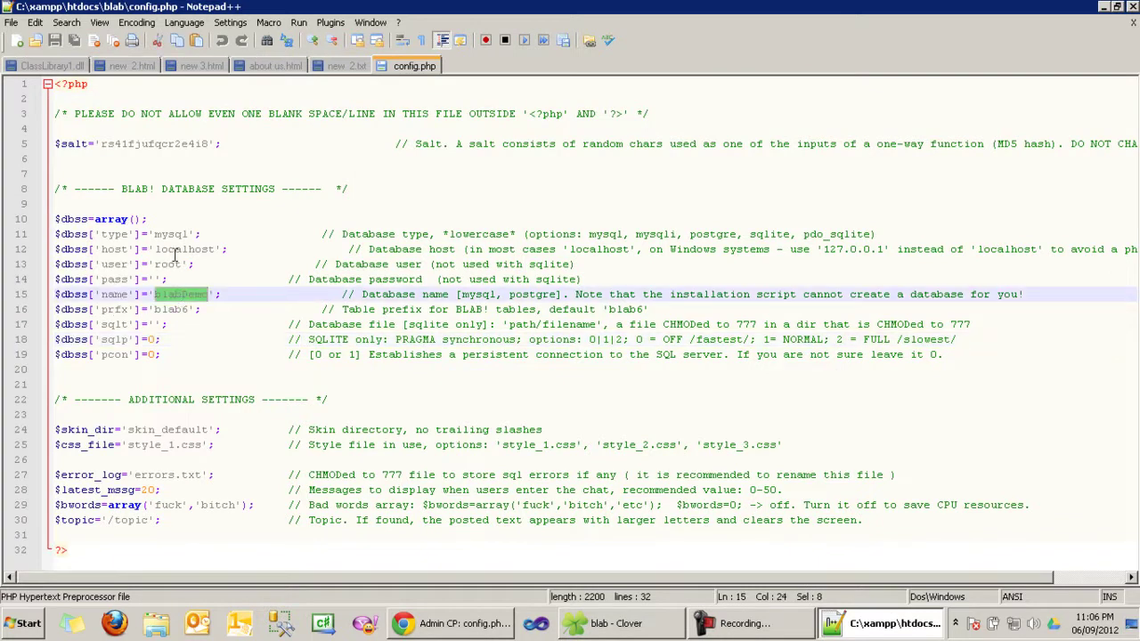
double_click(183, 251)
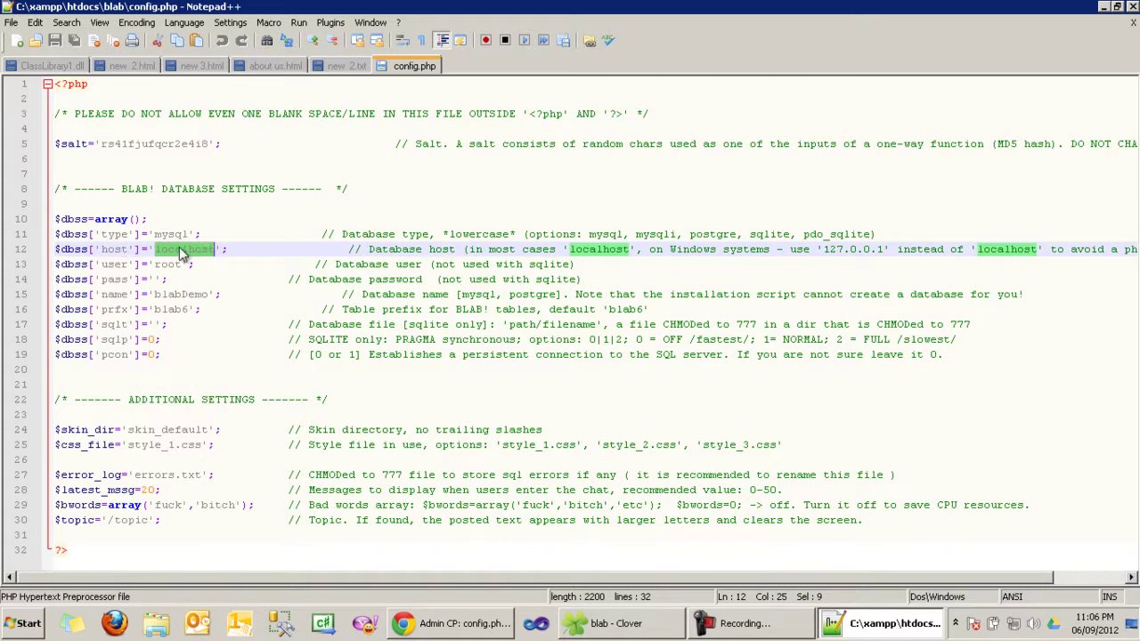
triple_click(183, 251)
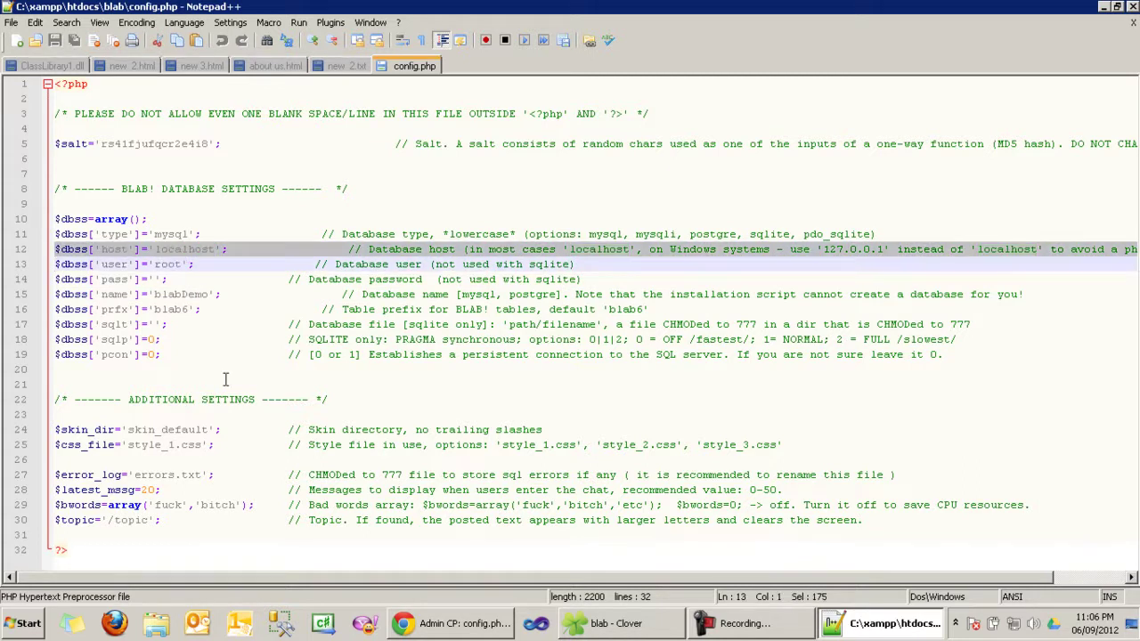
double_click(85, 505)
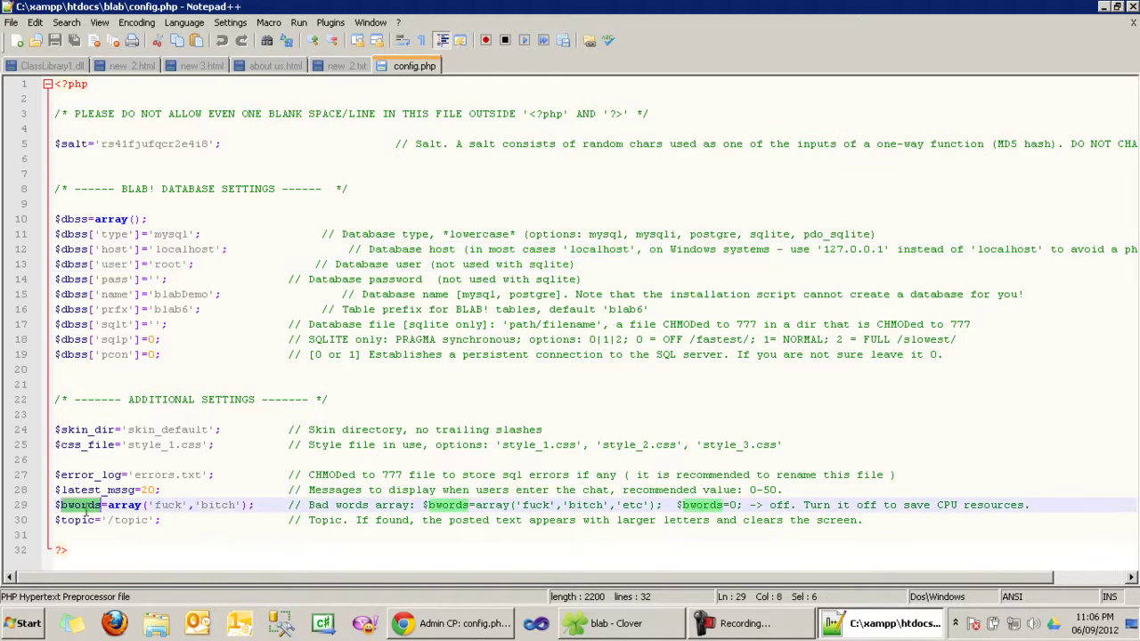
left_click_drag(336, 505, 409, 505)
left_click_drag(310, 506, 411, 505)
left_click(412, 505)
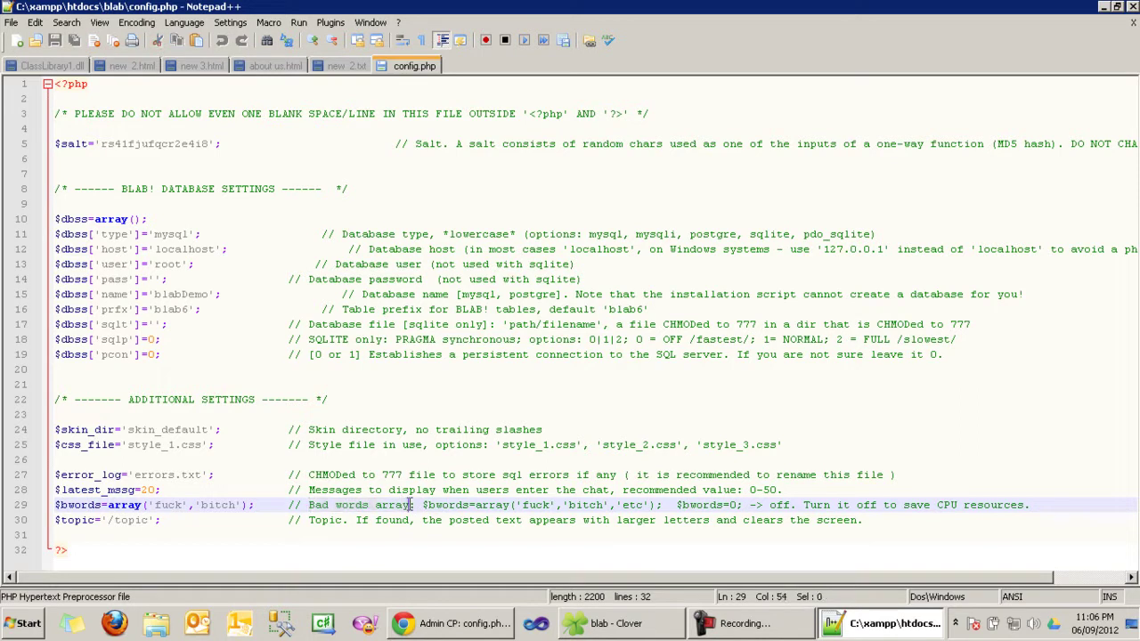
Step: Add 'dkm' after 'bitch' in the $bwords bad-words array
left_click(243, 508)
type(", ")
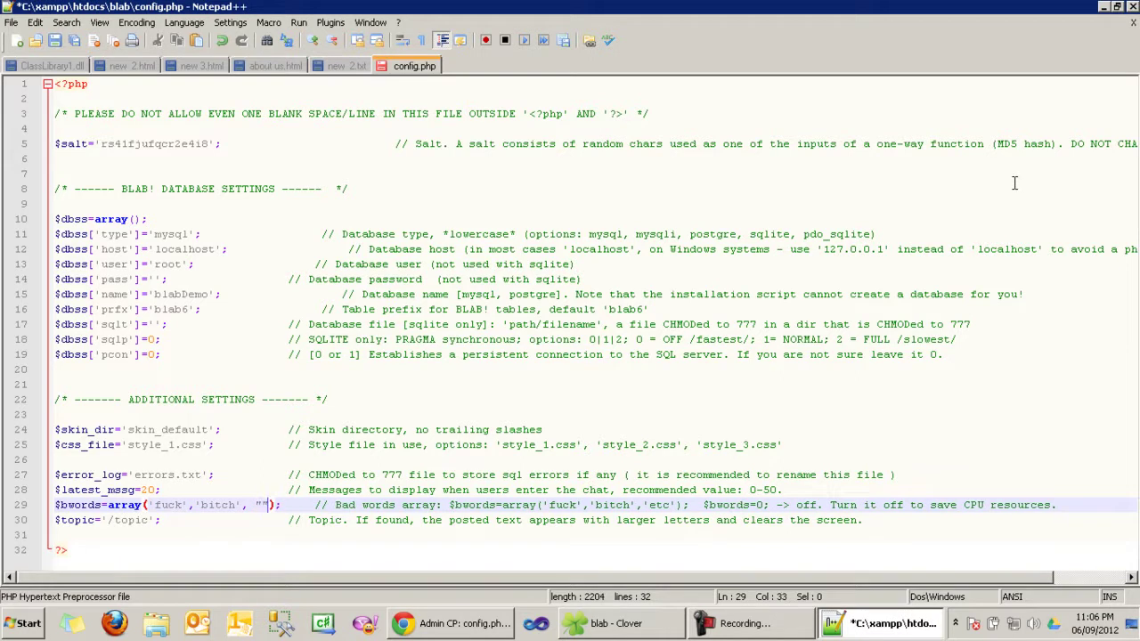
type("''dam,")
key("BackSpace")
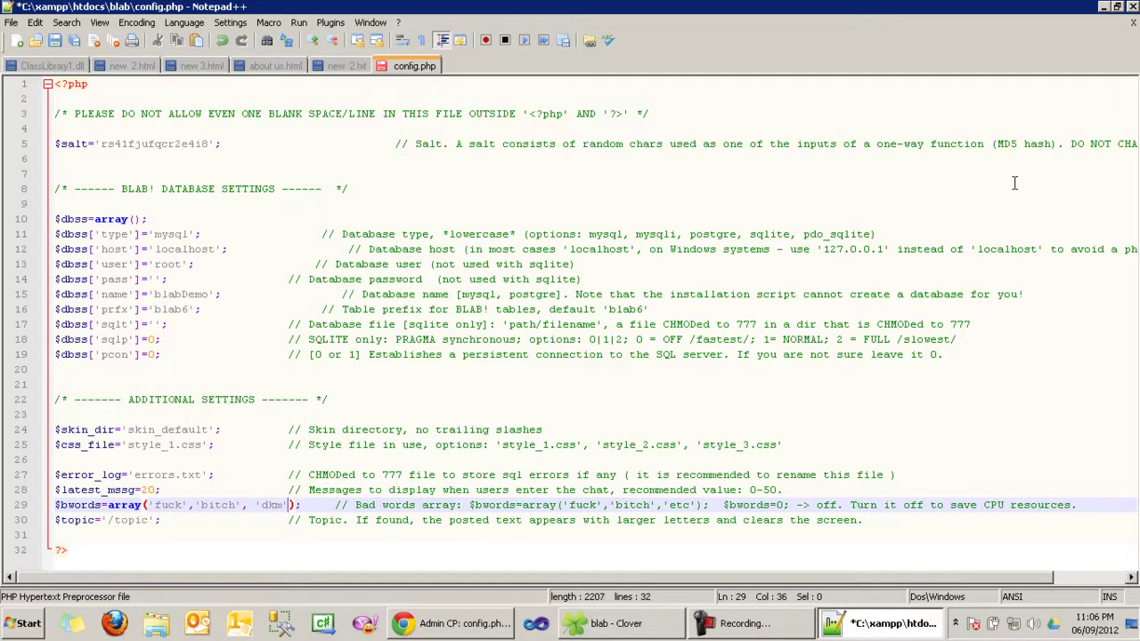
Step: Glance at the tab menu and select words in the line 29 comment
right_click(417, 67)
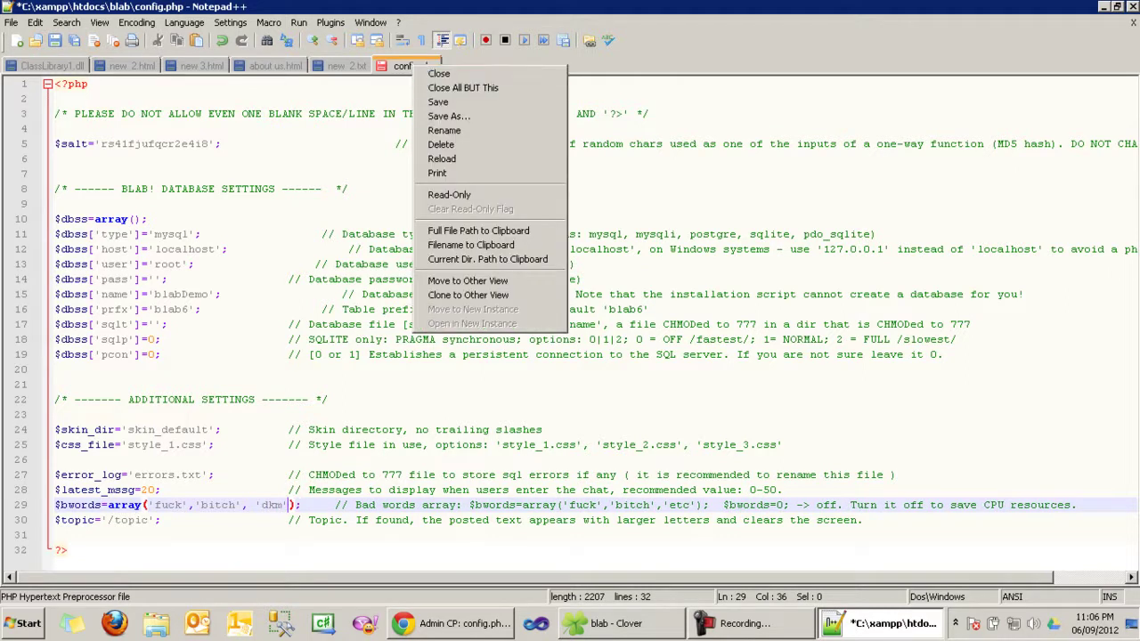
left_click(959, 349)
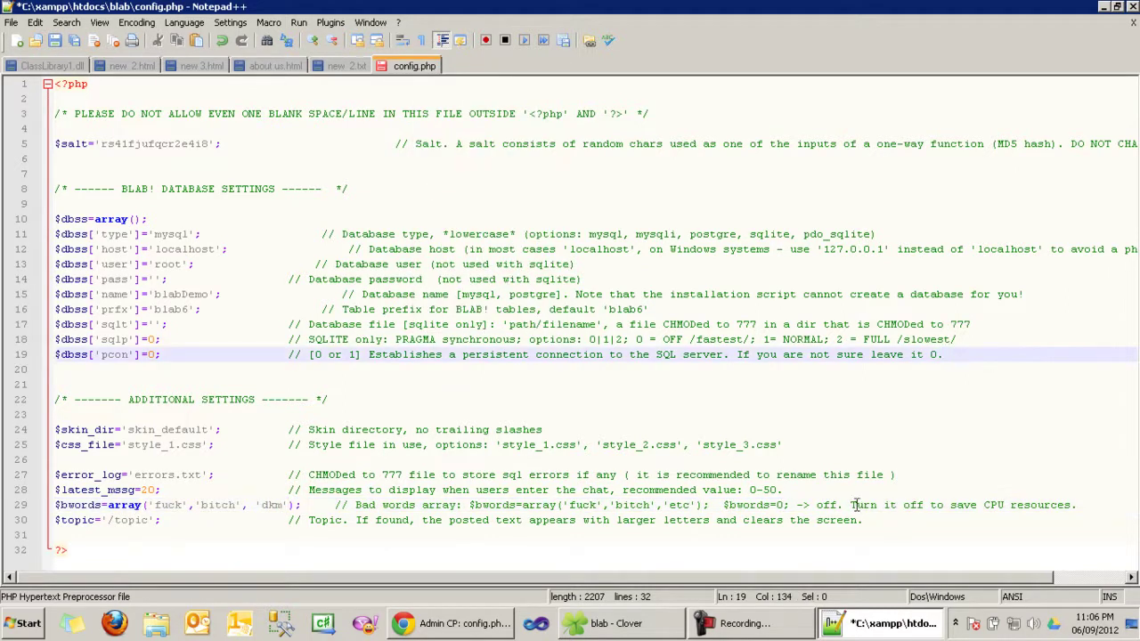
left_click_drag(861, 509, 1078, 505)
left_click(1078, 505)
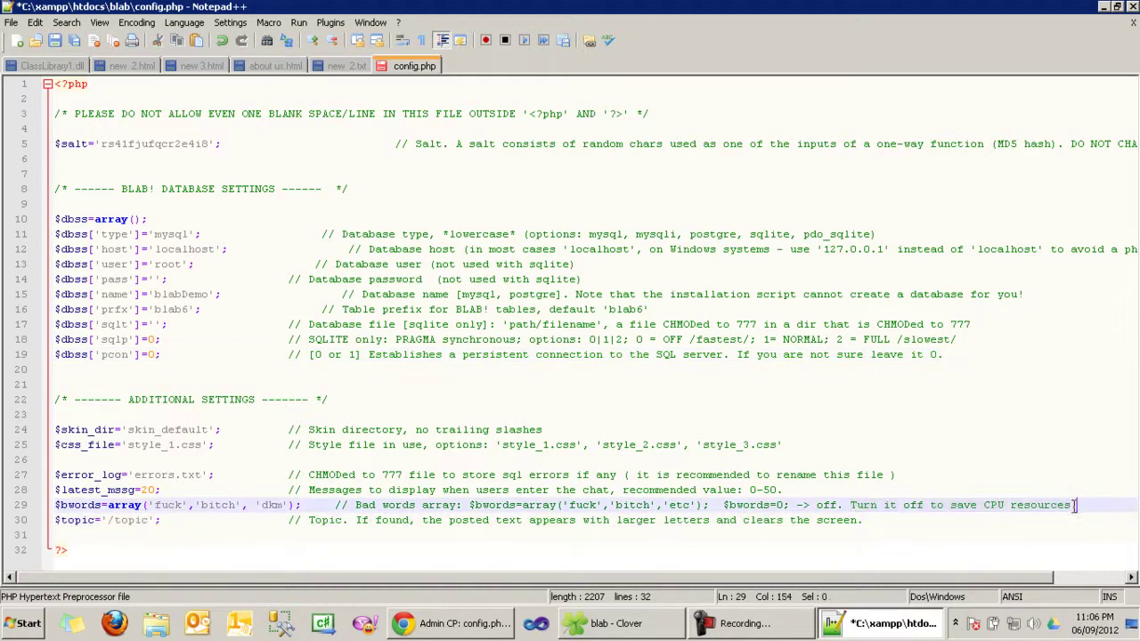
double_click(1036, 505)
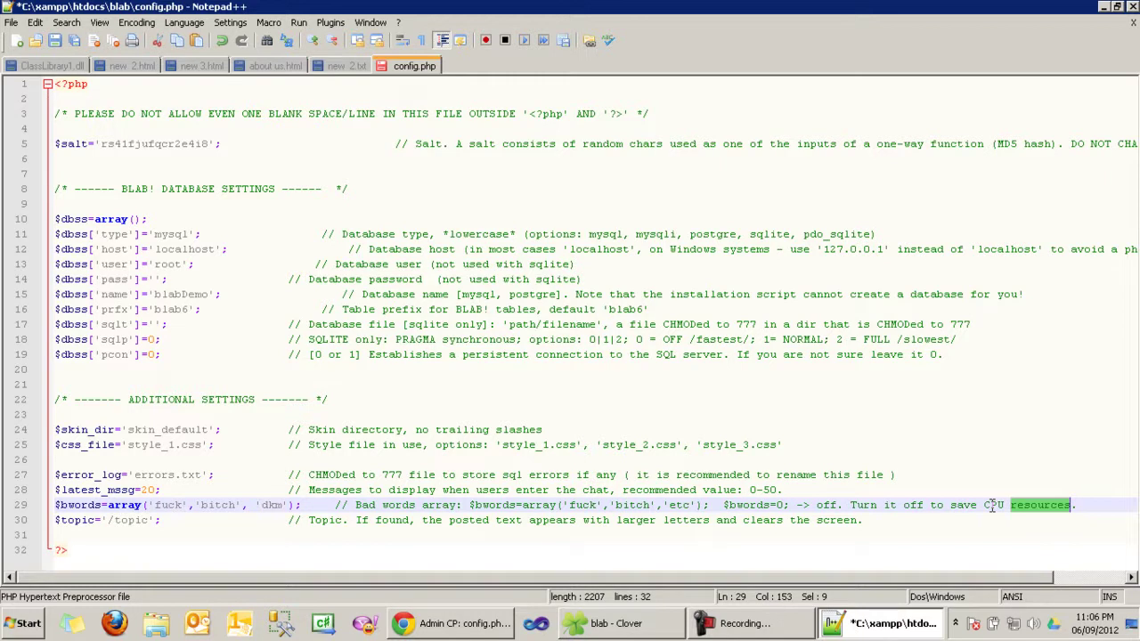
double_click(993, 505)
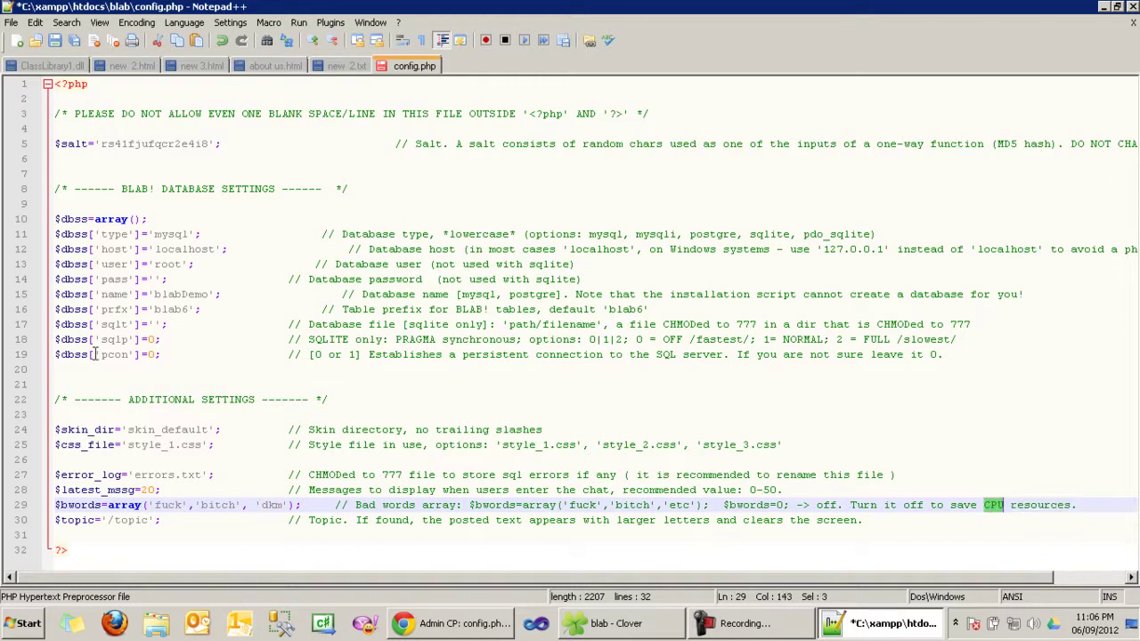
Step: Close all tabs except config.php, then quit Notepad++ without saving
right_click(418, 68)
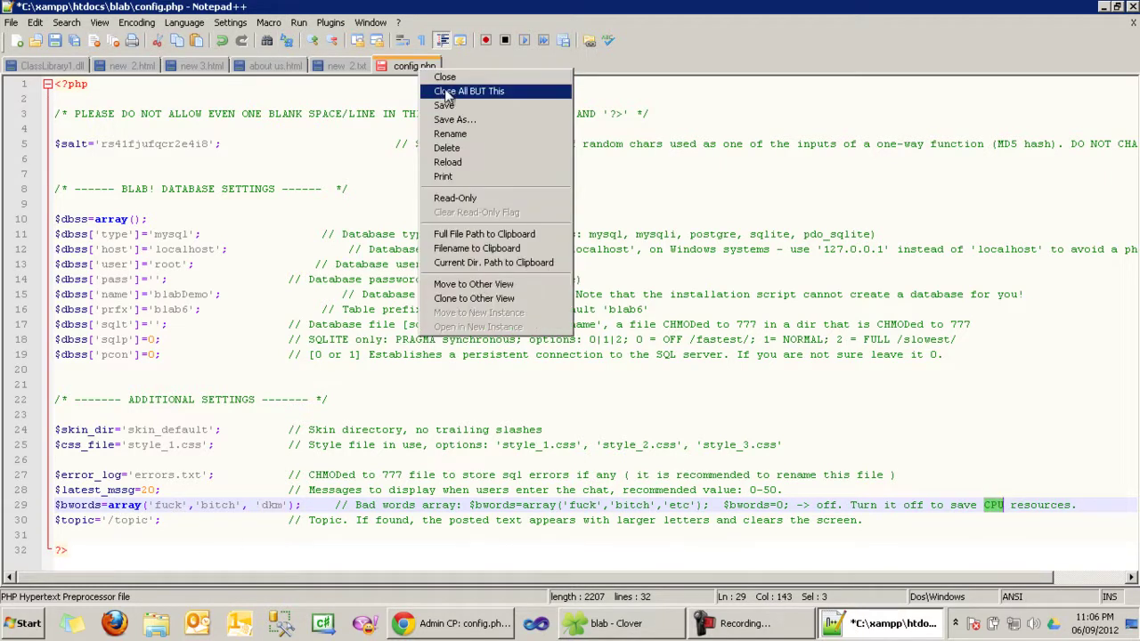
left_click(447, 93)
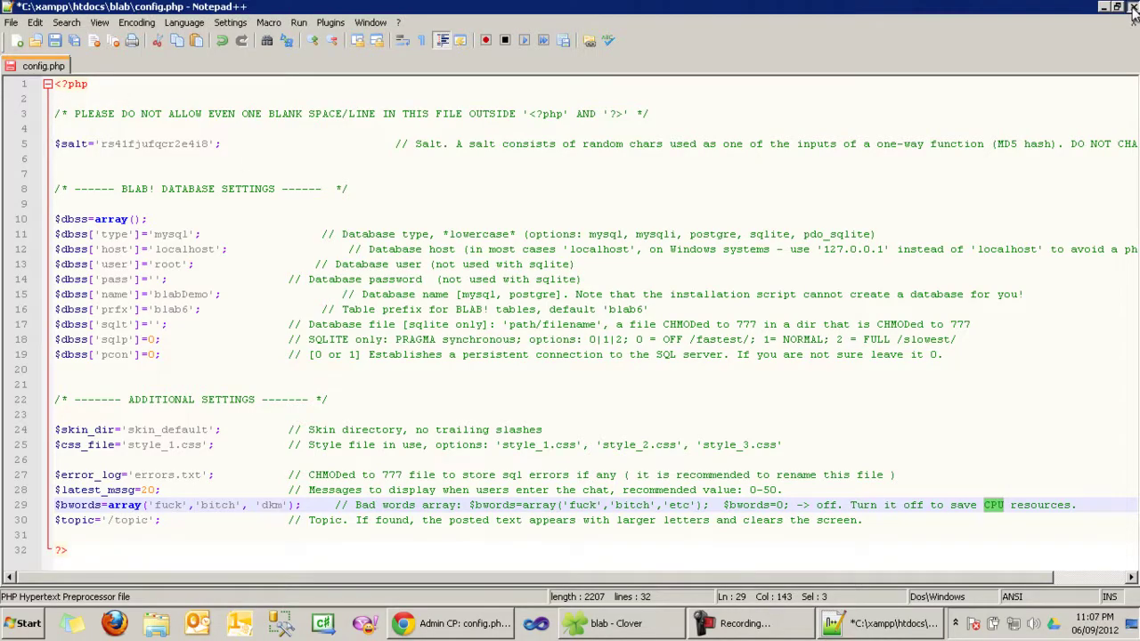
left_click(1132, 7)
left_click(598, 361)
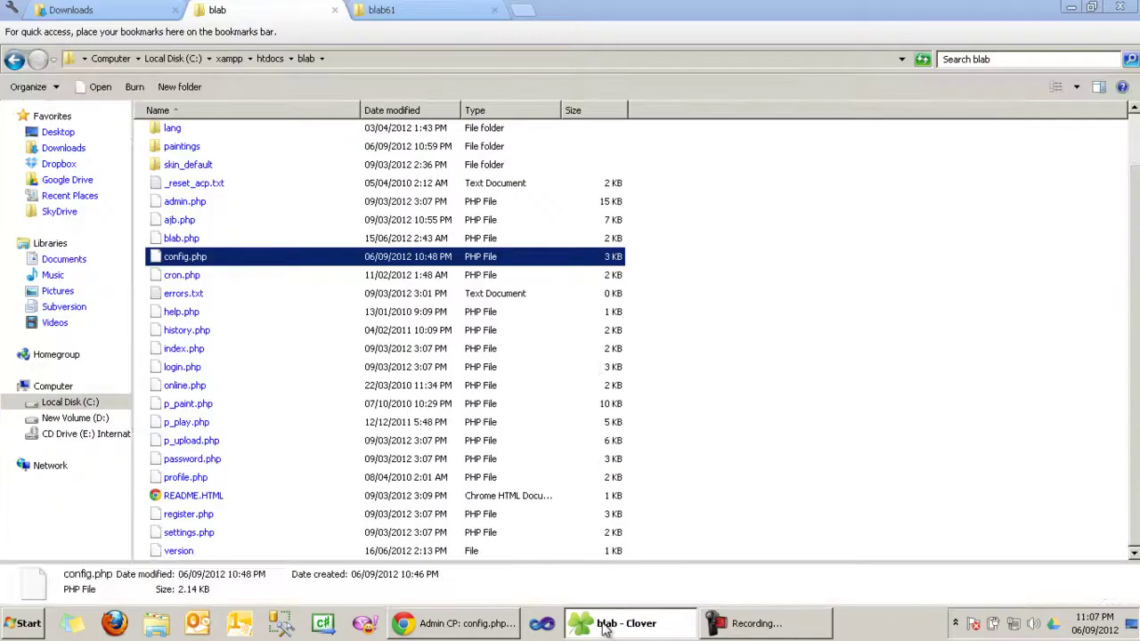
Step: Return to the chat admin page in Chrome and open the EDIT » FAQ editor
left_click(446, 626)
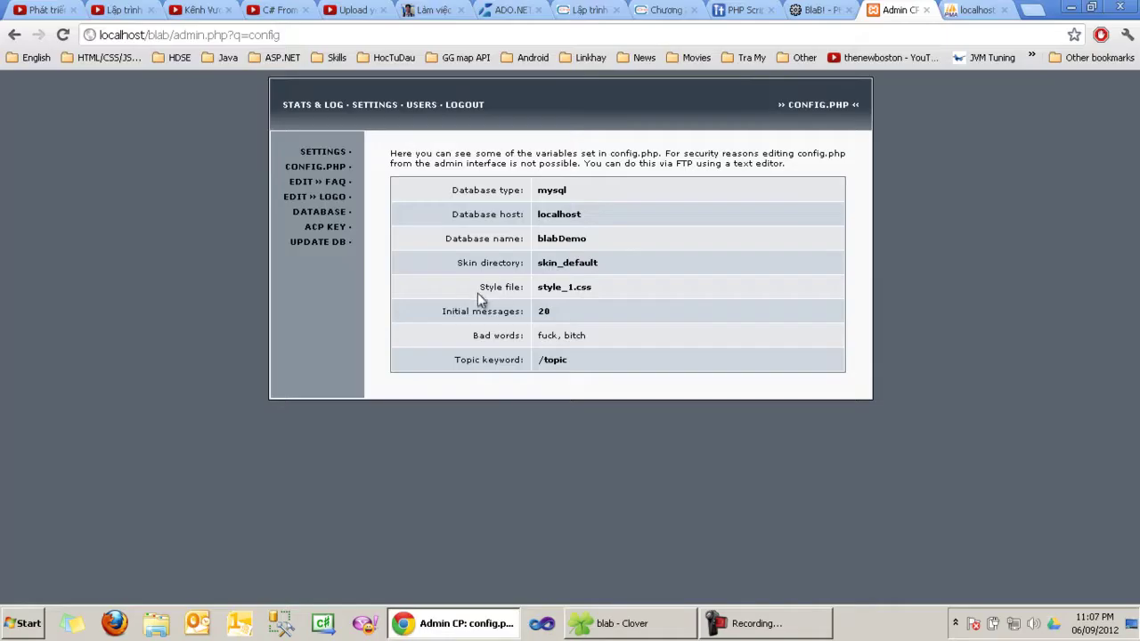
left_click(328, 183)
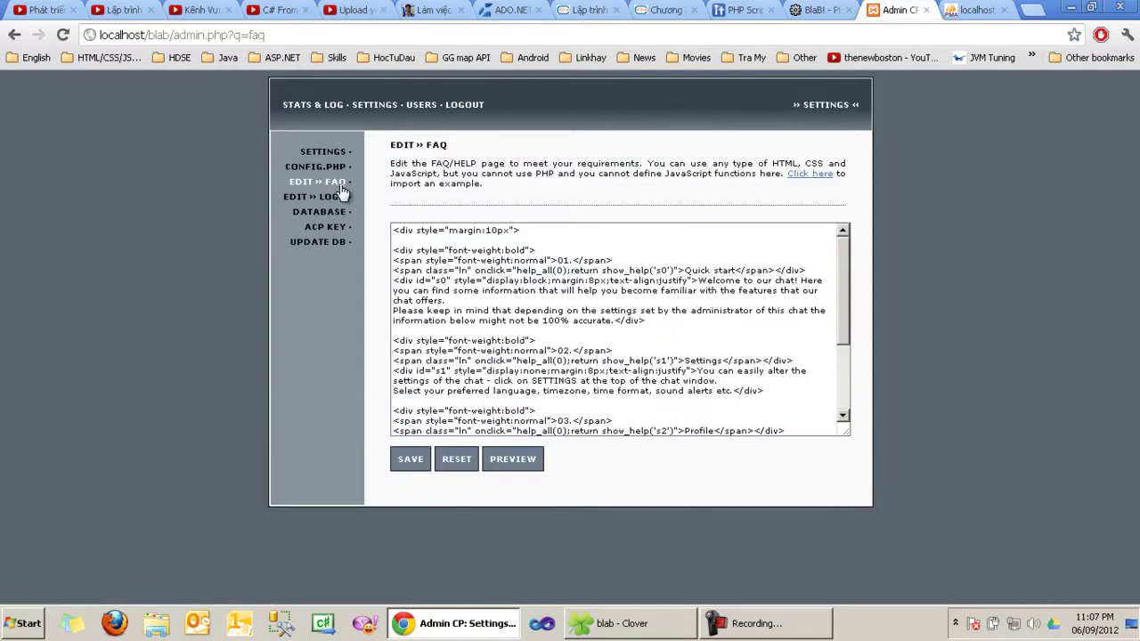
double_click(509, 177)
left_click(523, 280)
Step: Browse and select parts of the FAQ/HELP HTML source without changing it
scroll(643, 311, "down", 3)
left_click_drag(728, 417, 381, 204)
left_click(690, 390)
key("ctrl+a")
key("ctrl+End")
left_click_drag(726, 416, 421, 186)
left_click(425, 259)
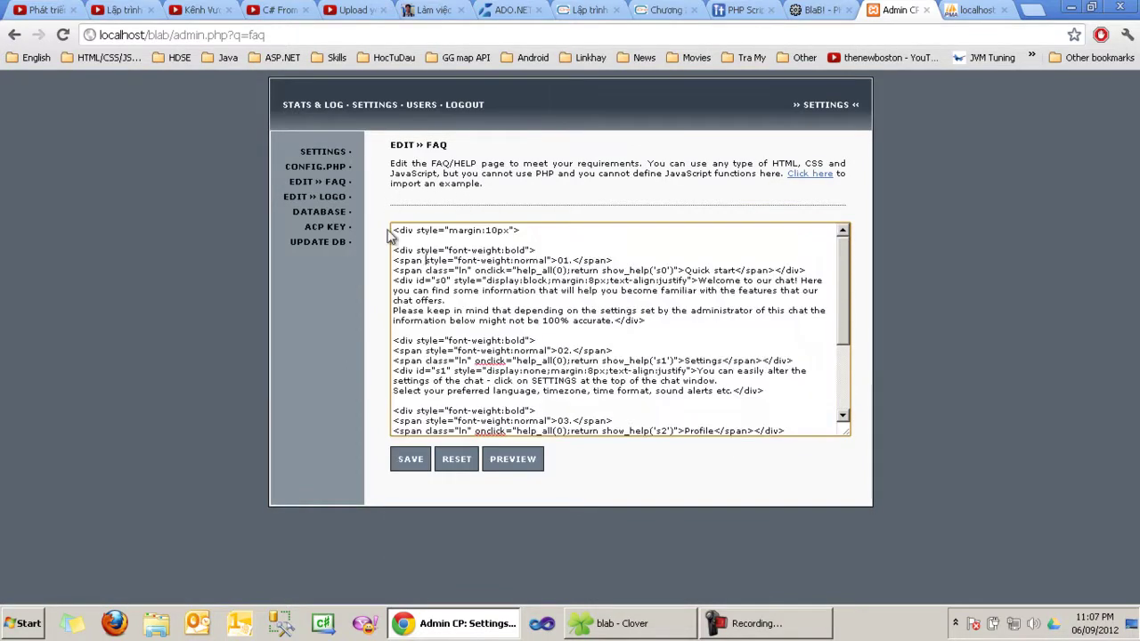
left_click_drag(415, 260, 535, 405)
left_click(434, 212)
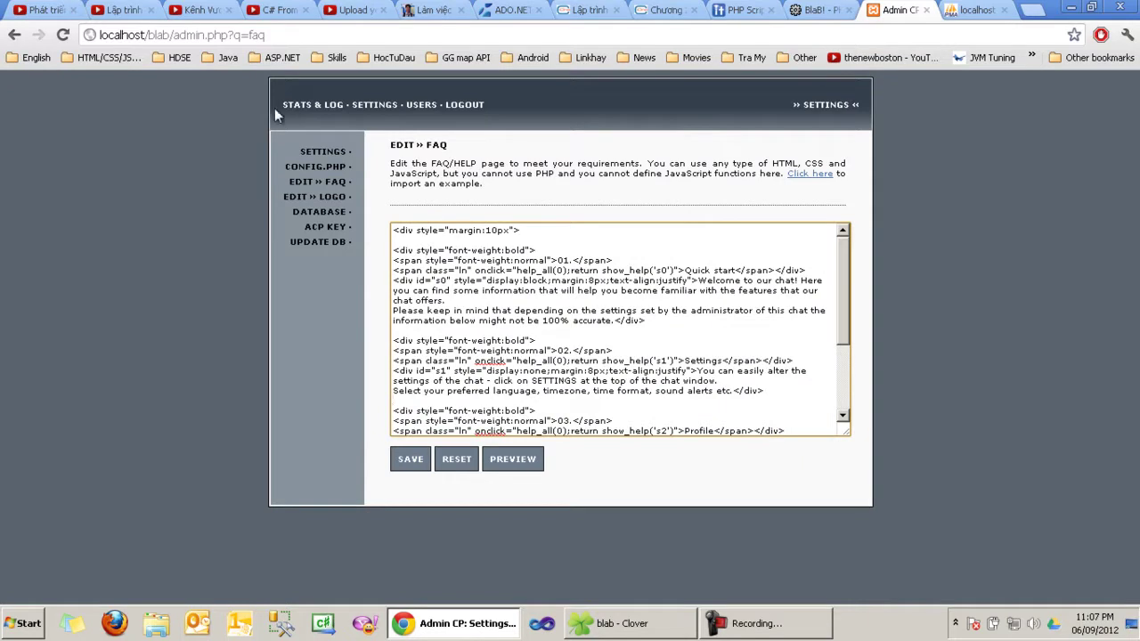